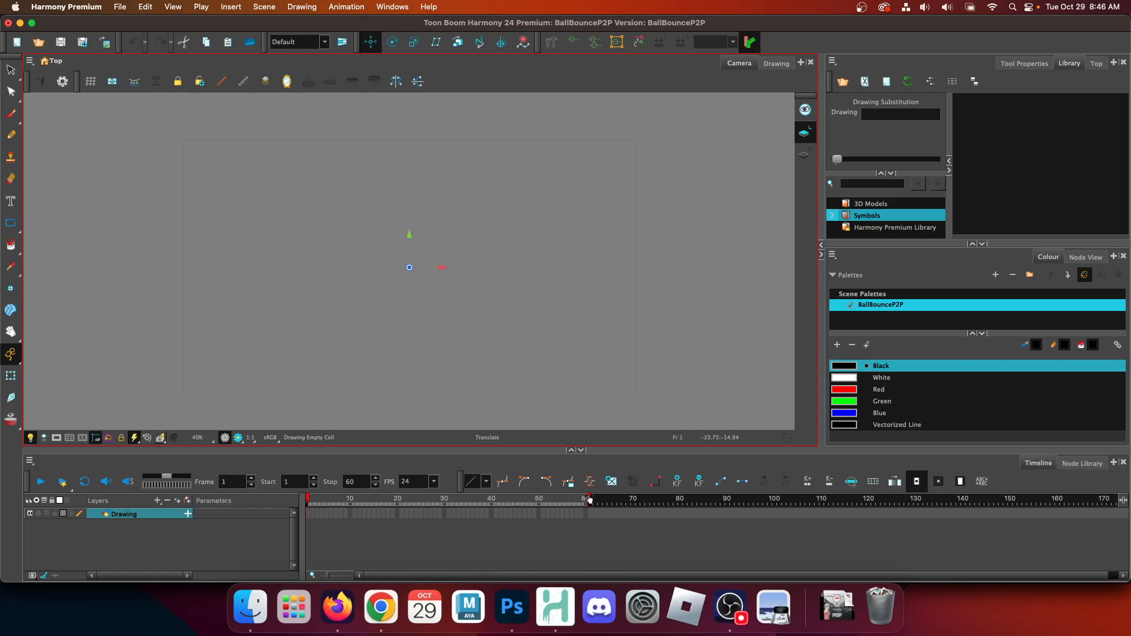
# Extend the scene length to 170 frames.
pyautogui.moveTo(589, 499)
pyautogui.mouseDown()
pyautogui.moveTo(749, 494)
pyautogui.moveTo(1109, 514)
pyautogui.mouseUp()
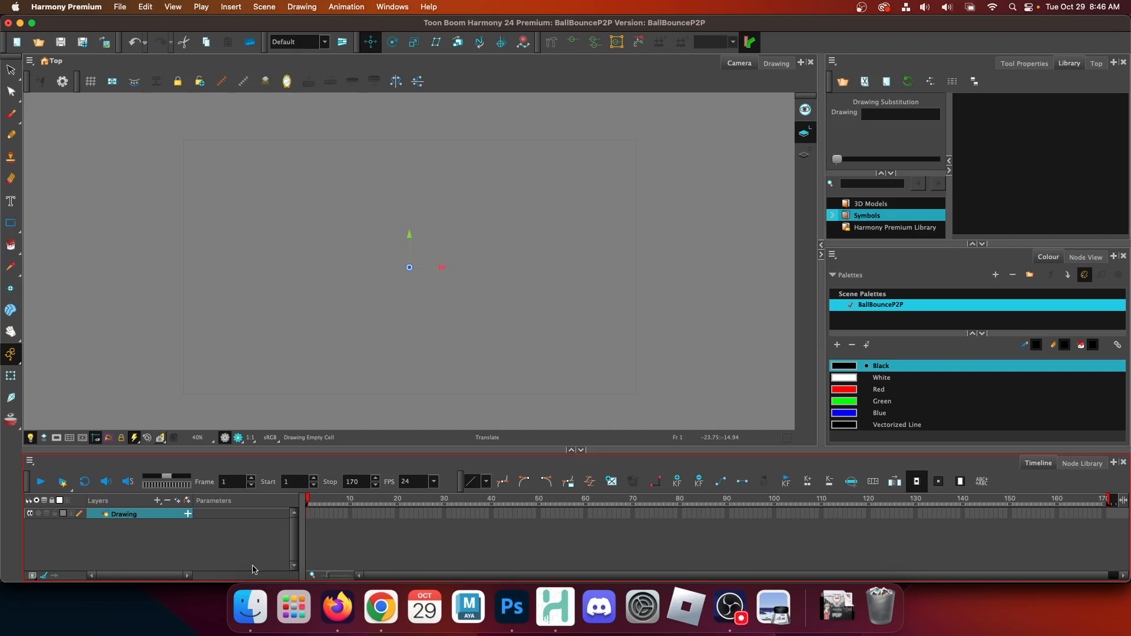
# Import BB_Screenshot25.png from TheDrop folder as an original bitmap on its own new layer.
pyautogui.click(66, 6)
pyautogui.click(66, 6)
pyautogui.click(120, 7)
pyautogui.moveTo(200, 174)
pyautogui.click(287, 187)
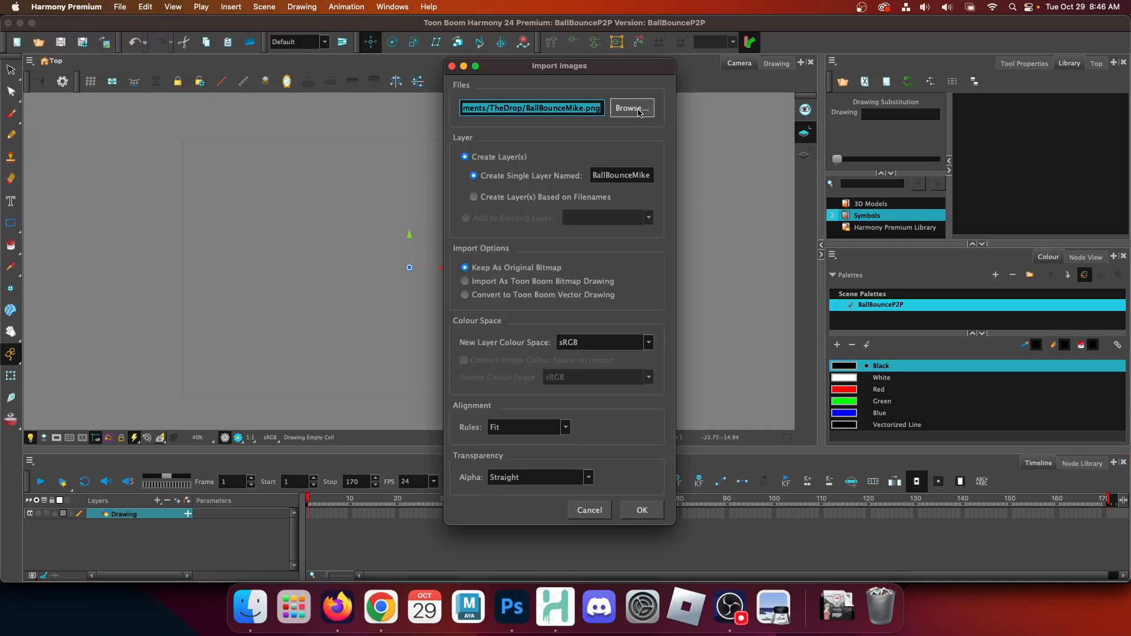
pyautogui.click(640, 113)
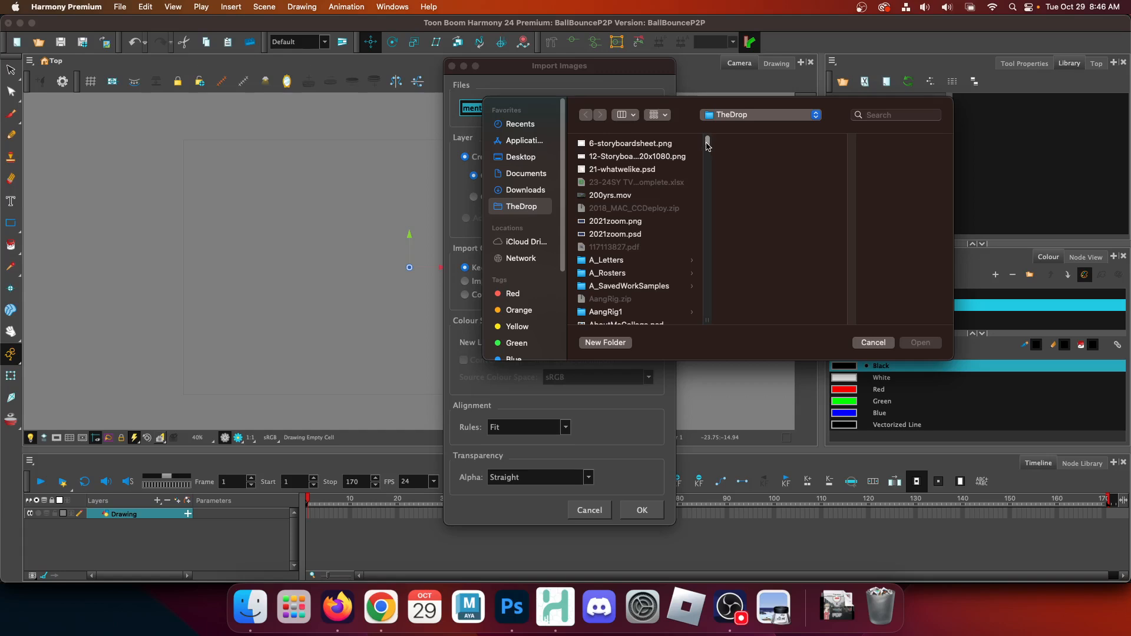
pyautogui.moveTo(708, 145); pyautogui.dragTo(714, 168)
pyautogui.doubleClick(674, 152)
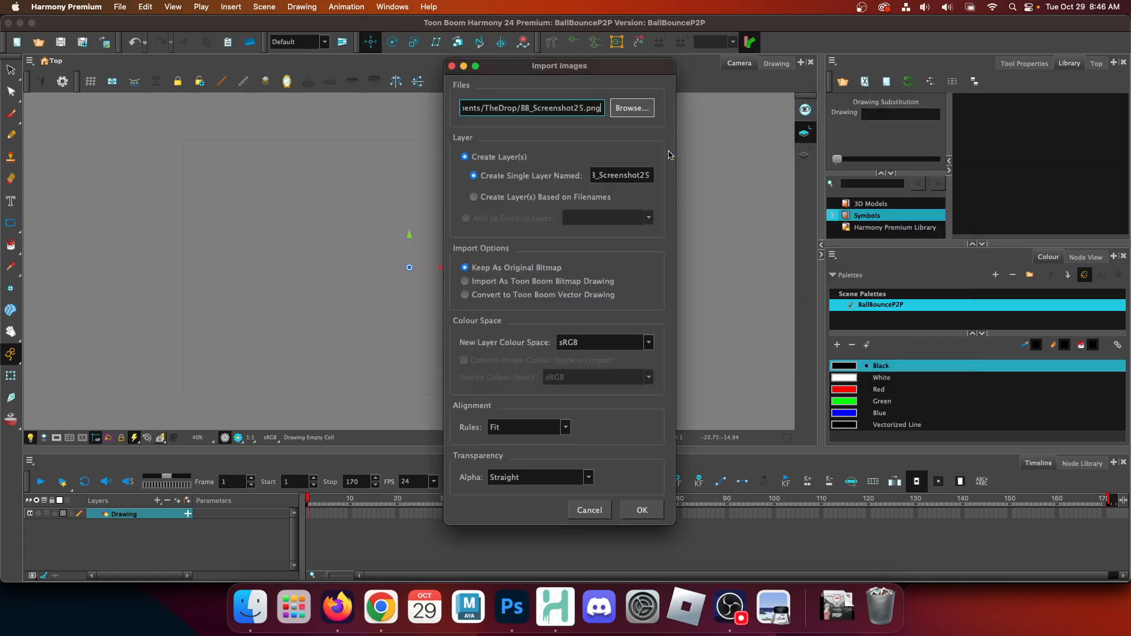
pyautogui.click(641, 511)
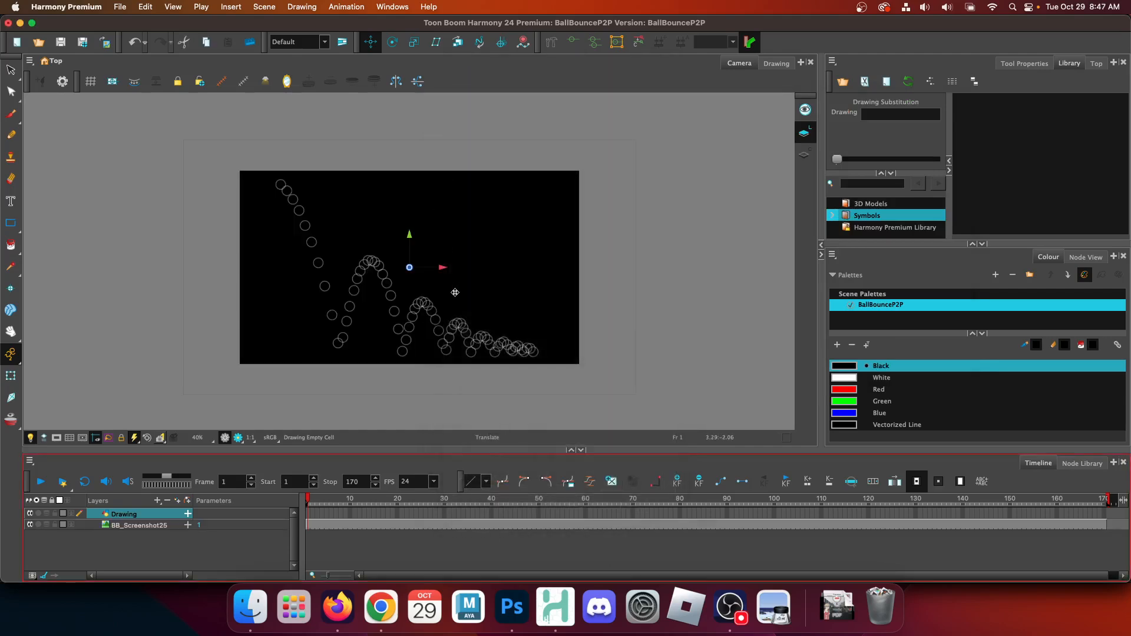
# Scale the BB_Screenshot25 layer up from its corner until the image fills the camera frame.
pyautogui.click(414, 42)
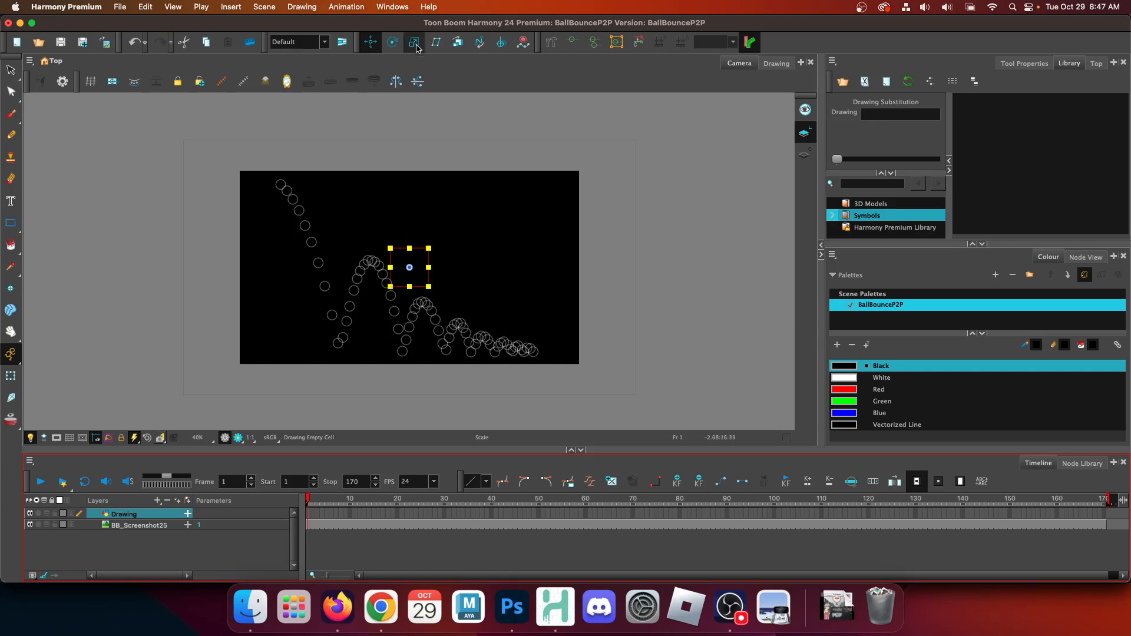
pyautogui.click(125, 526)
pyautogui.scroll(-3, 263, 274)
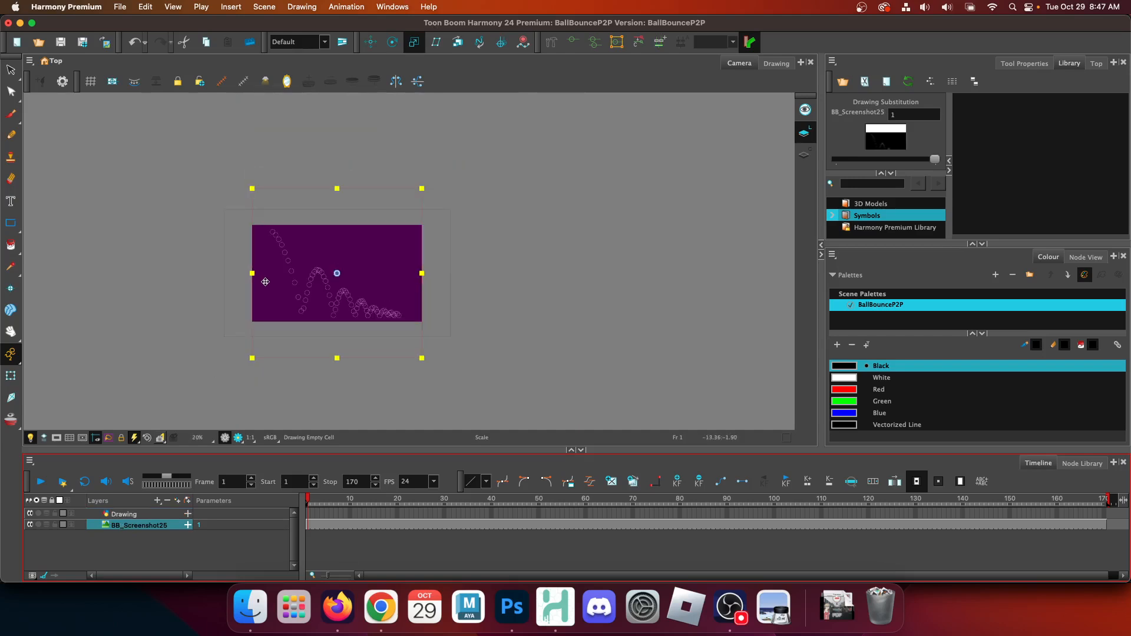
pyautogui.moveTo(254, 357); pyautogui.dragTo(217, 379)
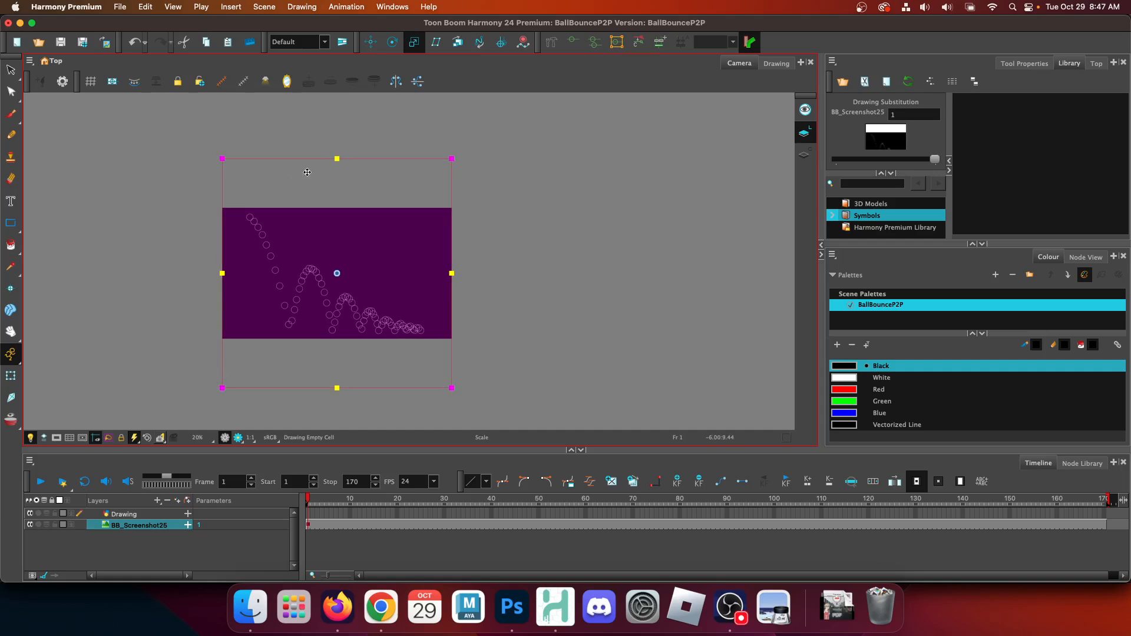
# Inspect the scaled reference image's edges and ball path up close to check its fit to the camera frame.
pyautogui.scroll(2, 300, 180)
pyautogui.press('space')
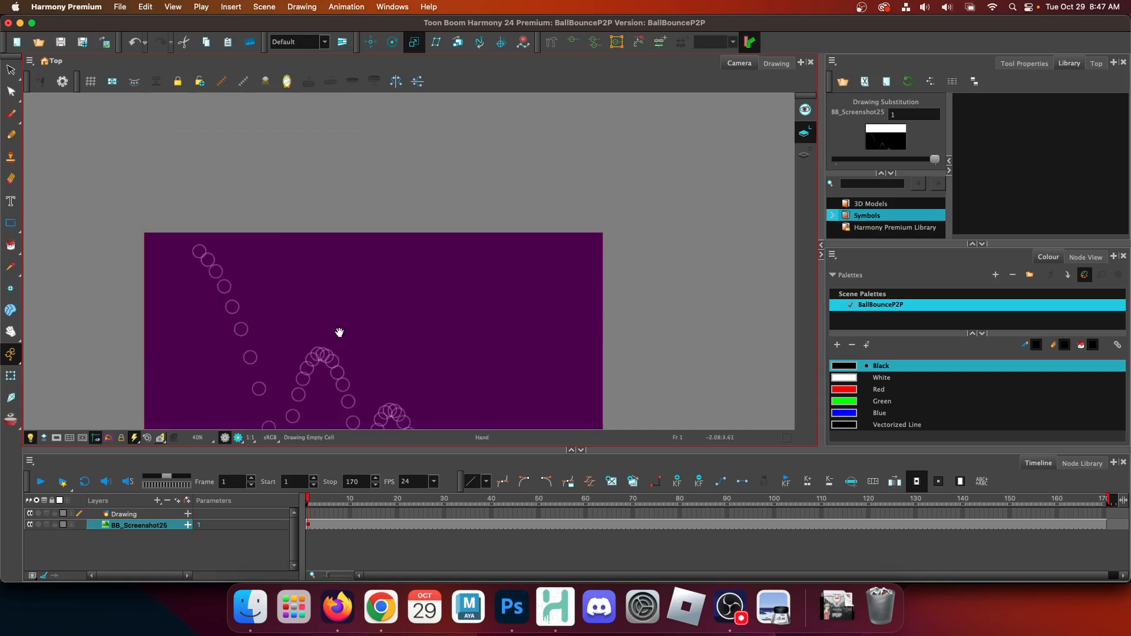
pyautogui.moveTo(339, 332); pyautogui.dragTo(292, 222)
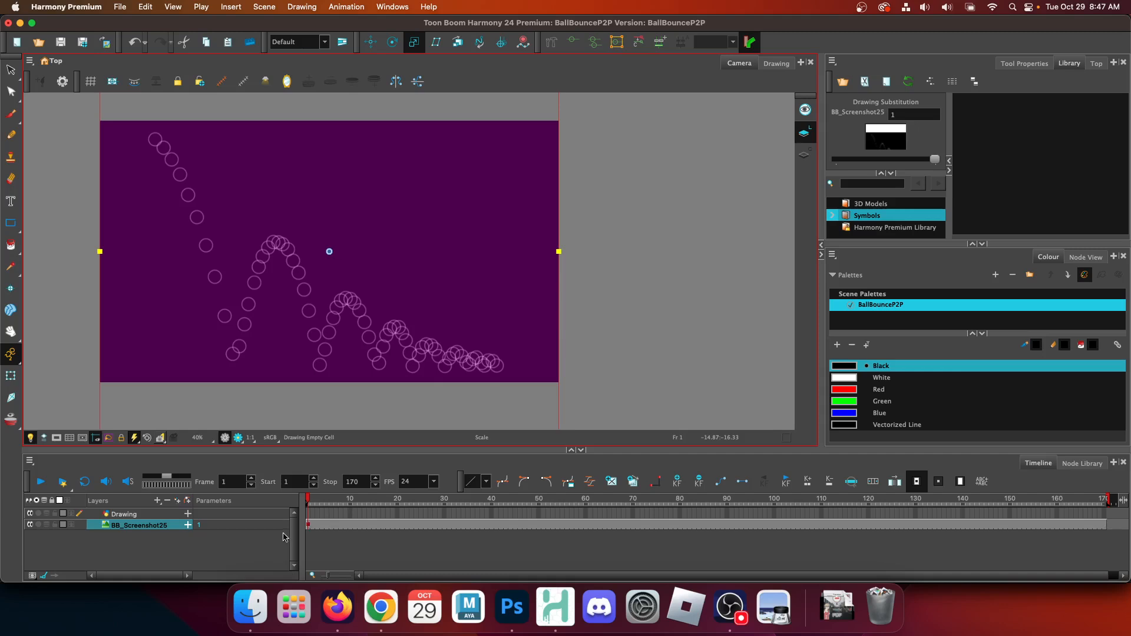
pyautogui.click(309, 525)
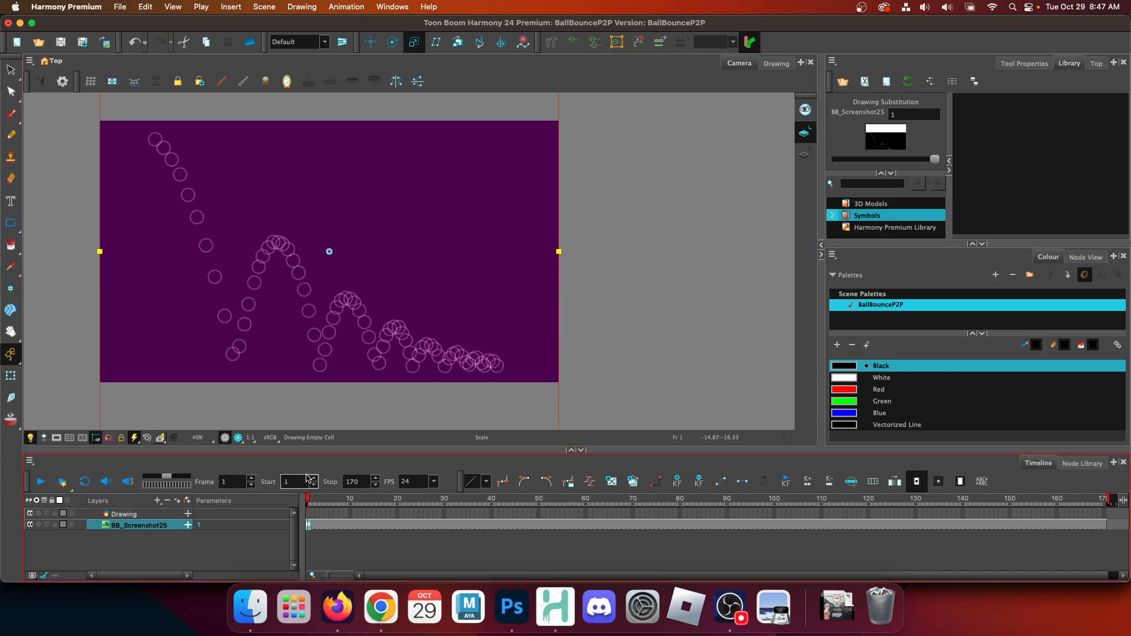
pyautogui.click(415, 42)
pyautogui.scroll(-2, 445, 286)
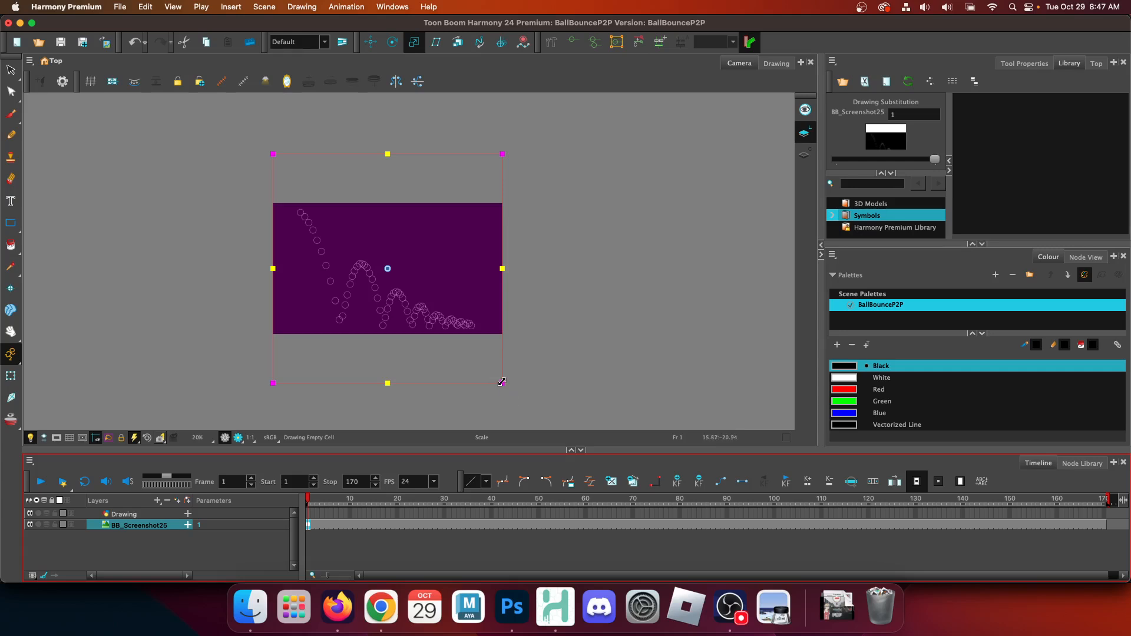
pyautogui.scroll(4, 330, 231)
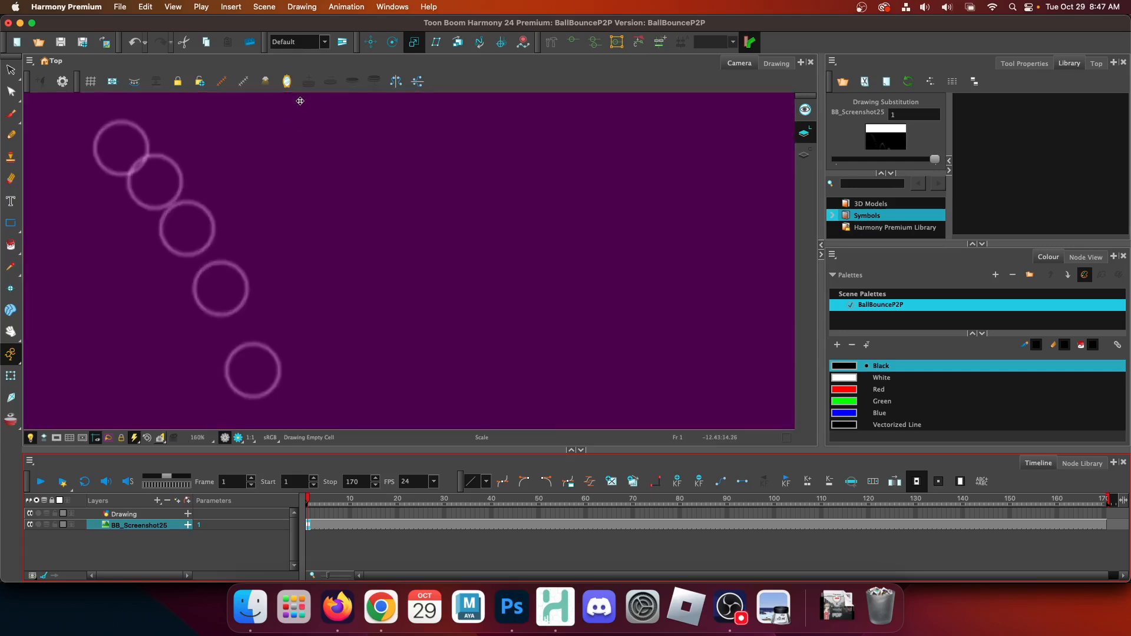
pyautogui.scroll(-1, 295, 144)
pyautogui.moveTo(295, 144); pyautogui.dragTo(353, 265)
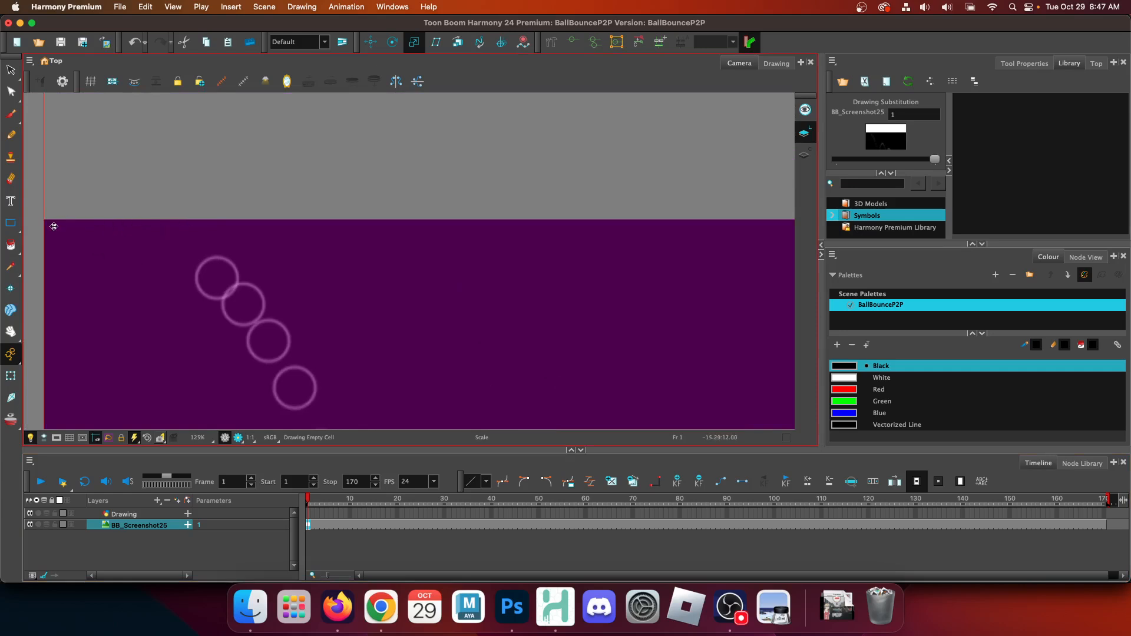
pyautogui.scroll(-2, 268, 358)
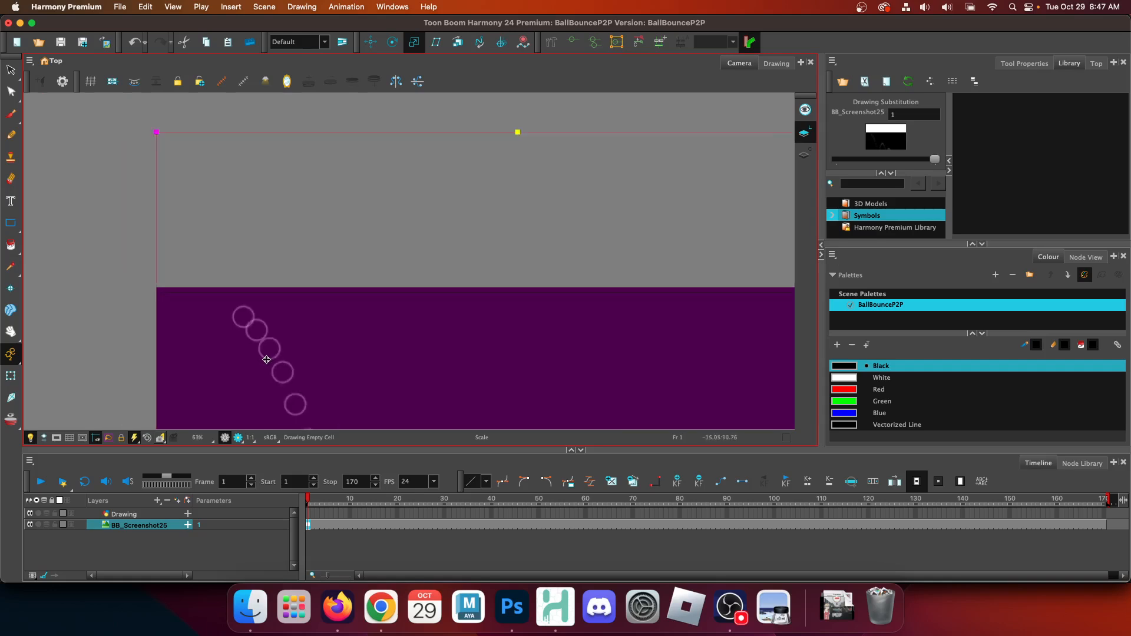
pyautogui.scroll(-1, 267, 359)
pyautogui.moveTo(291, 351); pyautogui.dragTo(207, 166)
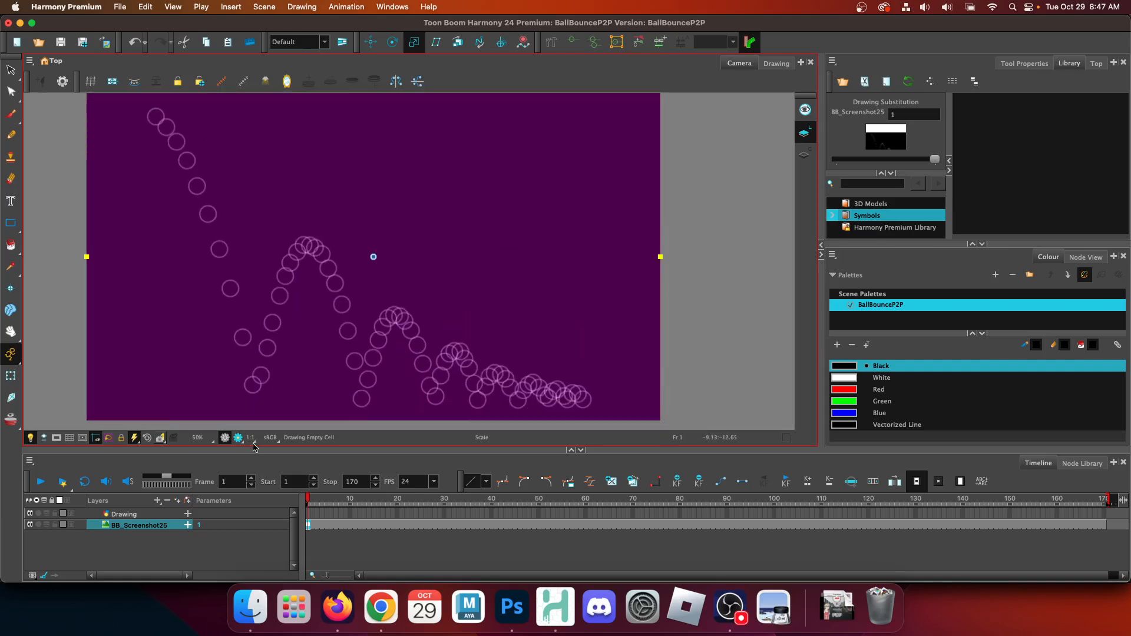
# Rename the Drawing layer to Stage.
pyautogui.click(146, 514)
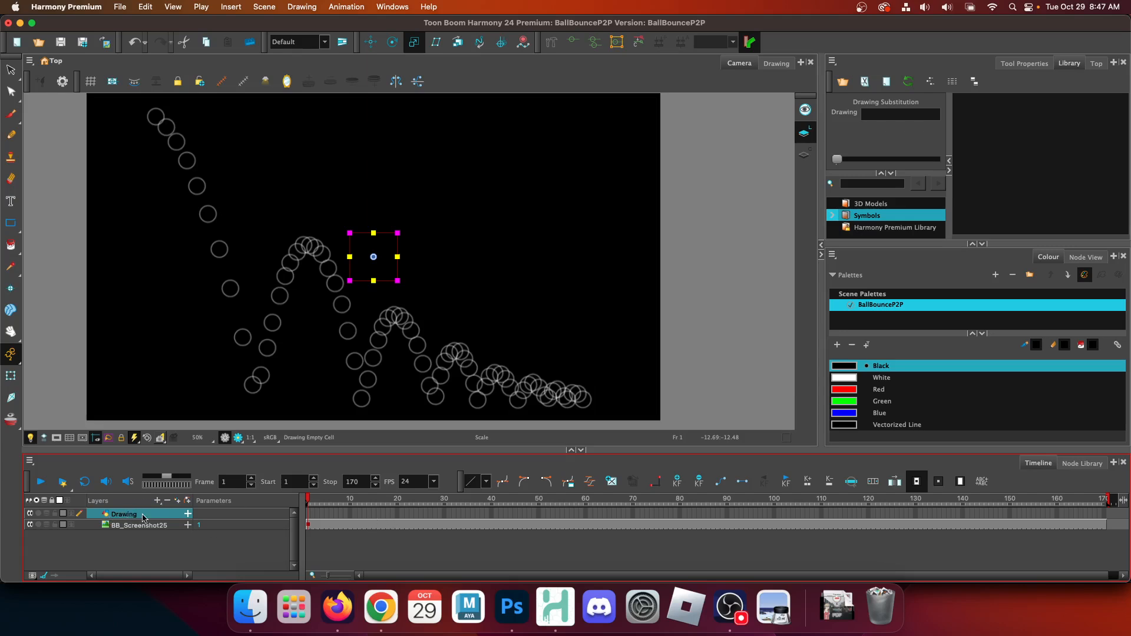
pyautogui.doubleClick(134, 514)
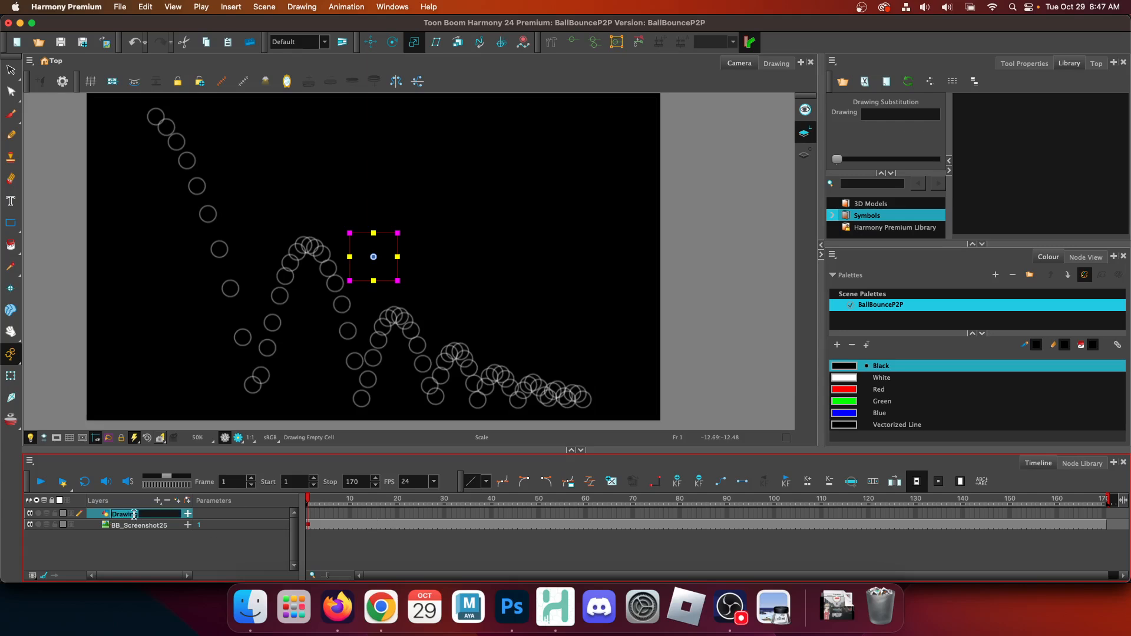
pyautogui.write('Stage')
pyautogui.press('Return')
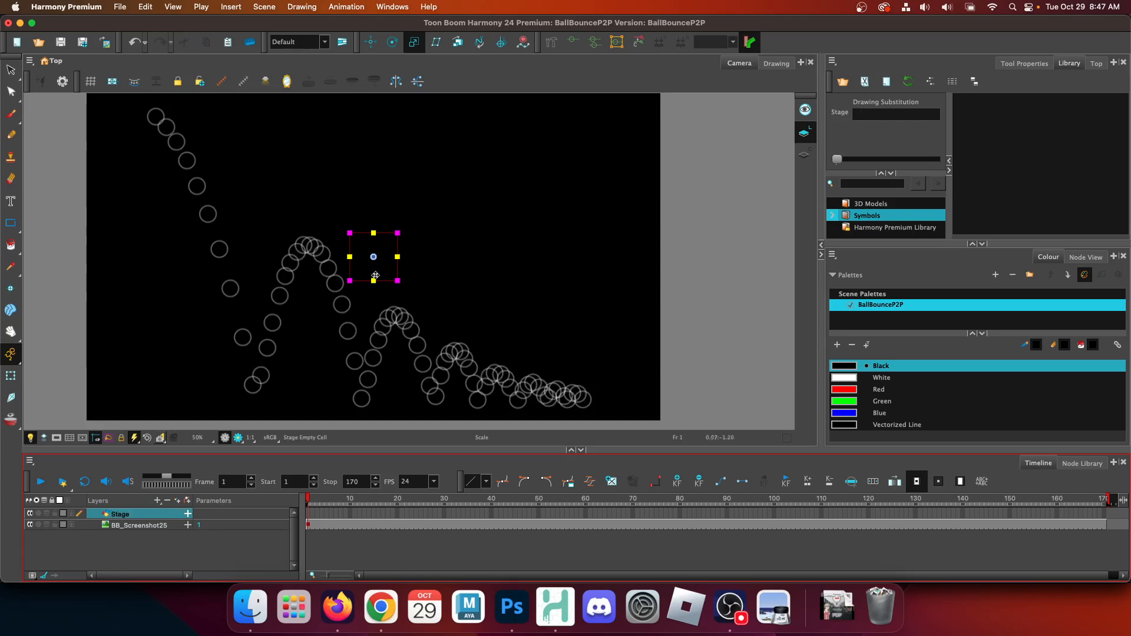
# With the Rectangle tool active, add a new colour to the BallBounceP2P palette and name it StageGround.
pyautogui.scroll(-1, 376, 272)
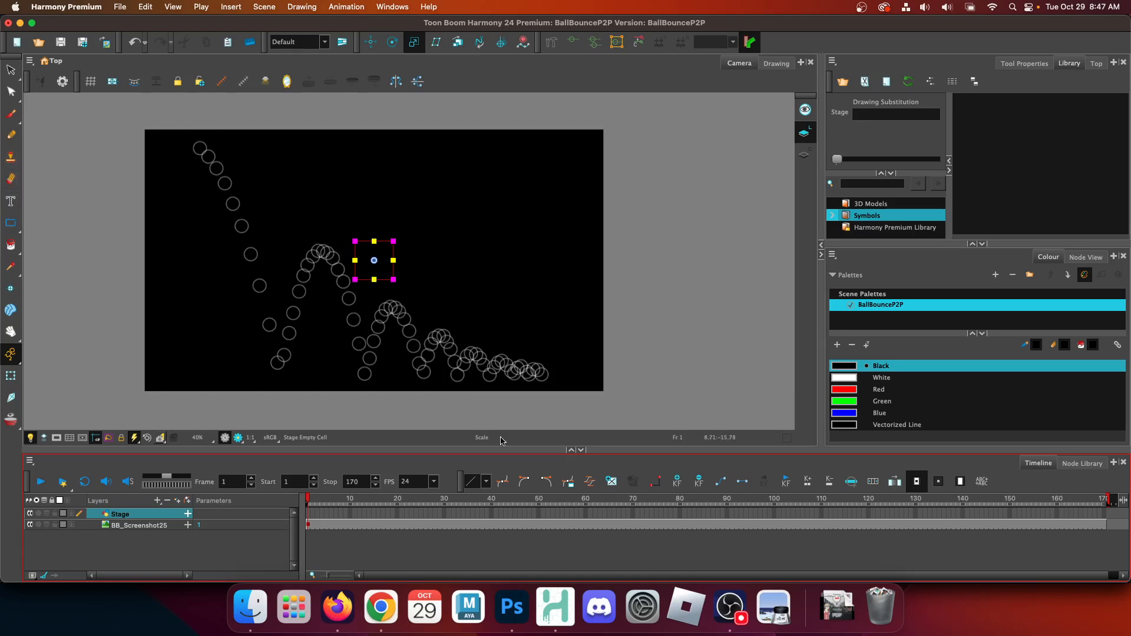
pyautogui.click(10, 224)
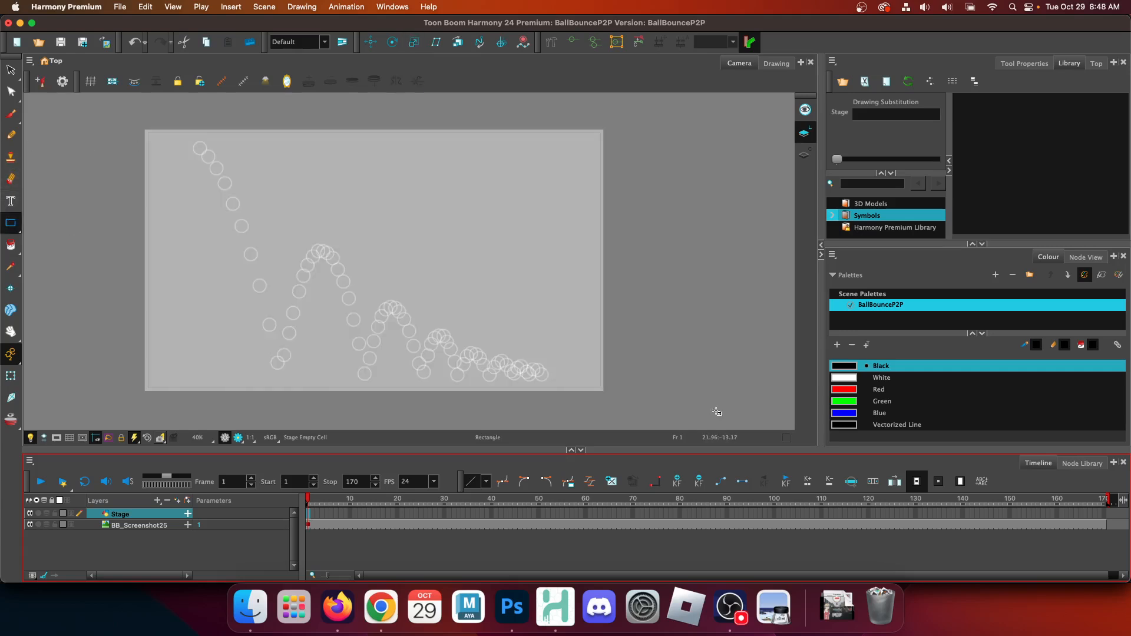
pyautogui.click(837, 345)
pyautogui.doubleClick(878, 437)
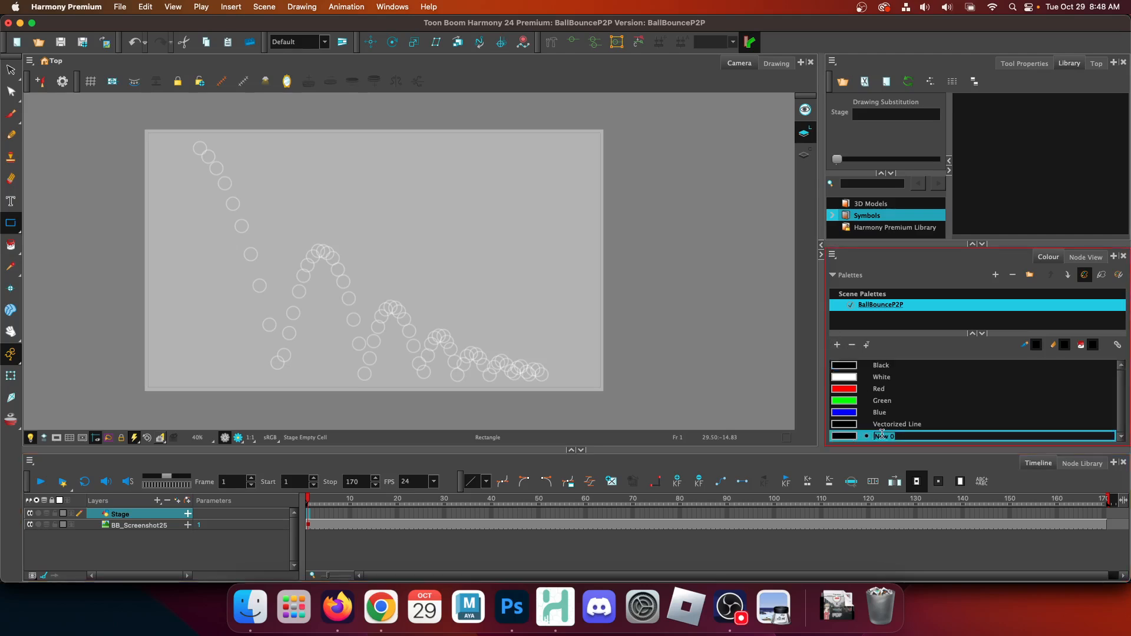
pyautogui.click(913, 437)
pyautogui.press('super+a')
pyautogui.write('StageGroudn')
pyautogui.press('Tab')
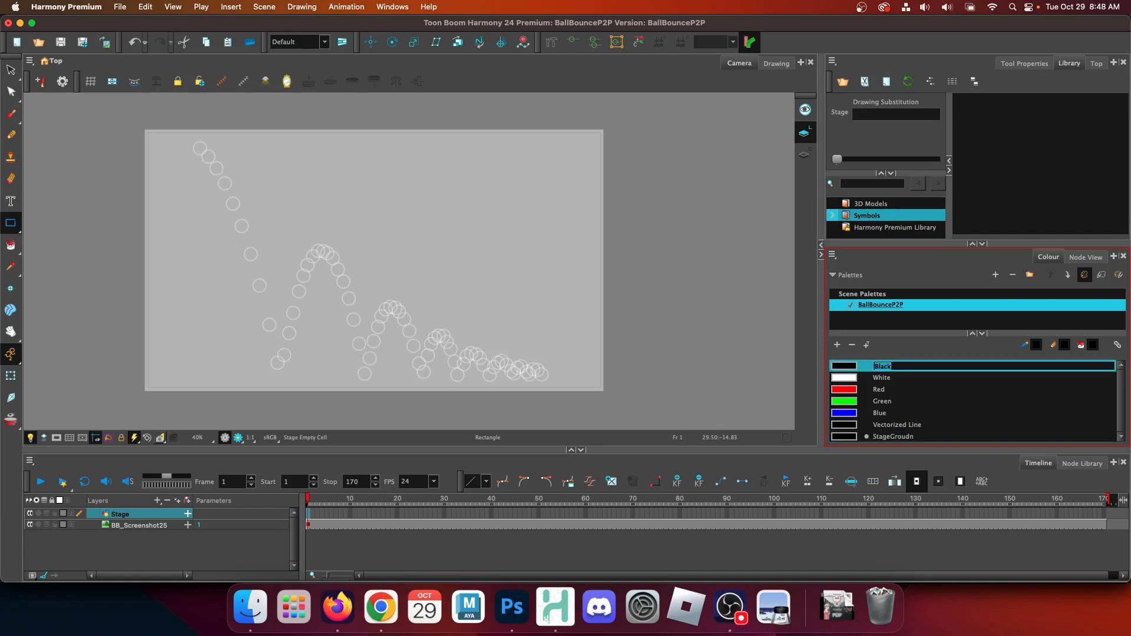
pyautogui.doubleClick(875, 436)
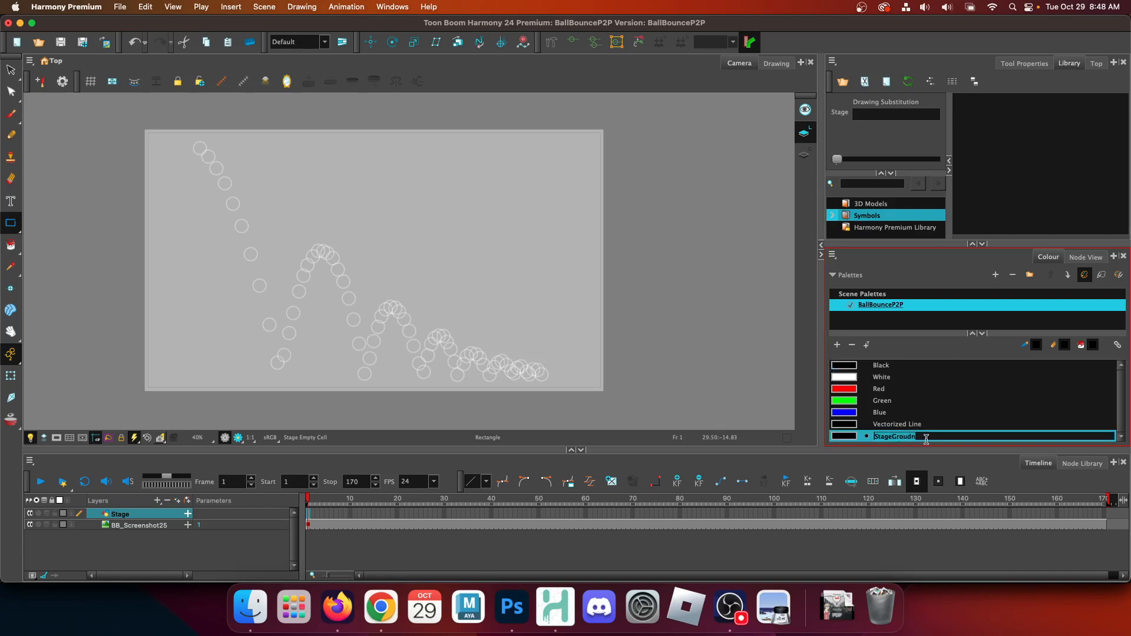
pyautogui.click(926, 438)
pyautogui.press('BackSpace')
pyautogui.press('BackSpace')
pyautogui.write('nd')
pyautogui.press('Tab')
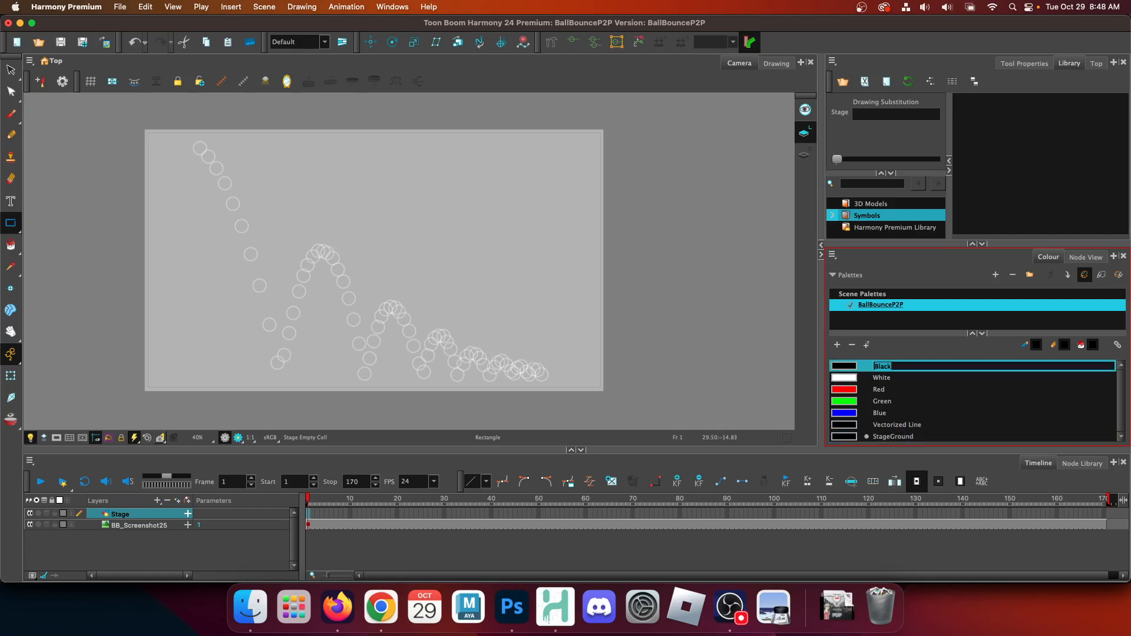
# Set the StageGround colour to a dark brown with RGB 70, 35, 1.
pyautogui.doubleClick(844, 437)
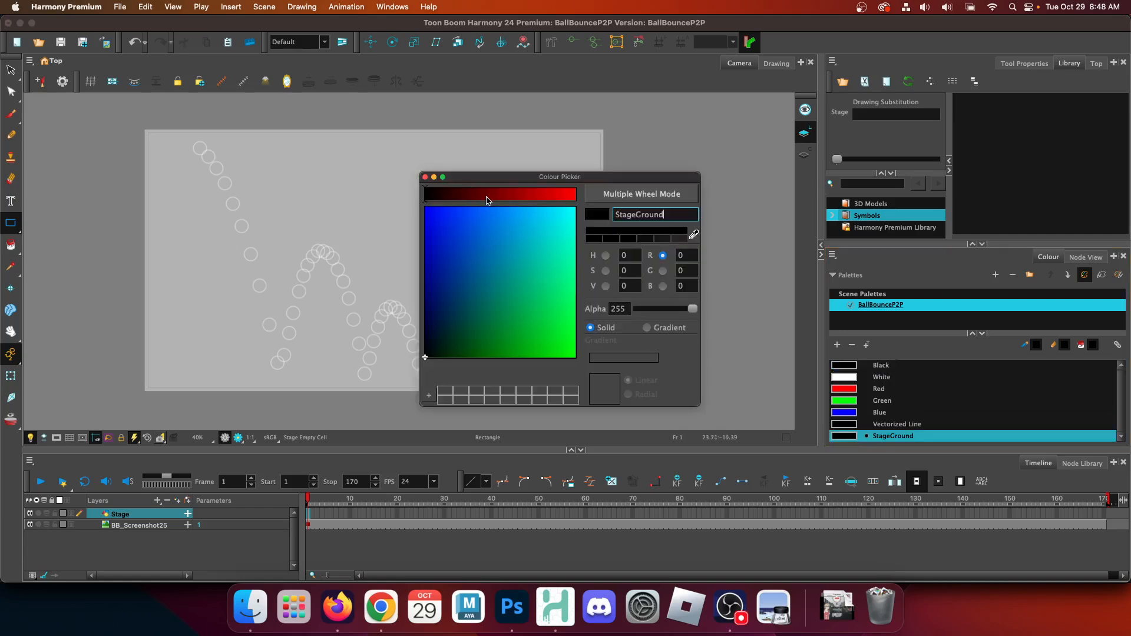
pyautogui.click(486, 200)
pyautogui.click(606, 255)
pyautogui.click(456, 231)
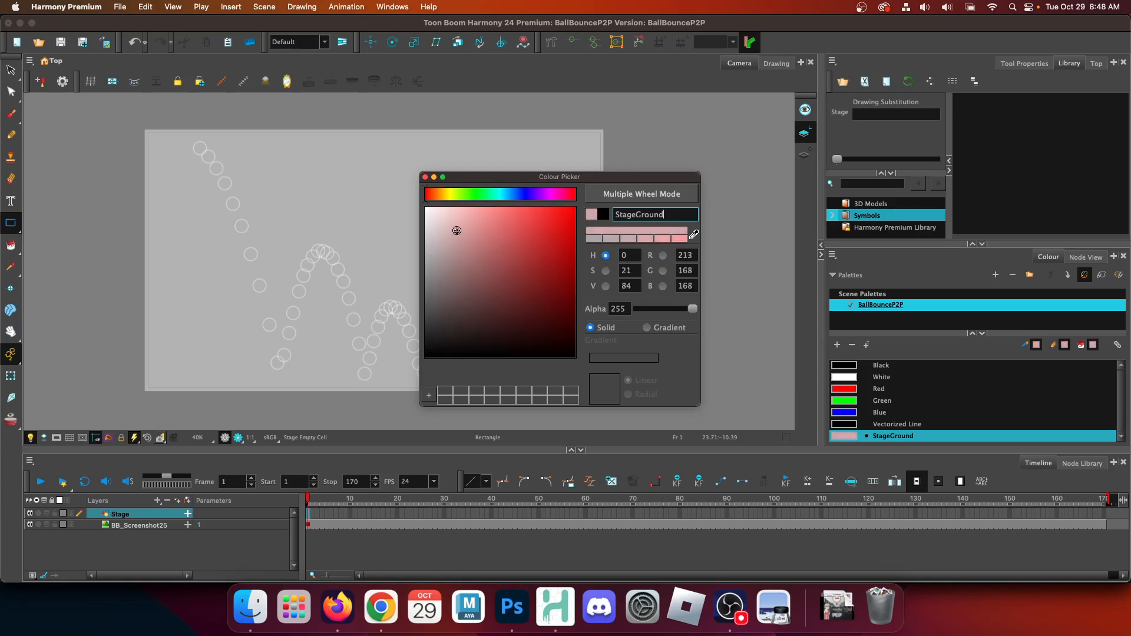
pyautogui.moveTo(456, 230); pyautogui.dragTo(438, 194)
pyautogui.click(435, 192)
pyautogui.click(566, 314)
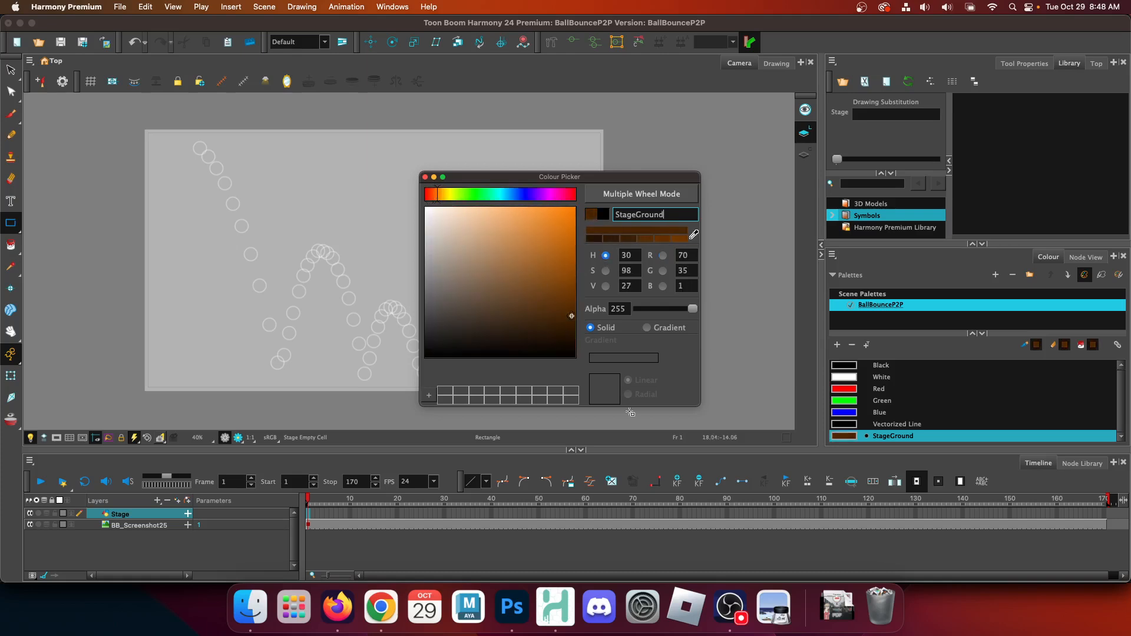
pyautogui.click(425, 177)
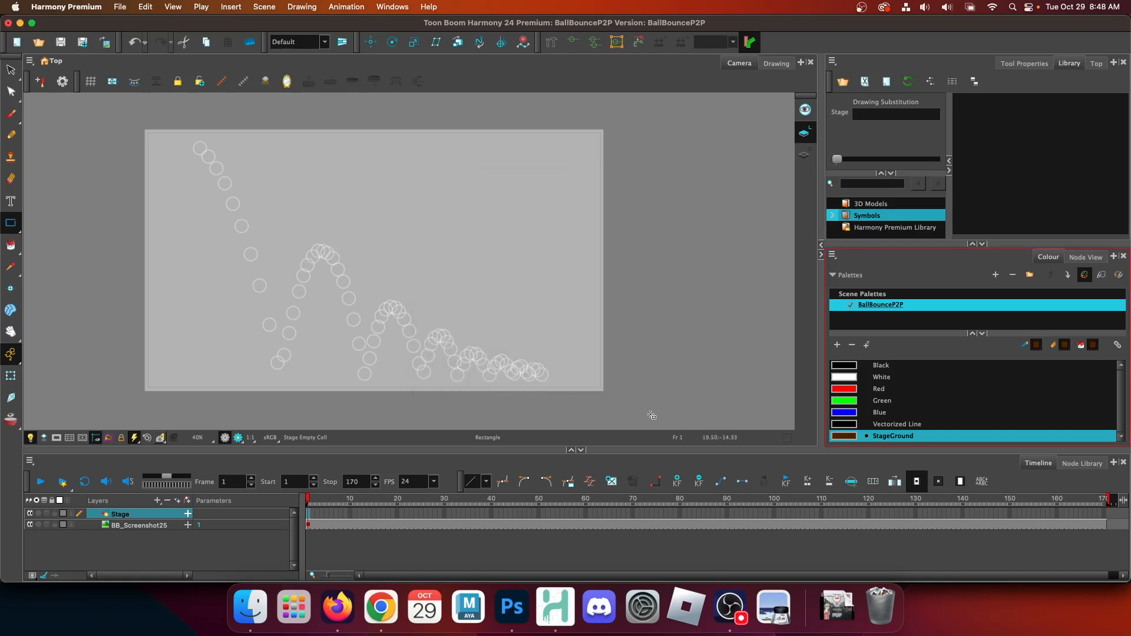
# Draw a wide ground rectangle along the camera frame's lower edge, extending past both sides, and fill it with StageGround.
pyautogui.moveTo(651, 415)
pyautogui.mouseDown()
pyautogui.moveTo(27, 364)
pyautogui.moveTo(45, 380)
pyautogui.moveTo(105, 384)
pyautogui.mouseUp()
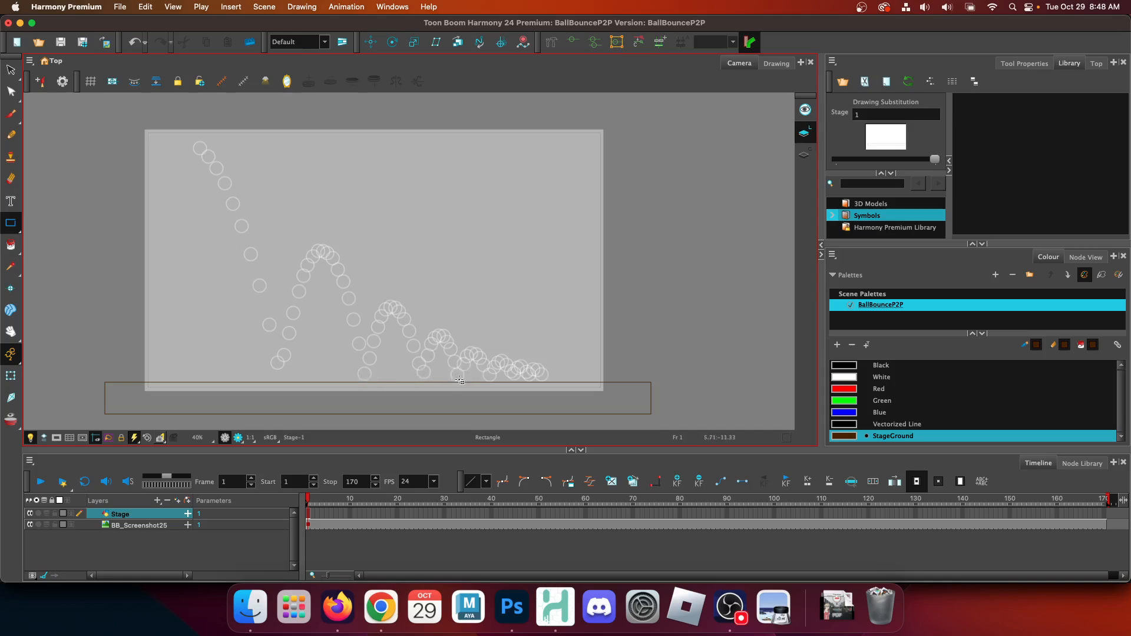
pyautogui.click(11, 245)
pyautogui.click(210, 396)
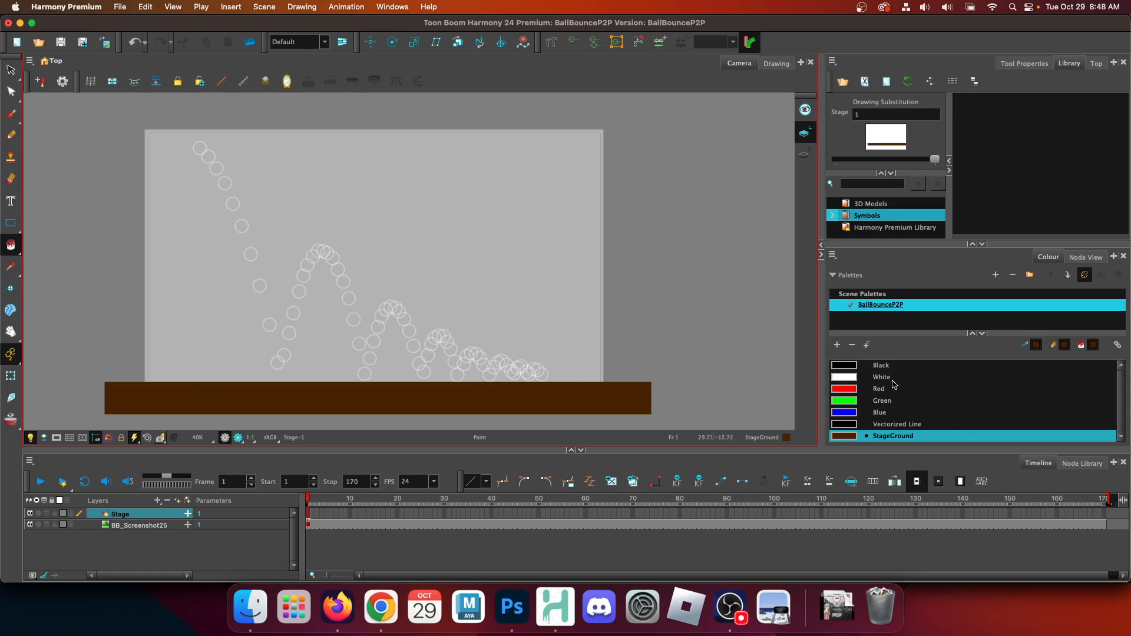
# With the Rectangle tool active, add another palette colour and name it Pedestal.
pyautogui.click(10, 223)
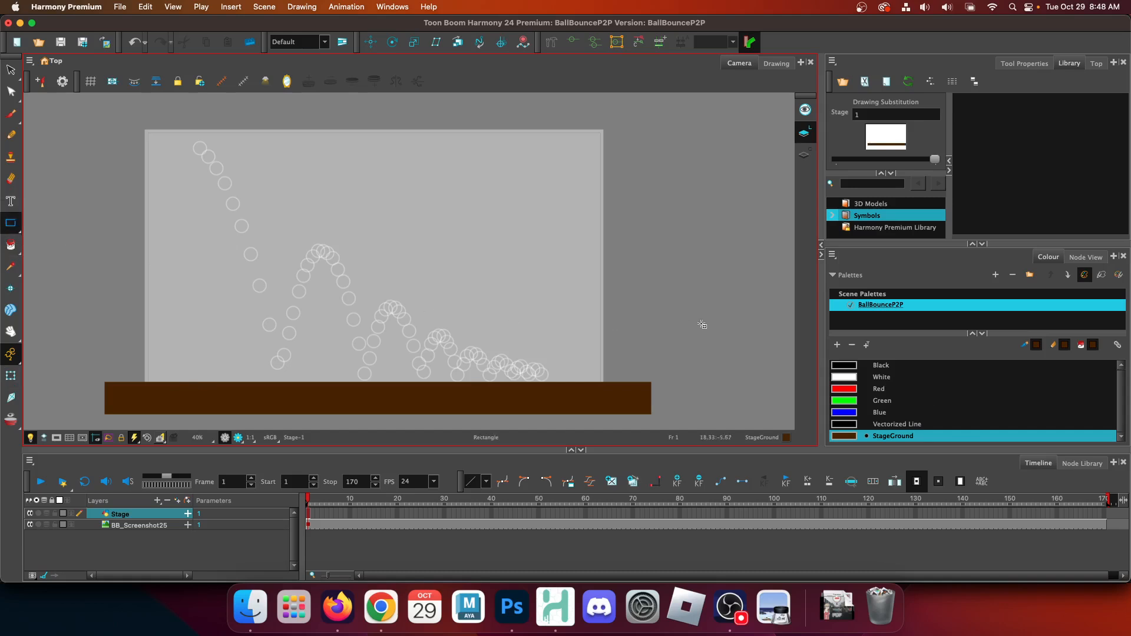
pyautogui.click(837, 346)
pyautogui.doubleClick(882, 437)
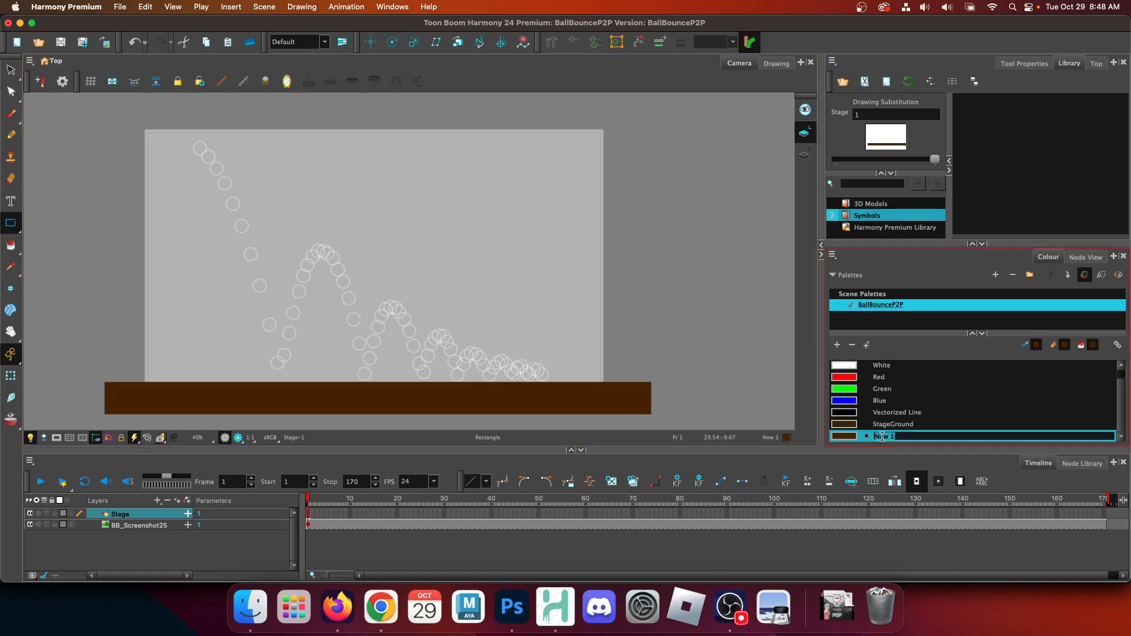
pyautogui.write('Po')
pyautogui.write('destal')
pyautogui.press('Tab')
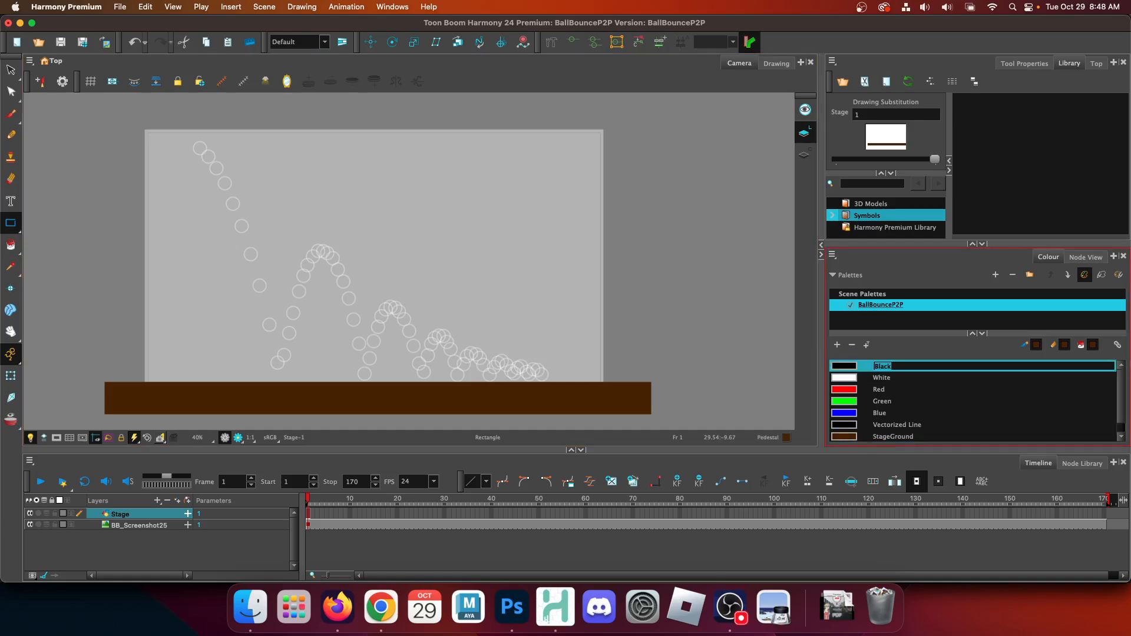
# Set the Pedestal colour to a teal blue with RGB 71, 180, 190.
pyautogui.scroll(-2, 869, 432)
pyautogui.doubleClick(846, 437)
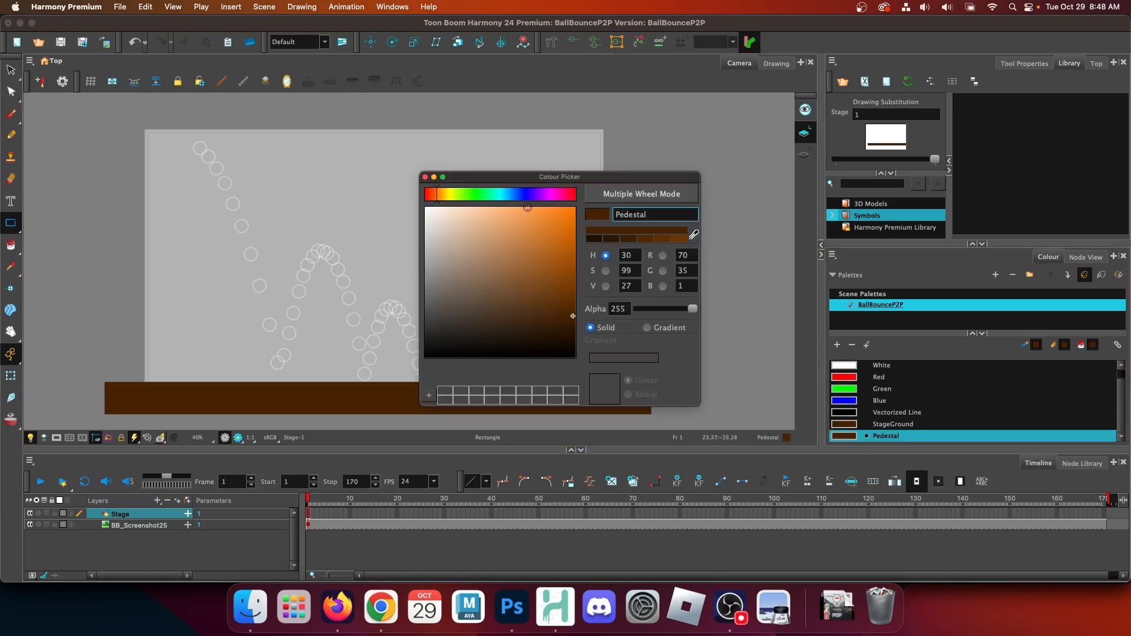
pyautogui.moveTo(507, 198)
pyautogui.mouseDown()
pyautogui.moveTo(495, 196)
pyautogui.moveTo(533, 212)
pyautogui.moveTo(549, 264)
pyautogui.moveTo(532, 247)
pyautogui.moveTo(522, 258)
pyautogui.moveTo(519, 245)
pyautogui.mouseUp()
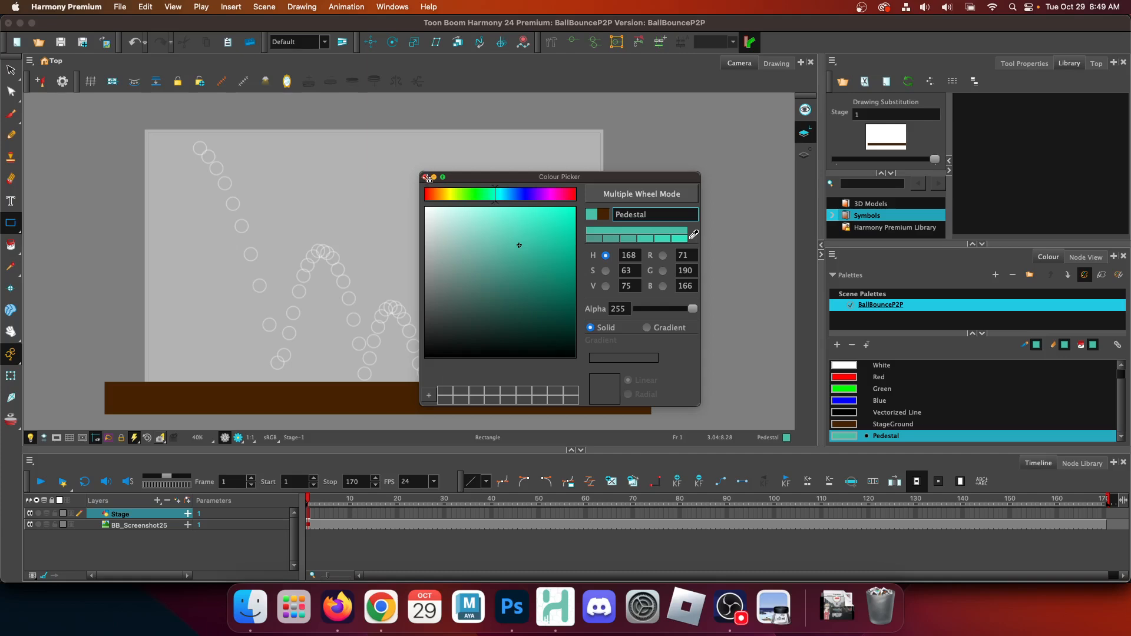
pyautogui.moveTo(495, 200); pyautogui.dragTo(503, 200)
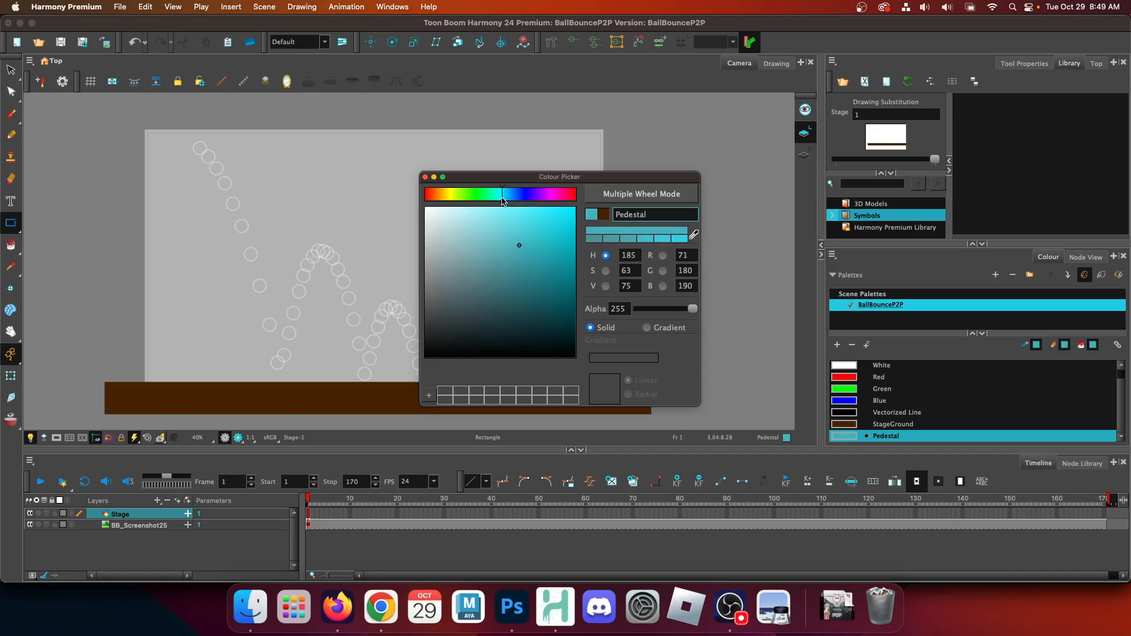
pyautogui.click(426, 177)
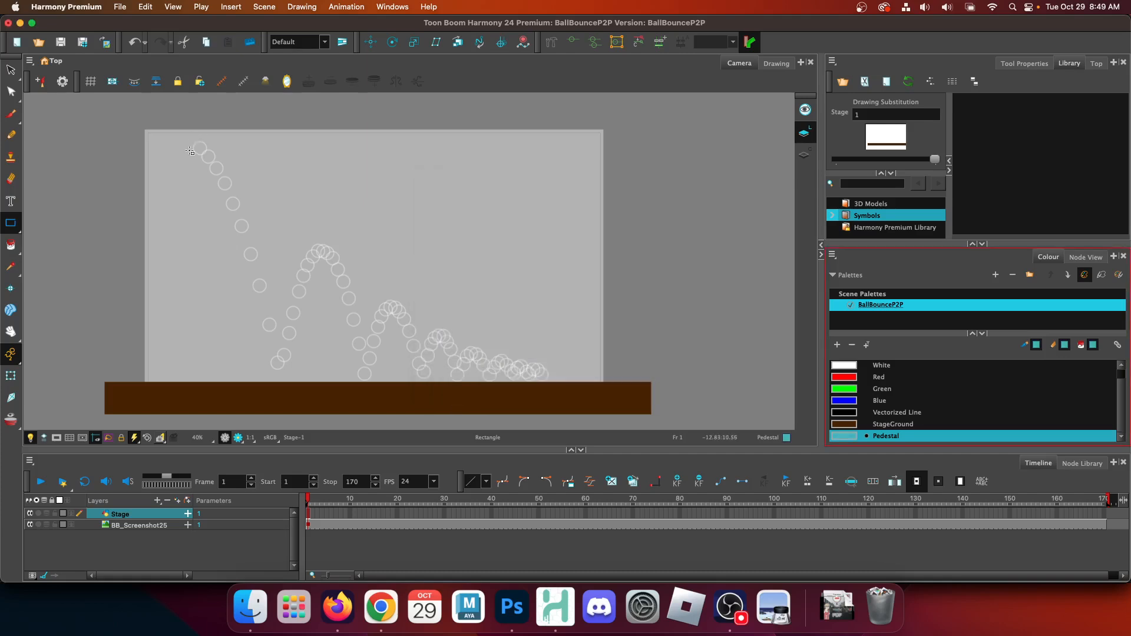
# Draw a tall, narrow pedestal rectangle from just below the first ball position down into the ground and fill it with Pedestal.
pyautogui.moveTo(189, 154); pyautogui.dragTo(202, 388)
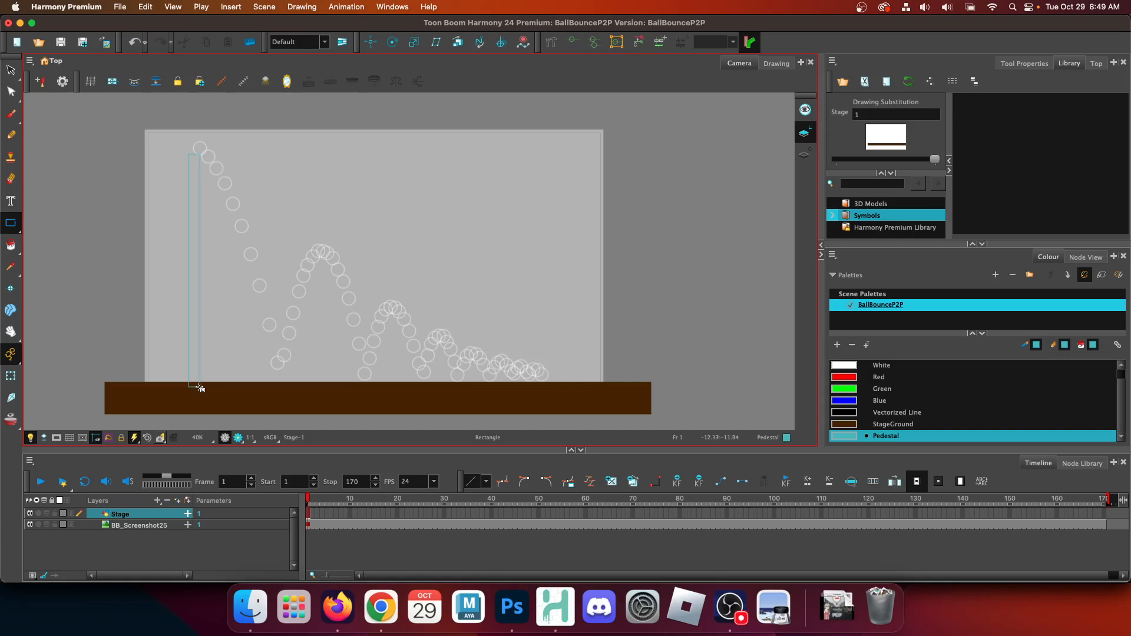
pyautogui.moveTo(200, 388); pyautogui.dragTo(200, 387)
pyautogui.click(10, 245)
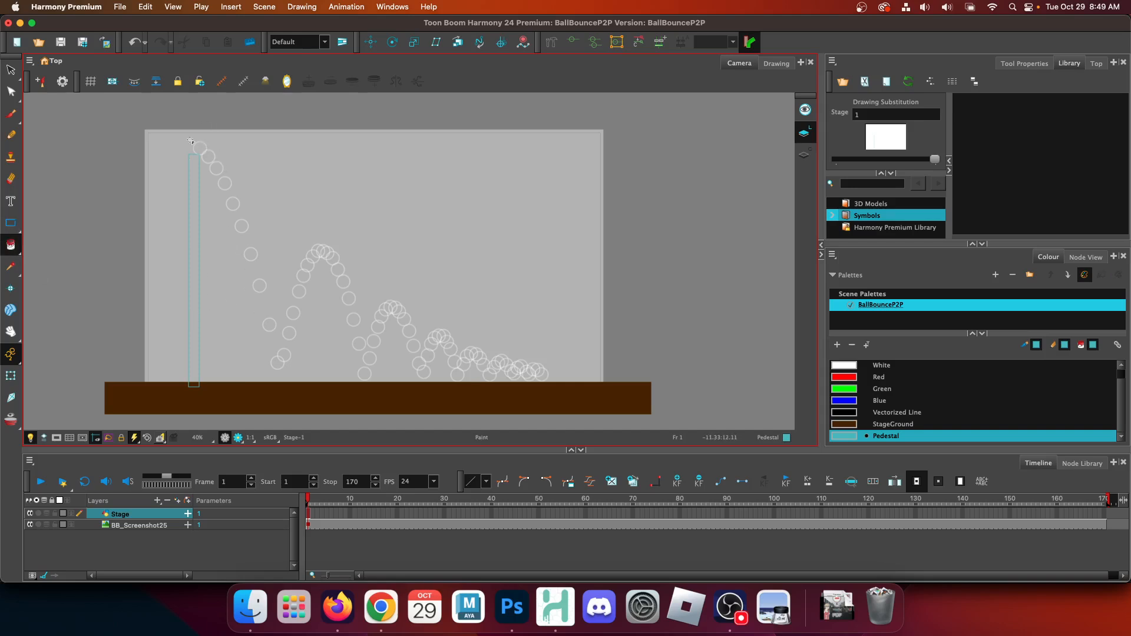
pyautogui.click(194, 211)
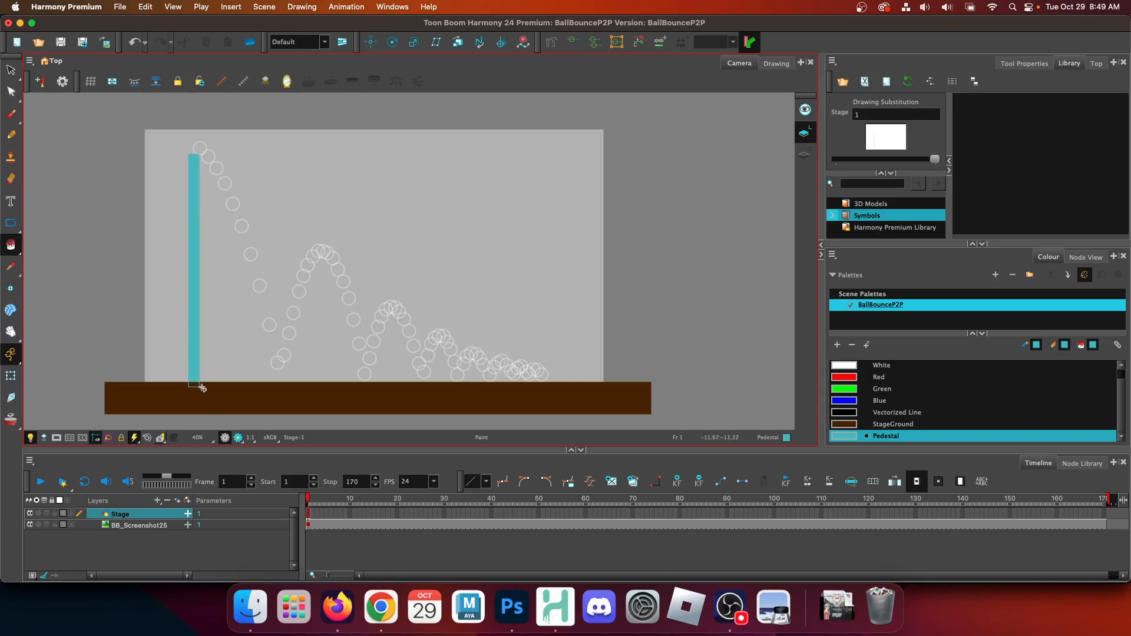
# Fill the remaining pieces of the pedestal's base where it overlaps the ground with the Pedestal colour.
pyautogui.scroll(6, 202, 388)
pyautogui.click(184, 341)
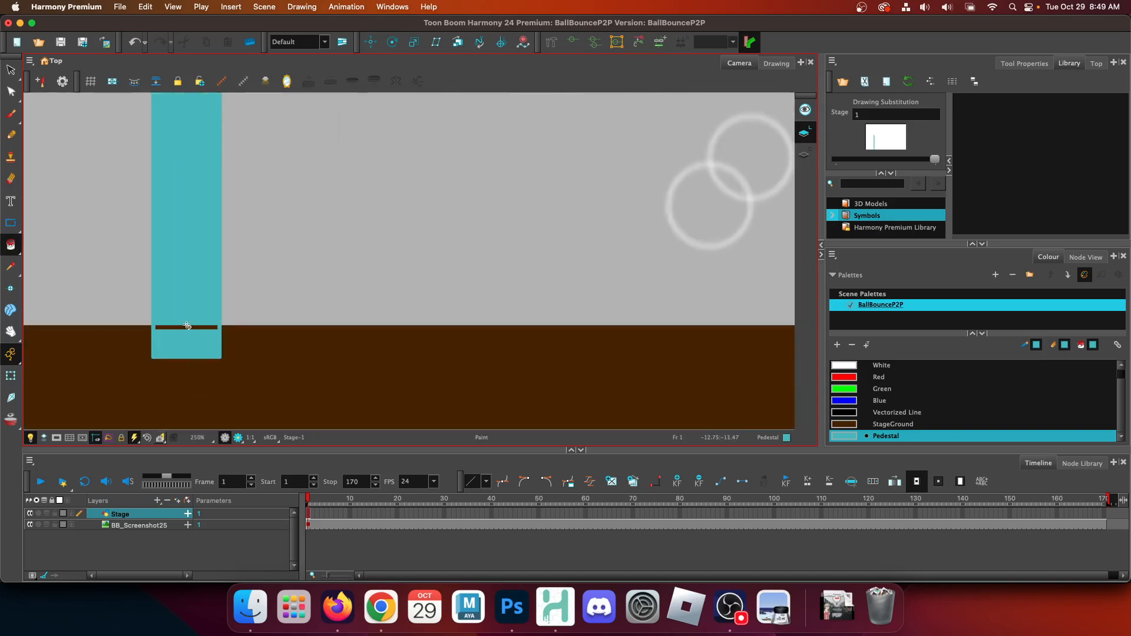
pyautogui.click(187, 327)
pyautogui.scroll(-6, 203, 234)
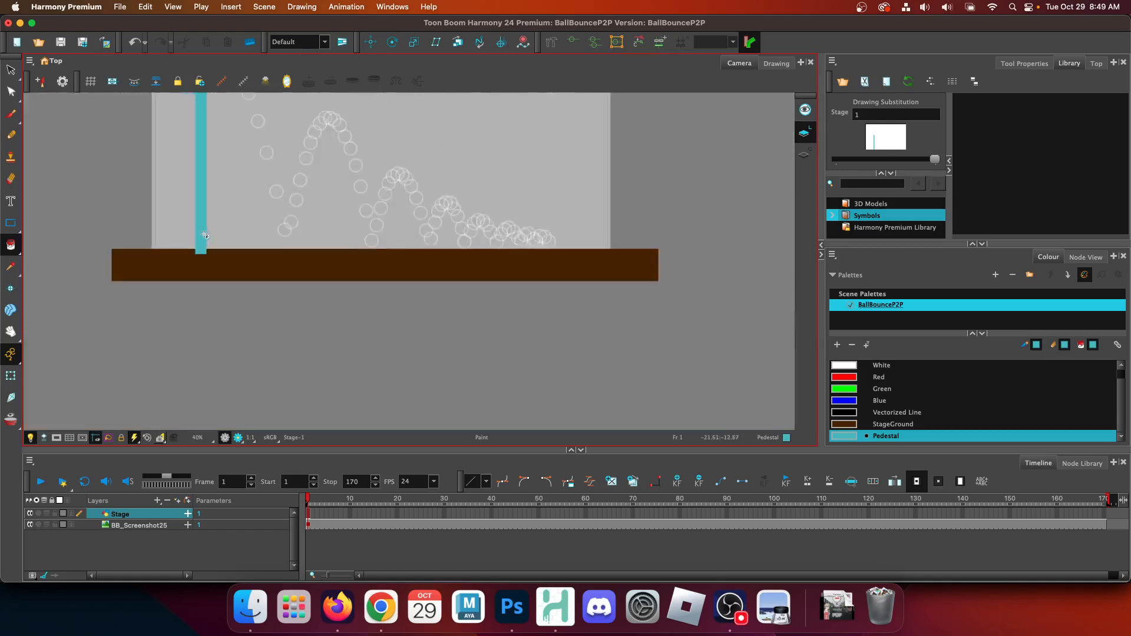
# Extend the Stage layer's drawing exposure through frame 170 and return to frame 1.
pyautogui.scroll(-2, 204, 235)
pyautogui.moveTo(246, 192); pyautogui.dragTo(248, 311)
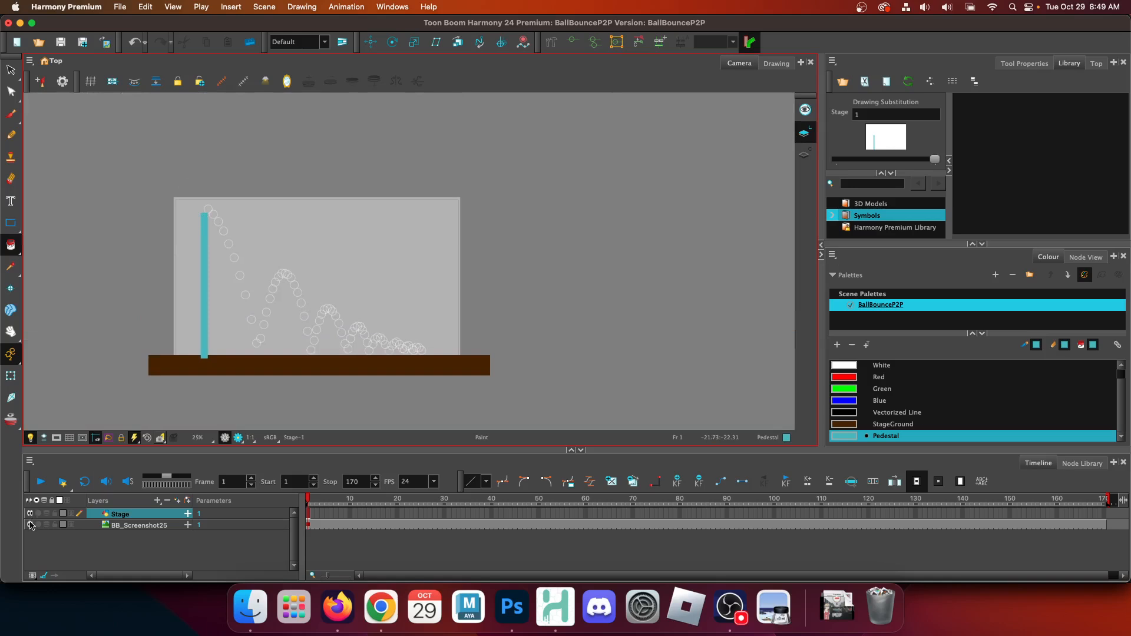
pyautogui.click(136, 528)
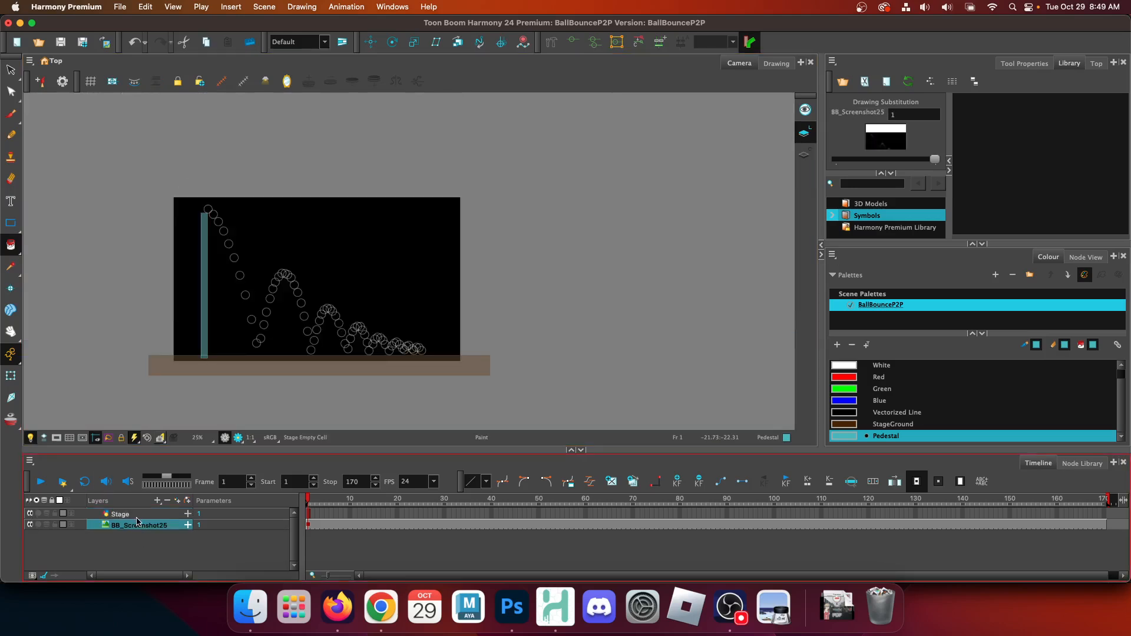
pyautogui.click(139, 516)
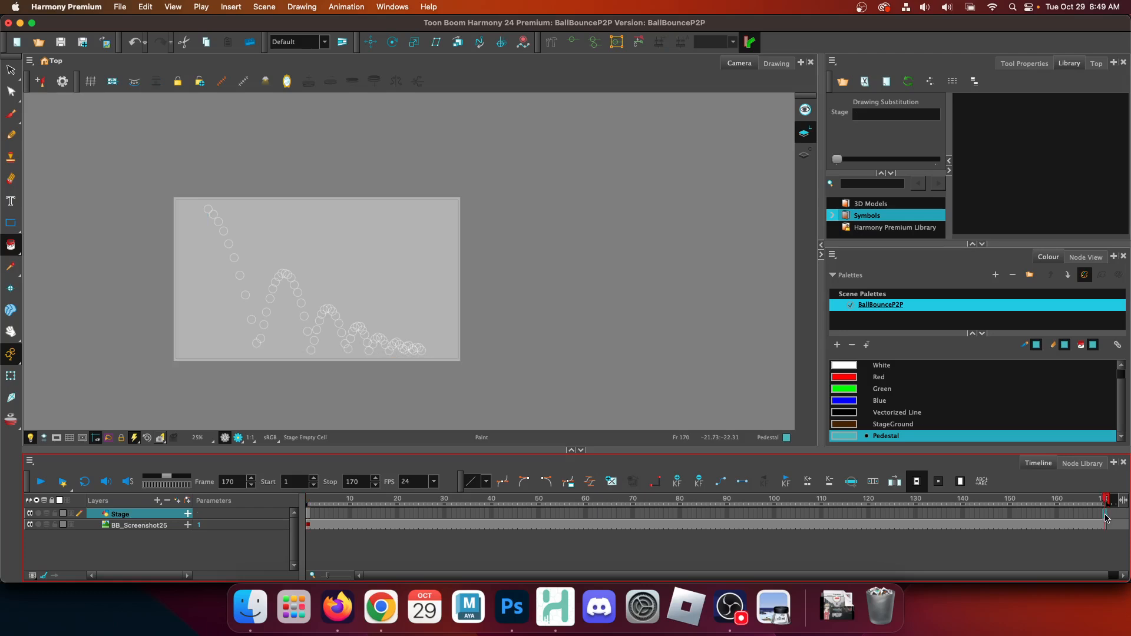
pyautogui.rightClick(1106, 518)
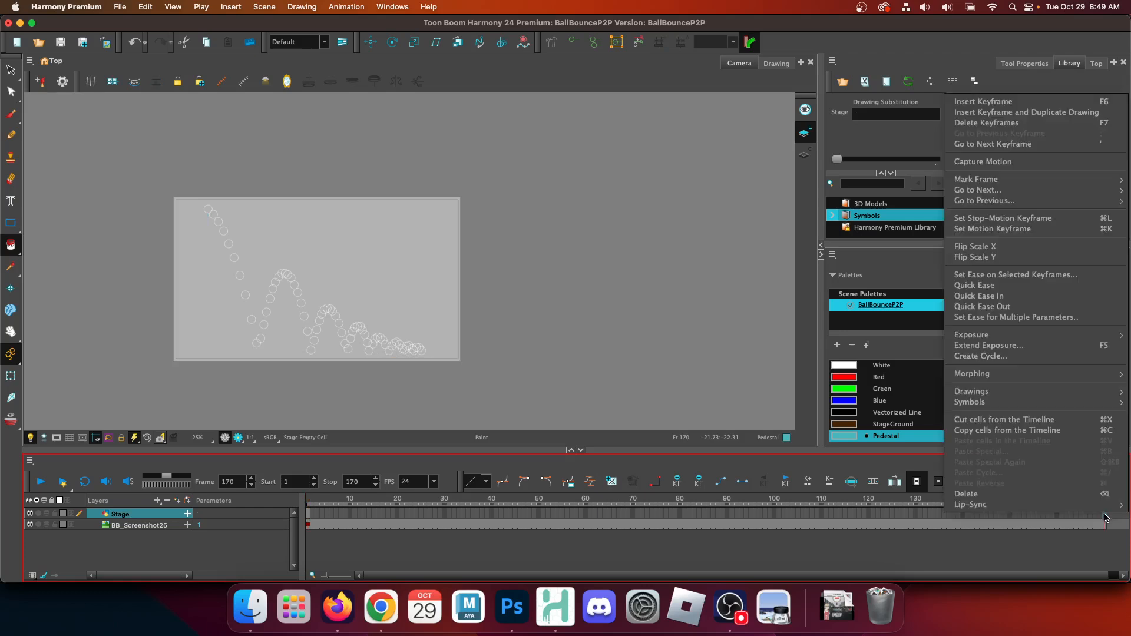
pyautogui.click(1021, 346)
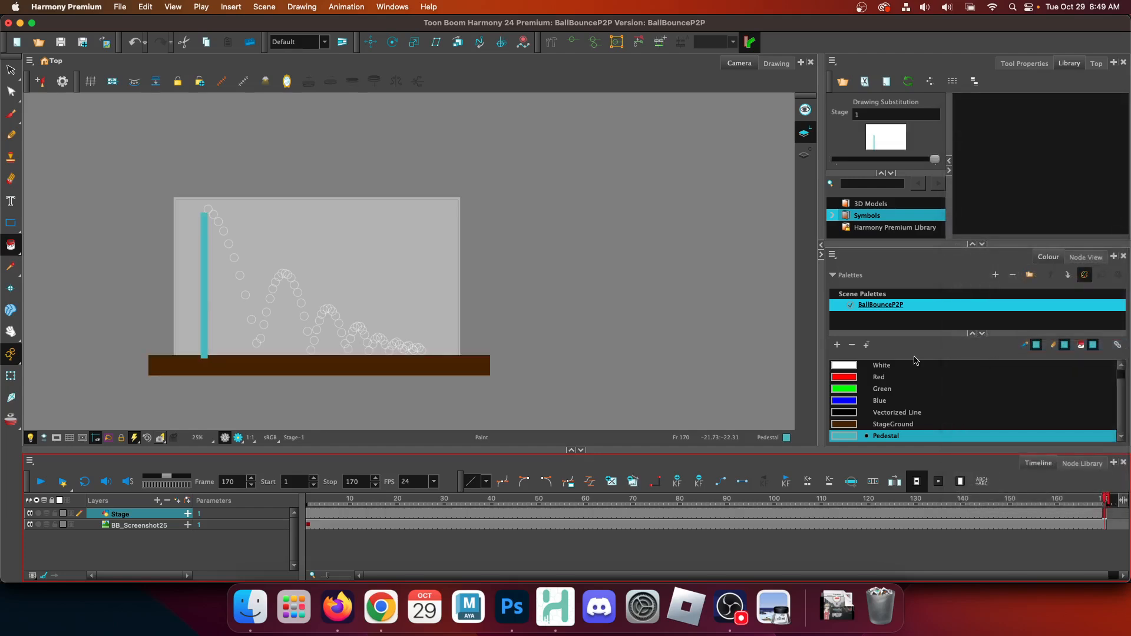
pyautogui.hotkey('shift', ',')
pyautogui.click(121, 7)
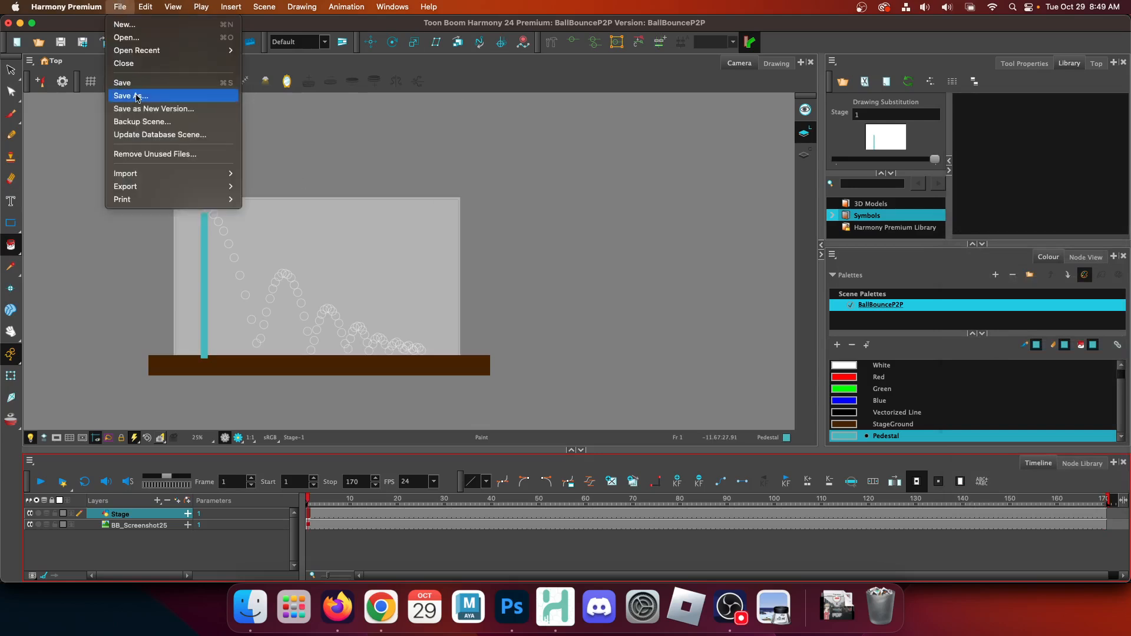
pyautogui.click(119, 5)
# Add a vector drawing layer named Ball with its exposure extended for the scene duration.
pyautogui.scroll(5, 220, 178)
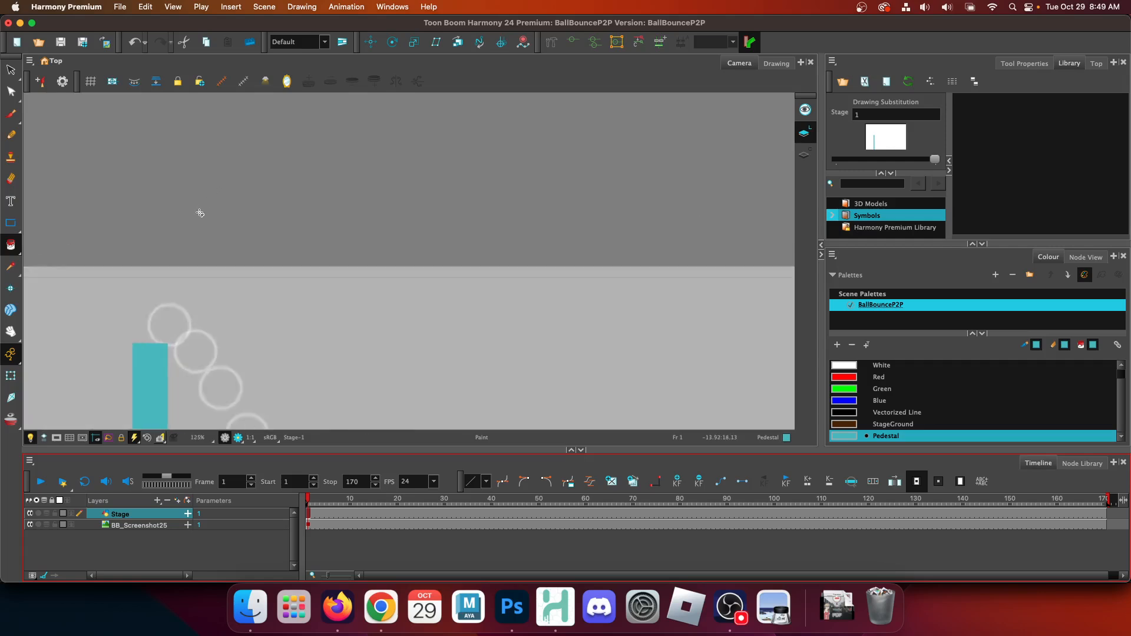
pyautogui.scroll(2, 202, 209)
pyautogui.moveTo(289, 381); pyautogui.dragTo(306, 207)
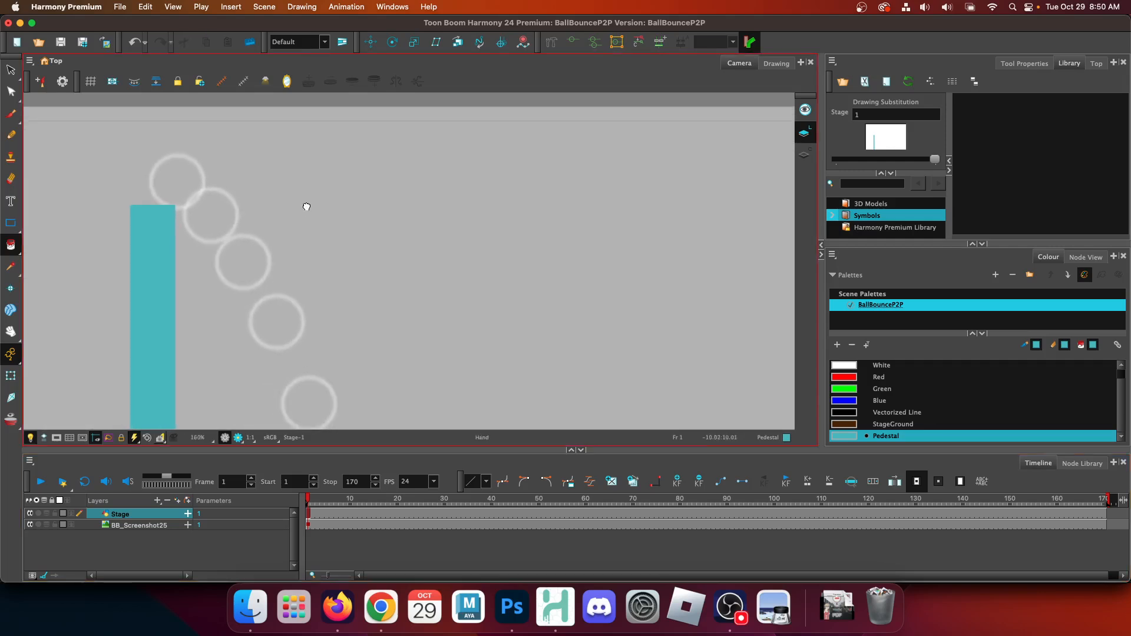
pyautogui.click(157, 501)
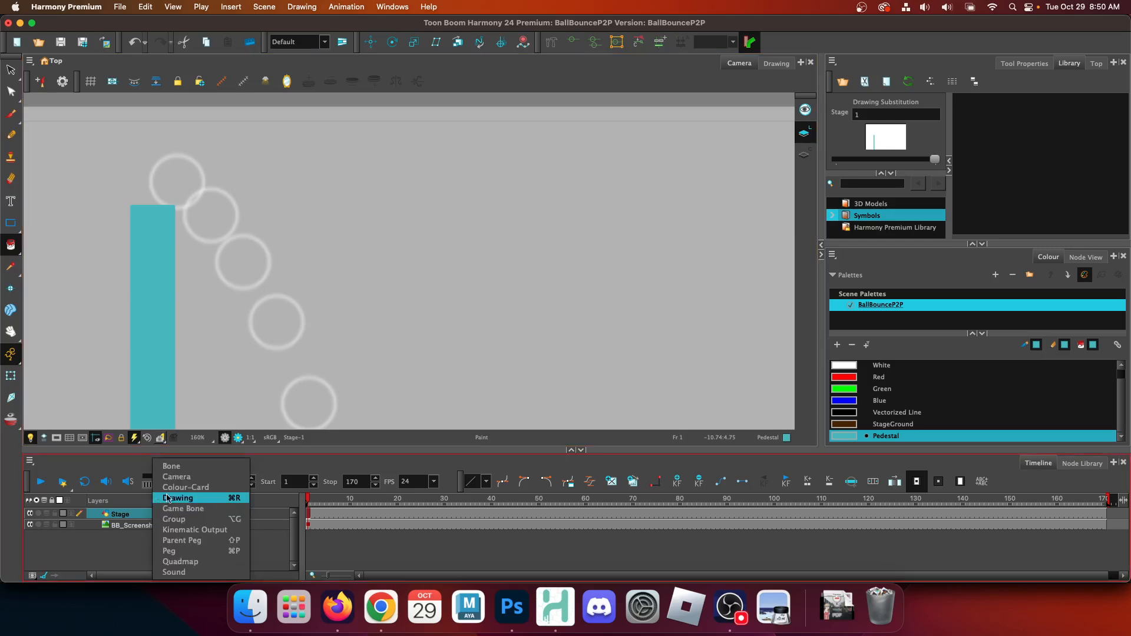
pyautogui.click(177, 499)
pyautogui.write('Ball')
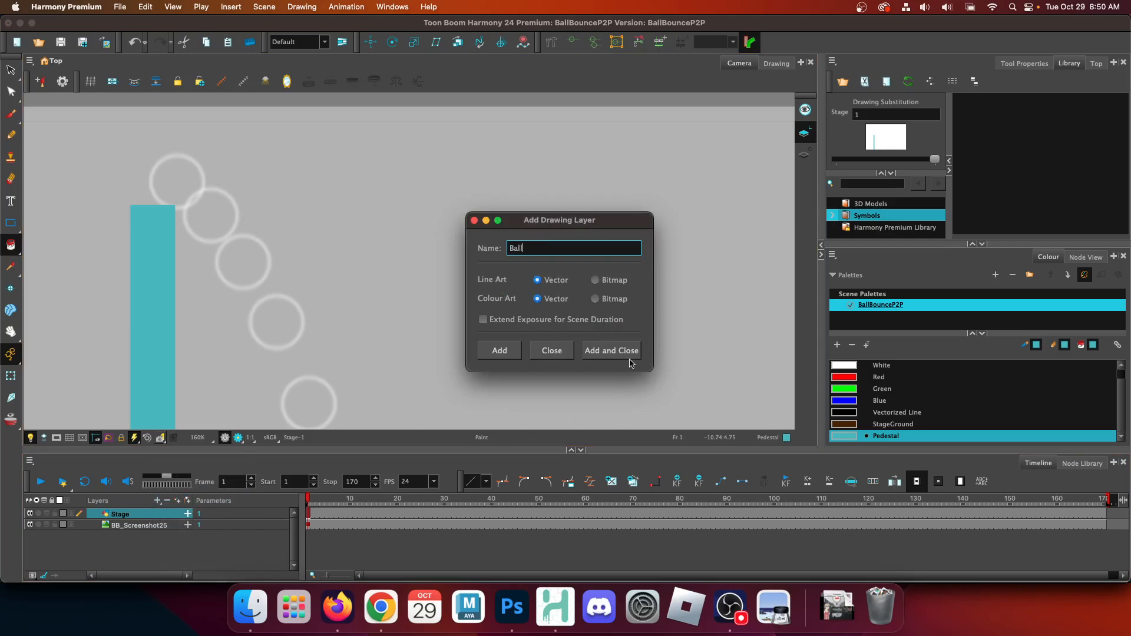
pyautogui.click(486, 321)
pyautogui.click(628, 353)
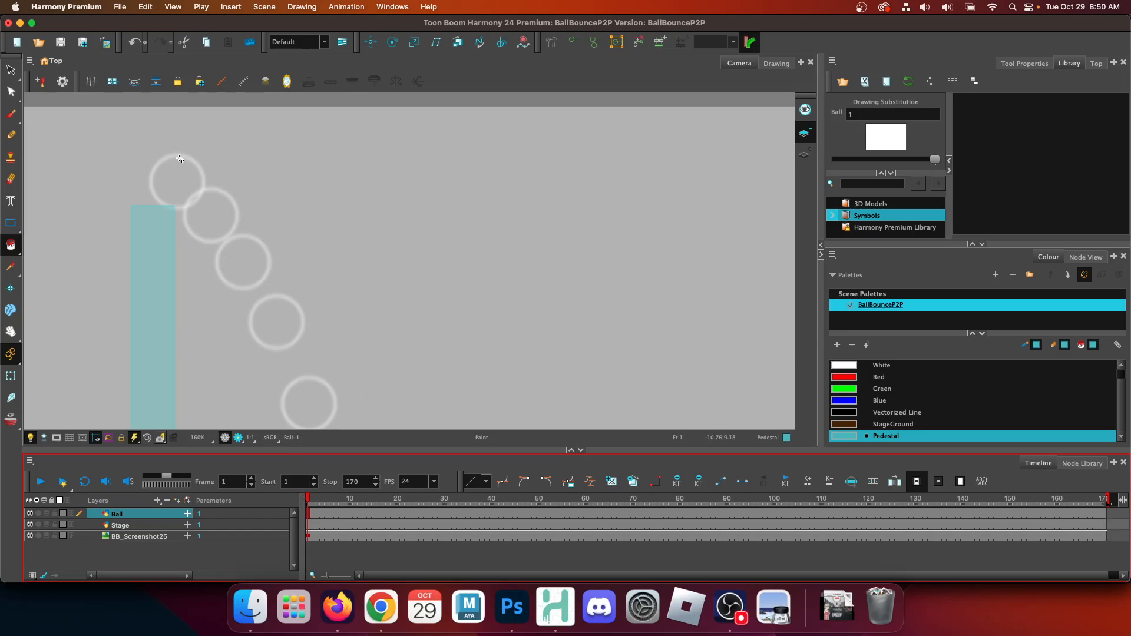
# With the Ellipse tool and the Vectorized Line colour, trace the first reference circle above the pedestal on the Ball layer.
pyautogui.click(12, 224)
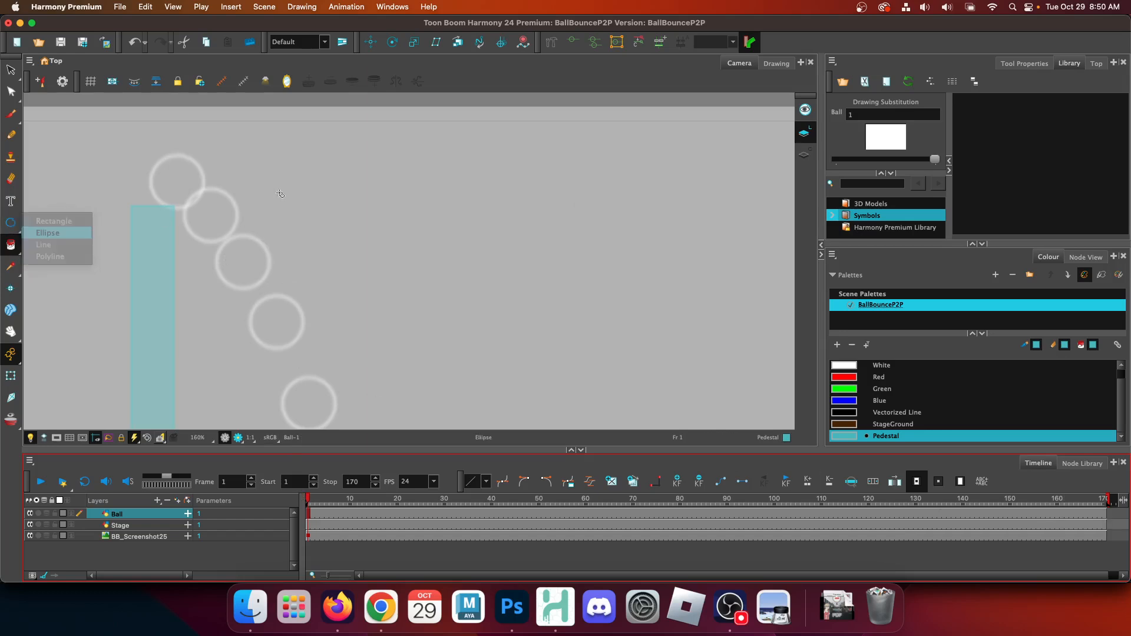
pyautogui.click(36, 233)
pyautogui.scroll(1, 889, 406)
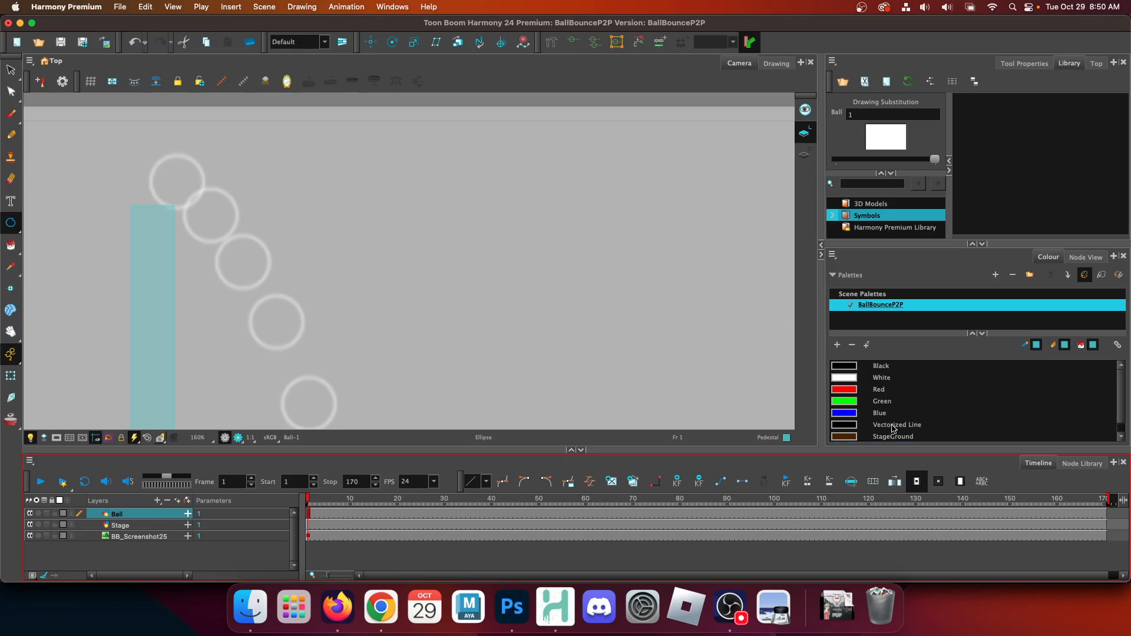
pyautogui.click(895, 425)
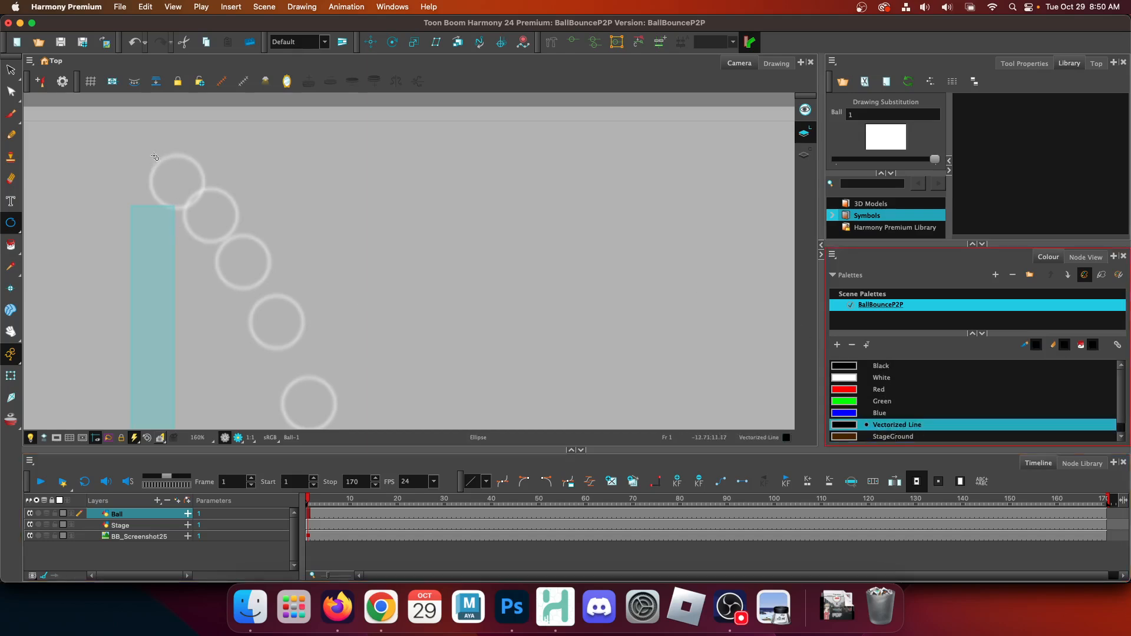
pyautogui.moveTo(151, 158); pyautogui.dragTo(204, 208)
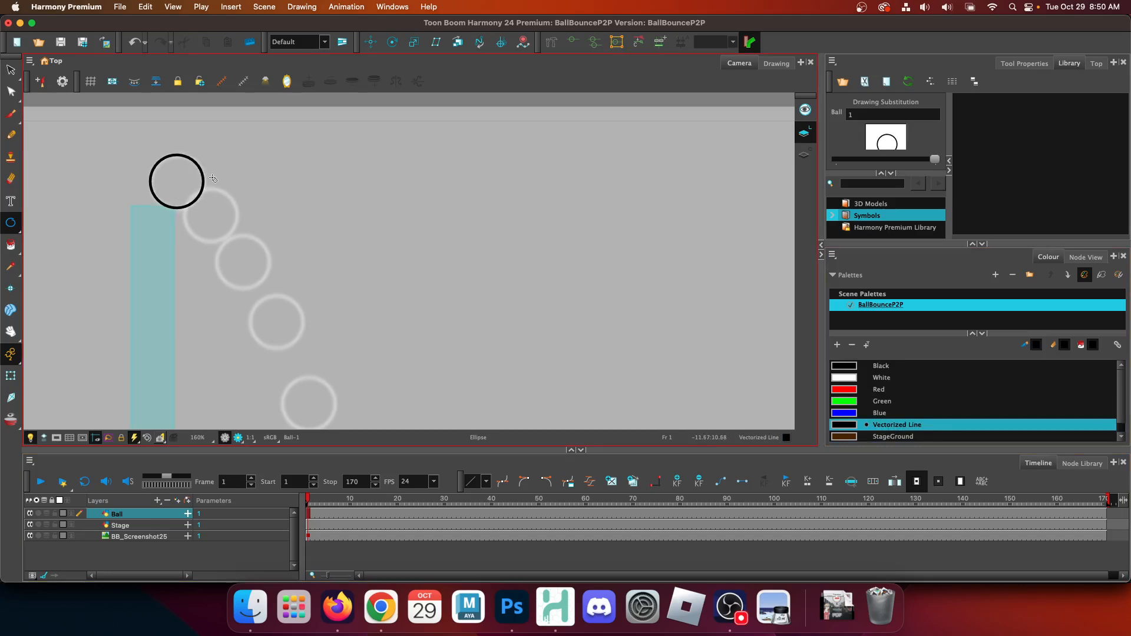
# Fill the inside of the ball outline with the Red palette colour.
pyautogui.click(879, 389)
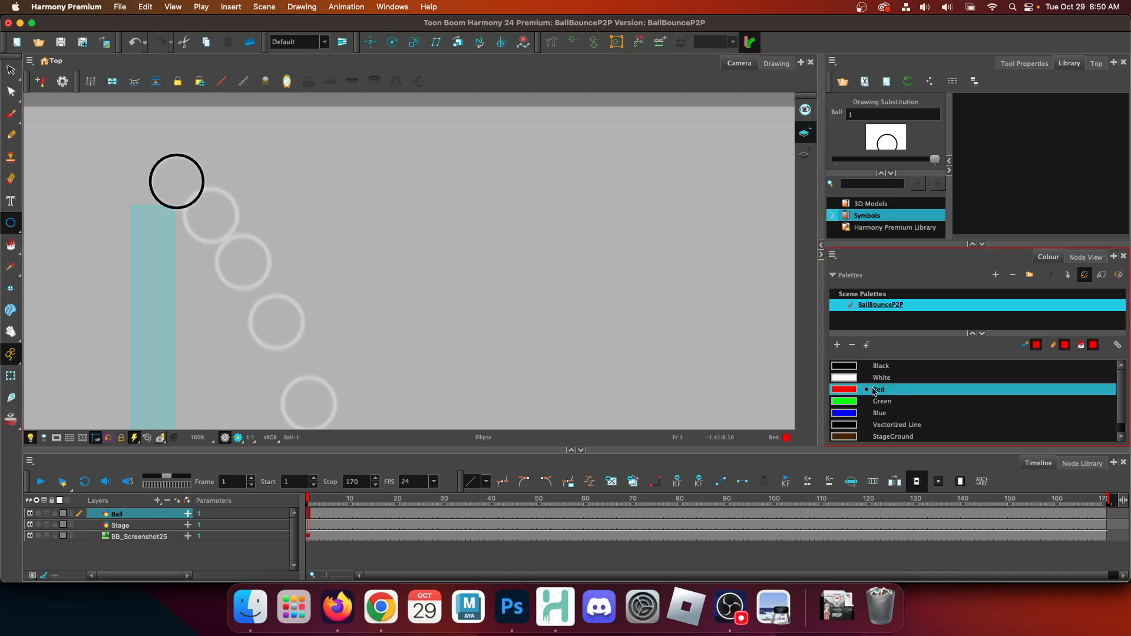
pyautogui.click(13, 245)
pyautogui.click(183, 182)
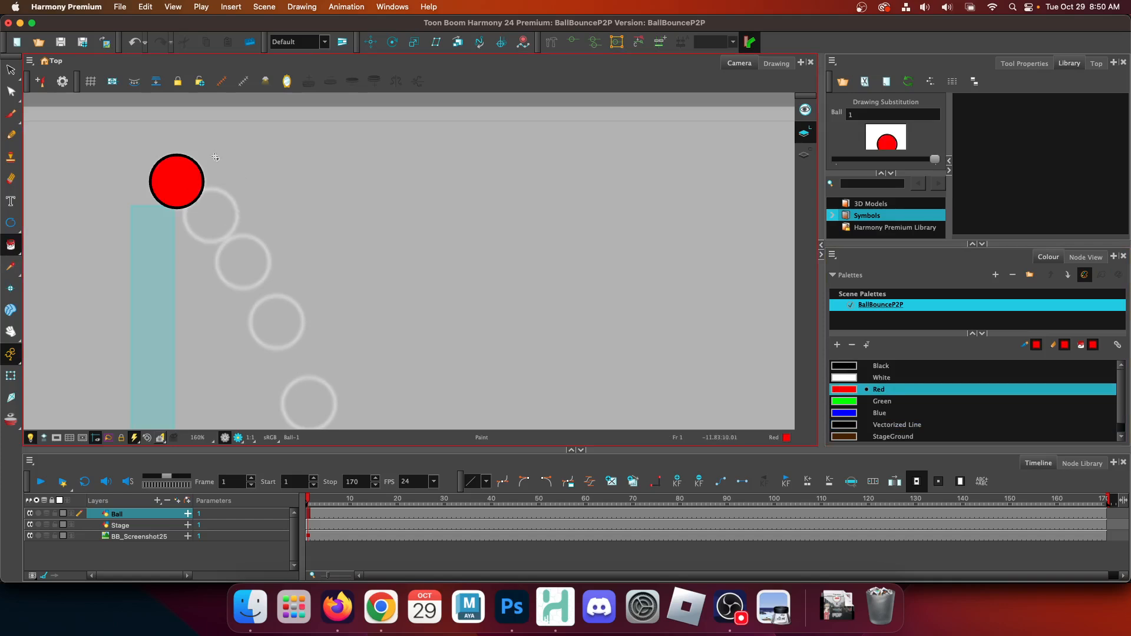
# Move the Ball layer's rotation pivot to the centre of the ball, try rotating the ball and undo the test rotation.
pyautogui.click(391, 42)
pyautogui.scroll(-4, 669, 375)
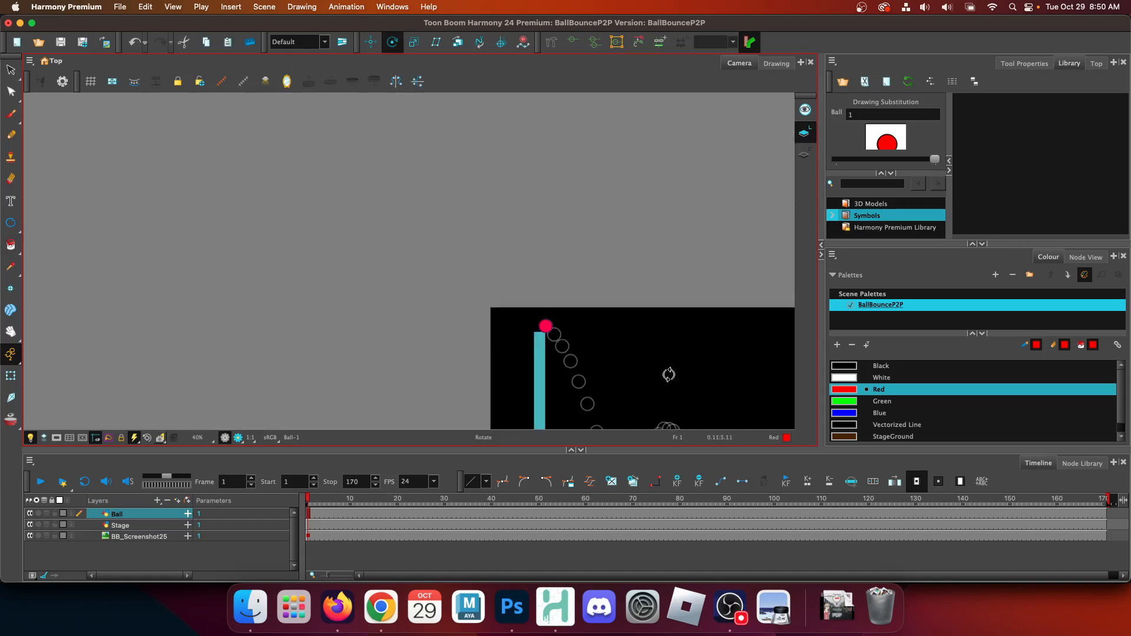
pyautogui.press('space')
pyautogui.moveTo(666, 374); pyautogui.dragTo(533, 220)
pyautogui.moveTo(601, 316); pyautogui.dragTo(374, 298)
pyautogui.scroll(-5, 404, 281)
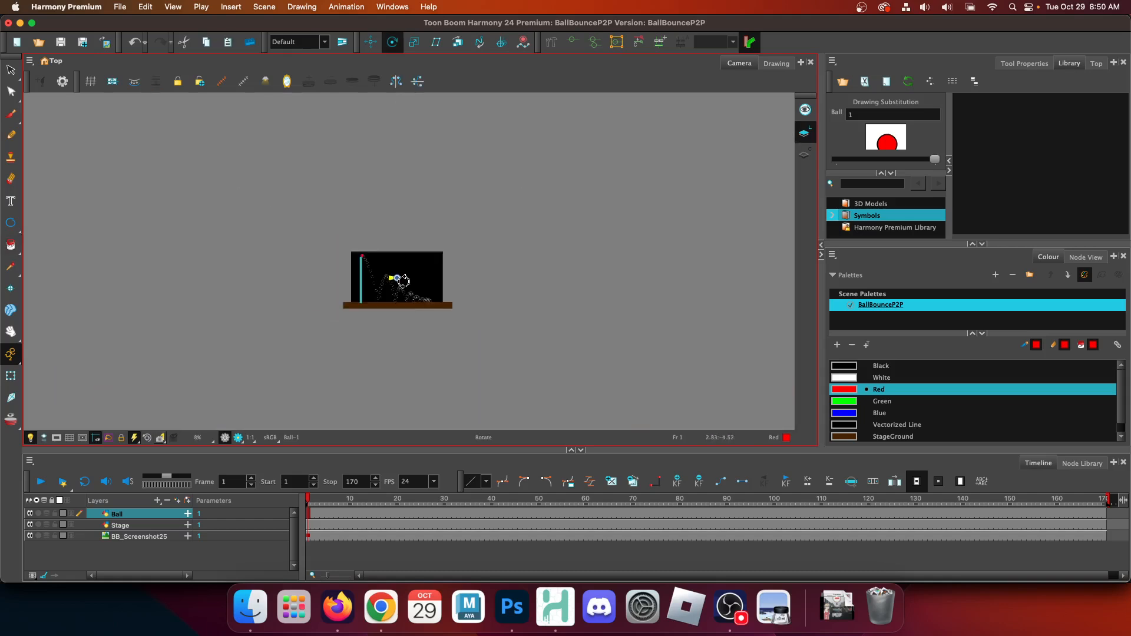
pyautogui.scroll(6, 392, 277)
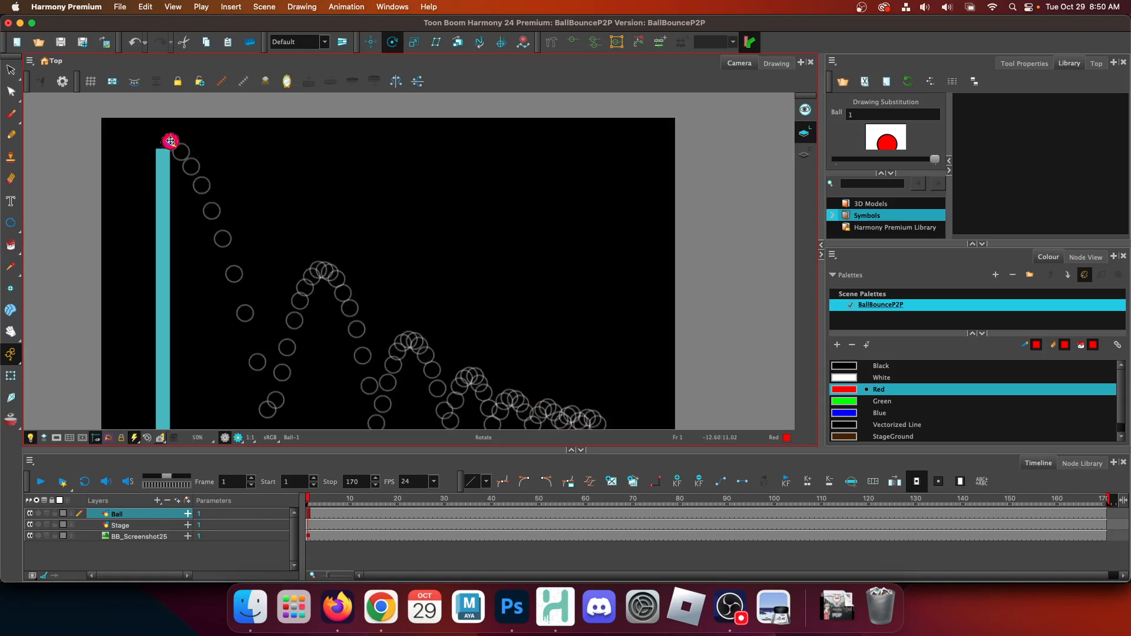
pyautogui.scroll(6, 171, 141)
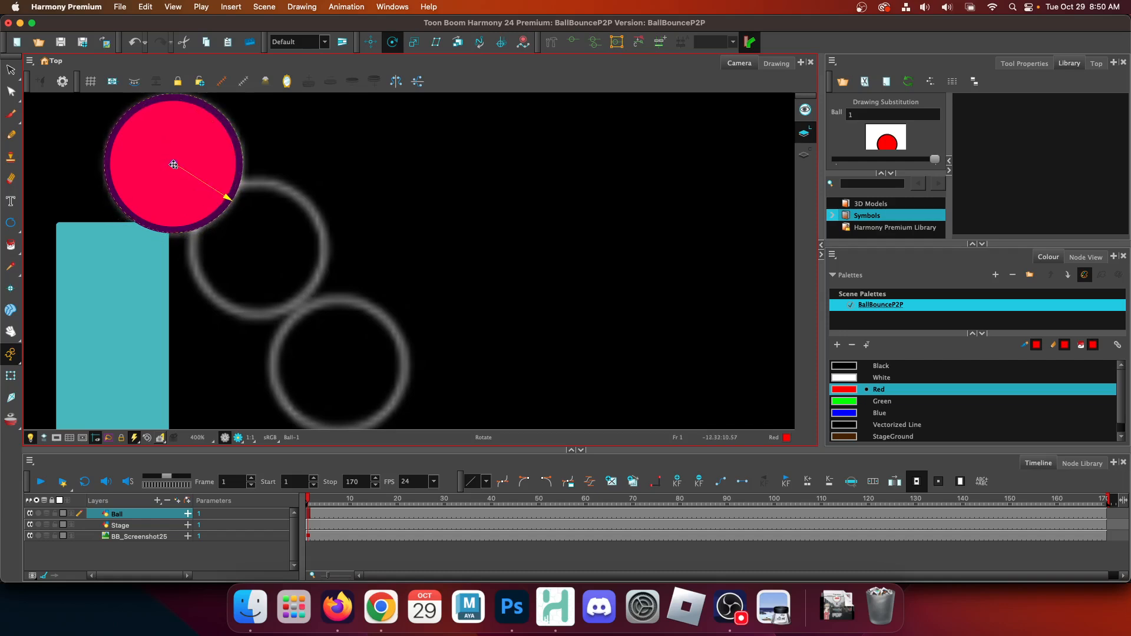
pyautogui.moveTo(231, 197); pyautogui.dragTo(215, 236)
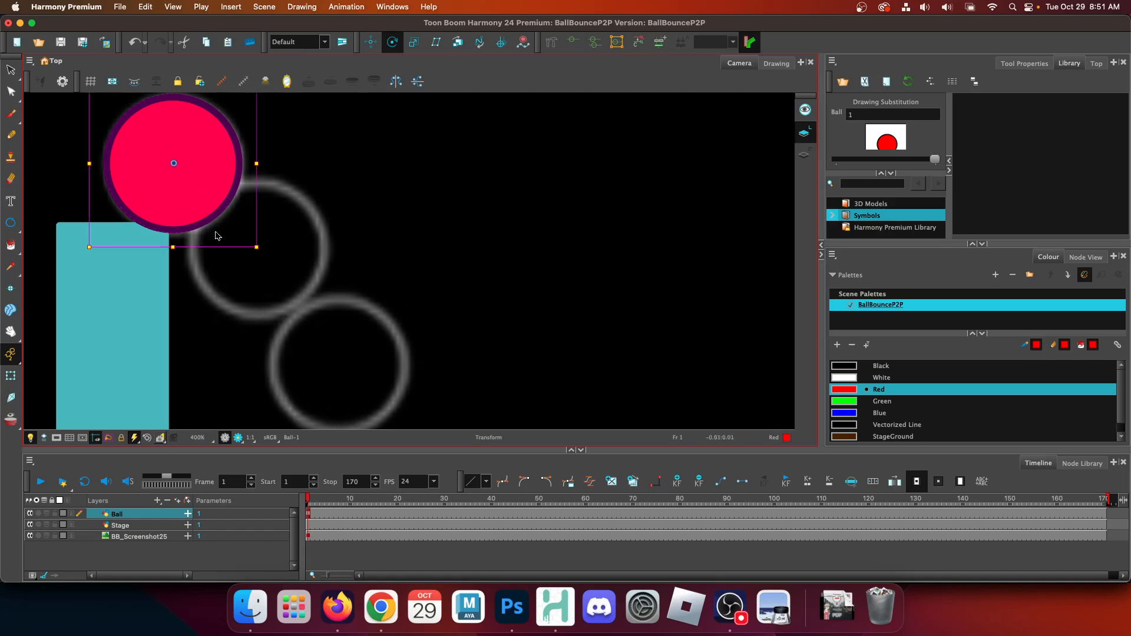
pyautogui.press('super+z')
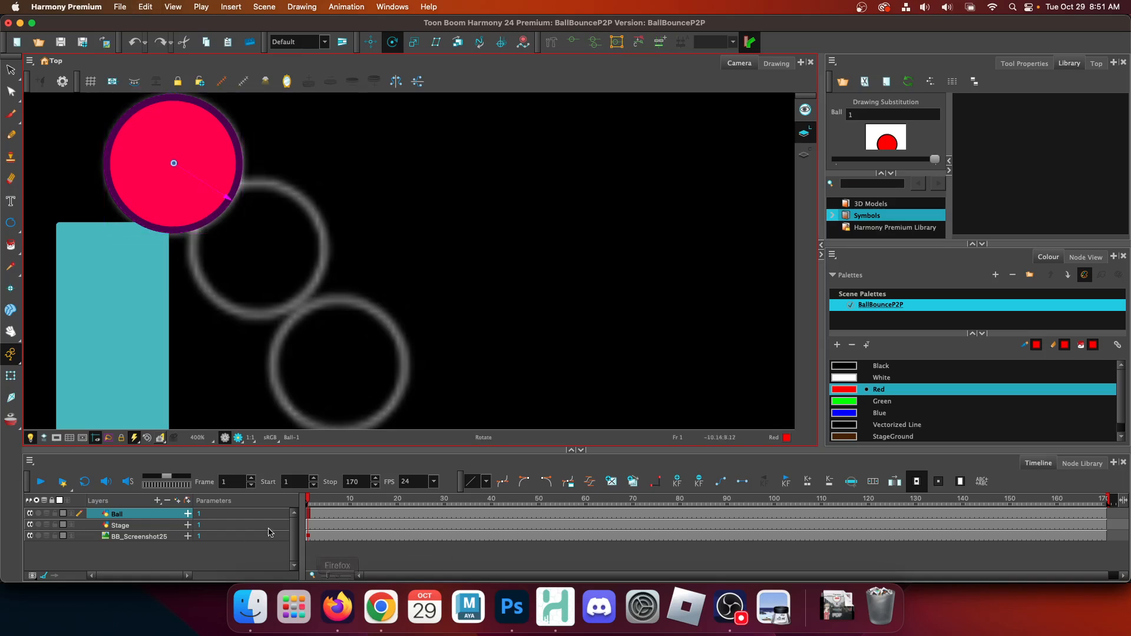
# Try blue brush strokes inside the red ball on the Ball layer and undo them.
pyautogui.click(11, 116)
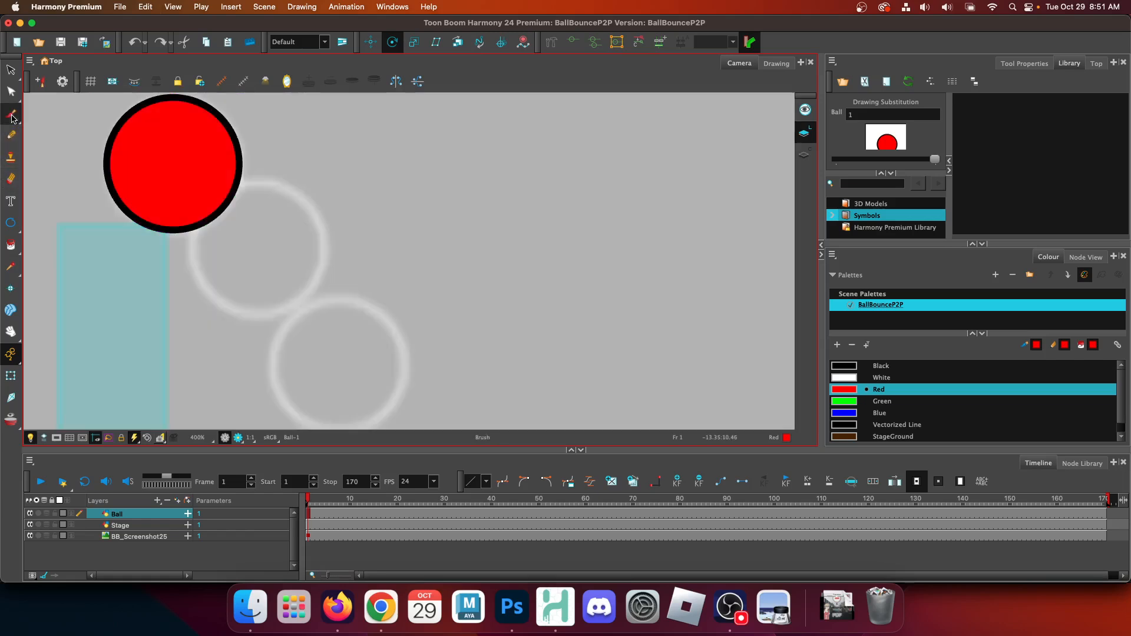
pyautogui.click(882, 368)
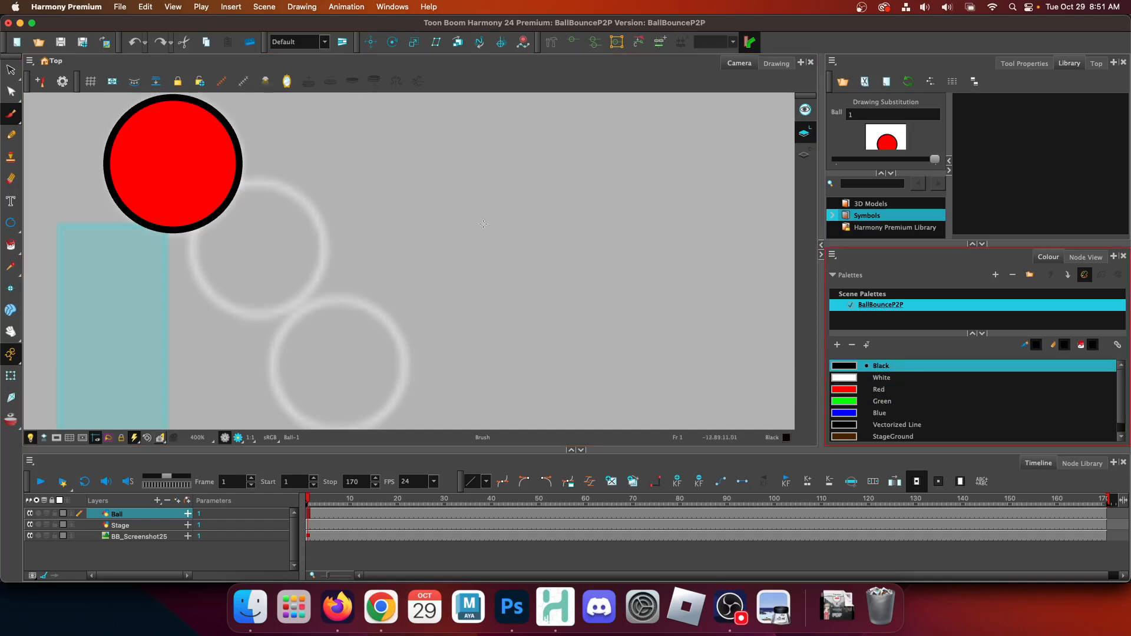
pyautogui.click(882, 413)
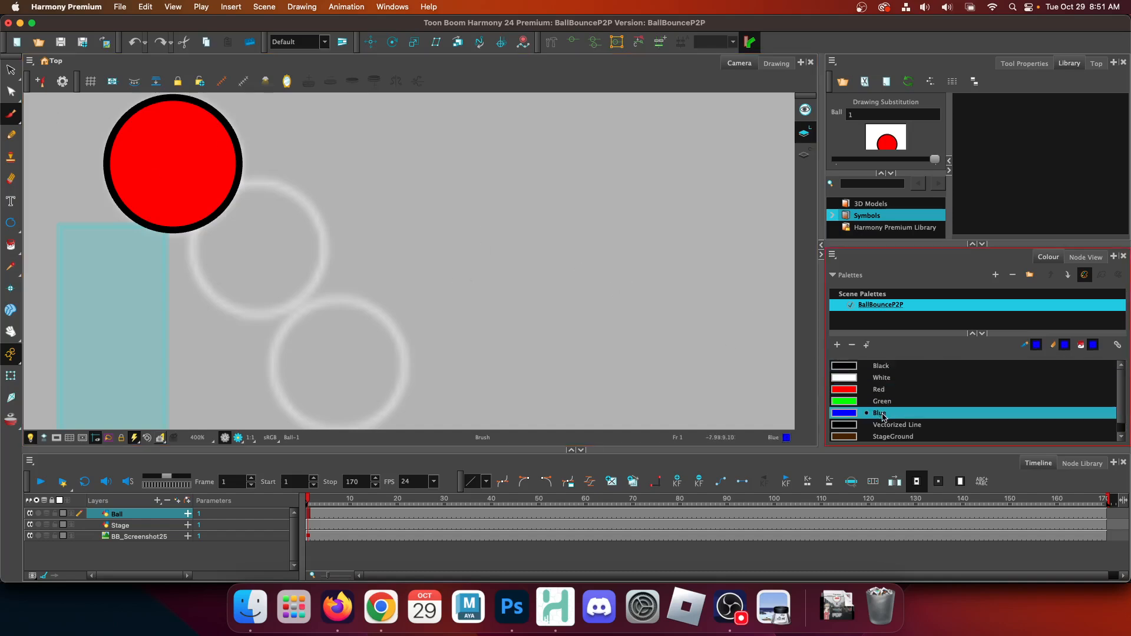
pyautogui.moveTo(147, 195)
pyautogui.mouseDown()
pyautogui.moveTo(167, 121)
pyautogui.moveTo(188, 195)
pyautogui.moveTo(135, 143)
pyautogui.moveTo(211, 146)
pyautogui.moveTo(140, 197)
pyautogui.mouseUp()
pyautogui.hotkey('ctrl', 'z')
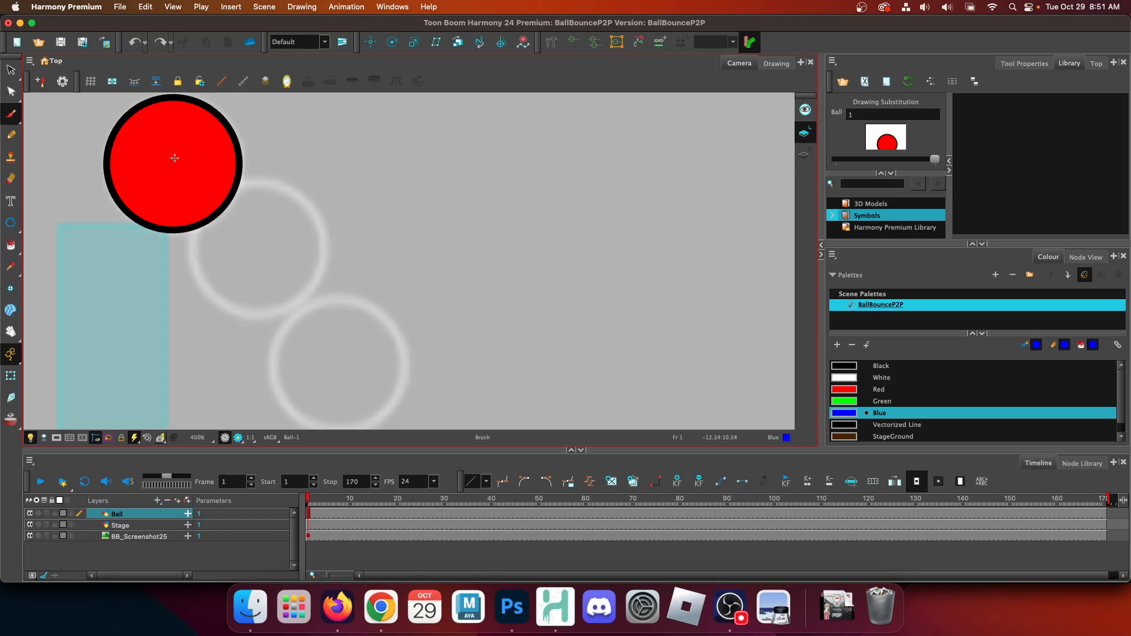
pyautogui.moveTo(184, 135)
pyautogui.mouseDown()
pyautogui.moveTo(162, 174)
pyautogui.moveTo(204, 178)
pyautogui.mouseUp()
pyautogui.hotkey('ctrl', 'z')
pyautogui.moveTo(188, 137)
pyautogui.mouseDown()
pyautogui.moveTo(151, 141)
pyautogui.moveTo(162, 180)
pyautogui.moveTo(203, 177)
pyautogui.moveTo(158, 129)
pyautogui.moveTo(136, 153)
pyautogui.moveTo(151, 188)
pyautogui.moveTo(204, 177)
pyautogui.mouseUp()
pyautogui.hotkey('ctrl', 'z')
pyautogui.hotkey('ctrl', 'z')
# Paint a blue face with two dot eyes and a wavy mouth on the ball, redoing the mouth once.
pyautogui.click(150, 143)
pyautogui.click(198, 139)
pyautogui.moveTo(144, 174)
pyautogui.mouseDown()
pyautogui.moveTo(166, 190)
pyautogui.moveTo(206, 151)
pyautogui.mouseUp()
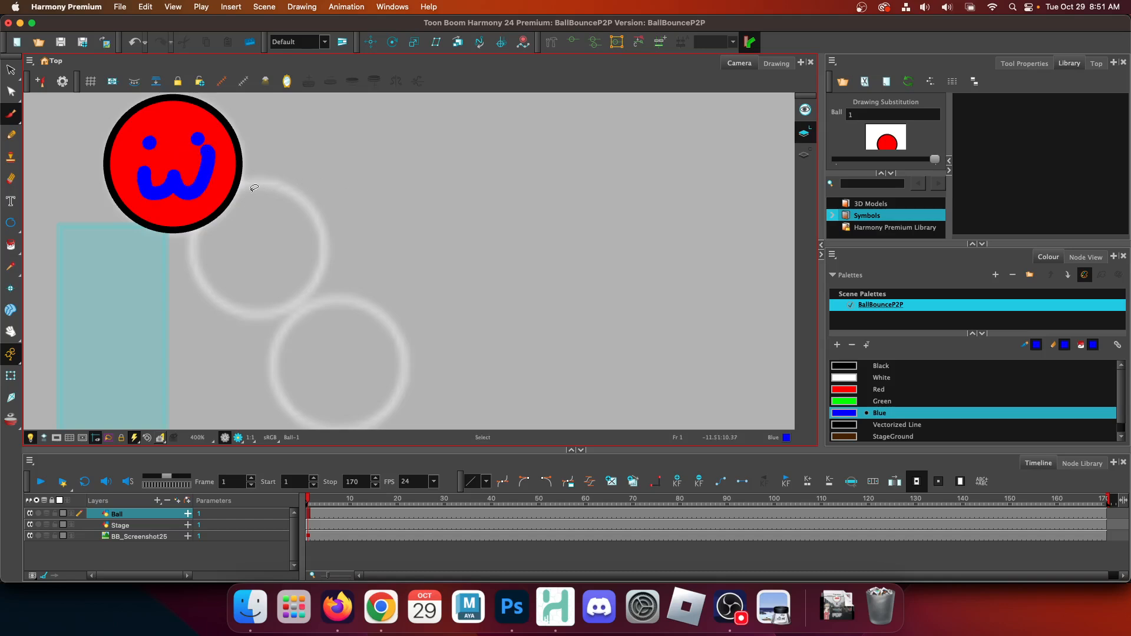
pyautogui.hotkey('ctrl', 'z')
pyautogui.moveTo(137, 164)
pyautogui.mouseDown()
pyautogui.moveTo(152, 192)
pyautogui.moveTo(198, 164)
pyautogui.mouseUp()
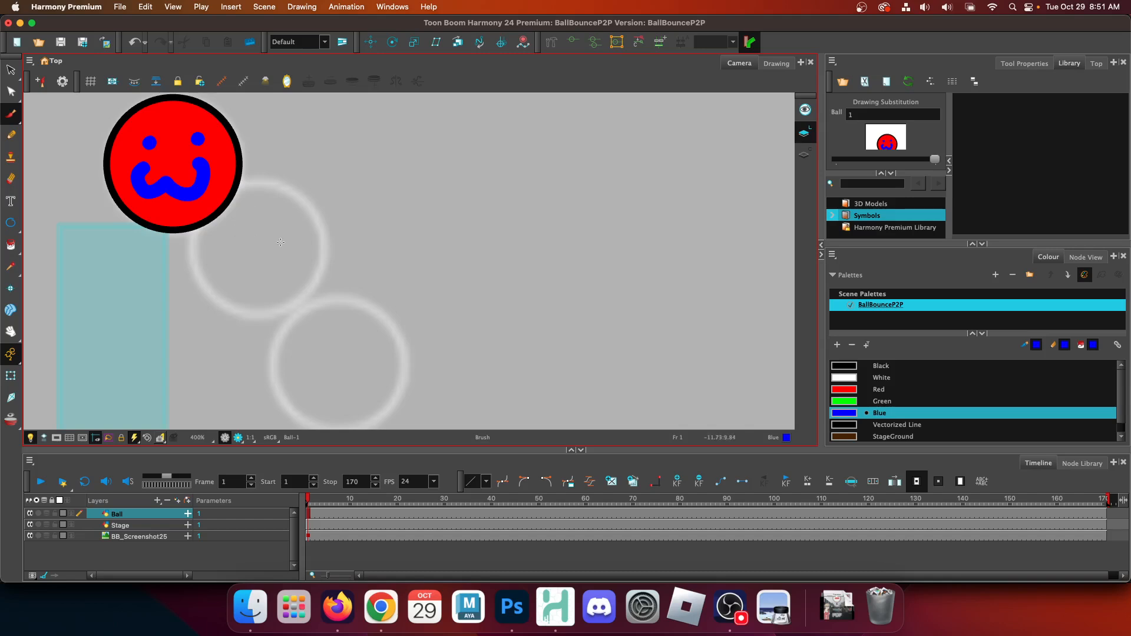
# Delete the Ball layer from the scene.
pyautogui.click(168, 502)
pyautogui.click(141, 515)
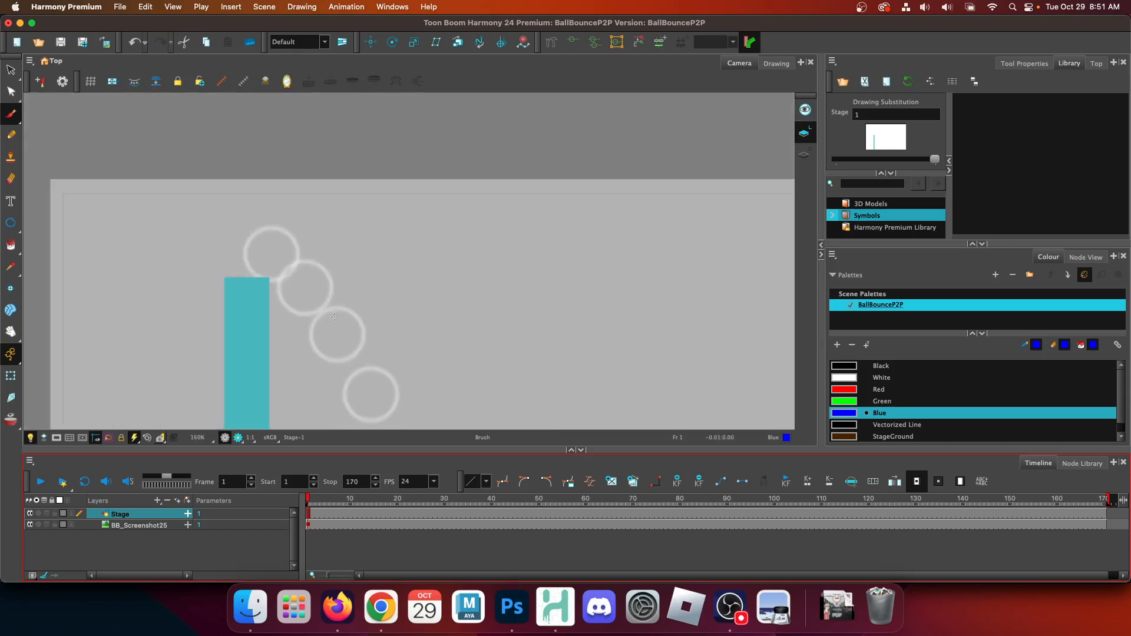
pyautogui.scroll(-5, 332, 319)
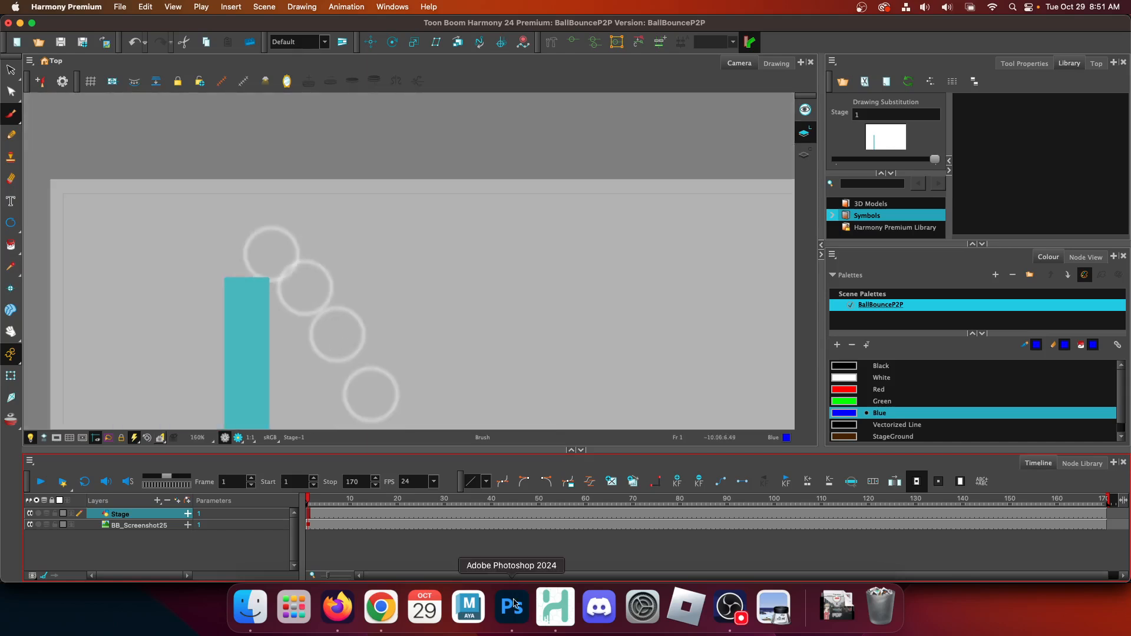
pyautogui.press('space')
pyautogui.moveTo(336, 333)
pyautogui.mouseDown()
pyautogui.moveTo(238, 200)
pyautogui.moveTo(245, 209)
pyautogui.mouseUp()
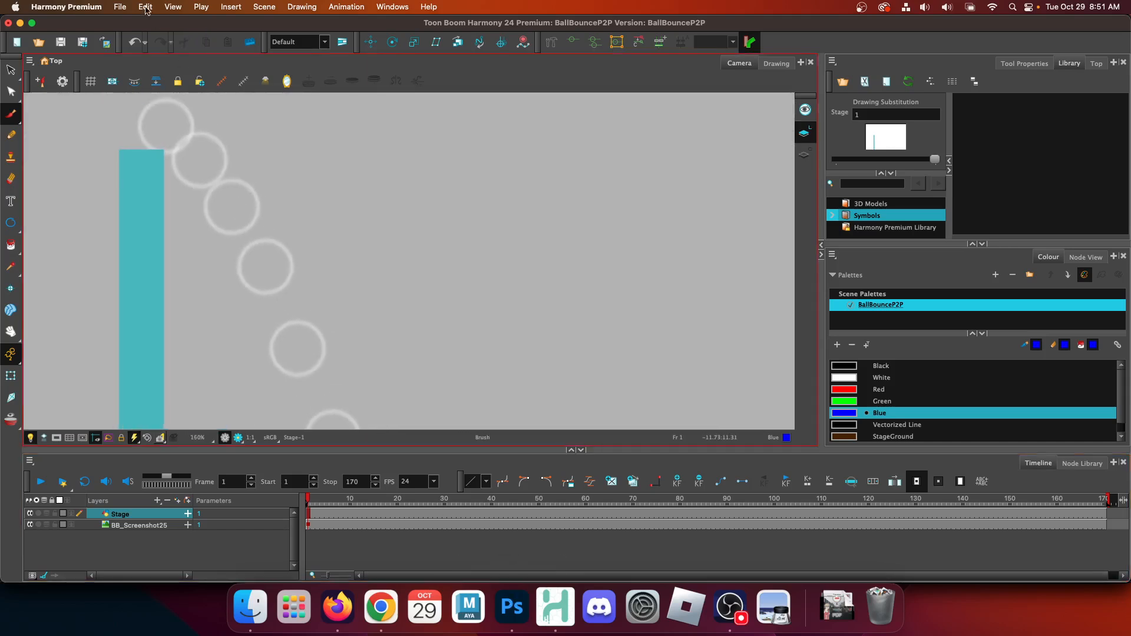
pyautogui.moveTo(260, 163); pyautogui.dragTo(263, 197)
# Import BallBounceMike.png from TheDrop as a single layer, kept as original bitmap with Fit alignment and straight alpha.
pyautogui.click(121, 7)
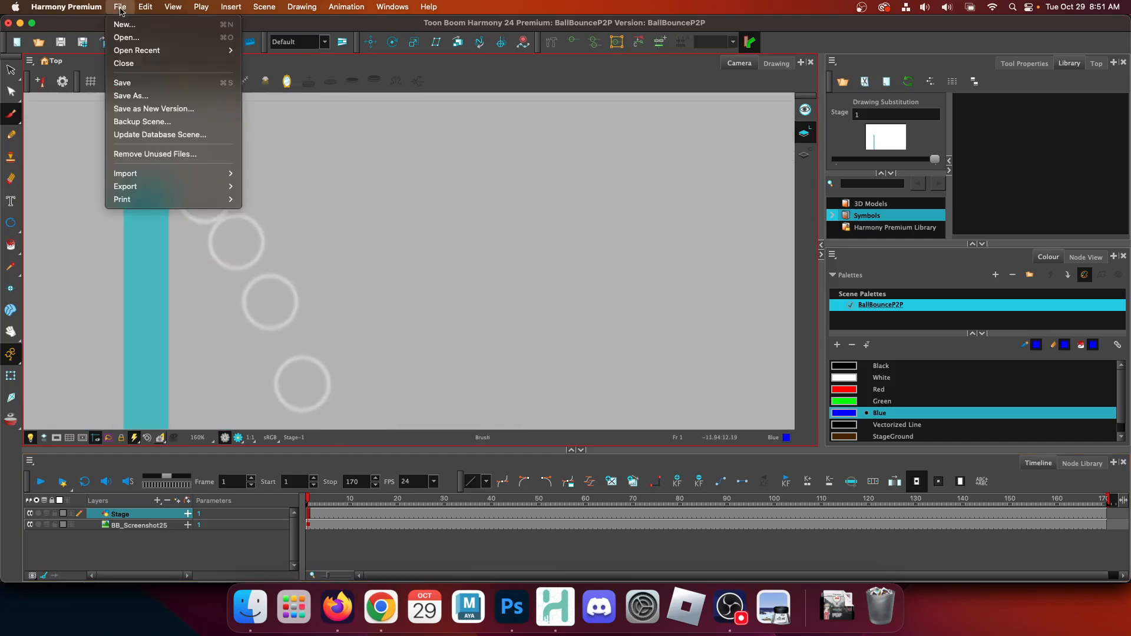
pyautogui.moveTo(201, 173)
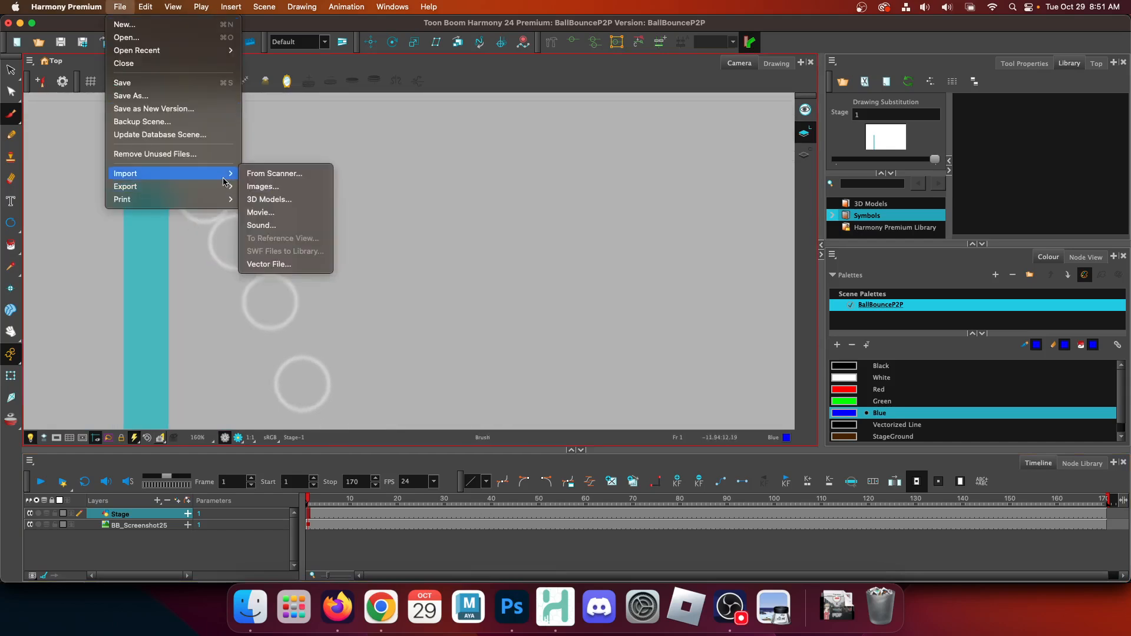
pyautogui.click(304, 188)
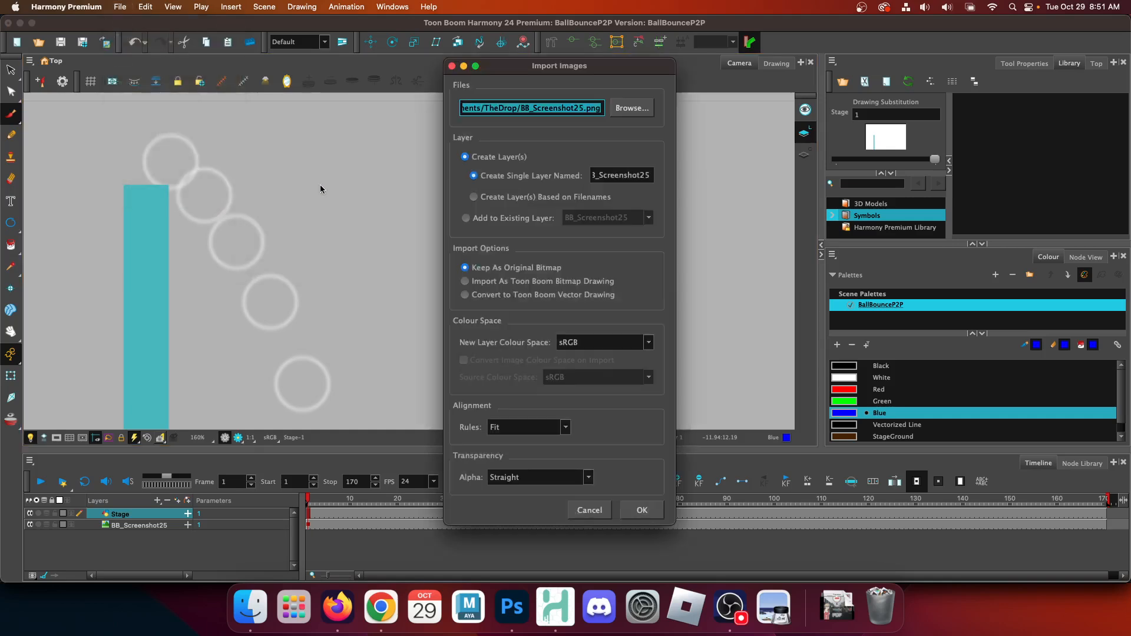
pyautogui.click(641, 112)
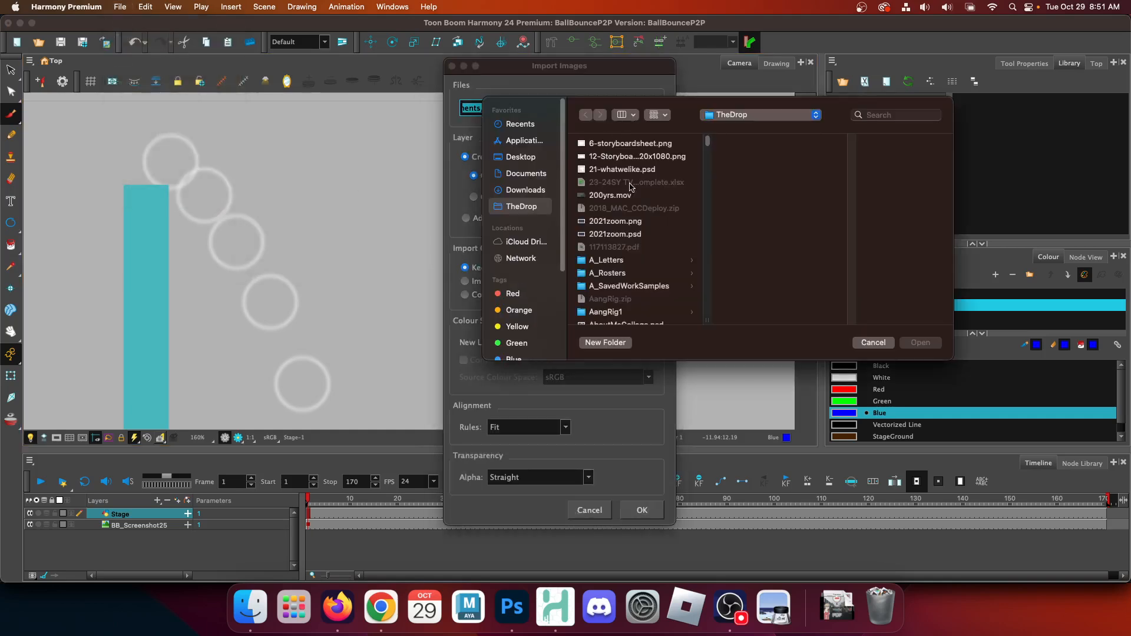
pyautogui.scroll(-5, 629, 236)
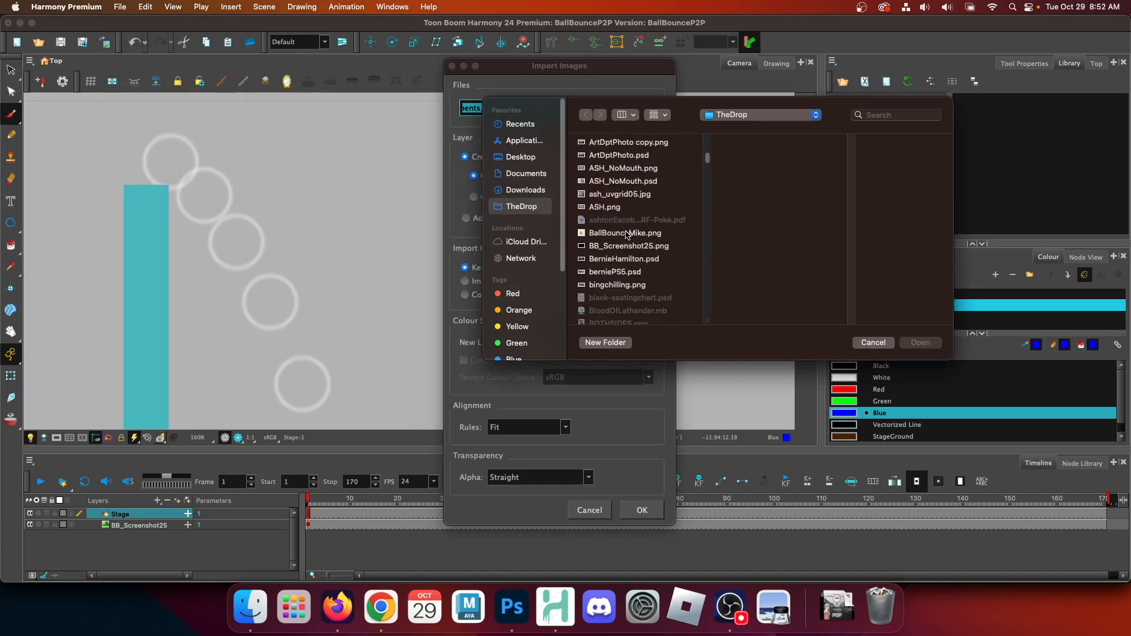
pyautogui.doubleClick(630, 235)
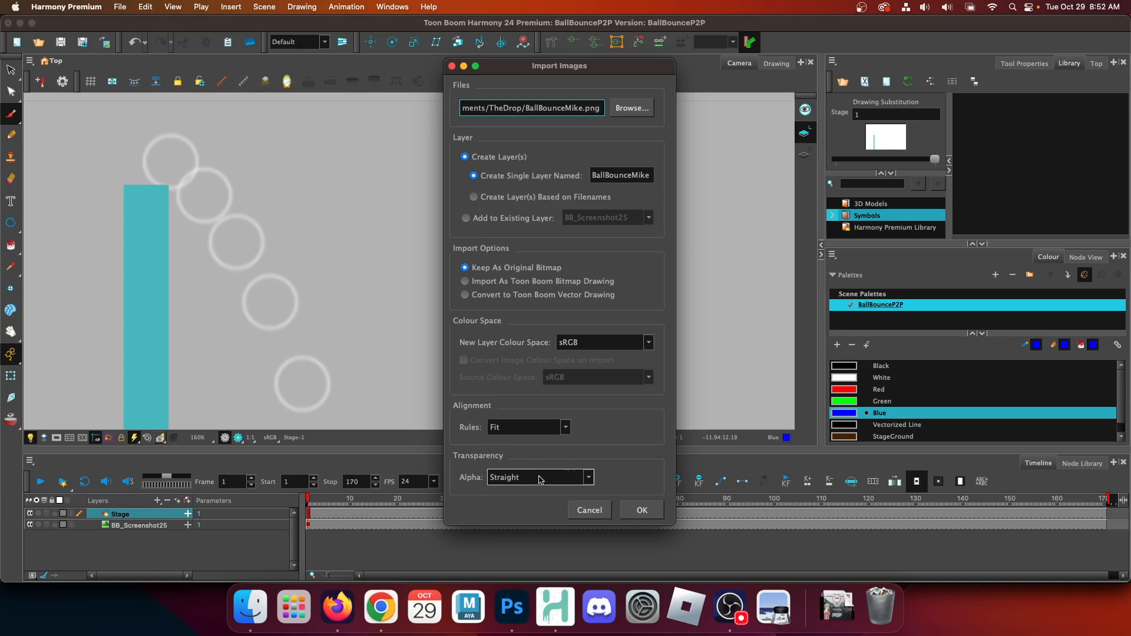
pyautogui.click(641, 511)
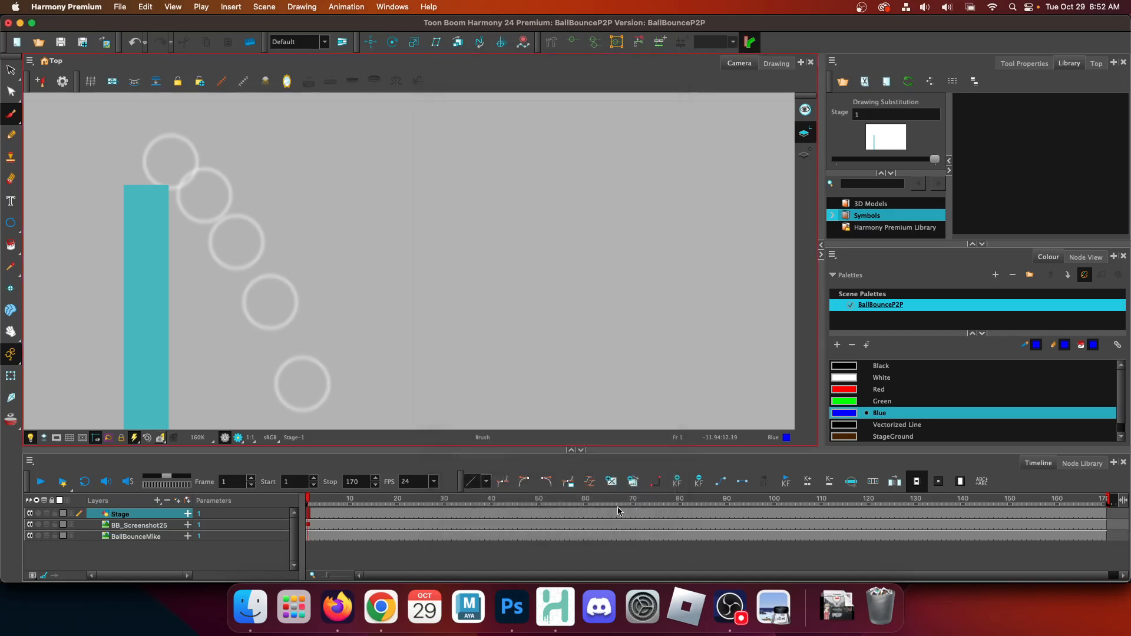
# Move the BallBounceMike layer above the Stage layer in the layer order.
pyautogui.click(139, 537)
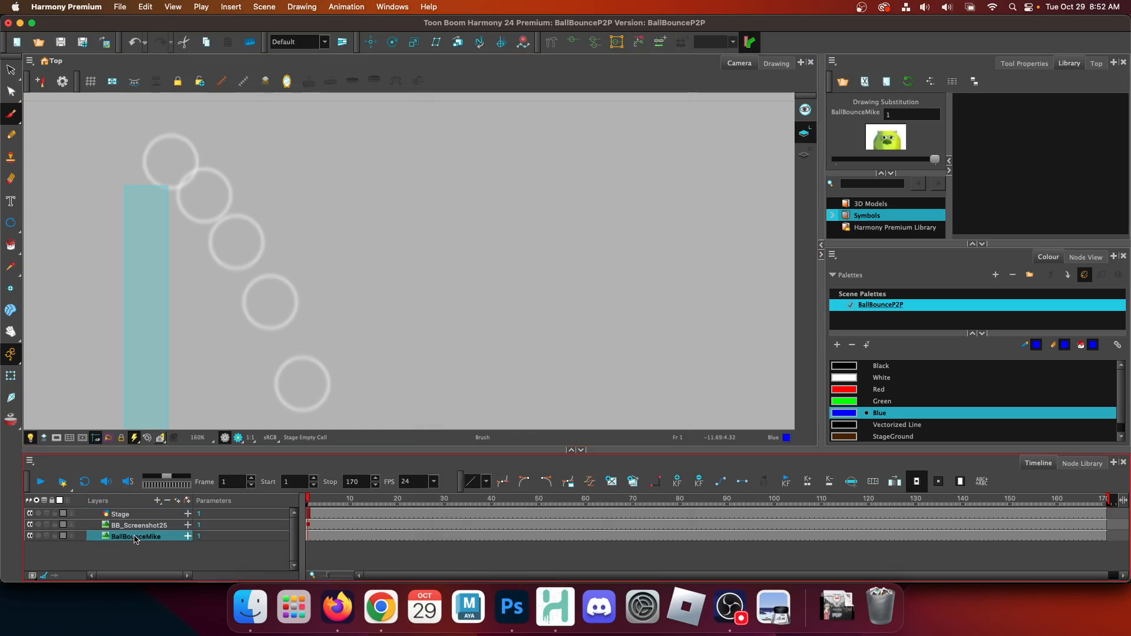
pyautogui.moveTo(134, 513); pyautogui.dragTo(134, 510)
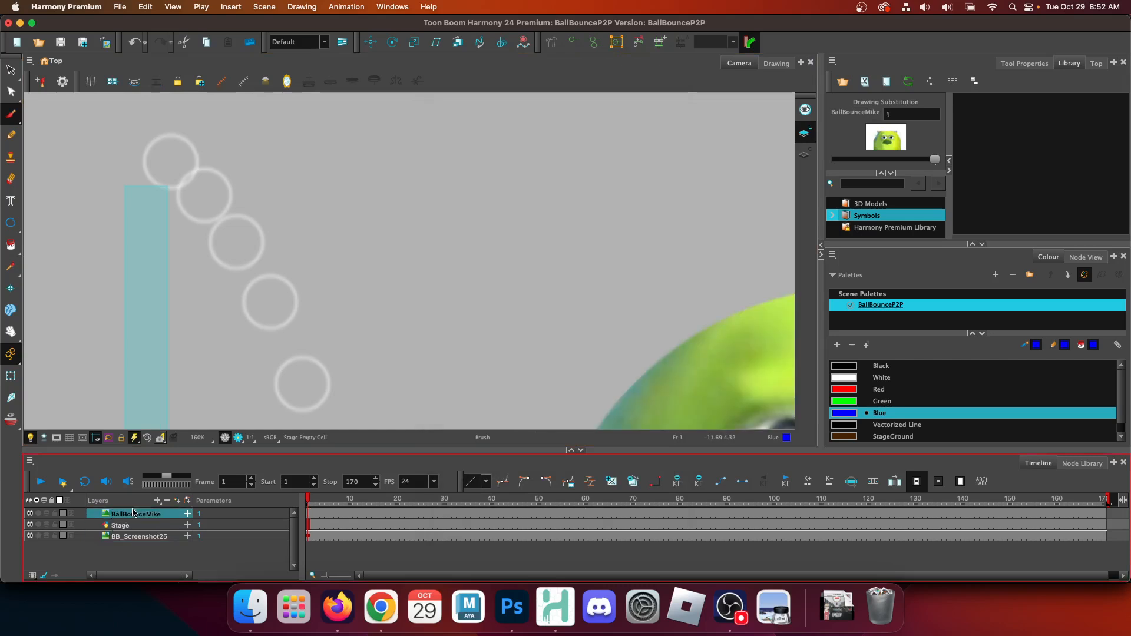
pyautogui.scroll(-8, 495, 347)
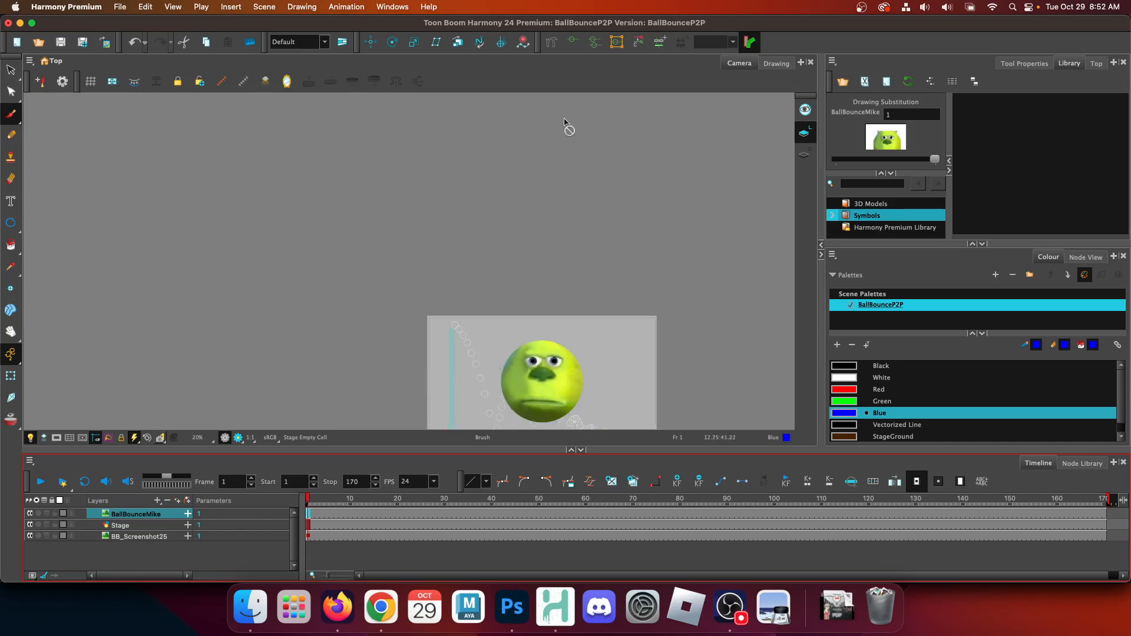
# Scale the BallBounceMike image down proportionally to a small fraction of its imported size.
pyautogui.click(414, 42)
pyautogui.scroll(-5, 596, 356)
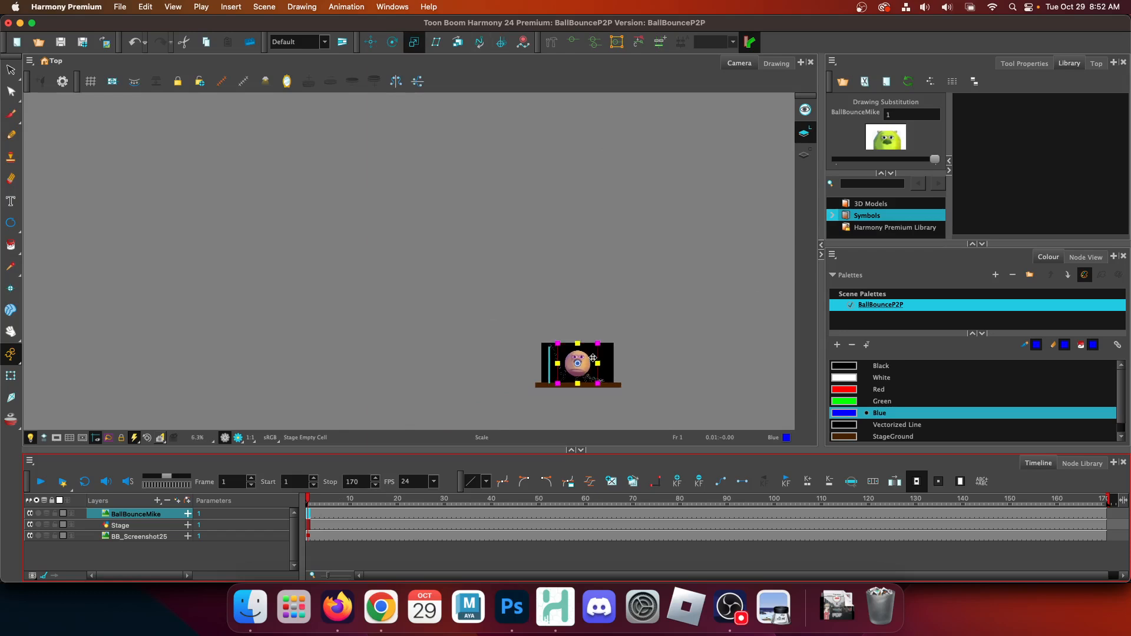
pyautogui.scroll(8, 583, 365)
pyautogui.scroll(-3, 579, 368)
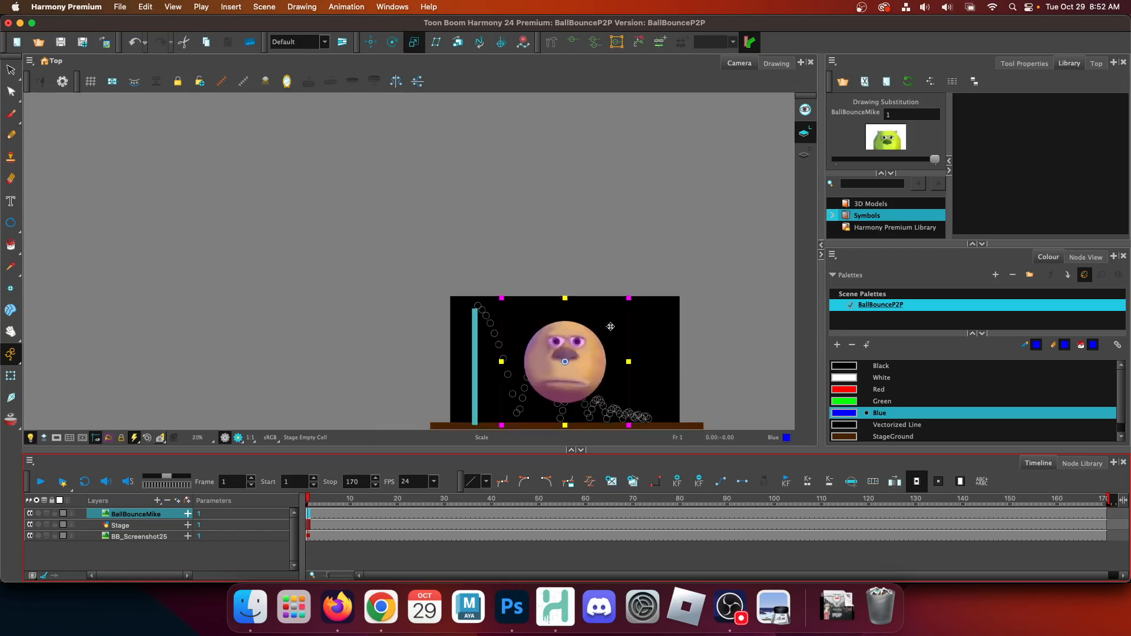
pyautogui.scroll(-2, 610, 326)
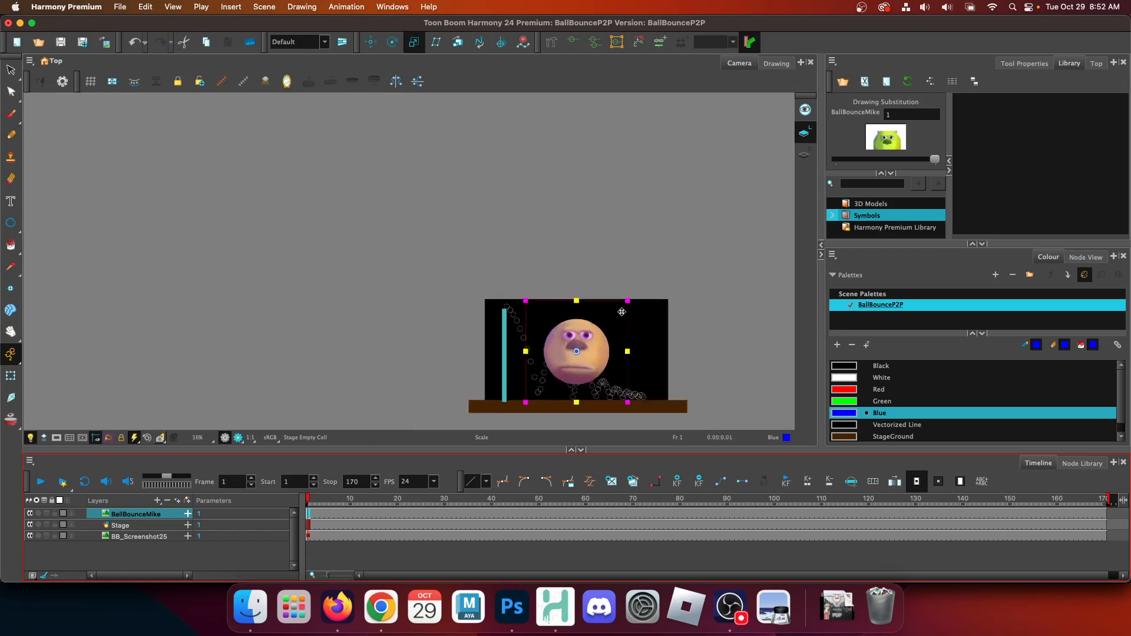
pyautogui.scroll(1, 629, 303)
pyautogui.moveTo(627, 303); pyautogui.dragTo(593, 332)
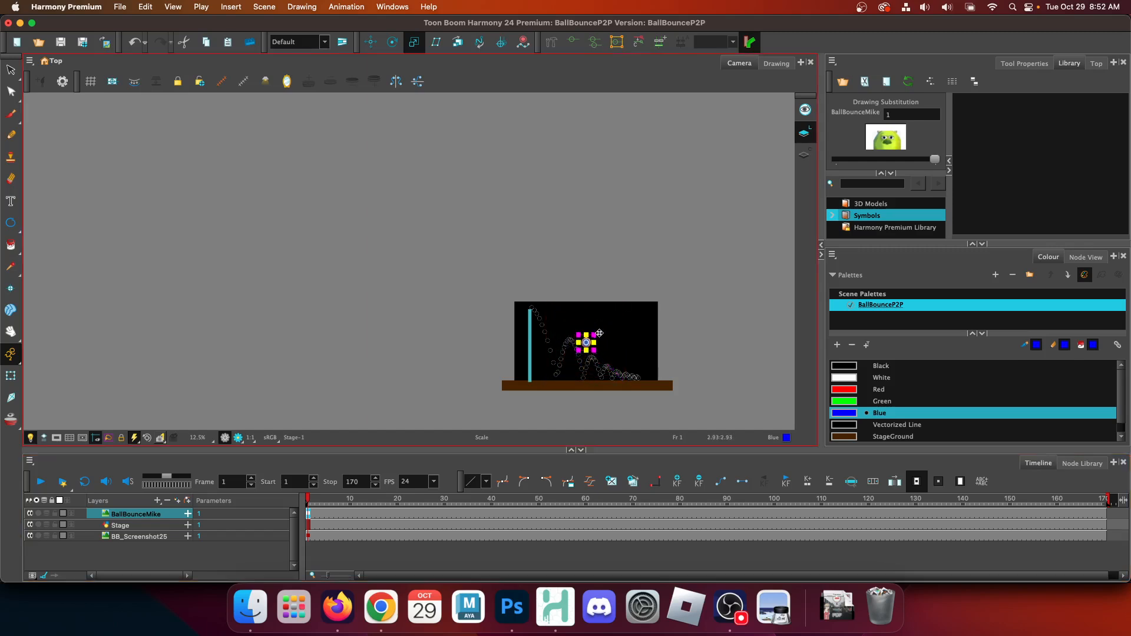
# Move the scaled BallBounceMike image onto the first reference circle on top of the pedestal.
pyautogui.scroll(4, 595, 335)
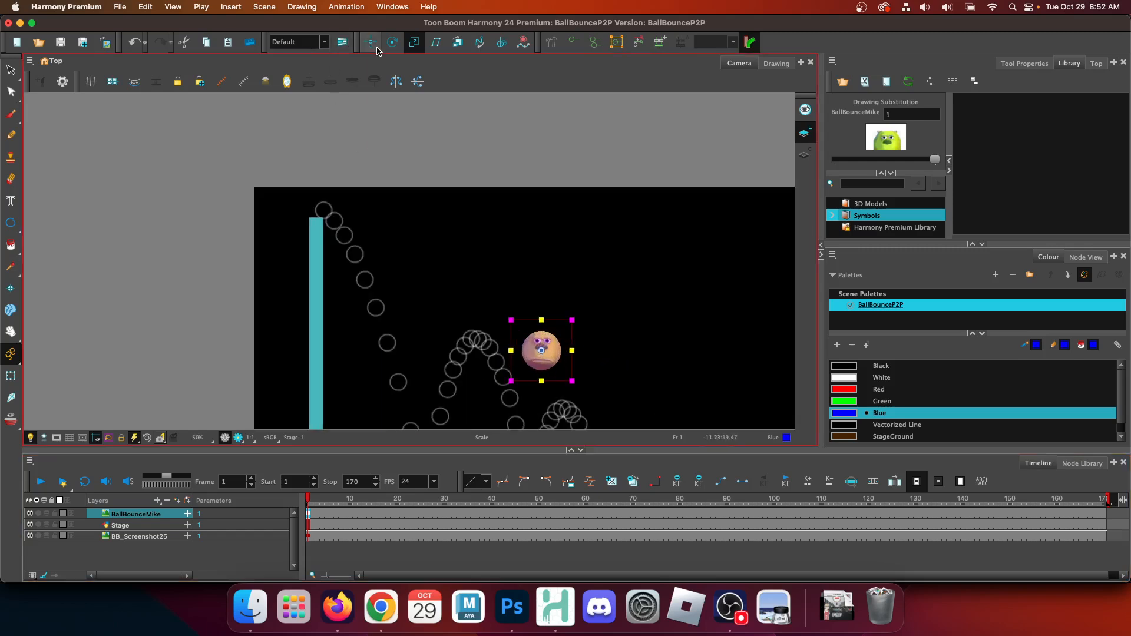
pyautogui.click(370, 43)
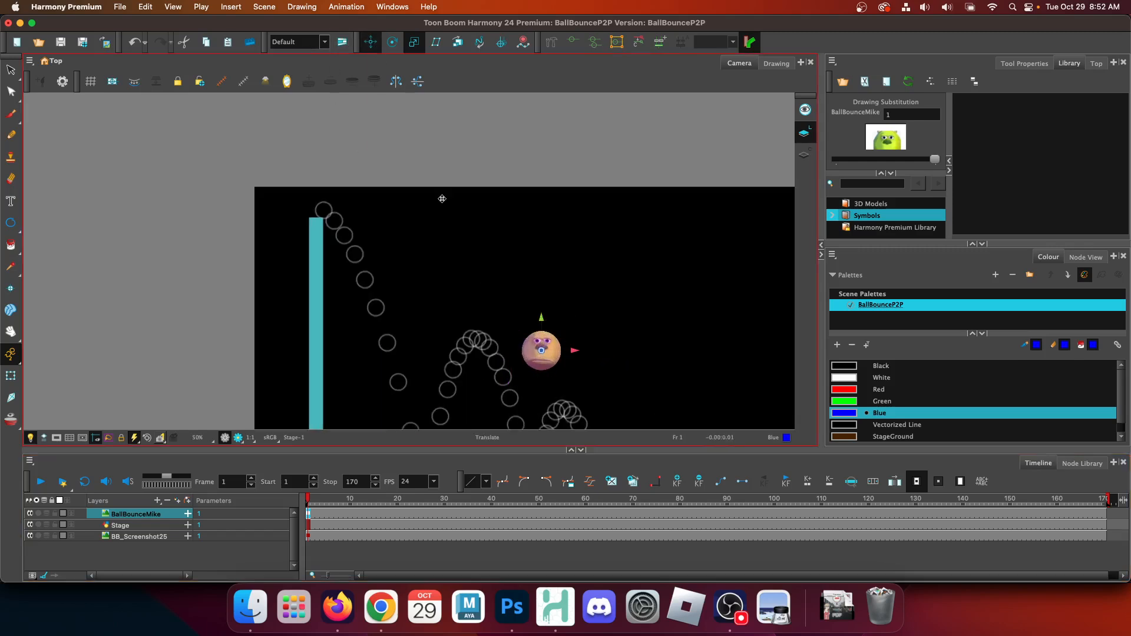
pyautogui.moveTo(542, 365); pyautogui.dragTo(336, 223)
# Scale the BallBounceMike image further so the character matches the size of the first reference circle.
pyautogui.click(415, 43)
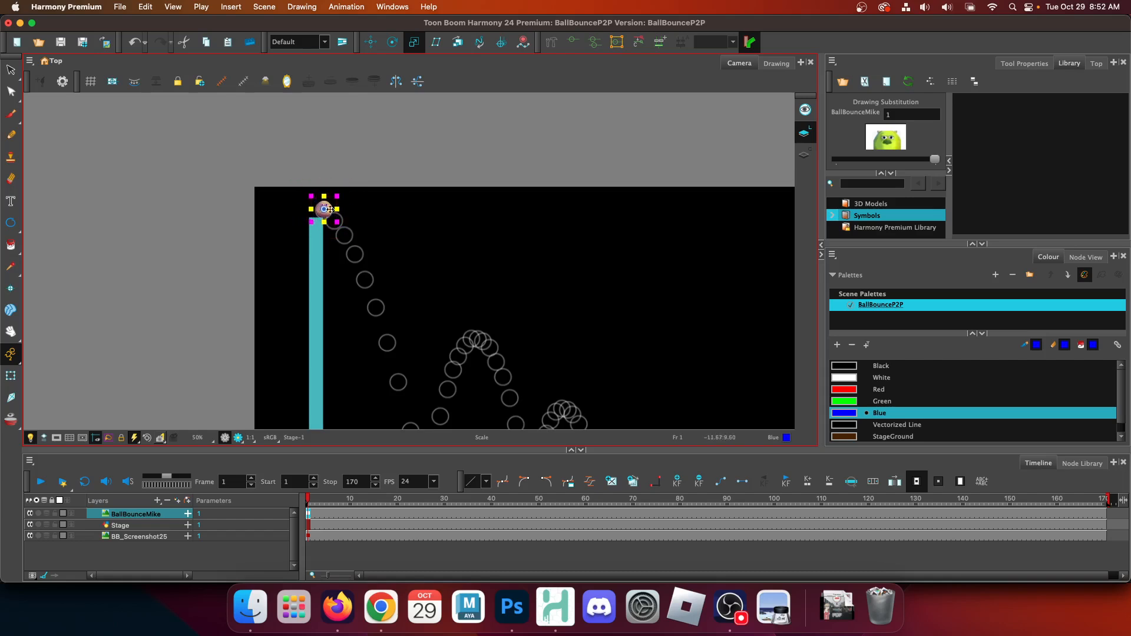
pyautogui.scroll(5, 323, 197)
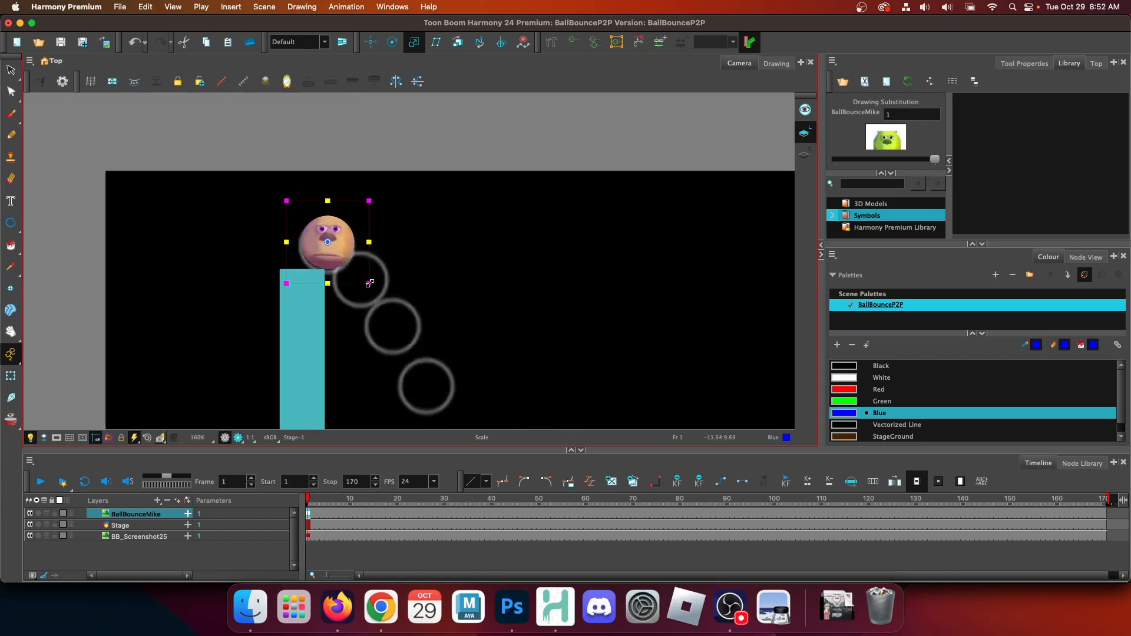
pyautogui.moveTo(370, 283); pyautogui.dragTo(348, 259)
pyautogui.click(371, 42)
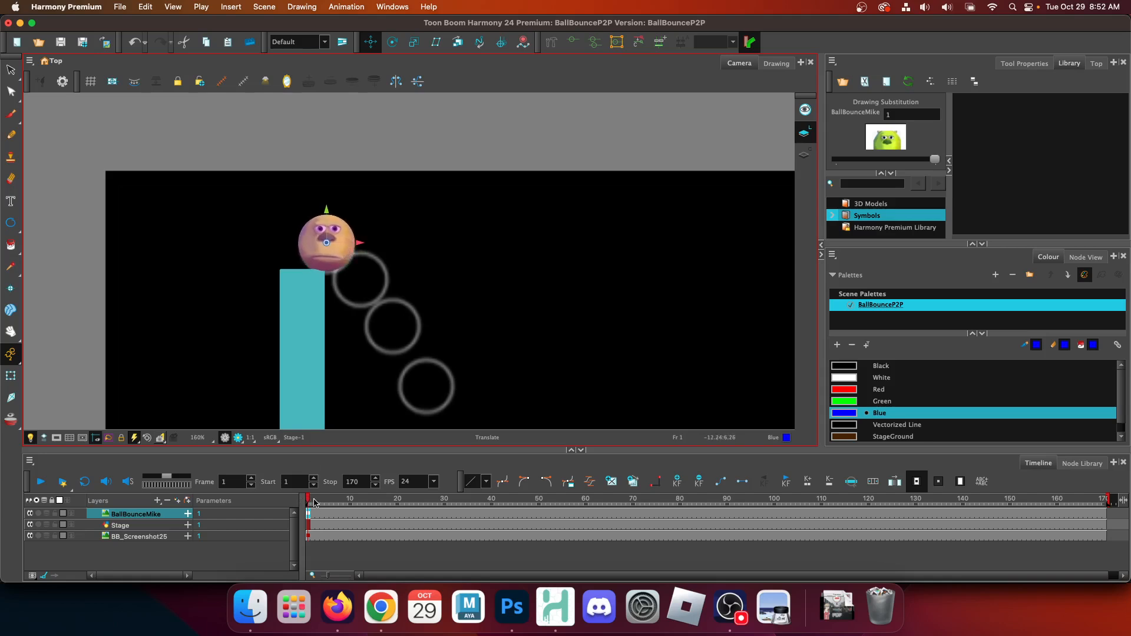
# Review the BallBounceMike, Stage and BB_Screenshot25 layers and their first frames with the whole bounce path in view.
pyautogui.moveTo(315, 502); pyautogui.dragTo(277, 494)
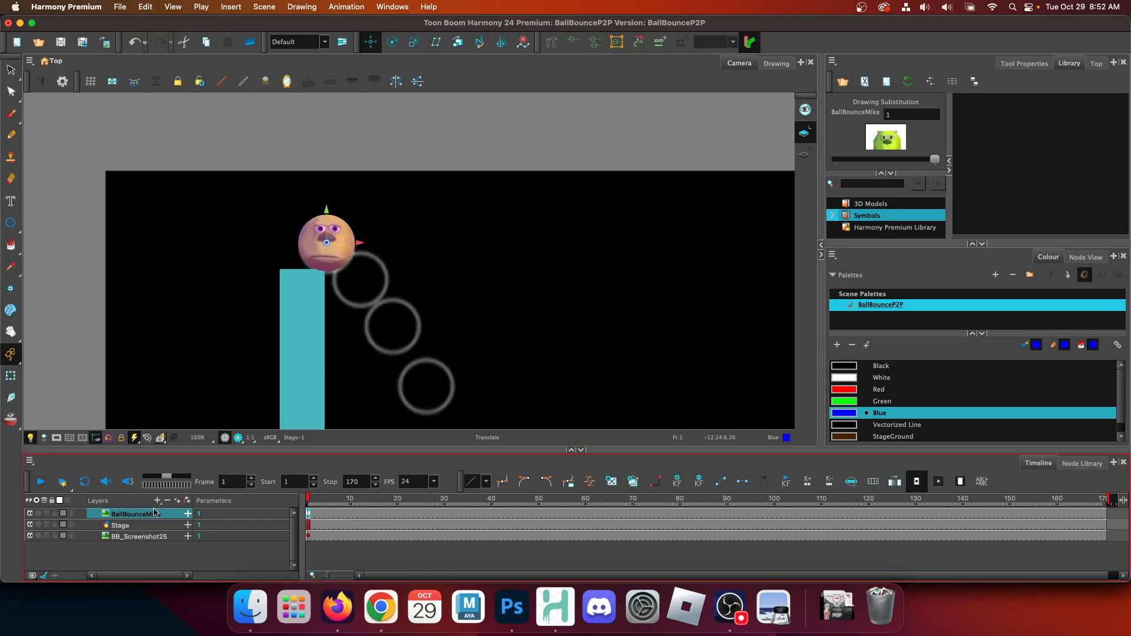
pyautogui.scroll(-5, 543, 315)
pyautogui.moveTo(557, 366); pyautogui.dragTo(282, 208)
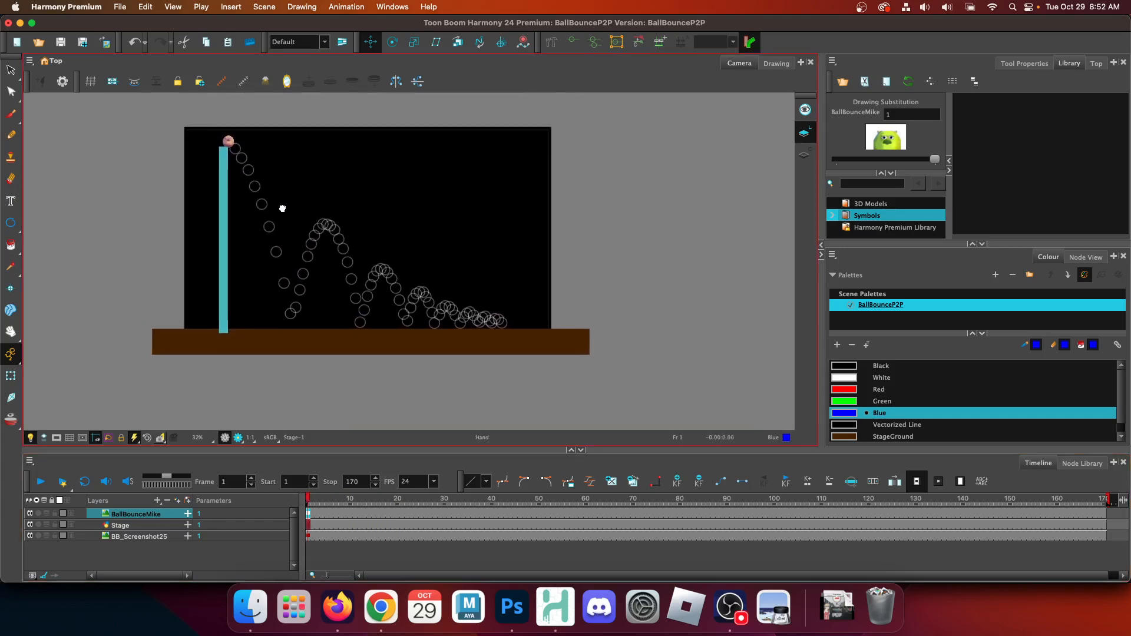
pyautogui.press('space')
pyautogui.click(147, 539)
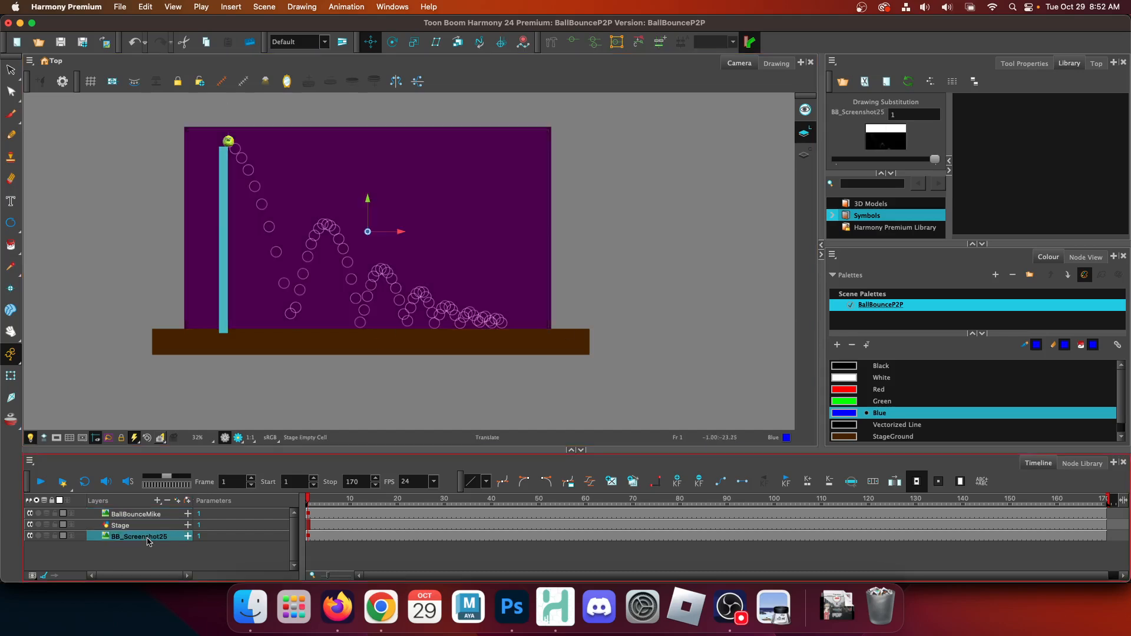
pyautogui.click(120, 527)
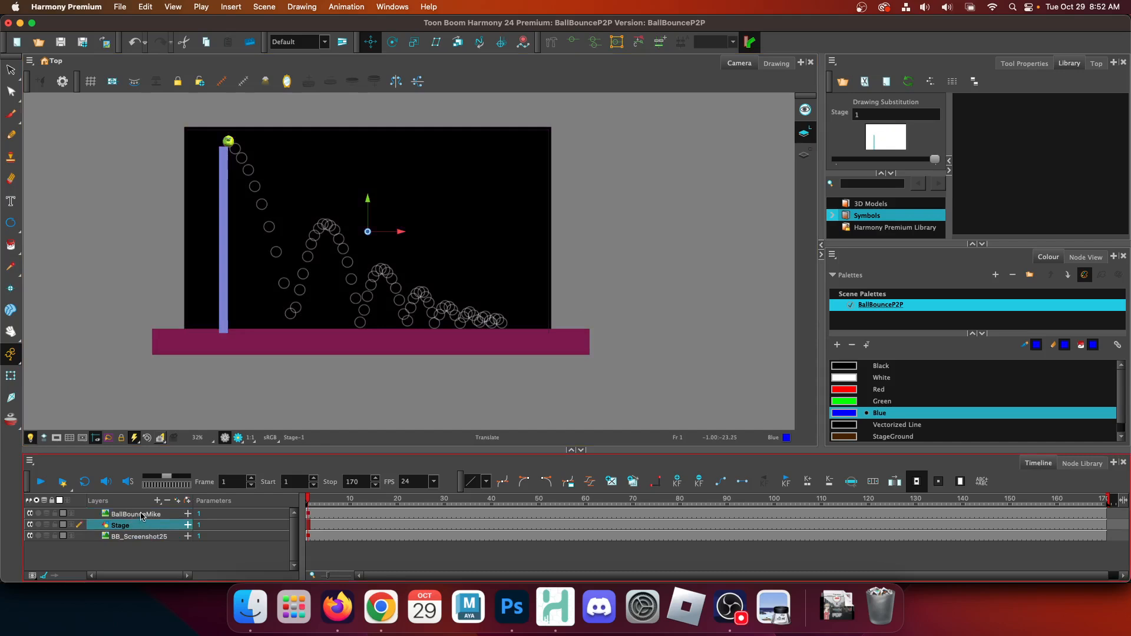
pyautogui.click(137, 517)
pyautogui.click(137, 537)
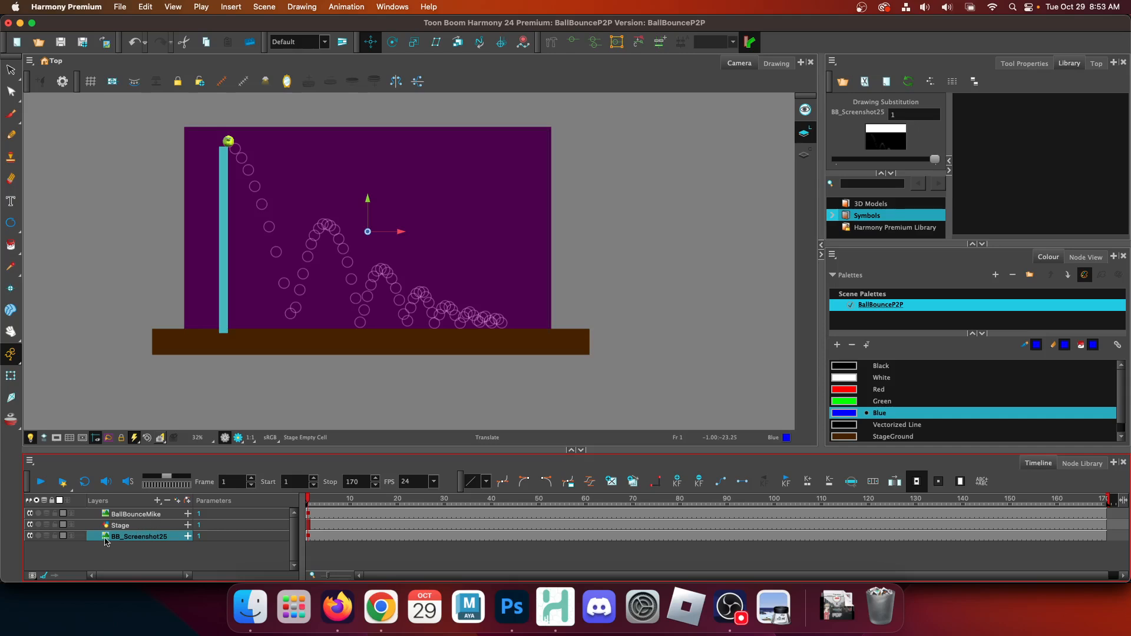
pyautogui.click(161, 514)
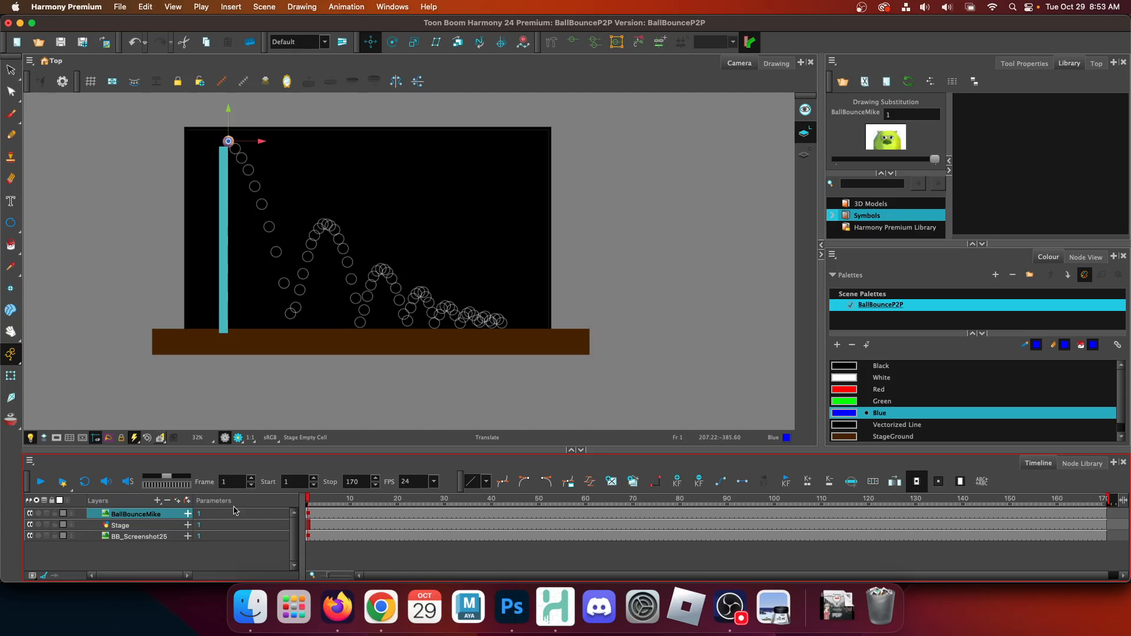
pyautogui.click(309, 514)
pyautogui.click(308, 536)
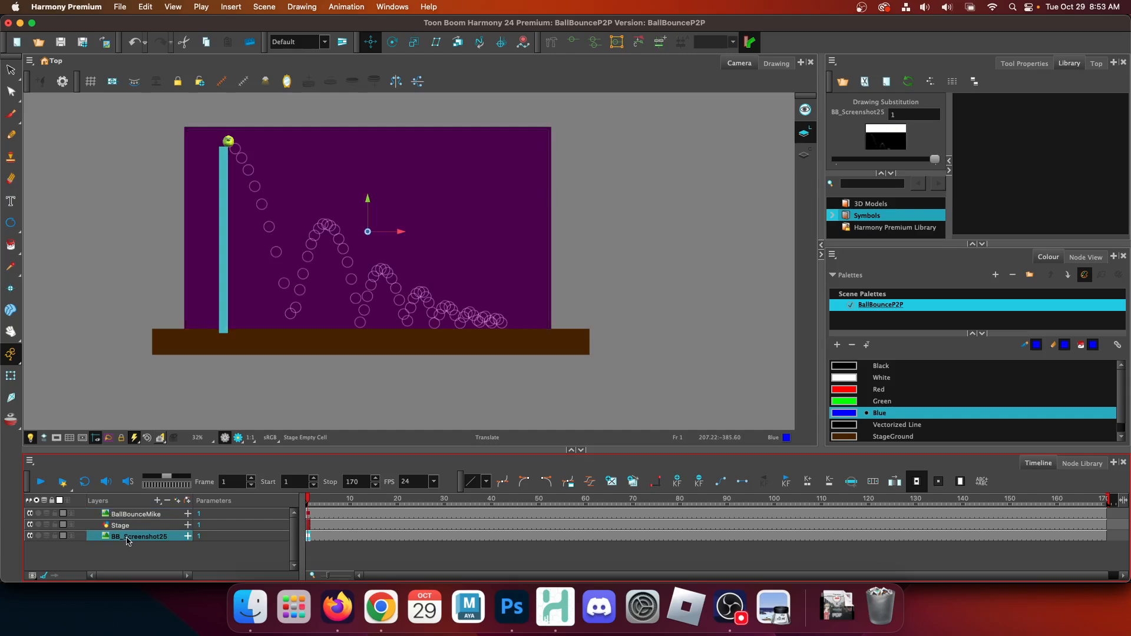
# Switch to Firefox, search Google Images for marionette and open the Pascal Marionette Wooden Puppet picture.
pyautogui.click(309, 514)
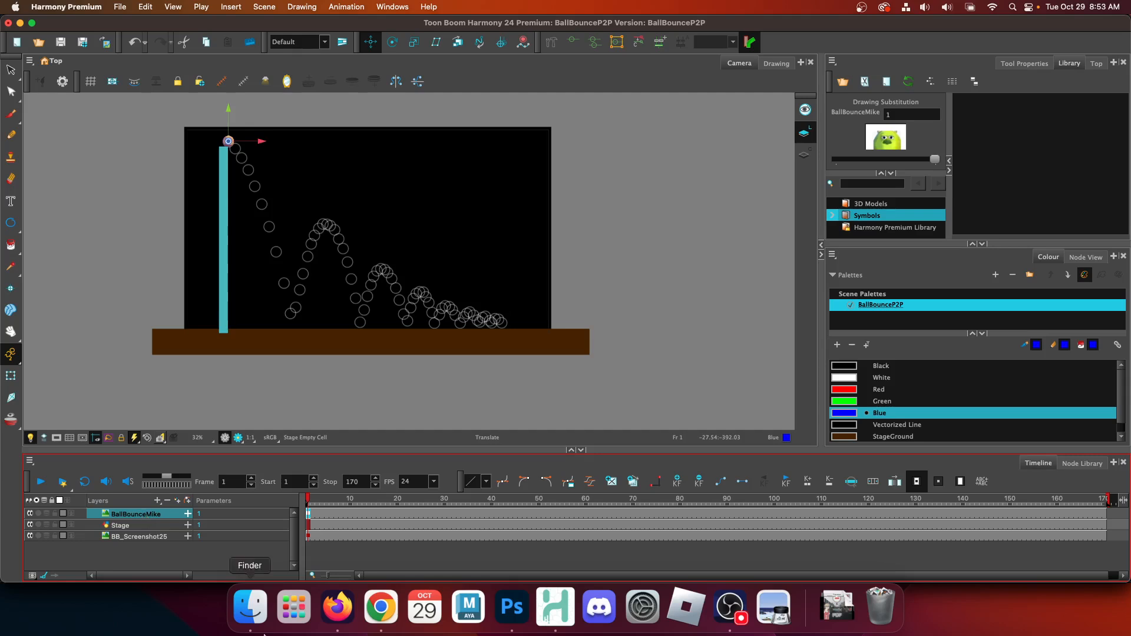
pyautogui.click(337, 607)
pyautogui.click(1078, 30)
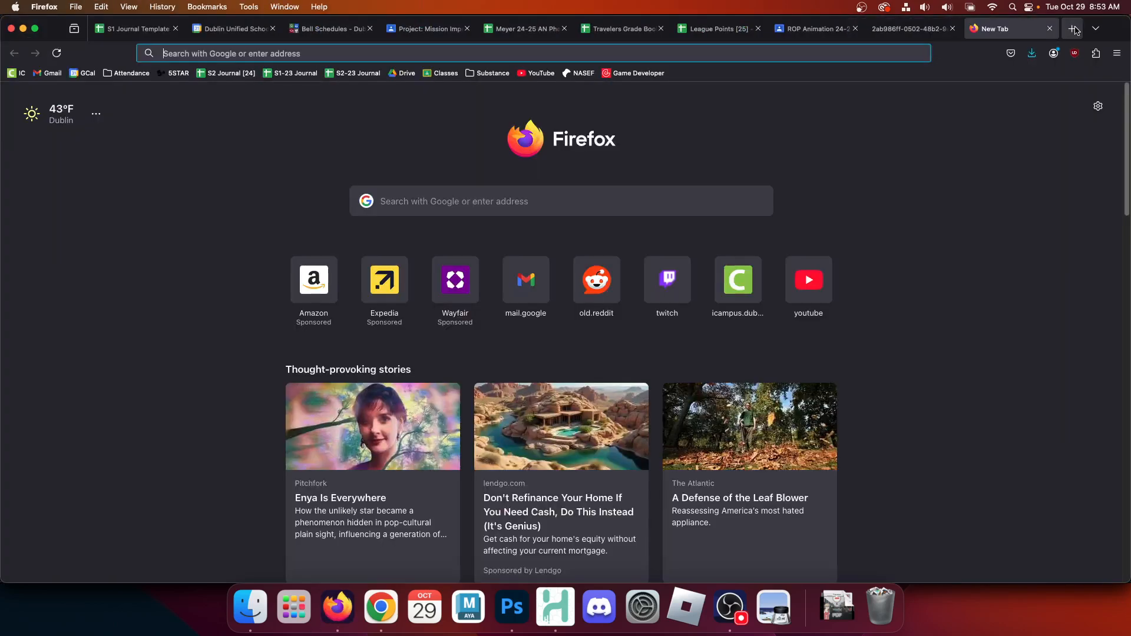
pyautogui.write('m')
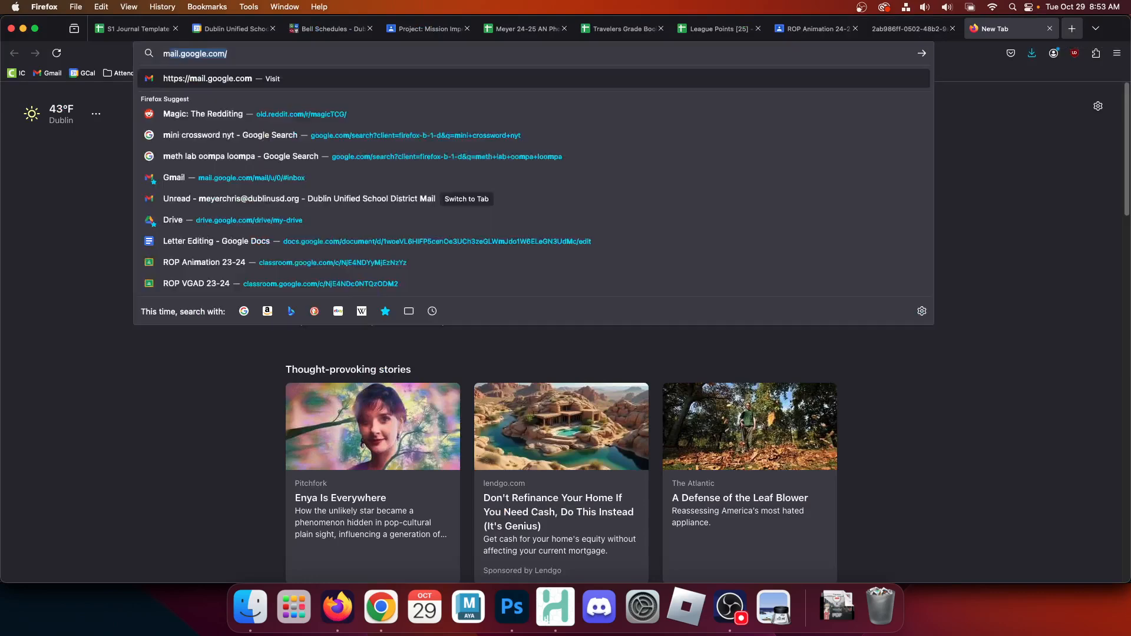
pyautogui.press('BackSpace')
pyautogui.press('BackSpace')
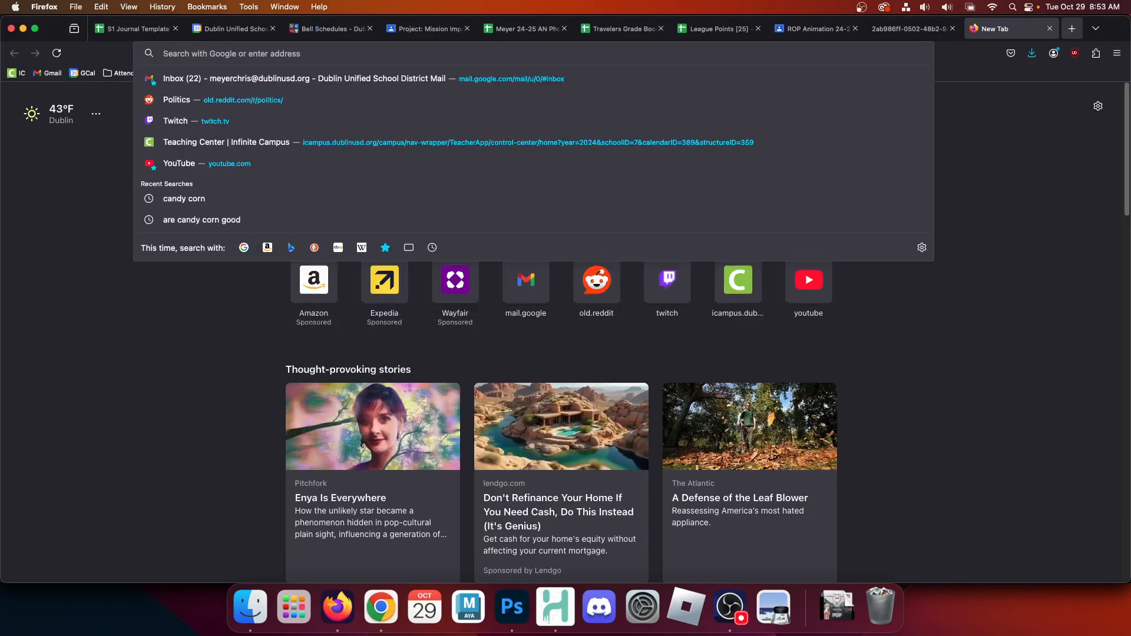
pyautogui.write('ma')
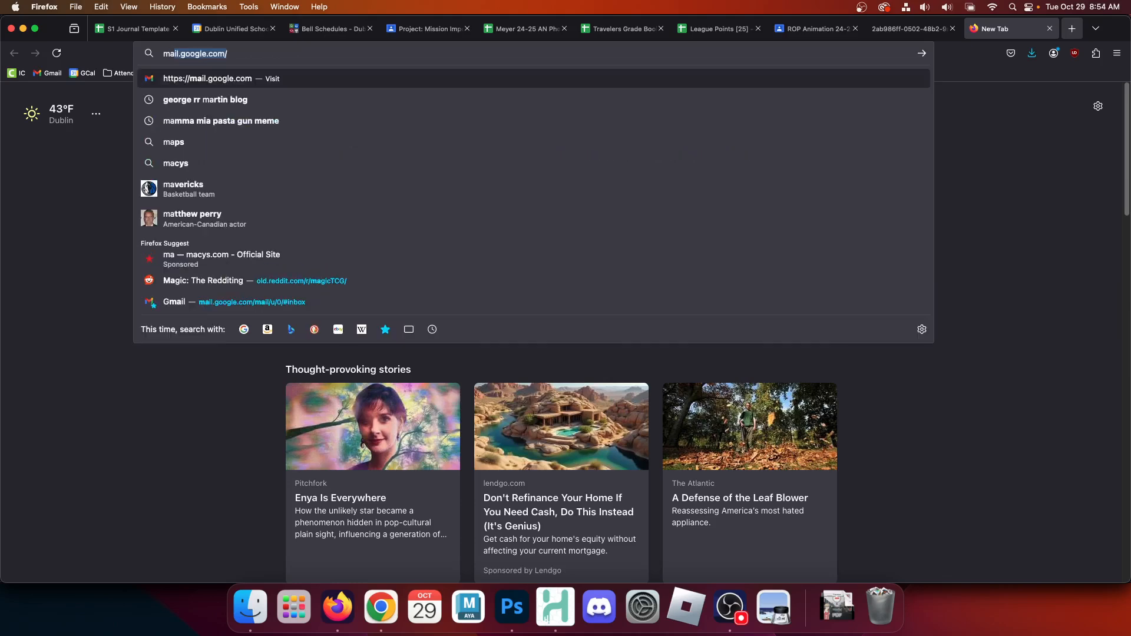
pyautogui.write('rionette')
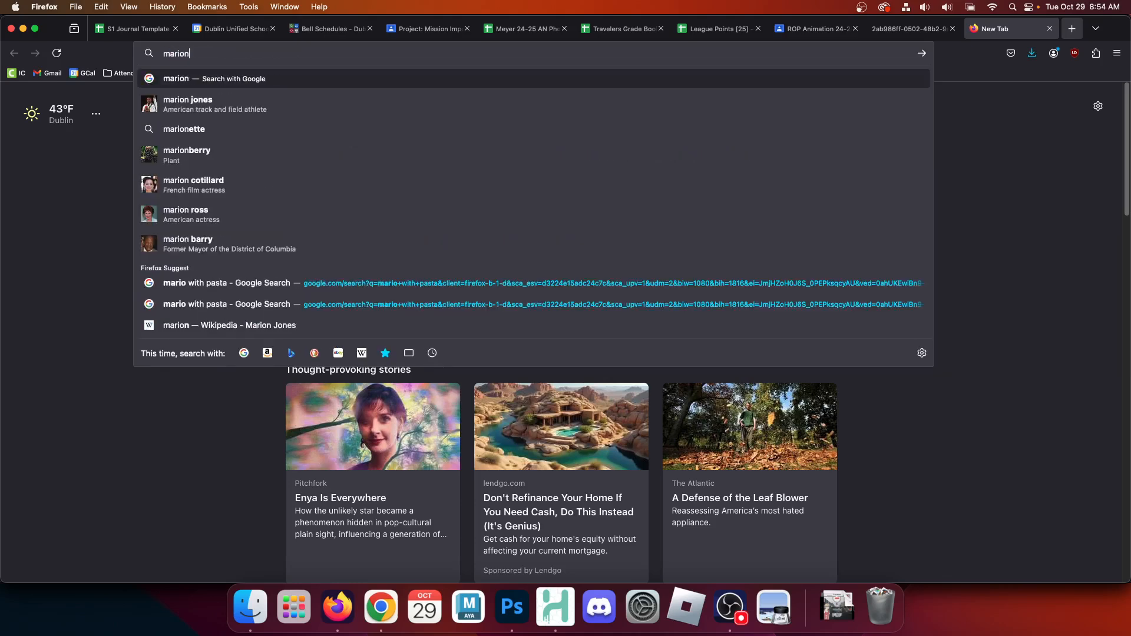
pyautogui.press('Return')
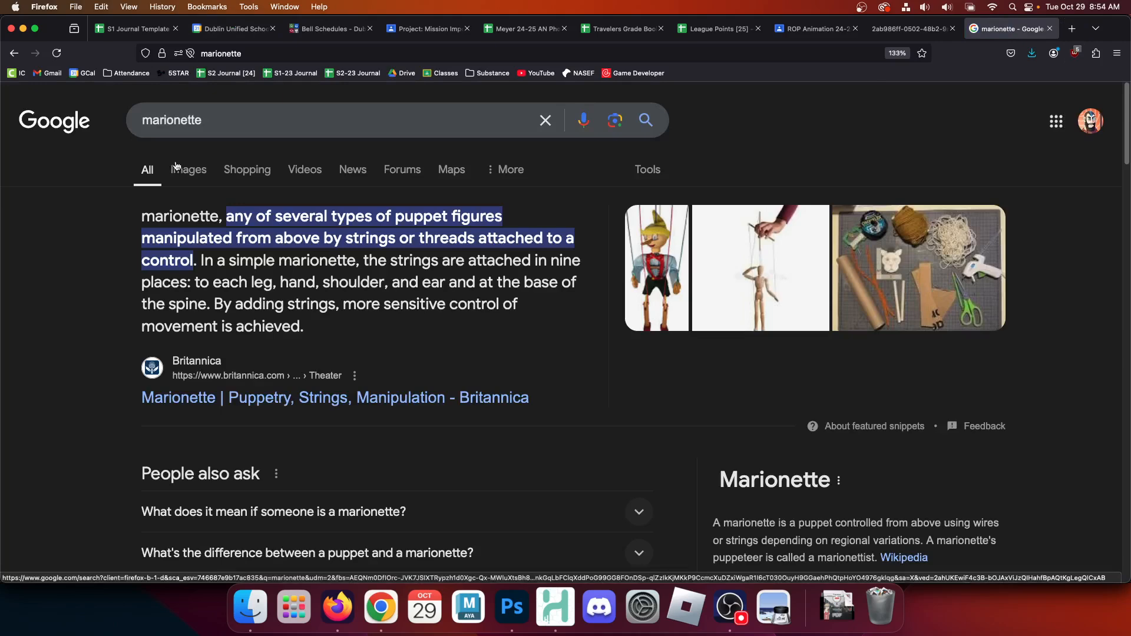
pyautogui.click(204, 166)
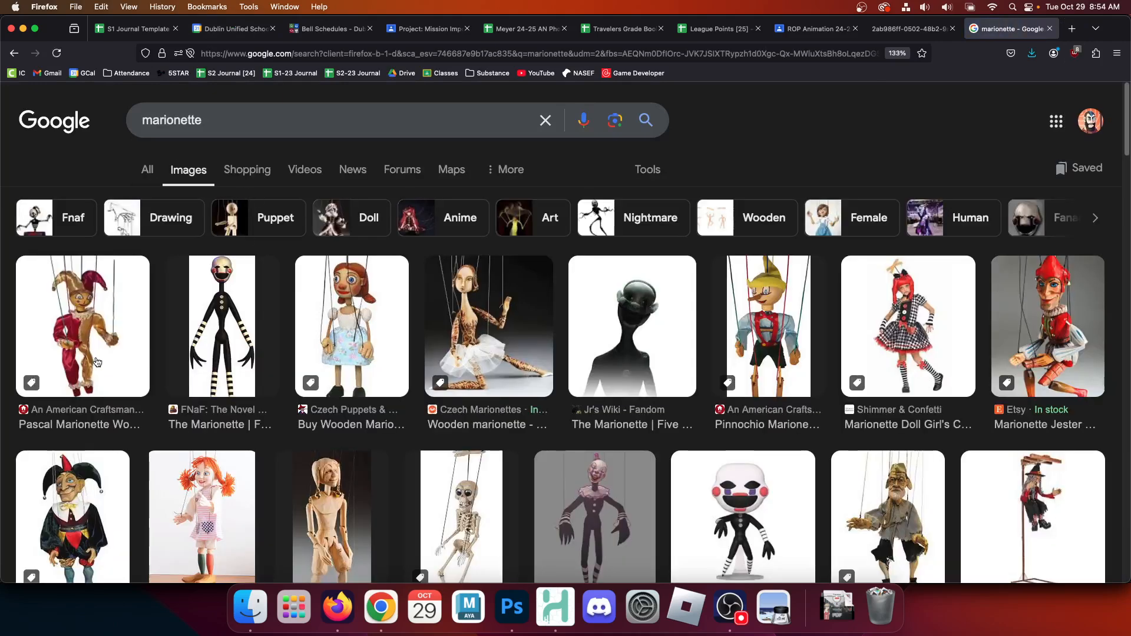
pyautogui.click(97, 361)
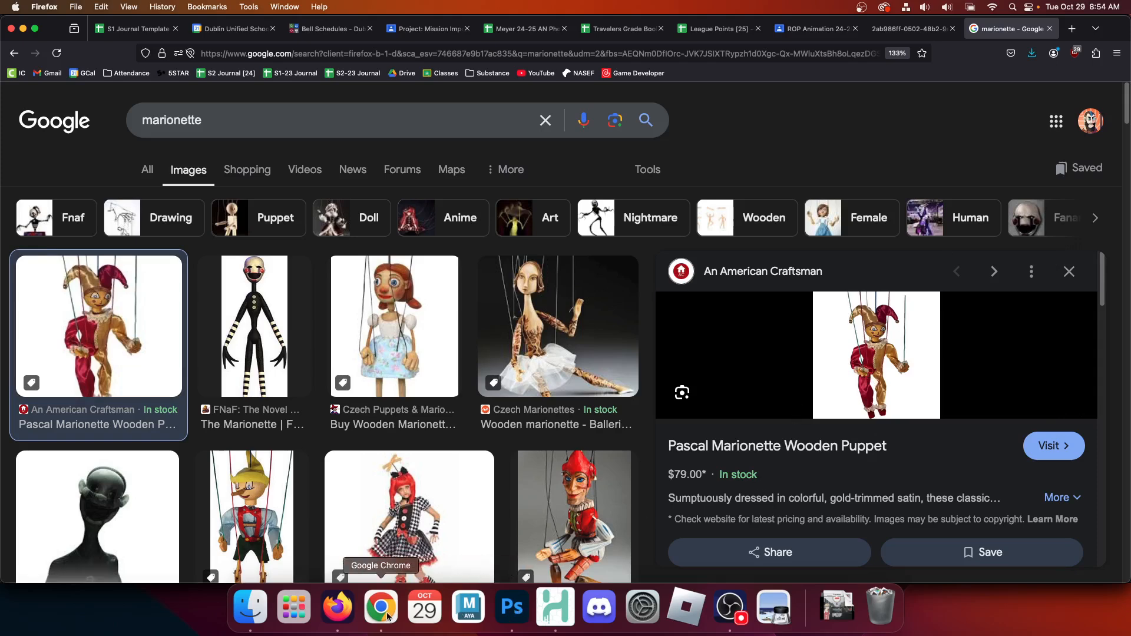
# Switch back to Harmony and add a parent peg to the BallBounceMike layer.
pyautogui.click(567, 621)
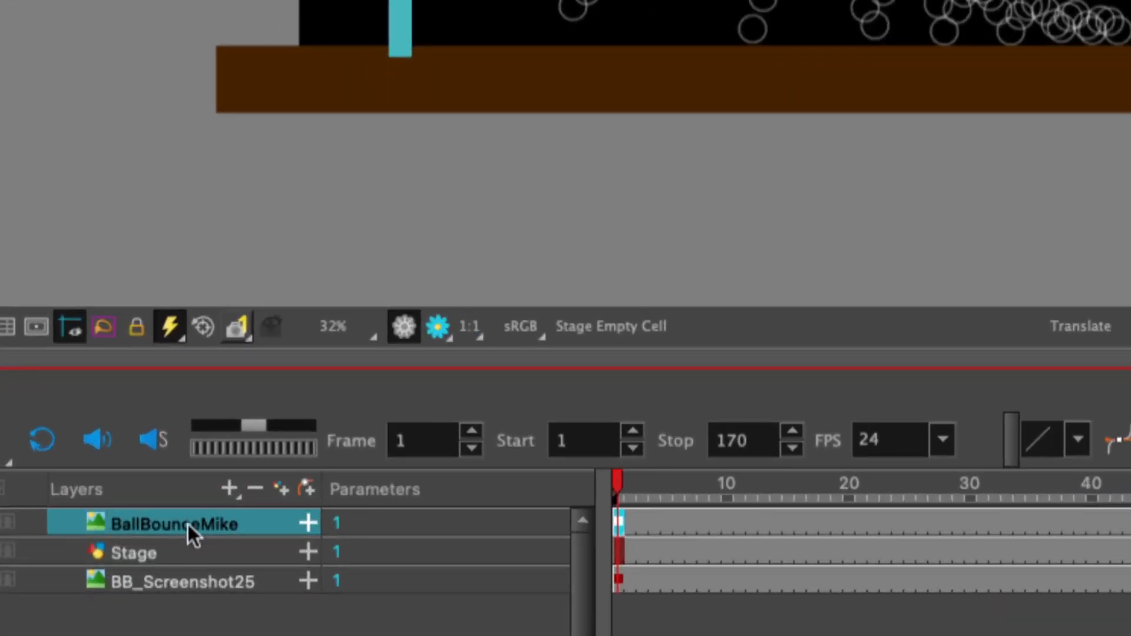
pyautogui.click(307, 489)
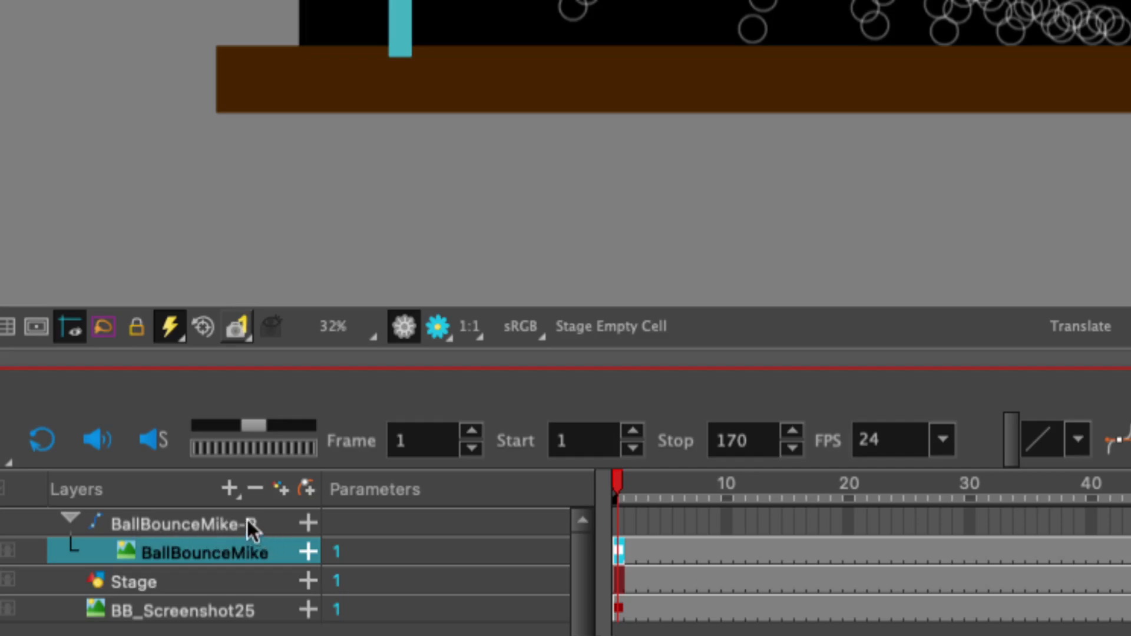
pyautogui.hotkey('ctrl', 'z')
pyautogui.click(229, 489)
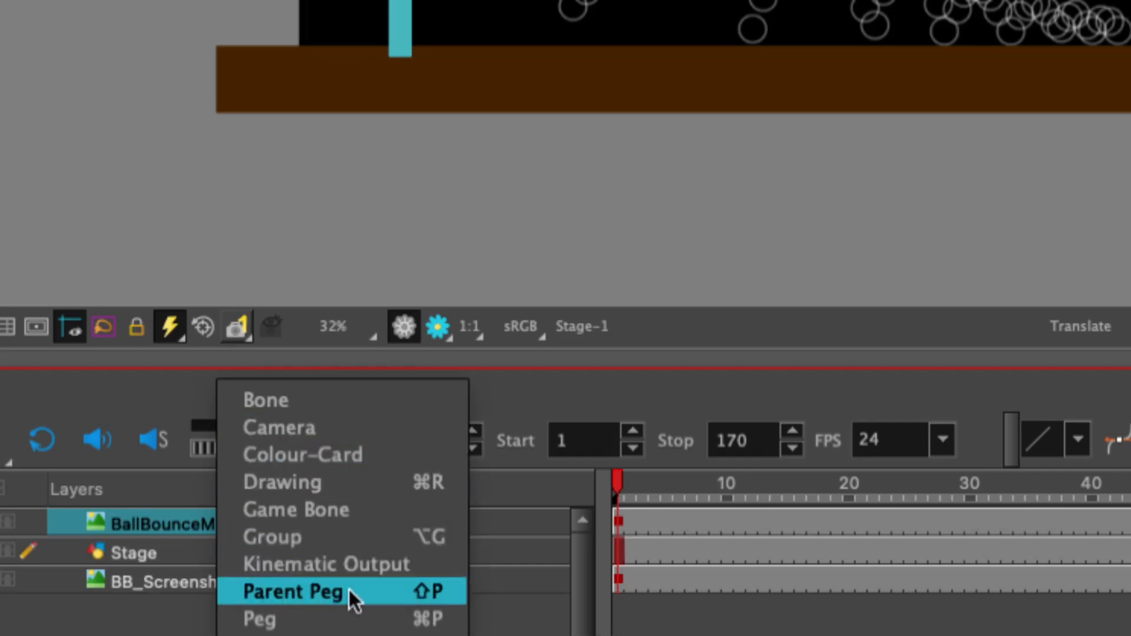
pyautogui.click(324, 594)
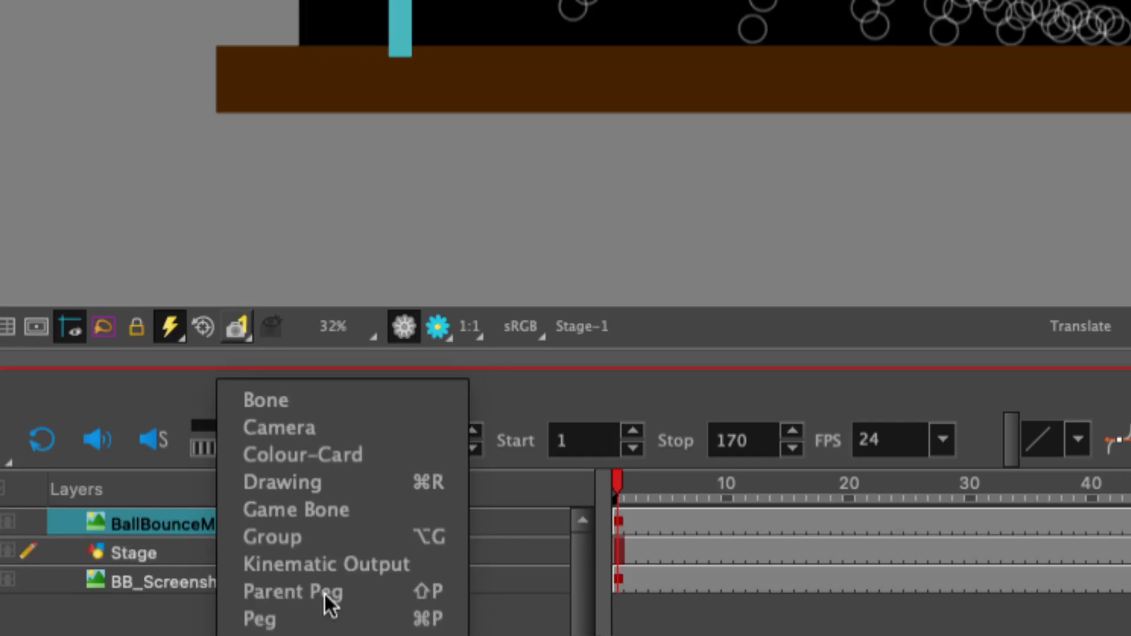
pyautogui.click(213, 525)
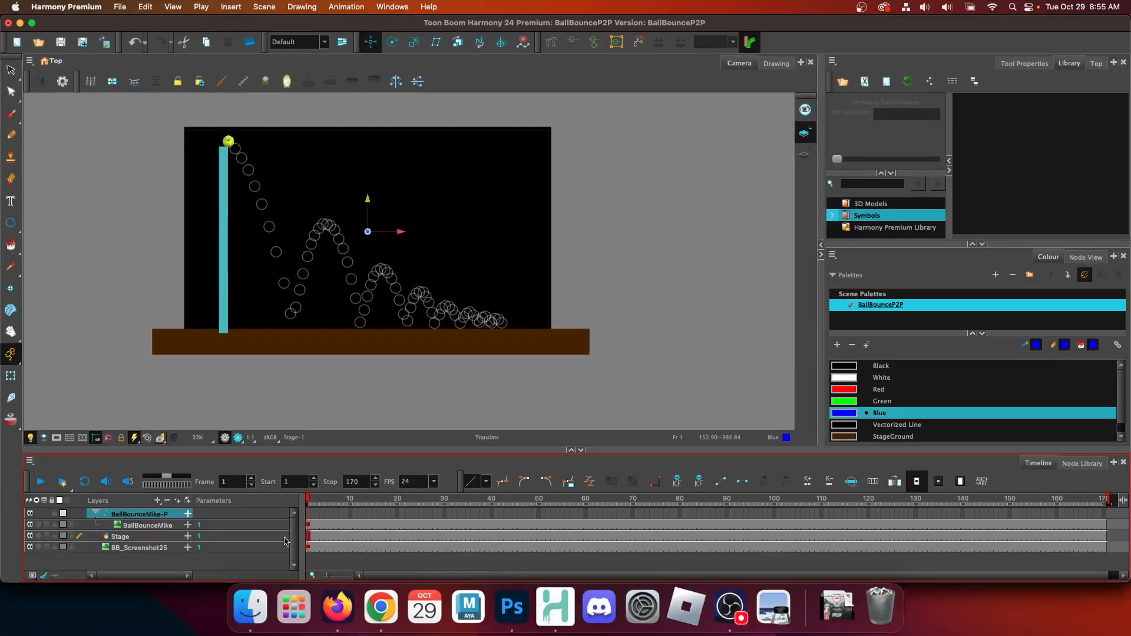
# Select the parent peg of BallBounceMike and place its pivot at the centre of the ball character.
pyautogui.click(142, 562)
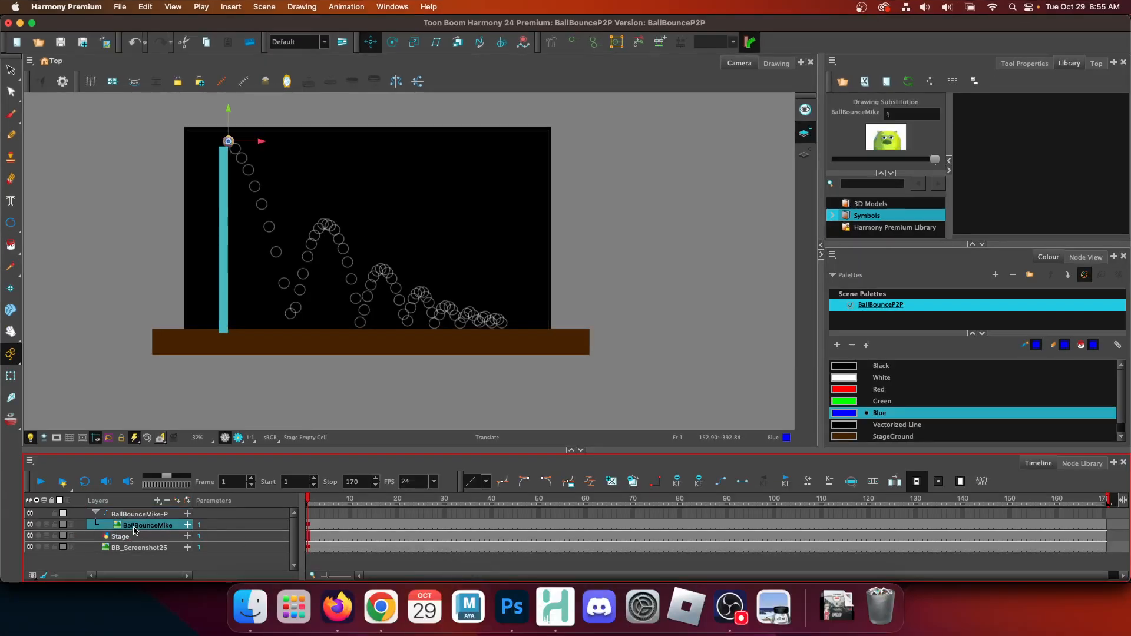
pyautogui.click(311, 516)
pyautogui.click(308, 524)
pyautogui.click(312, 514)
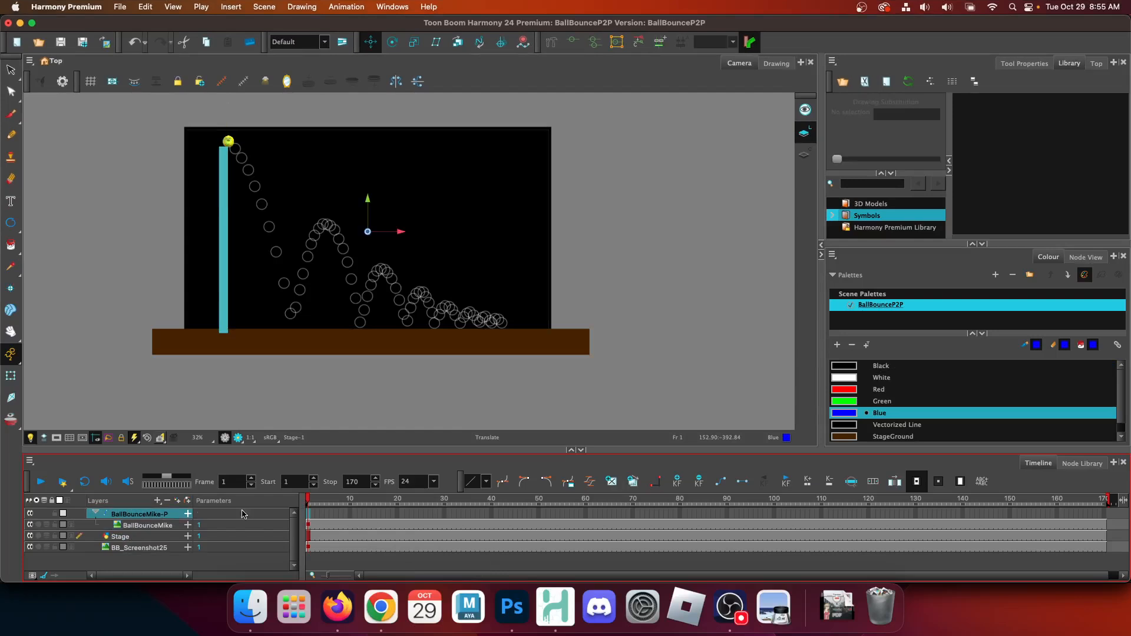
pyautogui.click(97, 513)
pyautogui.click(96, 514)
pyautogui.click(229, 140)
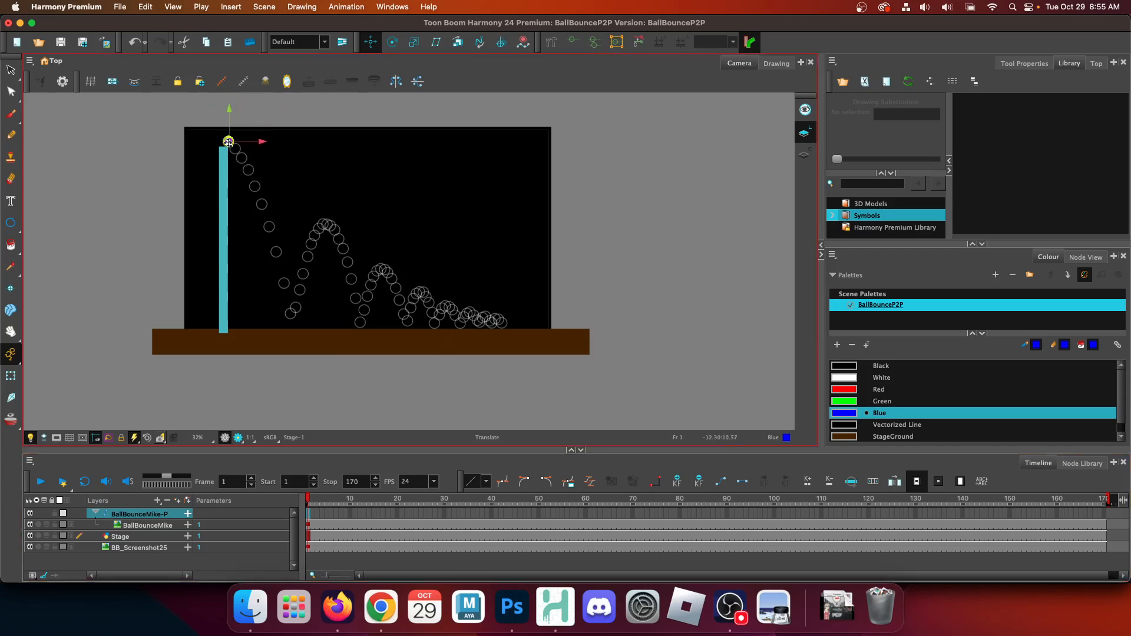
pyautogui.scroll(5, 227, 138)
pyautogui.moveTo(231, 165); pyautogui.dragTo(231, 169)
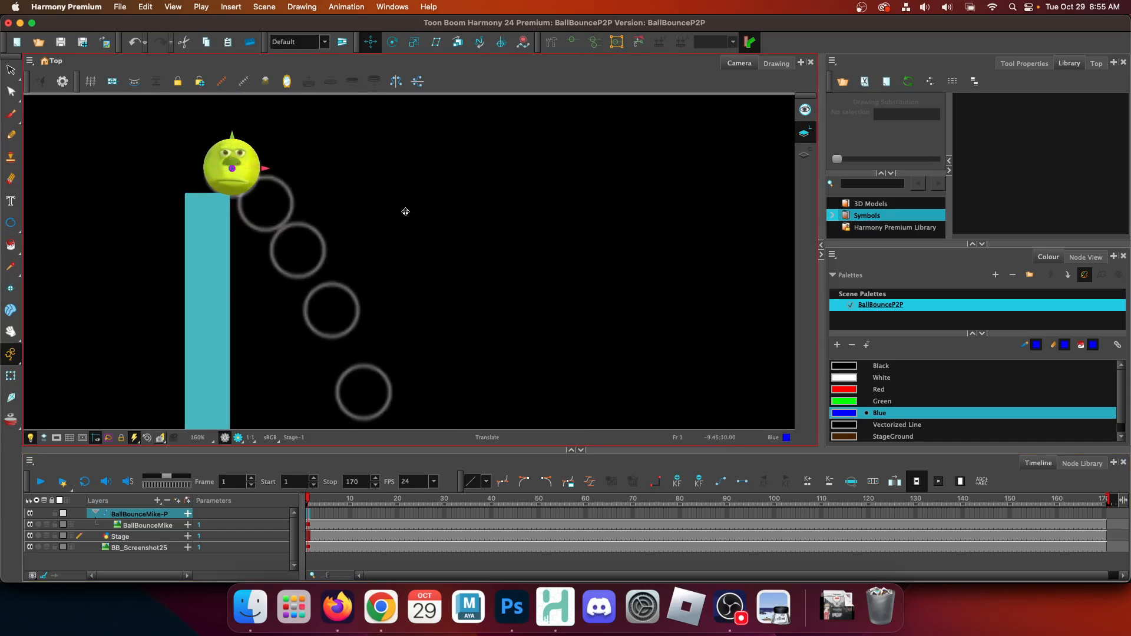
# Key the peg with the ball on the pedestal at frame 1 and on the ground below the first drop at frame 5.
pyautogui.scroll(-6, 395, 247)
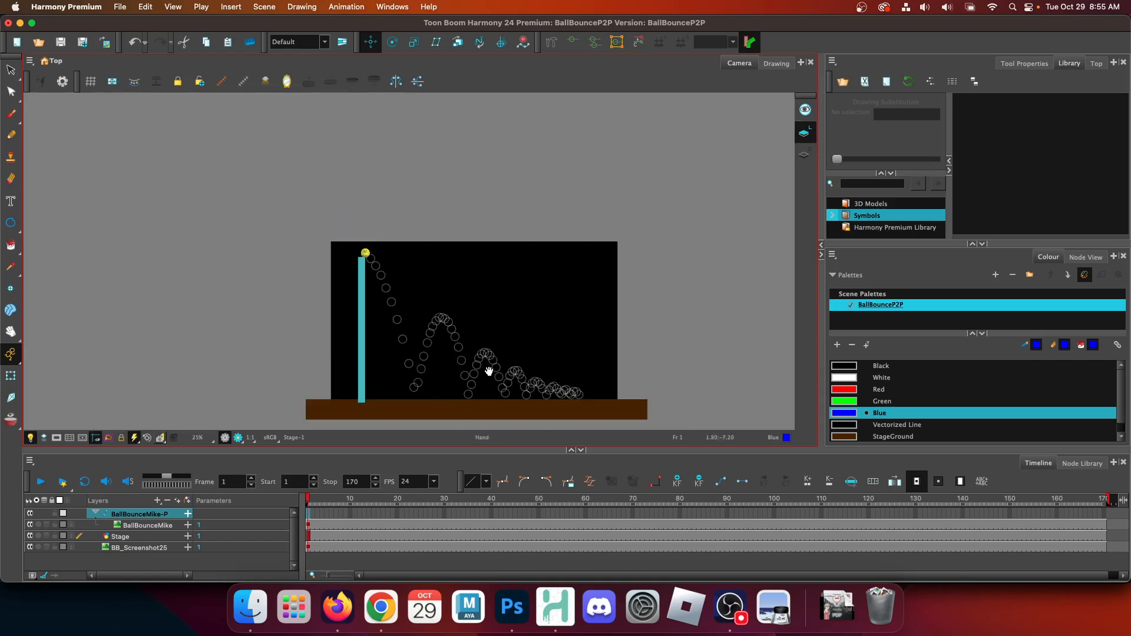
pyautogui.scroll(3, 412, 324)
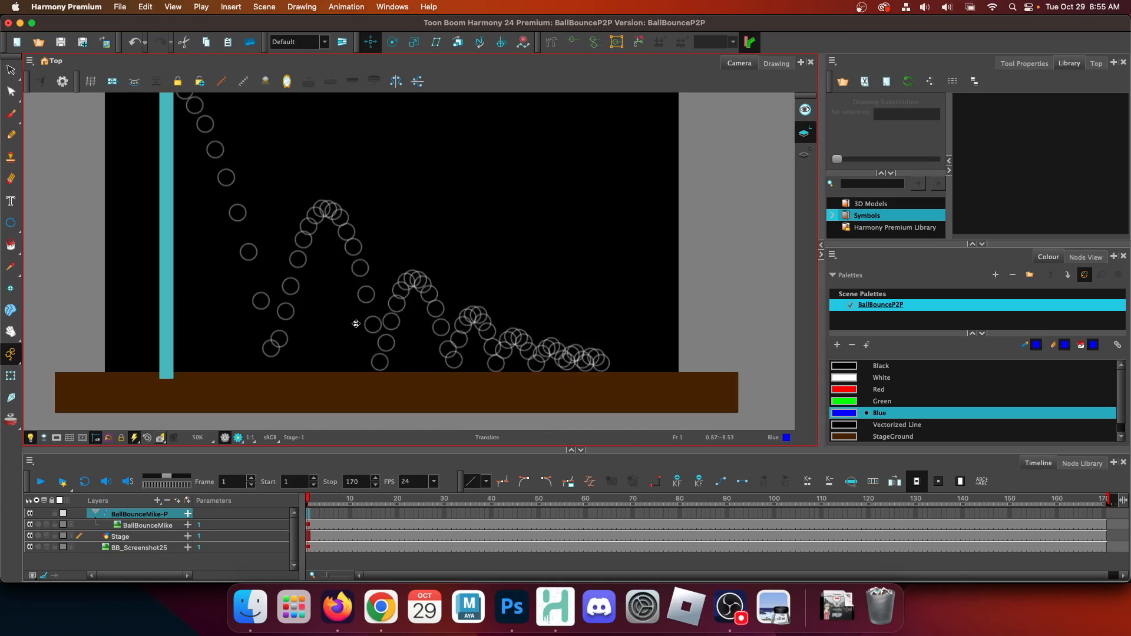
pyautogui.moveTo(354, 320); pyautogui.dragTo(359, 354)
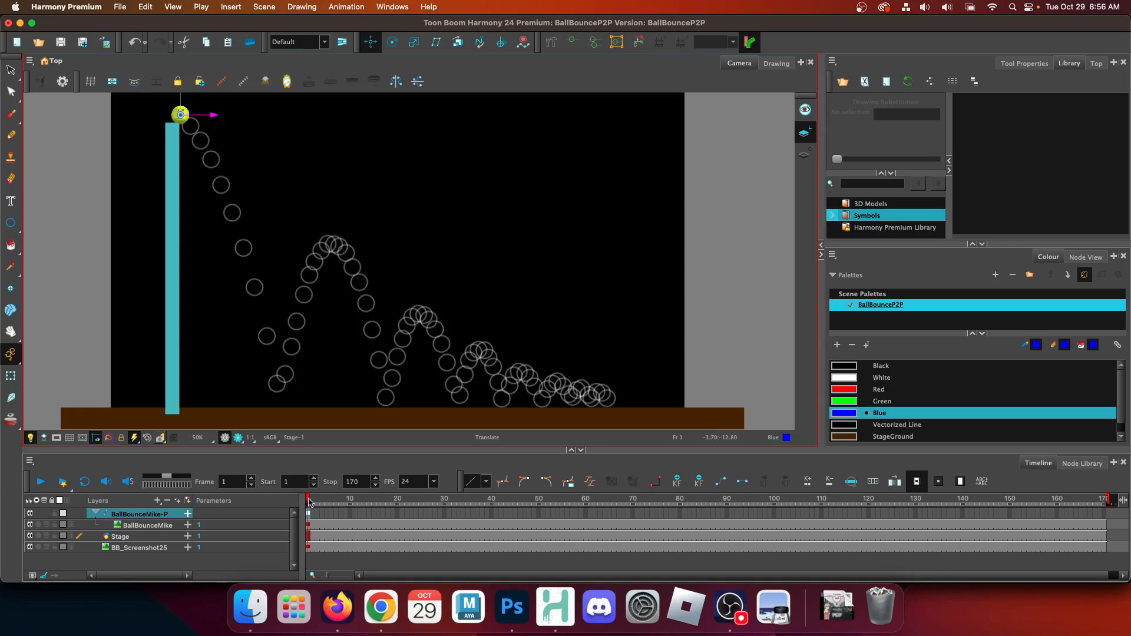
pyautogui.click(309, 524)
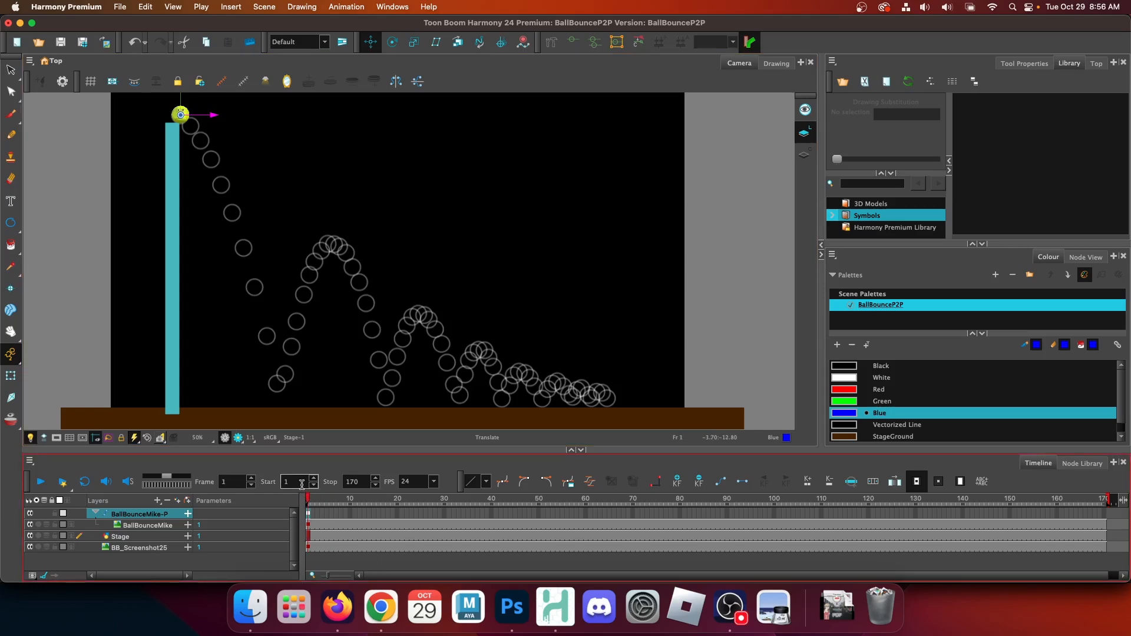
pyautogui.click(327, 516)
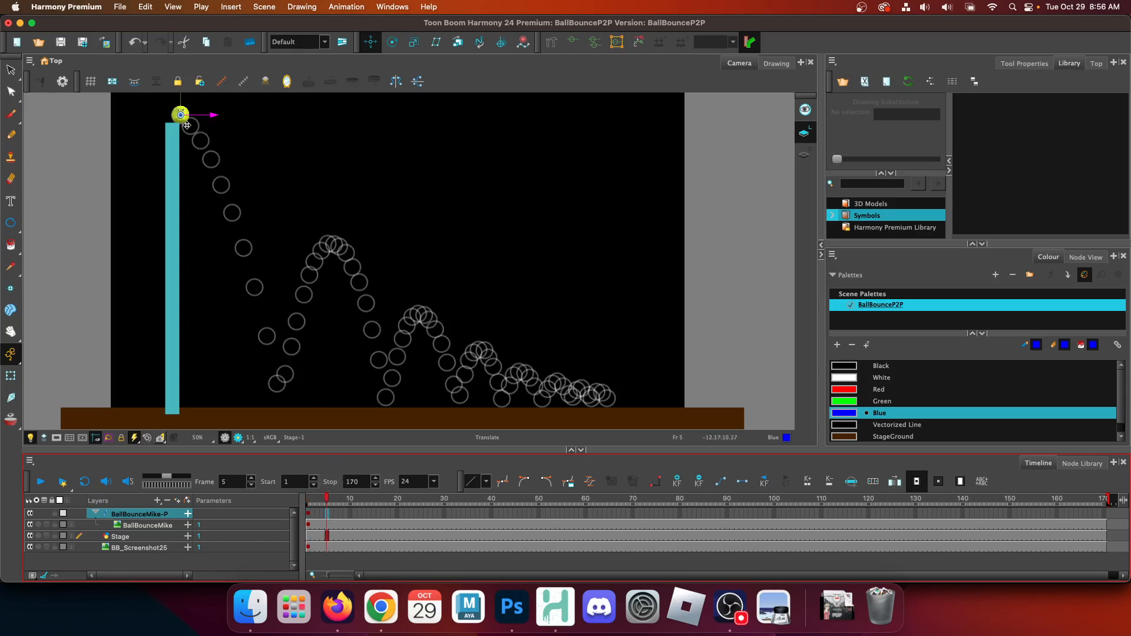
pyautogui.moveTo(186, 125); pyautogui.dragTo(285, 408)
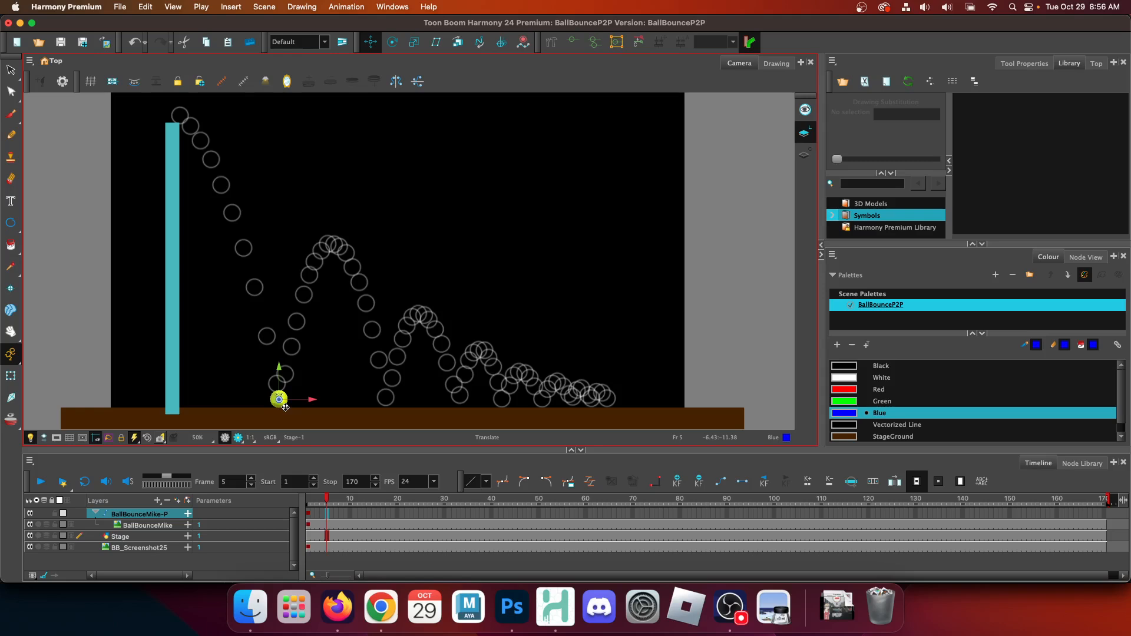
# Key the ball at the first bounce's peak on frame 10, add a key on frame 15, and key the second bounce's peak on frame 20.
pyautogui.click(349, 514)
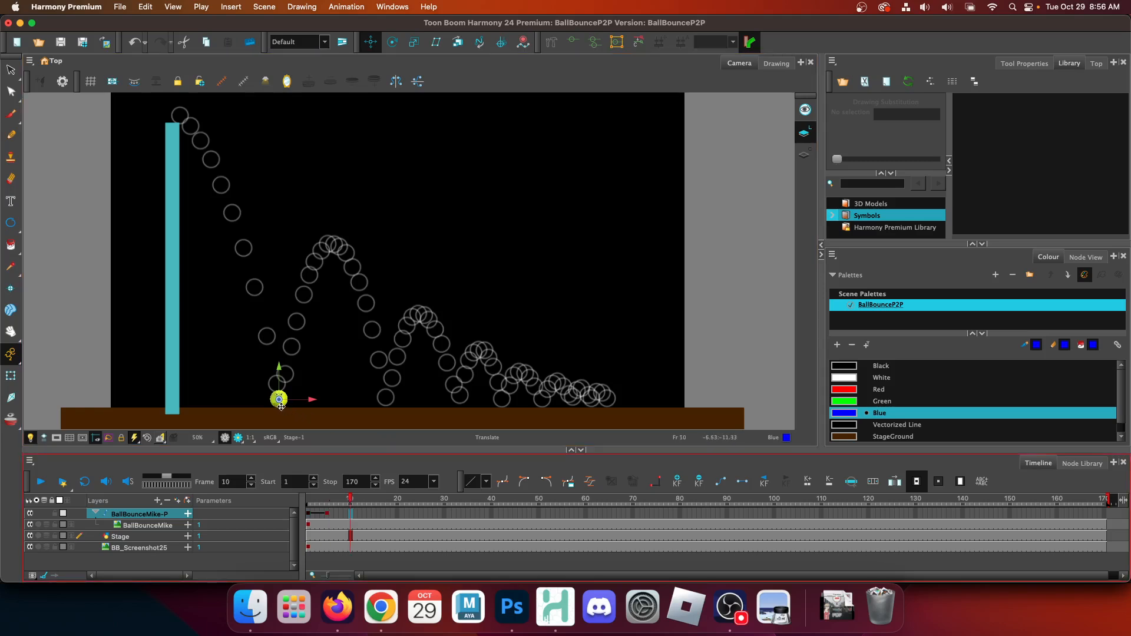
pyautogui.moveTo(281, 404); pyautogui.dragTo(329, 248)
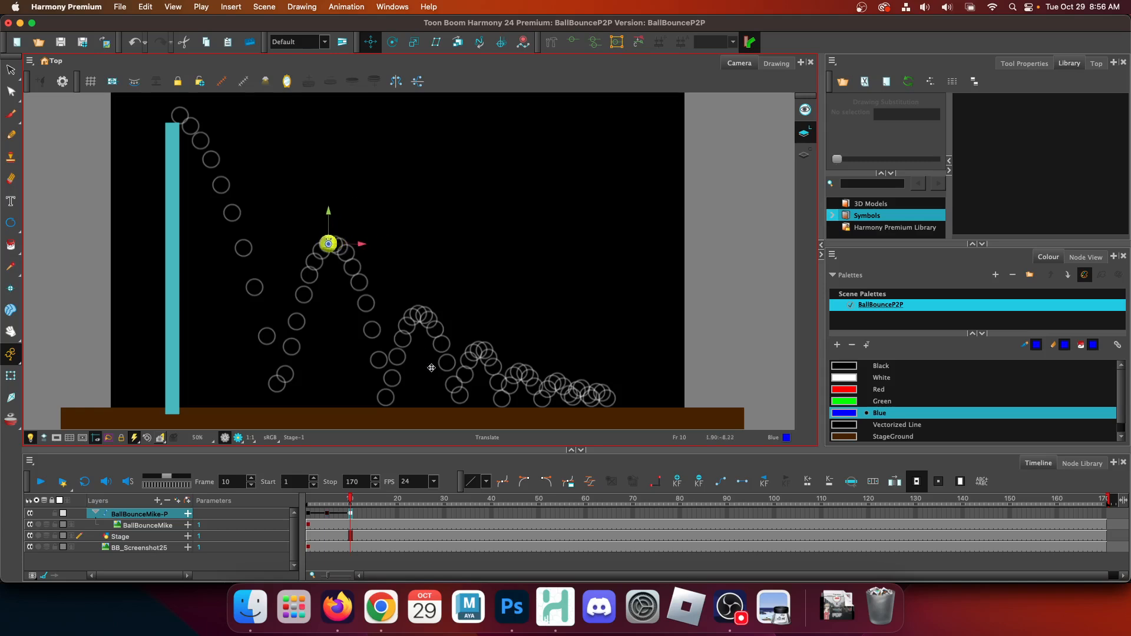
pyautogui.click(374, 516)
pyautogui.moveTo(335, 250)
pyautogui.mouseDown()
pyautogui.moveTo(392, 405)
pyautogui.moveTo(421, 320)
pyautogui.mouseUp()
pyautogui.click(396, 516)
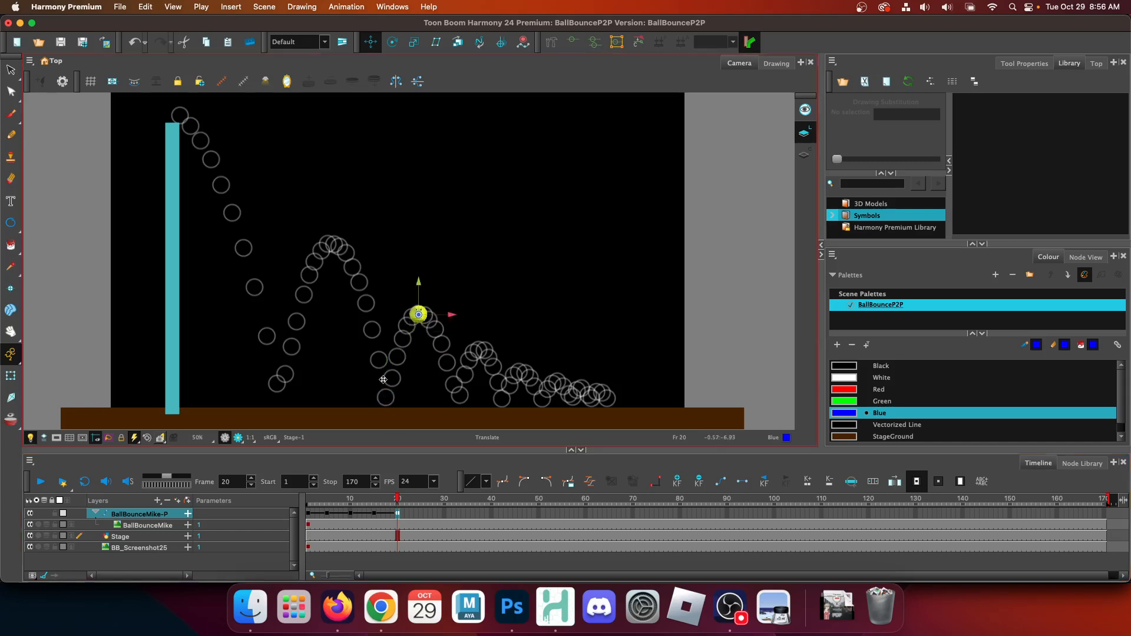
# Key the ball on the ground after the second bounce at frame 25 and at the third bounce's peak at frame 30.
pyautogui.click(422, 519)
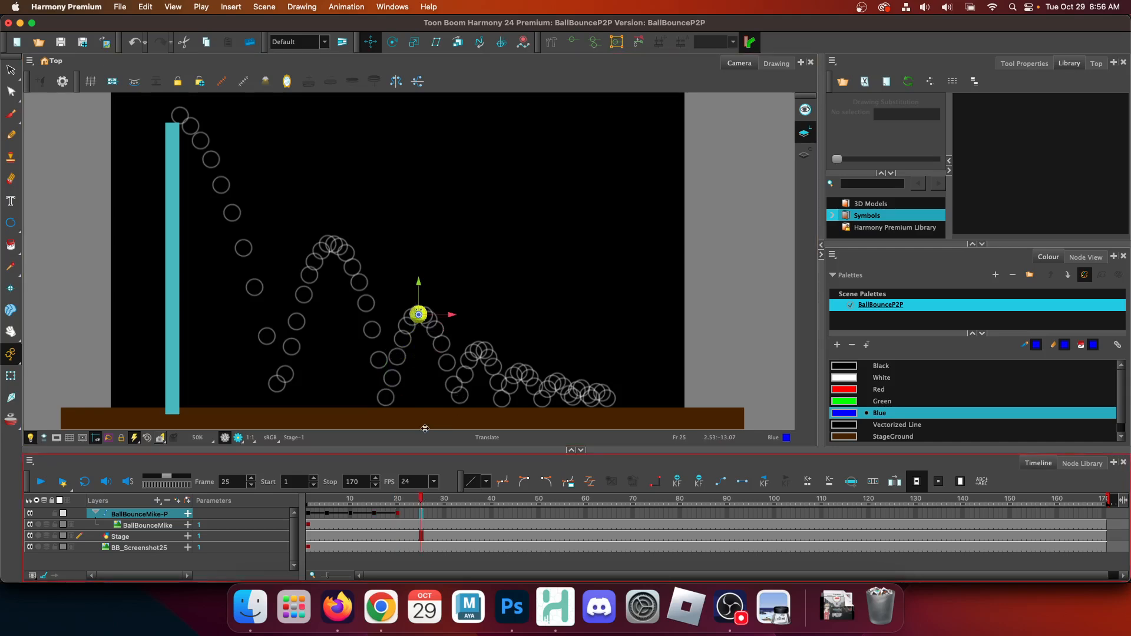
pyautogui.moveTo(422, 322); pyautogui.dragTo(464, 405)
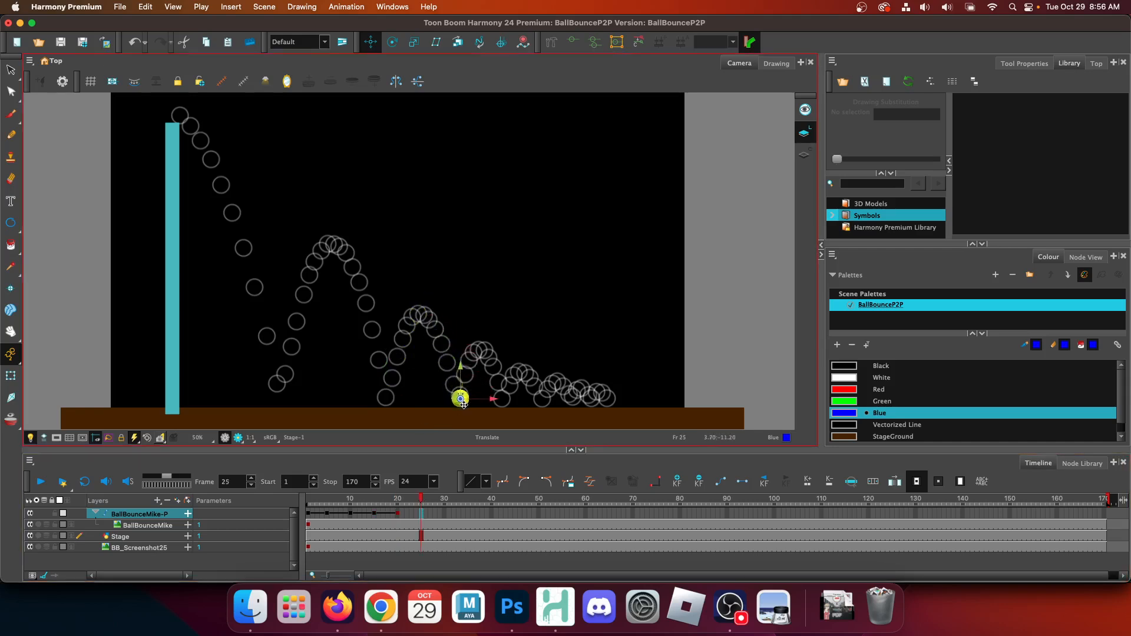
pyautogui.click(445, 517)
pyautogui.moveTo(464, 402); pyautogui.dragTo(483, 353)
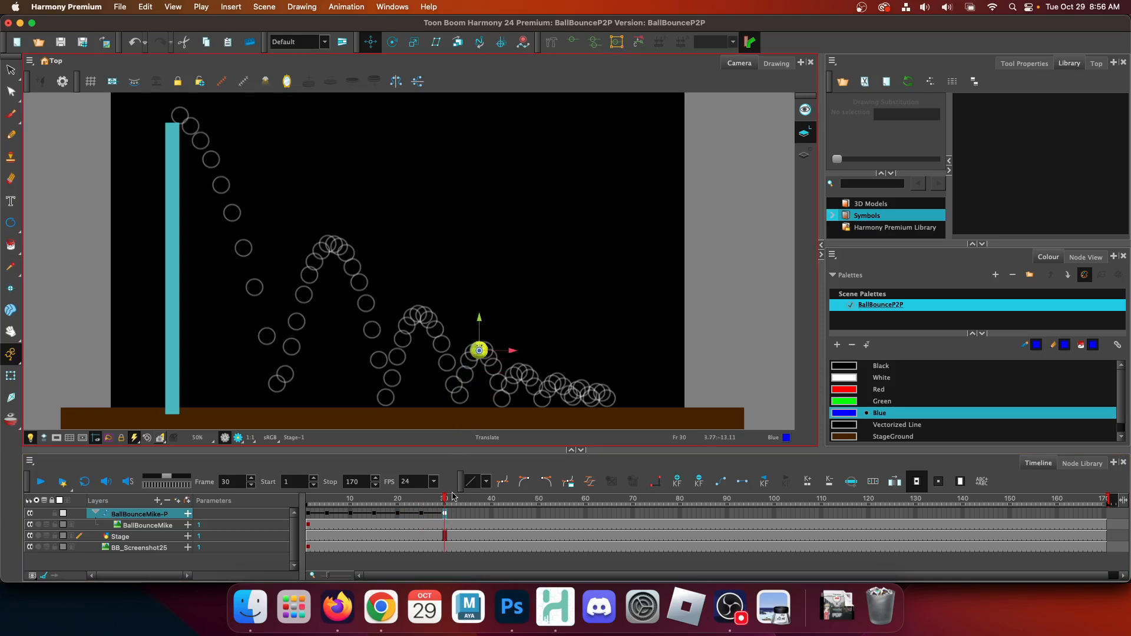
# Add the next ball key on frame 35 and key the ball at the fourth bounce's peak on frame 40.
pyautogui.click(468, 517)
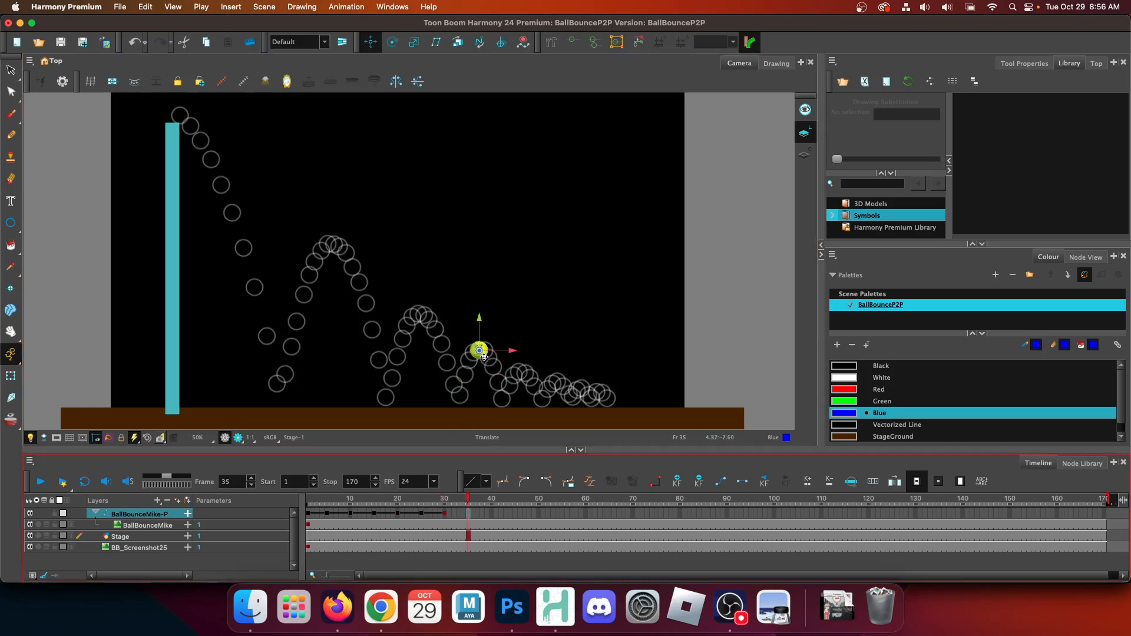
pyautogui.moveTo(484, 358); pyautogui.dragTo(522, 379)
pyautogui.click(493, 517)
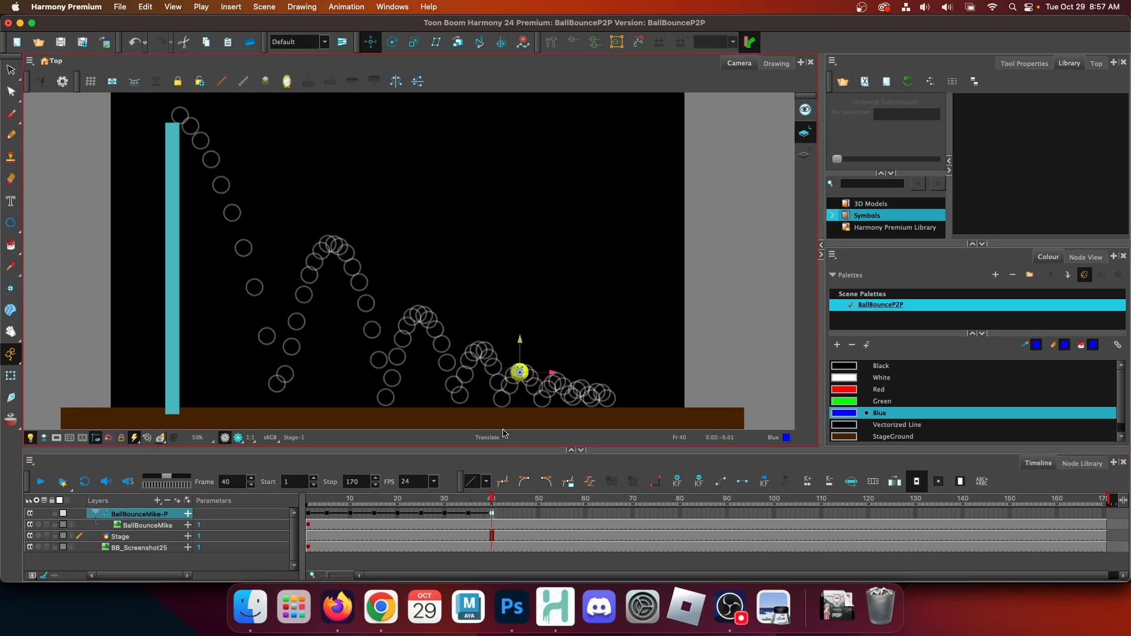
# Key the ball on the ground after the fourth bounce at frame 45 and at the fifth bounce's peak at frame 50.
pyautogui.click(517, 516)
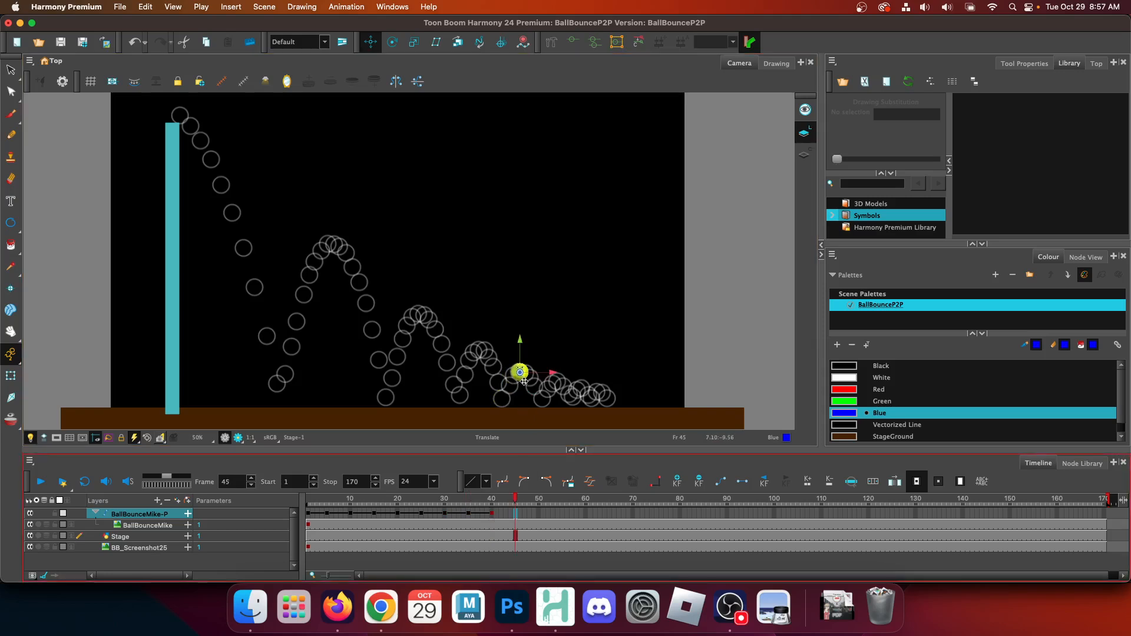
pyautogui.moveTo(523, 380); pyautogui.dragTo(564, 388)
pyautogui.click(539, 516)
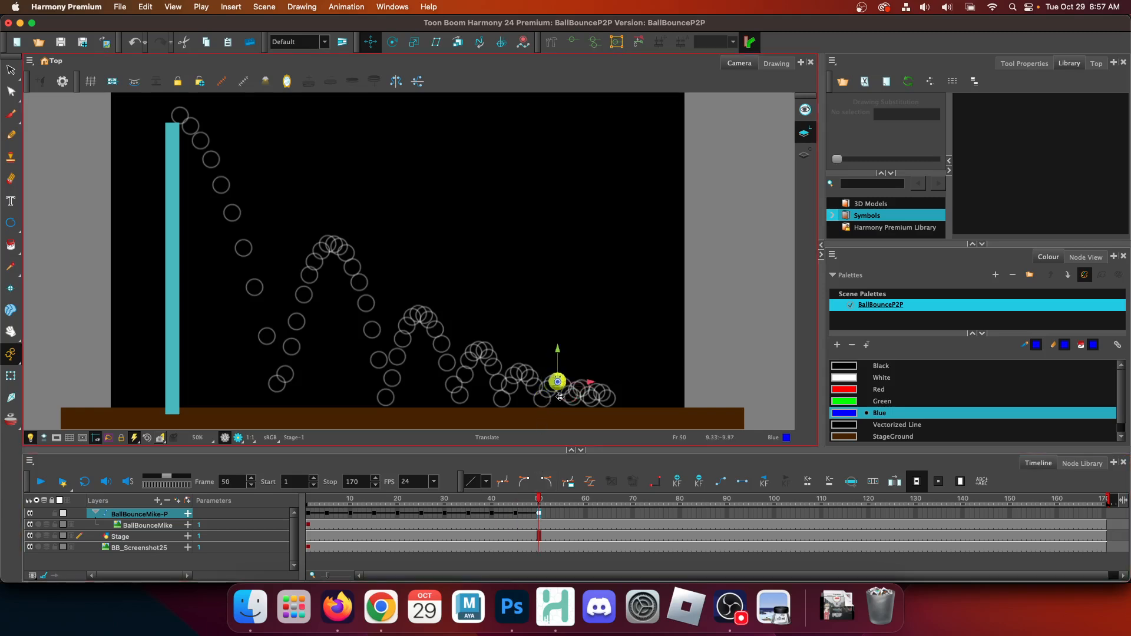
# Key the last small bounces along the reference path every five frames from 55, ending with the ball on the ground at frame 75.
pyautogui.click(559, 511)
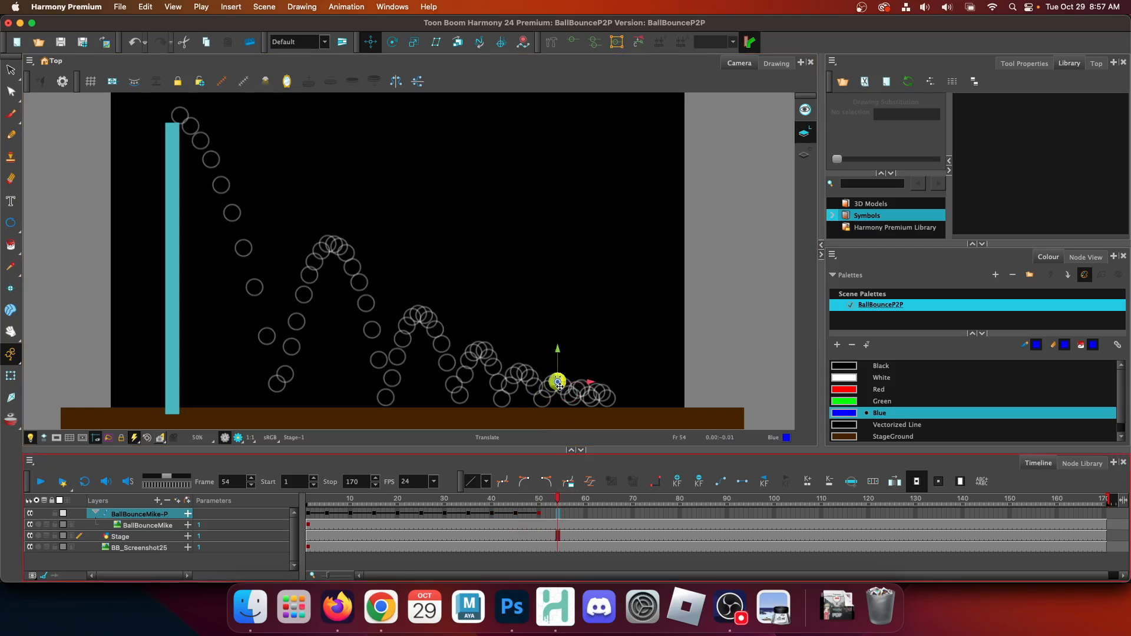
pyautogui.moveTo(560, 386); pyautogui.dragTo(612, 407)
pyautogui.click(585, 514)
pyautogui.click(609, 513)
pyautogui.click(632, 514)
pyautogui.click(656, 515)
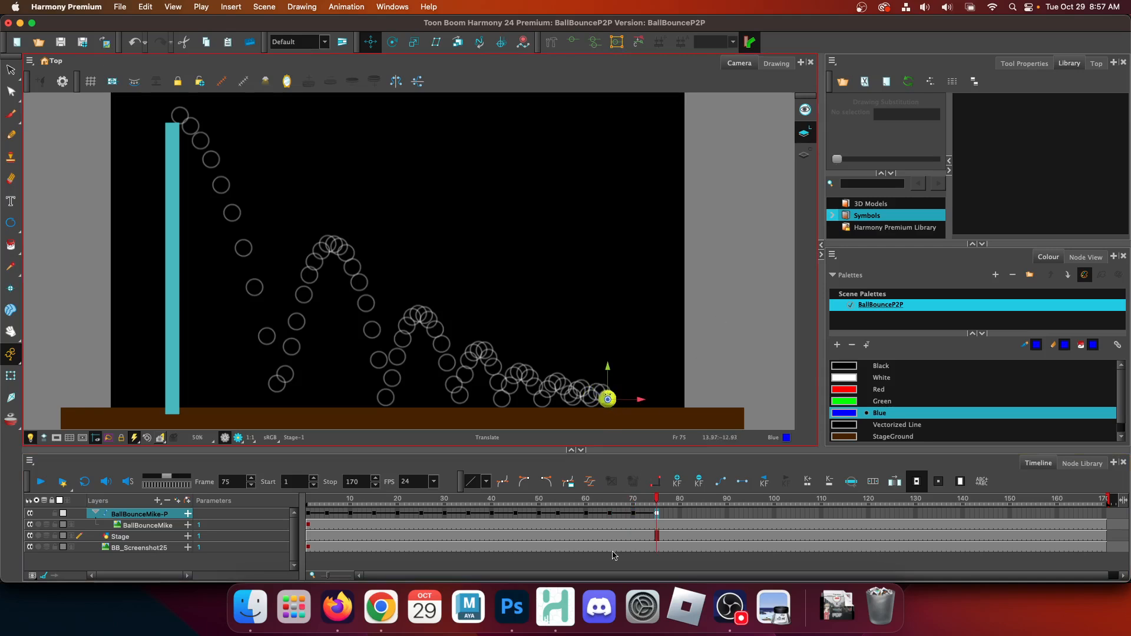
# Play the animation from frame 1 to review the ball's motion over the whole path.
pyautogui.moveTo(564, 500); pyautogui.dragTo(199, 468)
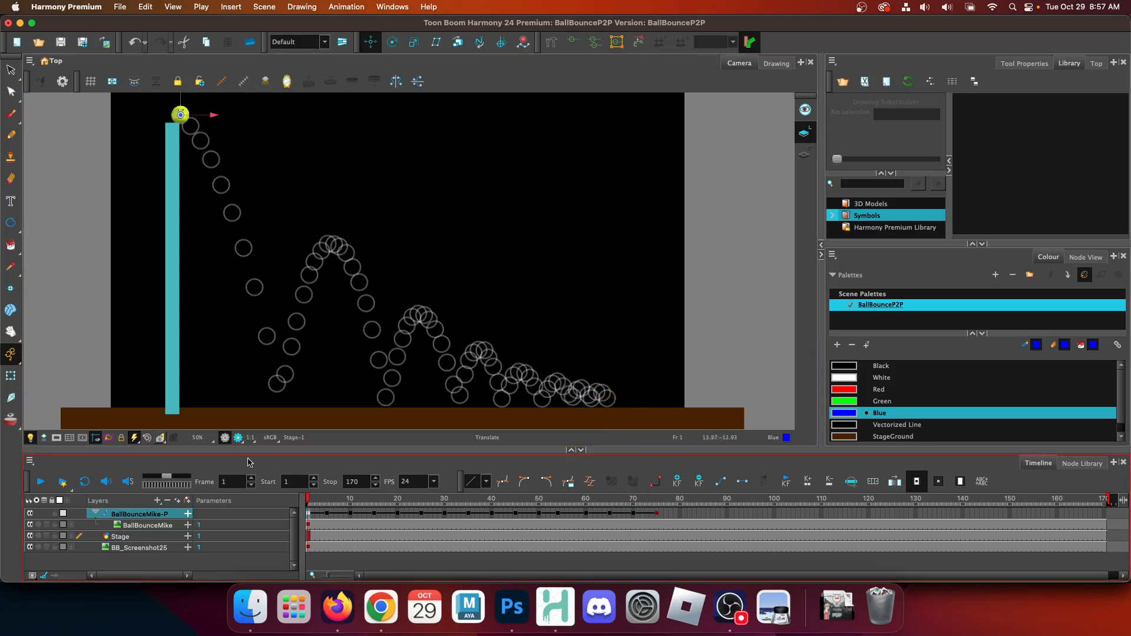
pyautogui.click(40, 483)
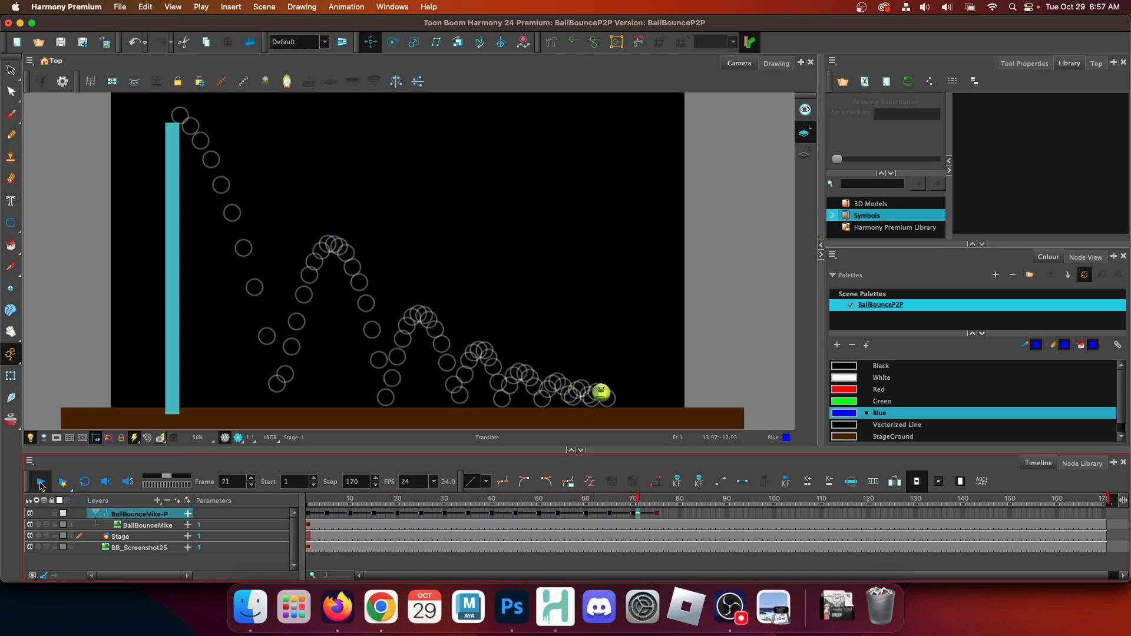
pyautogui.moveTo(446, 499); pyautogui.dragTo(280, 496)
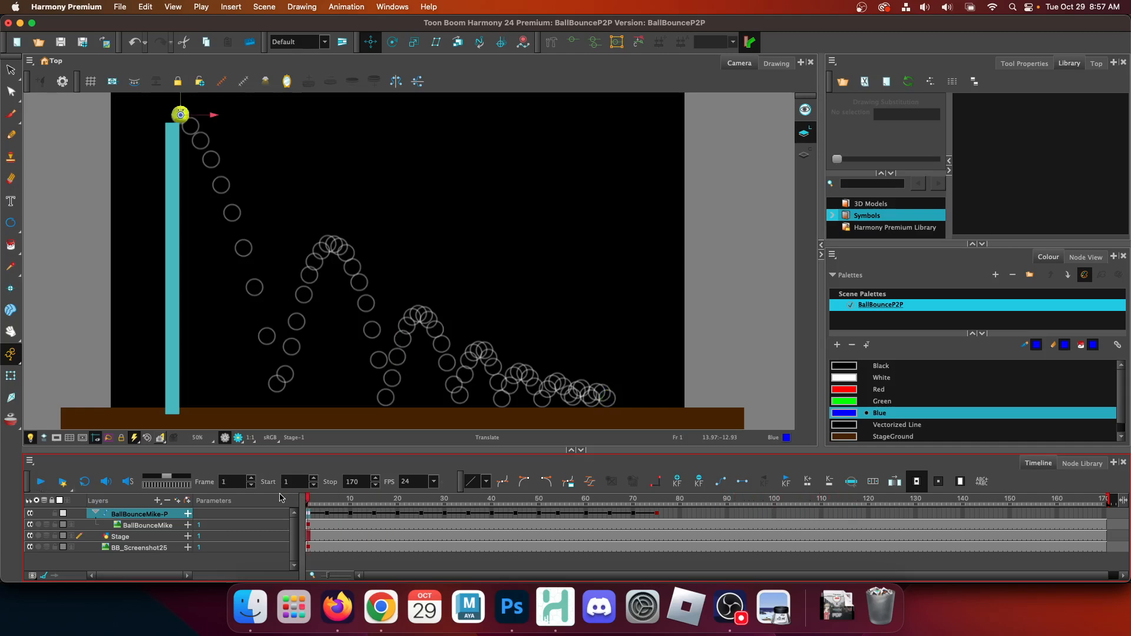
pyautogui.click(33, 484)
pyautogui.click(33, 484)
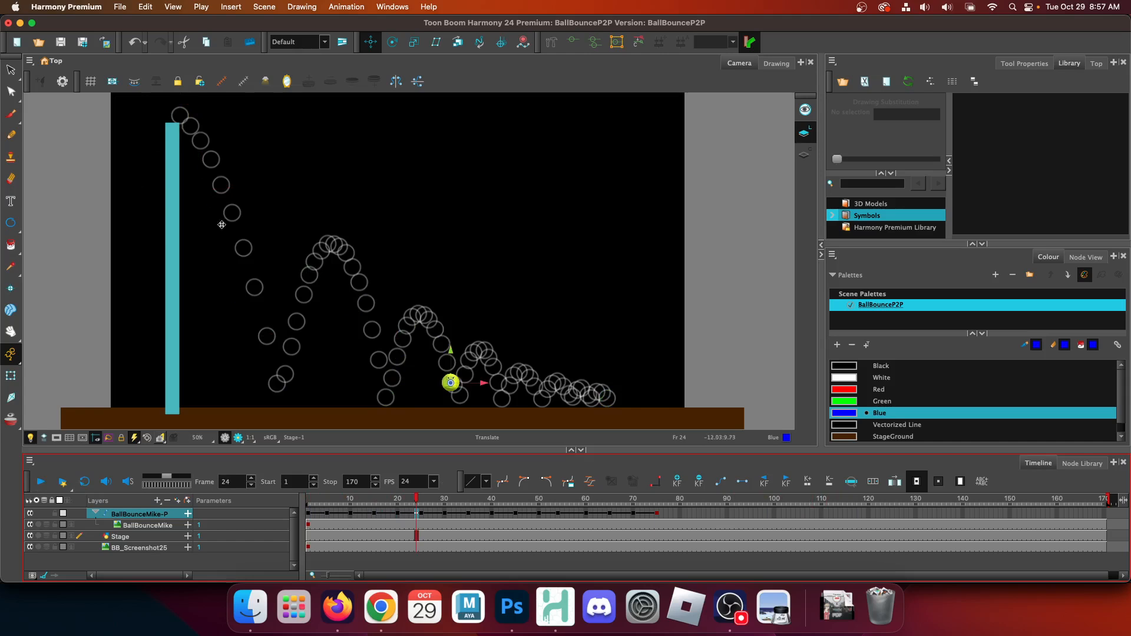
pyautogui.moveTo(274, 384); pyautogui.dragTo(283, 399)
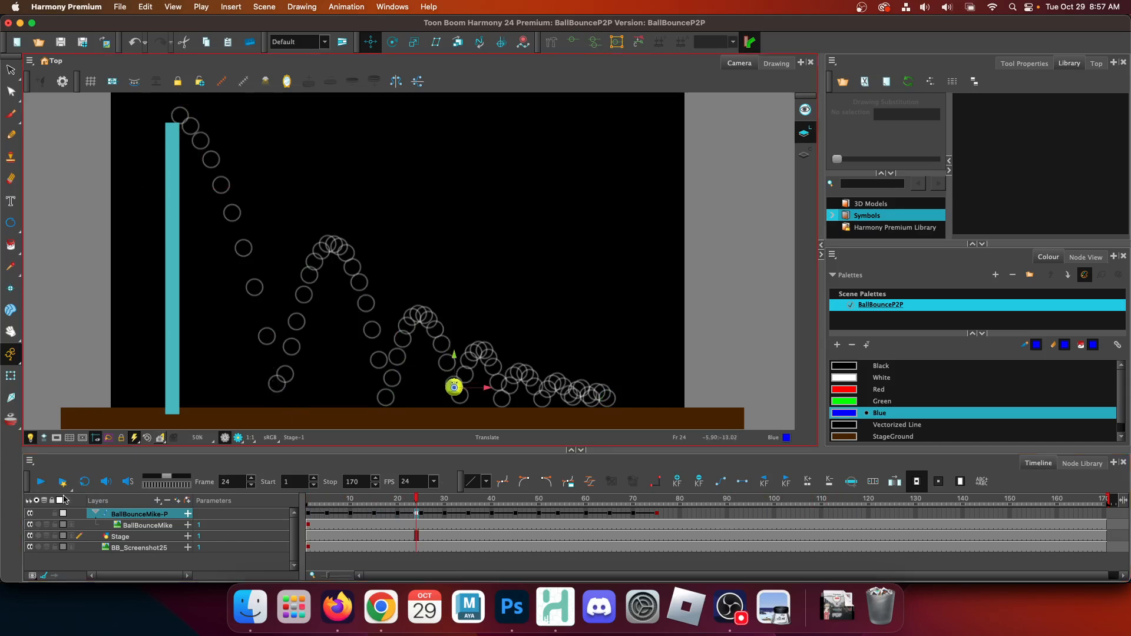
pyautogui.hotkey('ctrl', 'z')
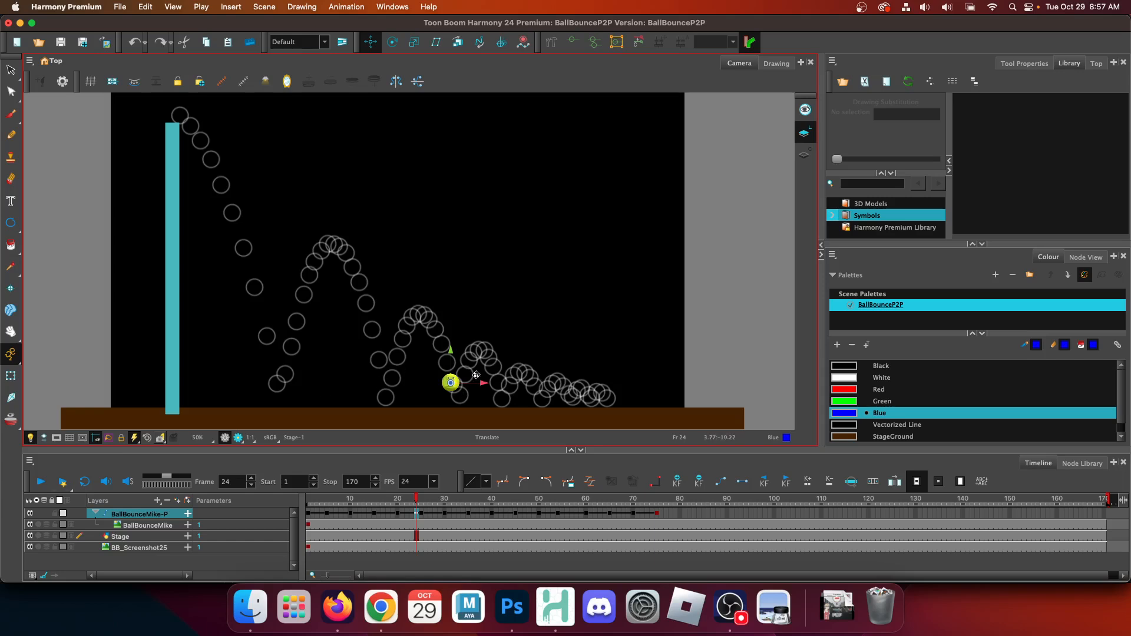
# Show the control of the ball's peg at frame 1 to display its motion path in the camera view.
pyautogui.moveTo(309, 498); pyautogui.dragTo(243, 514)
pyautogui.click(658, 515)
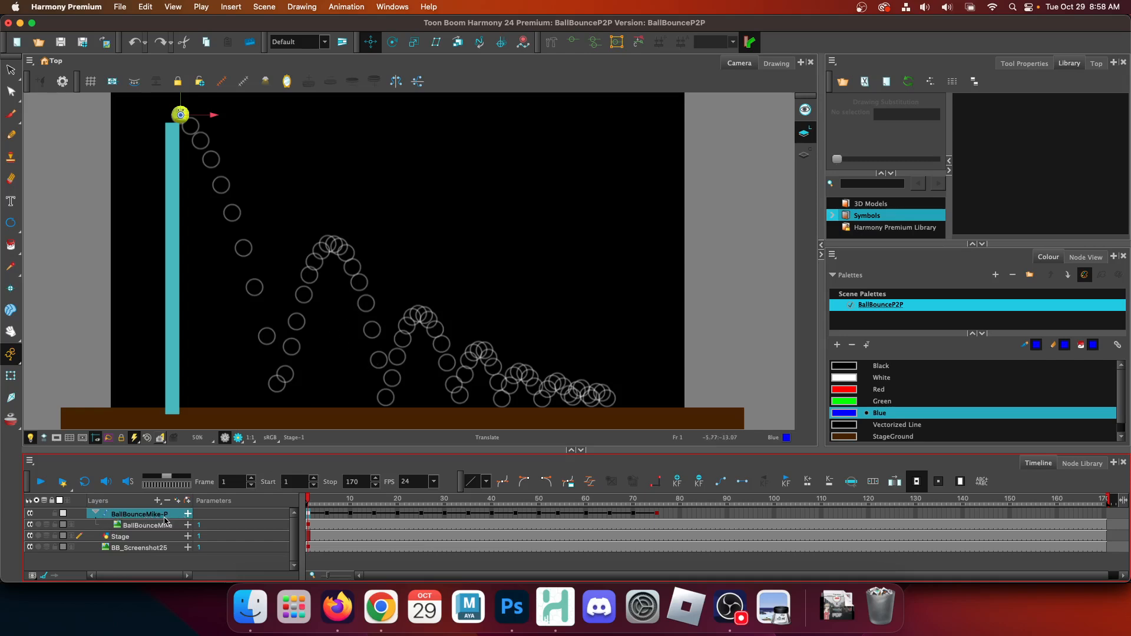
pyautogui.click(173, 7)
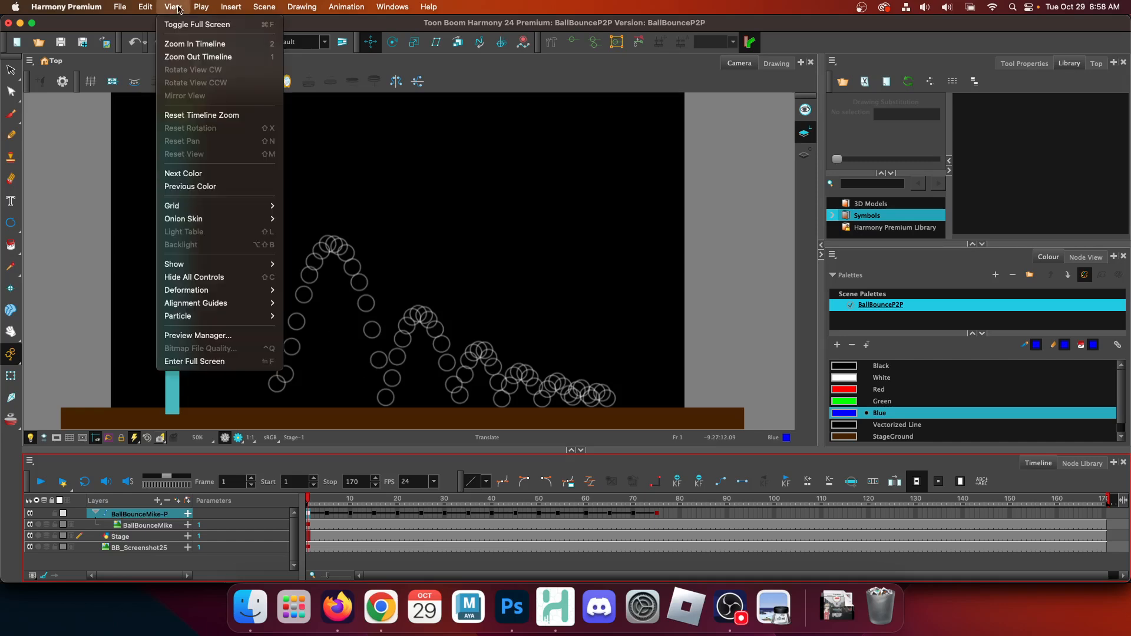
pyautogui.moveTo(227, 266)
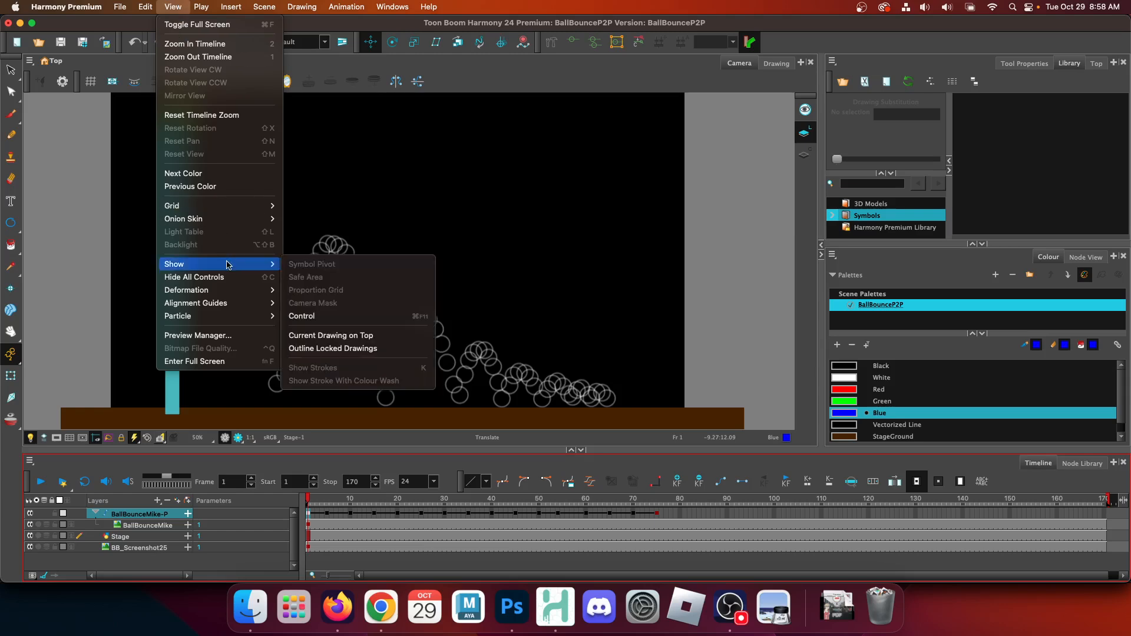
pyautogui.click(321, 317)
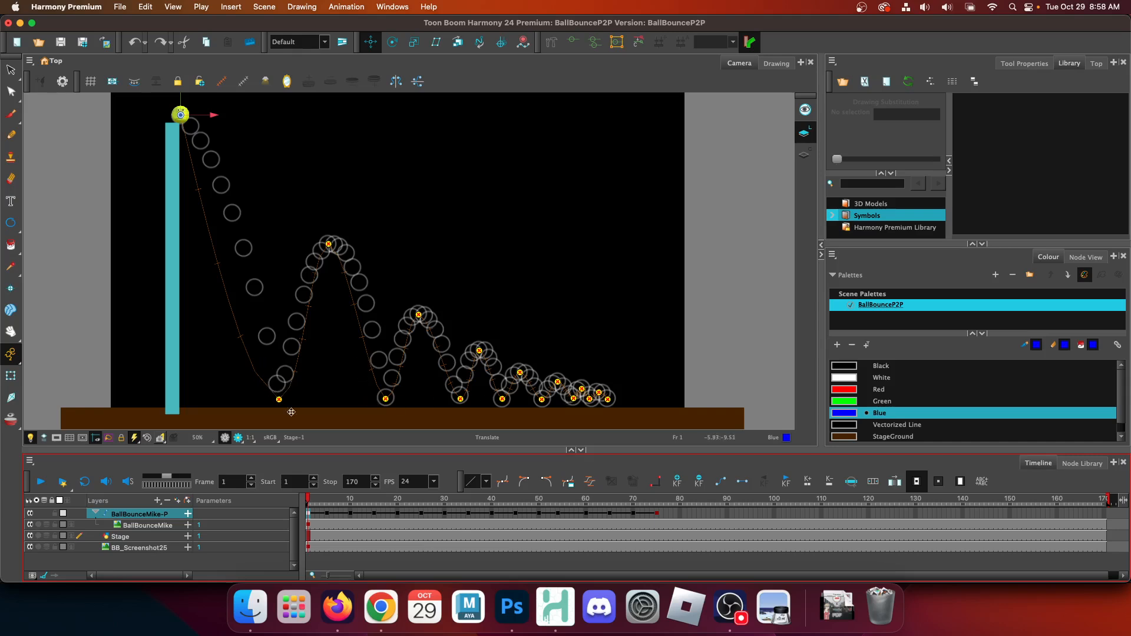
# Play the bounce from frame 1 and scrub up to frame 20 to compare the timing with the reference path.
pyautogui.moveTo(311, 498)
pyautogui.mouseDown()
pyautogui.moveTo(425, 493)
pyautogui.moveTo(307, 498)
pyautogui.mouseUp()
pyautogui.click(41, 482)
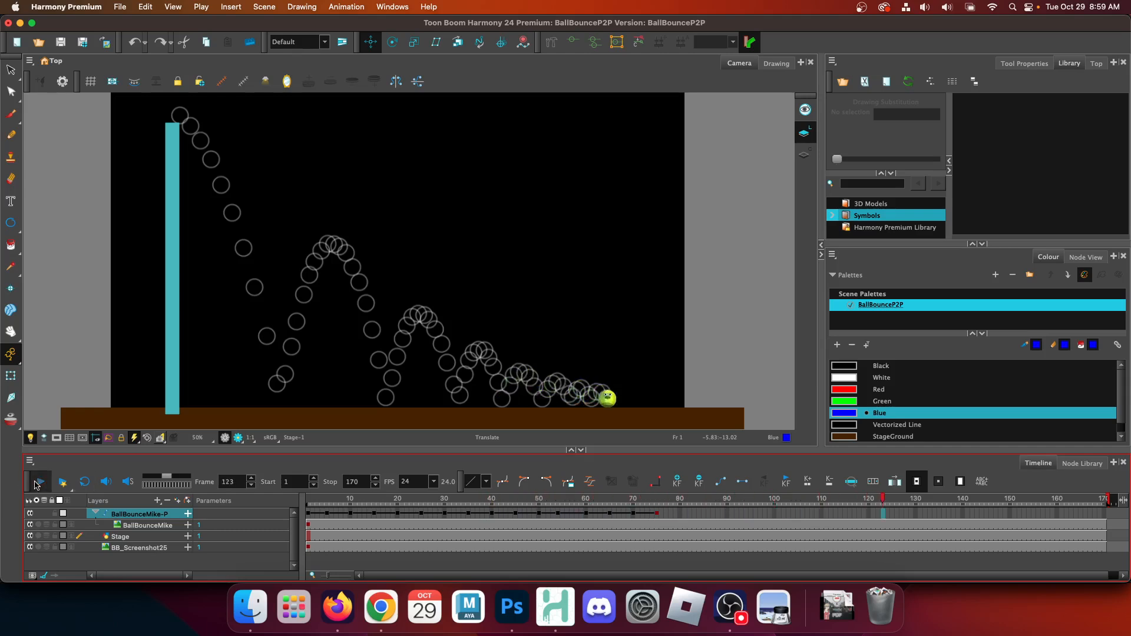
pyautogui.click(40, 482)
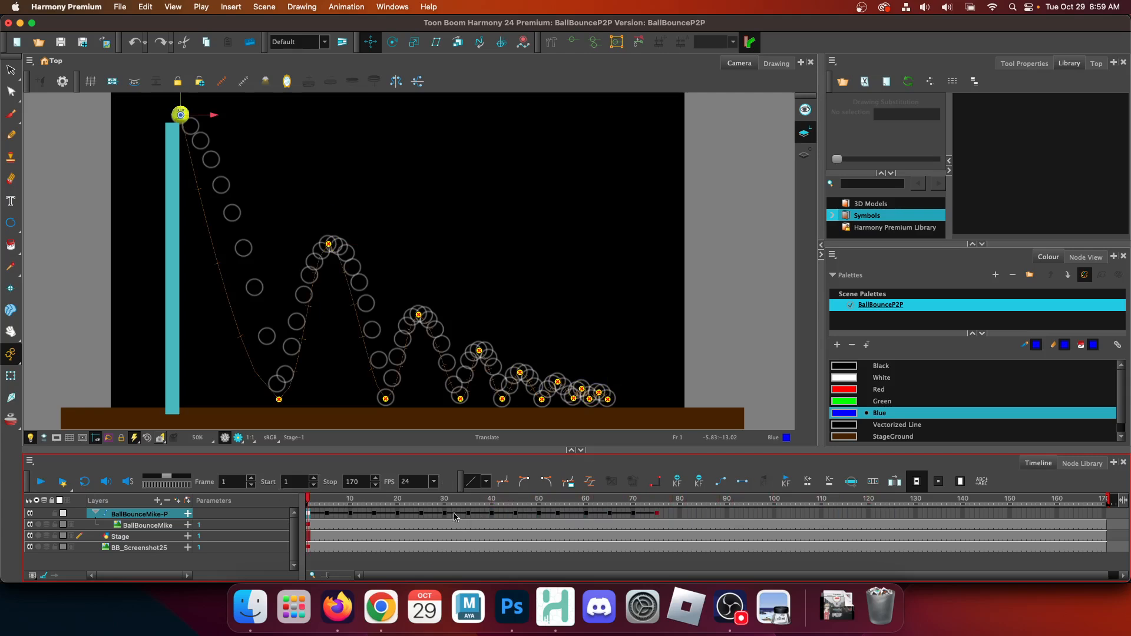
pyautogui.moveTo(310, 502); pyautogui.dragTo(399, 502)
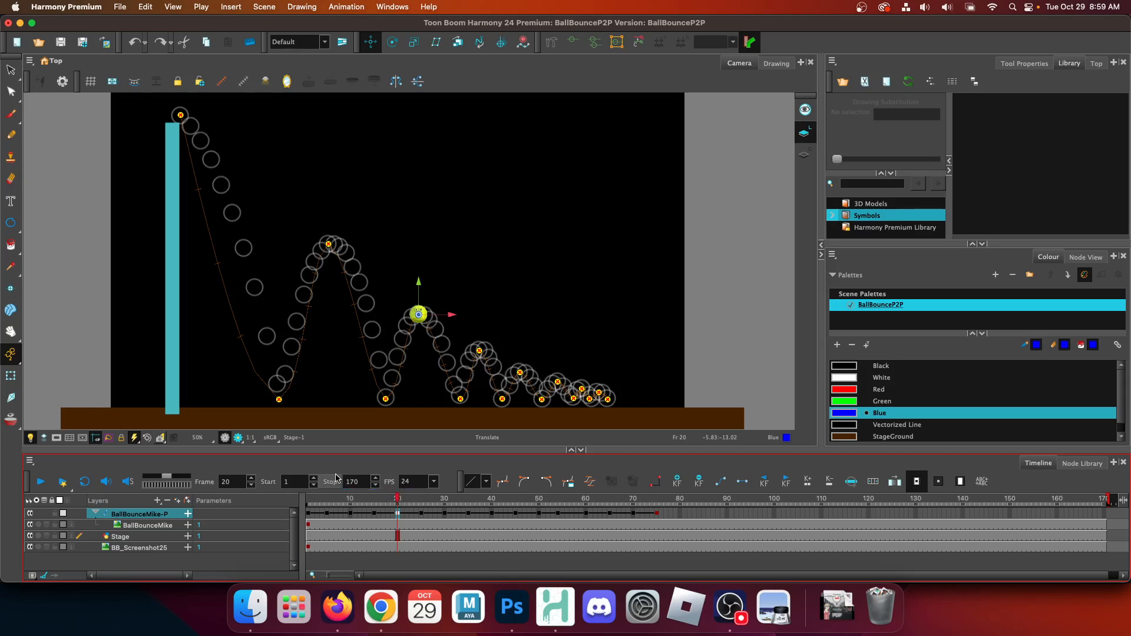
pyautogui.moveTo(363, 500); pyautogui.dragTo(290, 492)
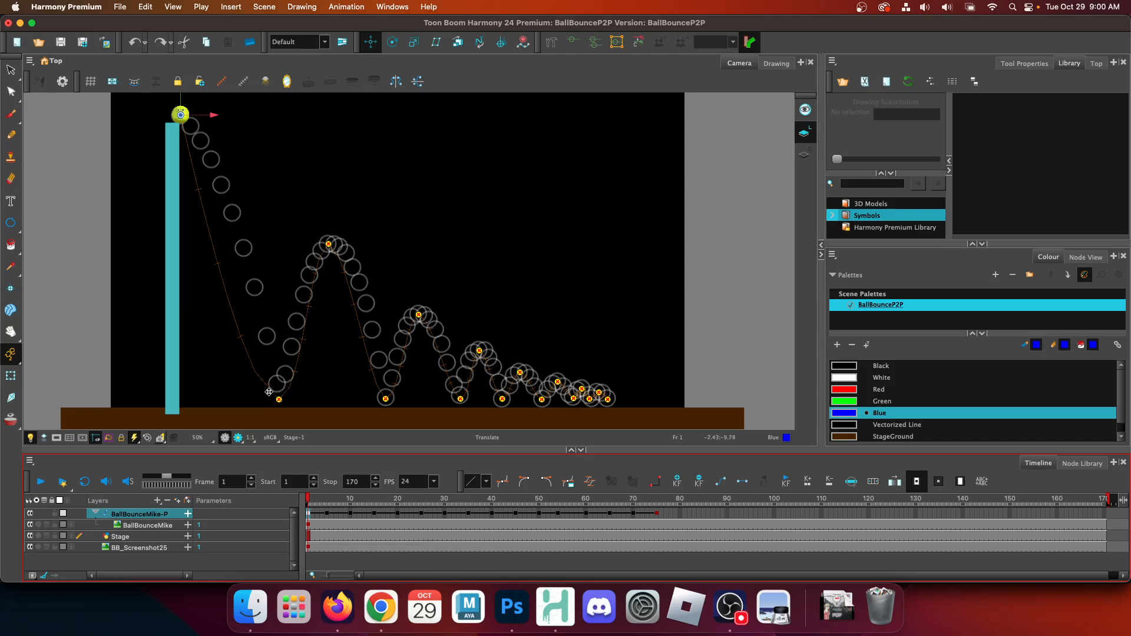
pyautogui.click(328, 516)
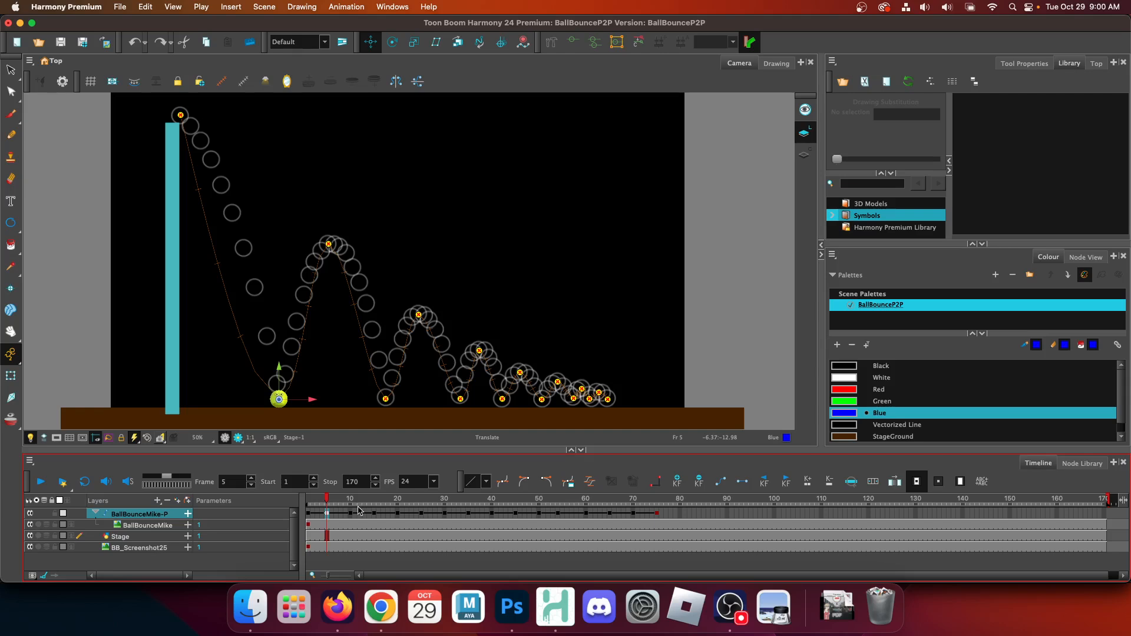
pyautogui.click(666, 516)
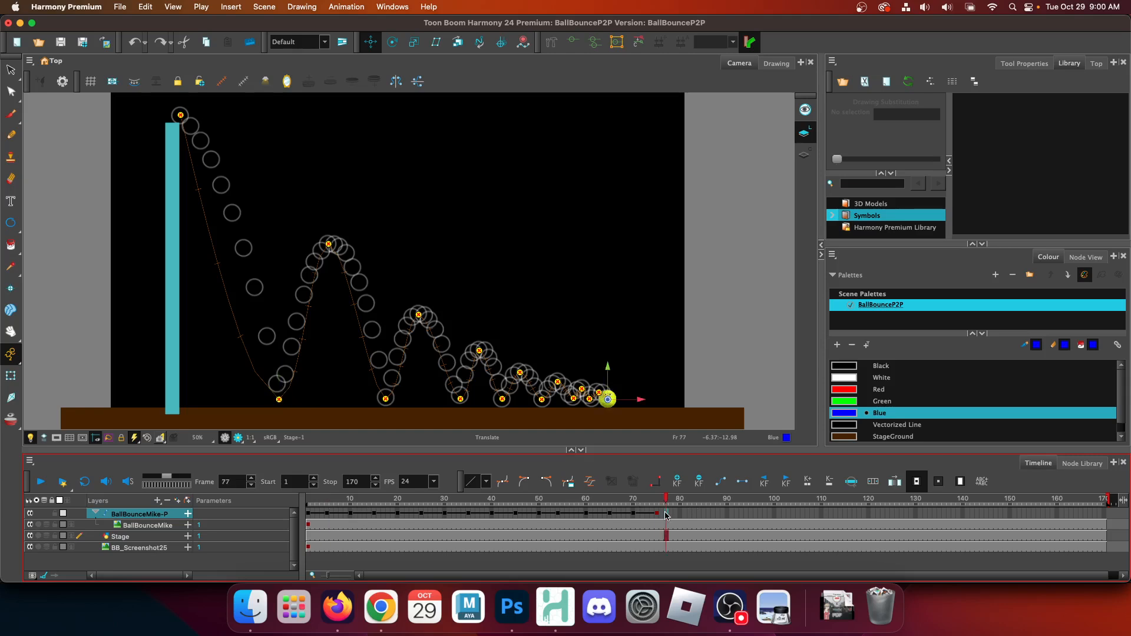
pyautogui.moveTo(666, 516); pyautogui.dragTo(351, 515)
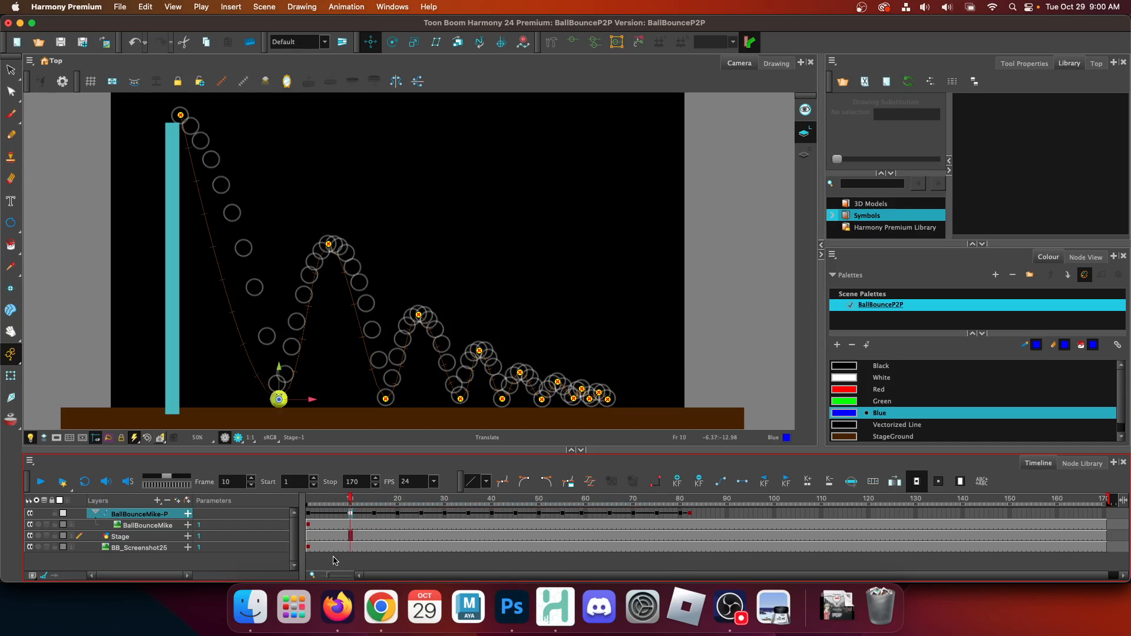
pyautogui.press('super+z')
# Increase the peg's exposure at frame 3 by five frames, moving the first ground contact to frame 10.
pyautogui.click(319, 516)
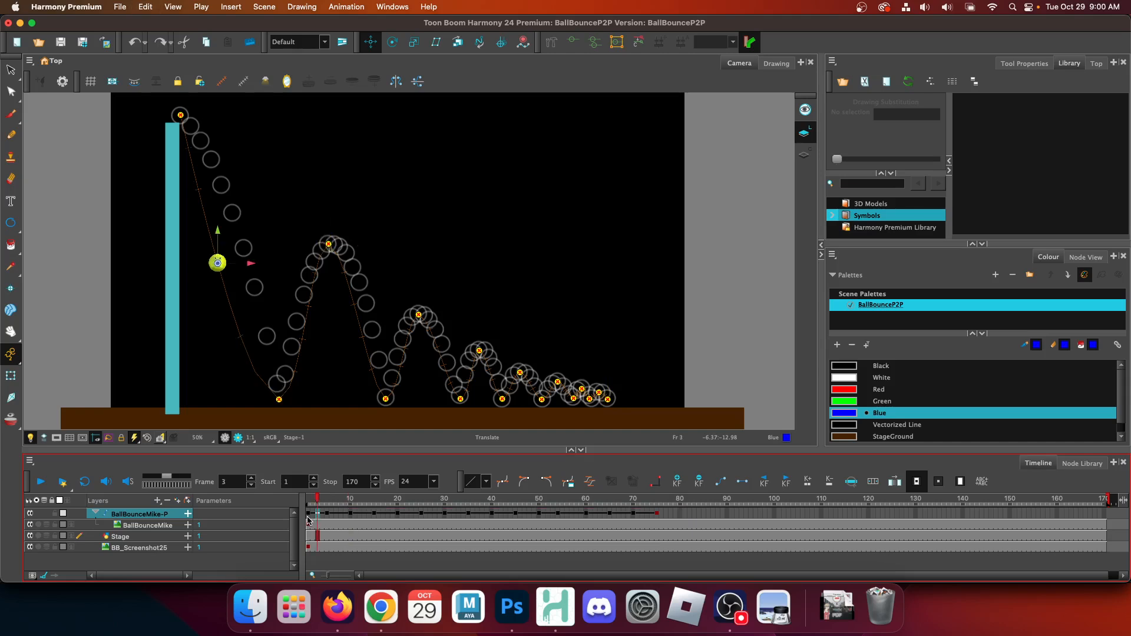
pyautogui.moveTo(321, 500)
pyautogui.mouseDown()
pyautogui.moveTo(308, 500)
pyautogui.moveTo(318, 501)
pyautogui.mouseUp()
pyautogui.rightClick(319, 516)
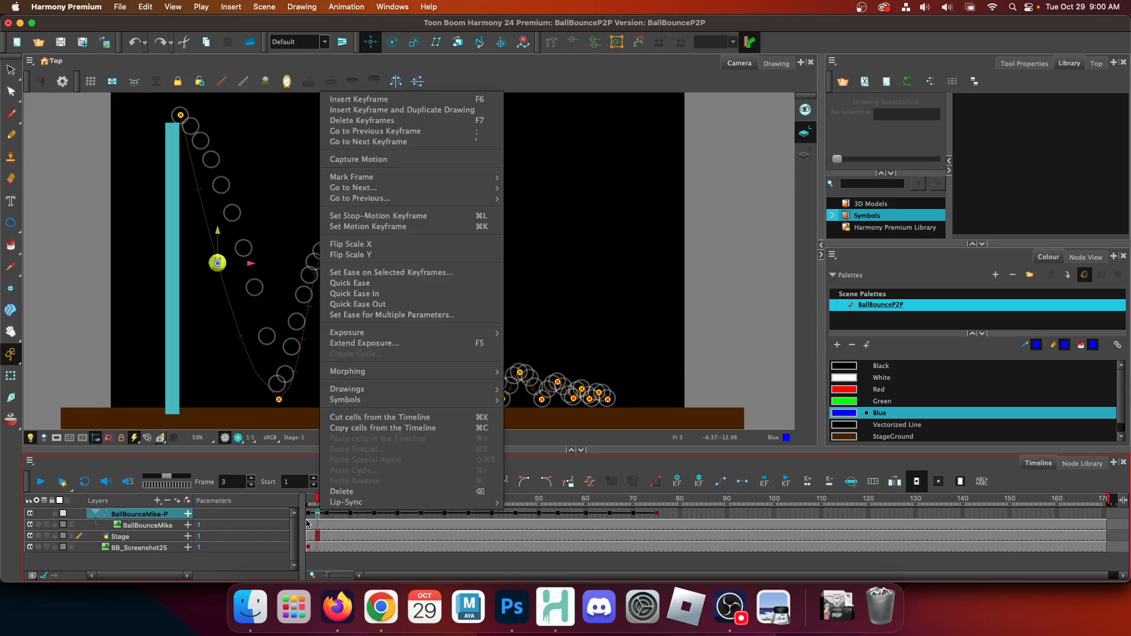
pyautogui.moveTo(453, 335)
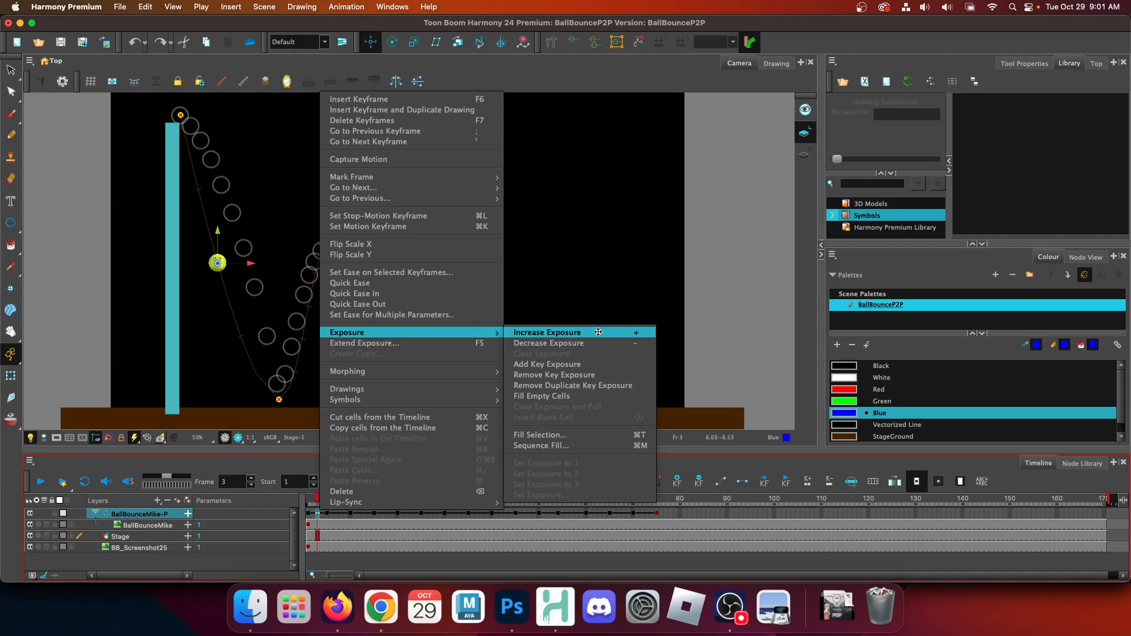
pyautogui.click(635, 336)
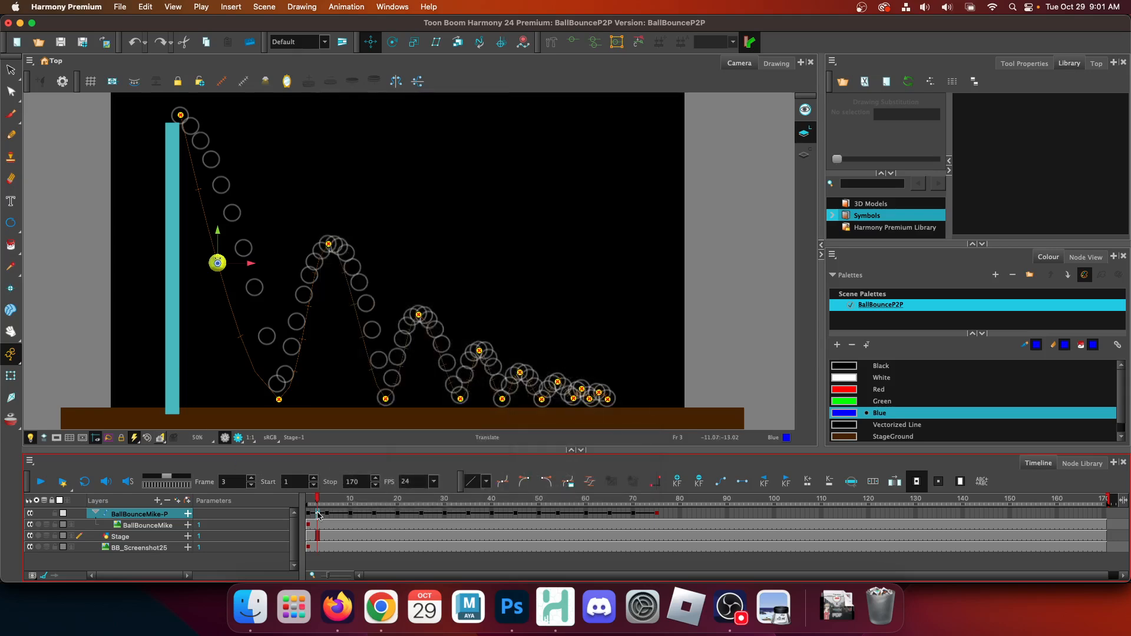
pyautogui.press('+')
pyautogui.press('+')
pyautogui.press('+')
pyautogui.press('+')
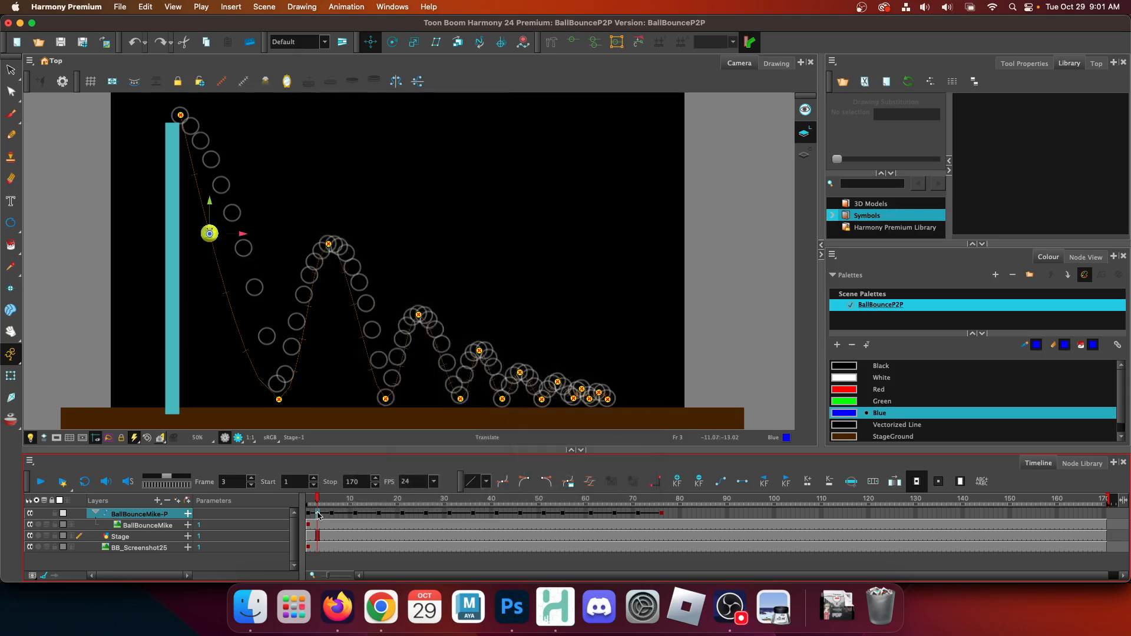
pyautogui.press('+')
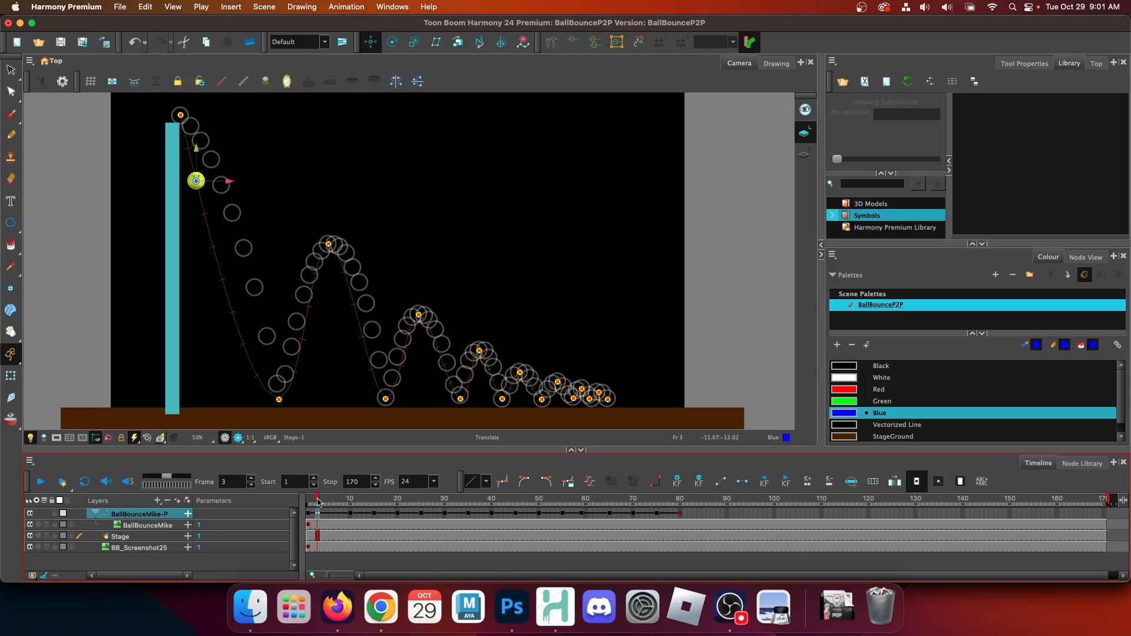
# Check the first drop, then increase the peg's exposure at frame 14 by three frames, moving the first bounce's peak to frame 18.
pyautogui.click(307, 503)
pyautogui.moveTo(307, 503); pyautogui.dragTo(331, 504)
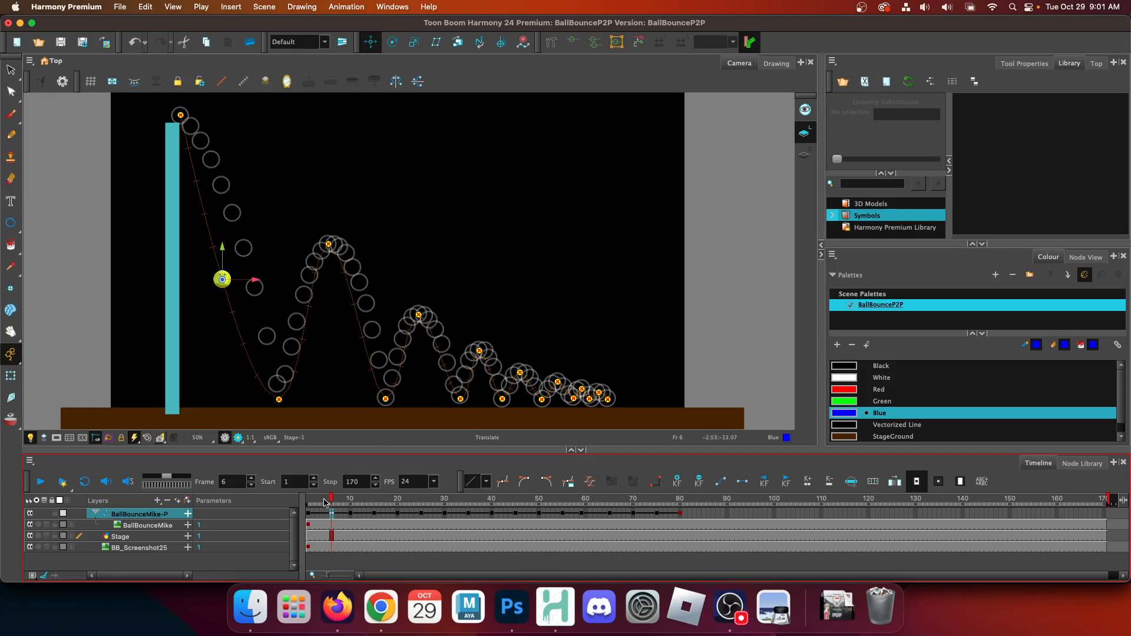
pyautogui.moveTo(333, 501); pyautogui.dragTo(350, 502)
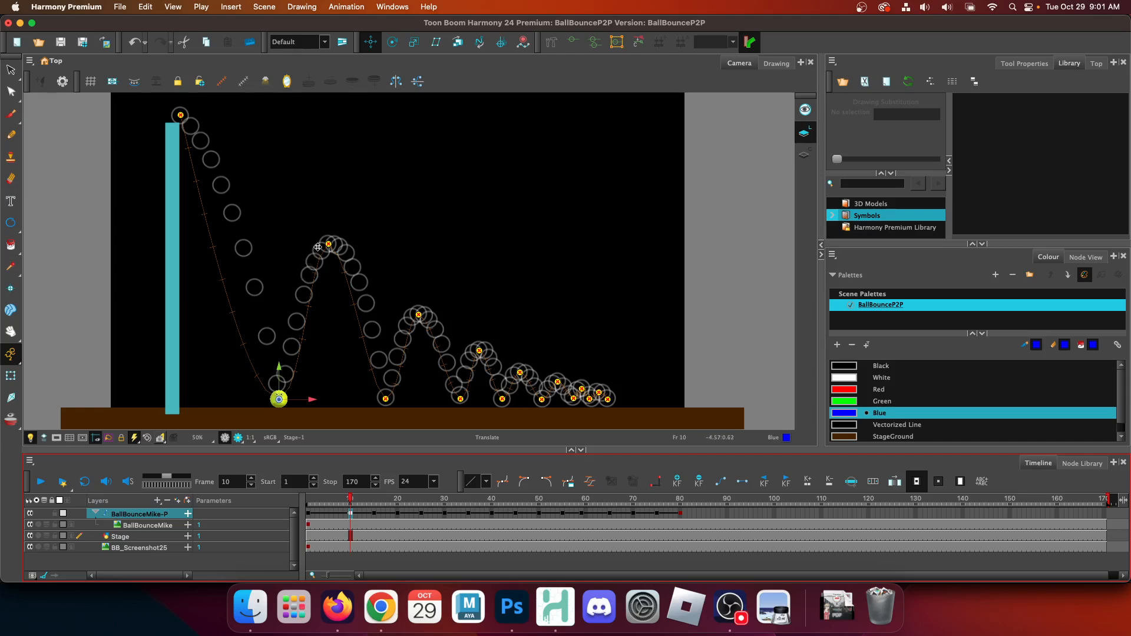
pyautogui.click(360, 513)
pyautogui.click(369, 514)
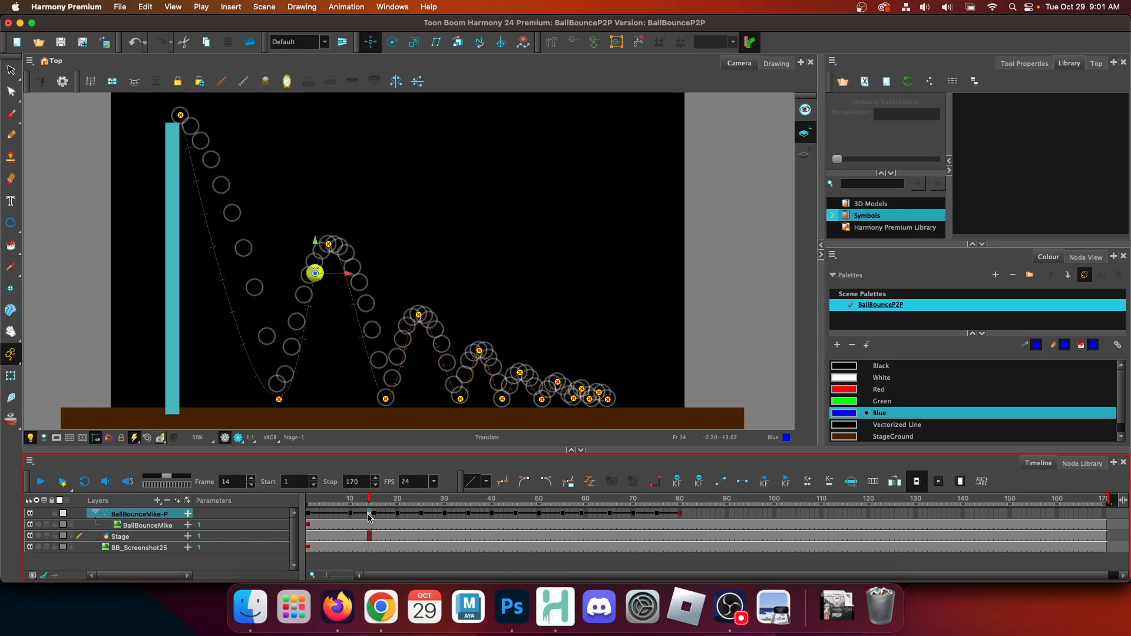
pyautogui.press('+')
pyautogui.press('+')
pyautogui.press('+')
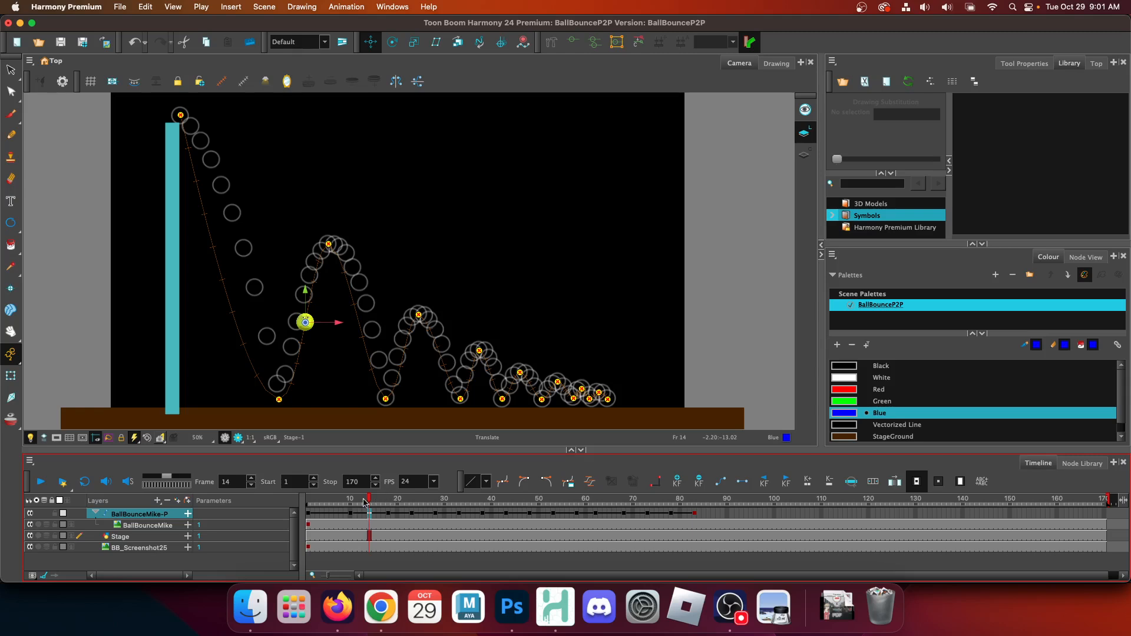
# Play the retimed animation from frame 1 to review the first drop and bounce.
pyautogui.moveTo(369, 498); pyautogui.dragTo(175, 494)
pyautogui.click(41, 482)
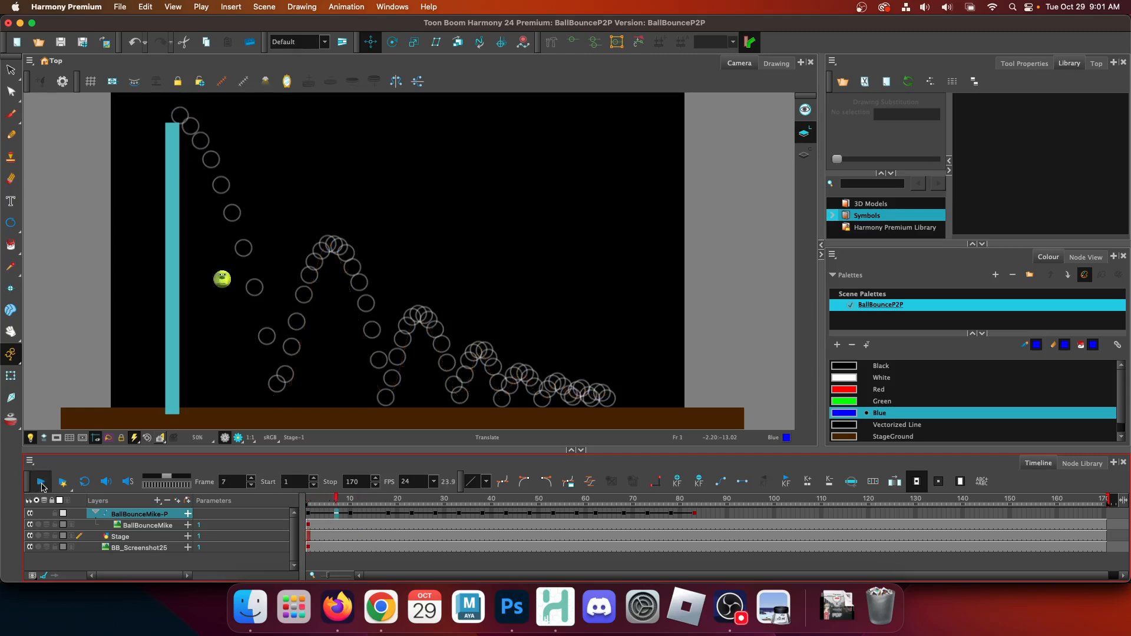
pyautogui.click(41, 482)
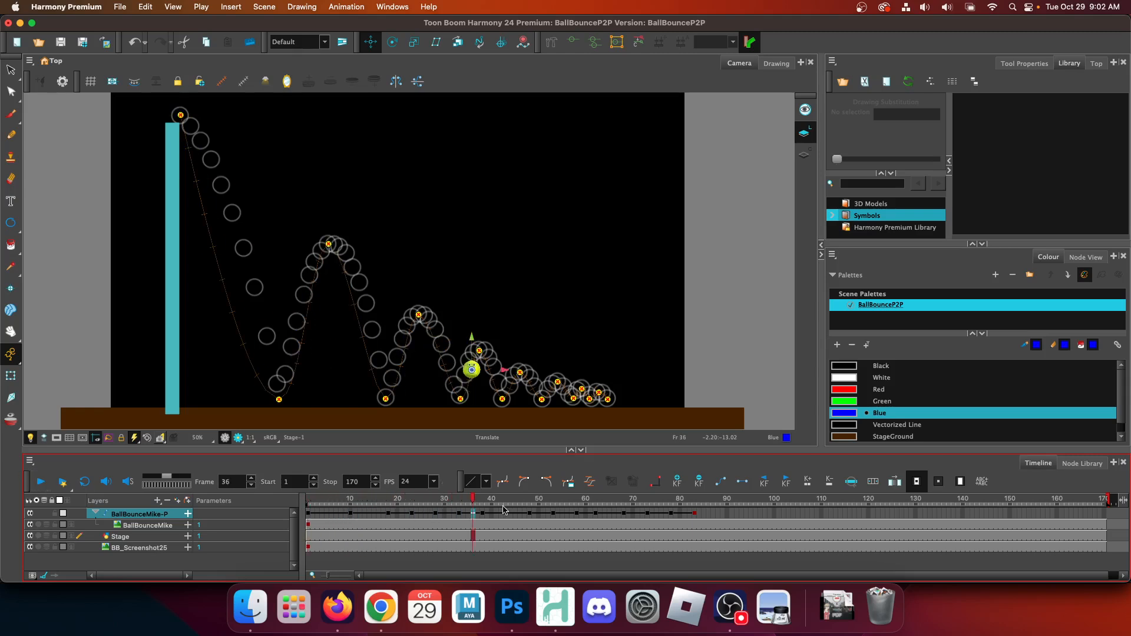
# Increase the peg's exposure at frame 21 by four frames, moving the second ground contact to frame 27.
pyautogui.click(306, 495)
pyautogui.moveTo(305, 495); pyautogui.dragTo(388, 498)
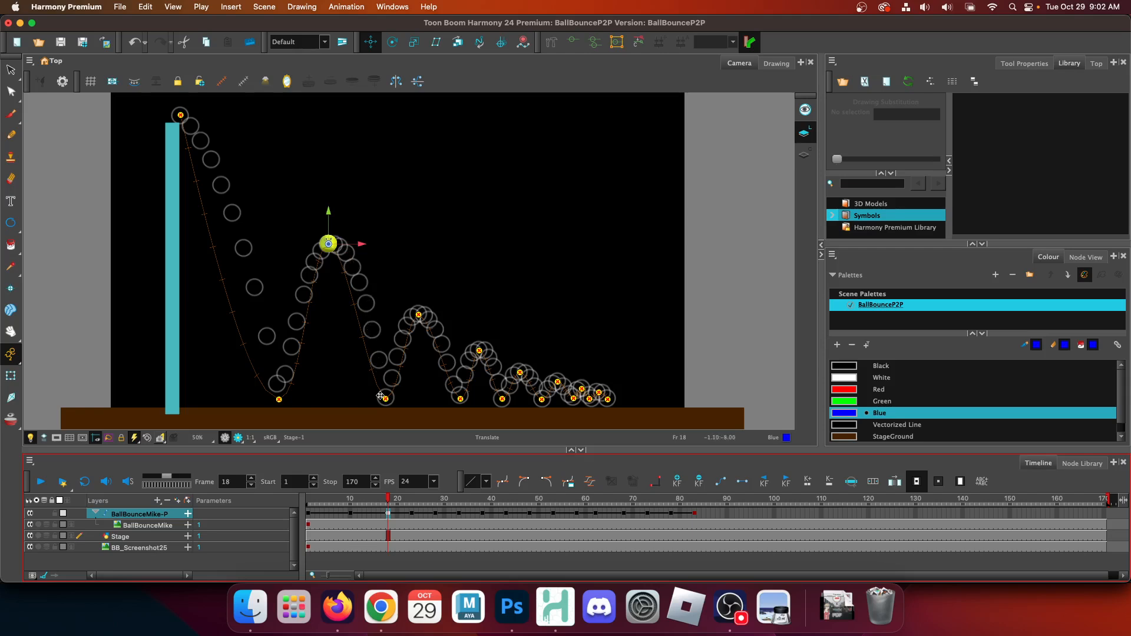
pyautogui.click(403, 519)
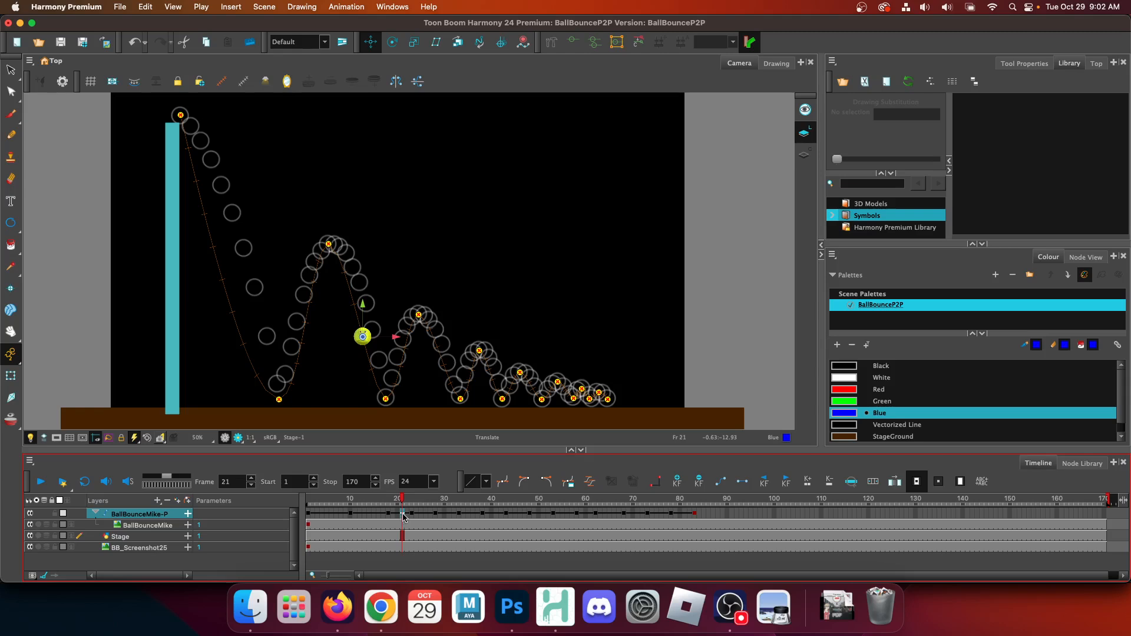
pyautogui.press('+')
pyautogui.press('+')
pyautogui.press('+')
pyautogui.press('+')
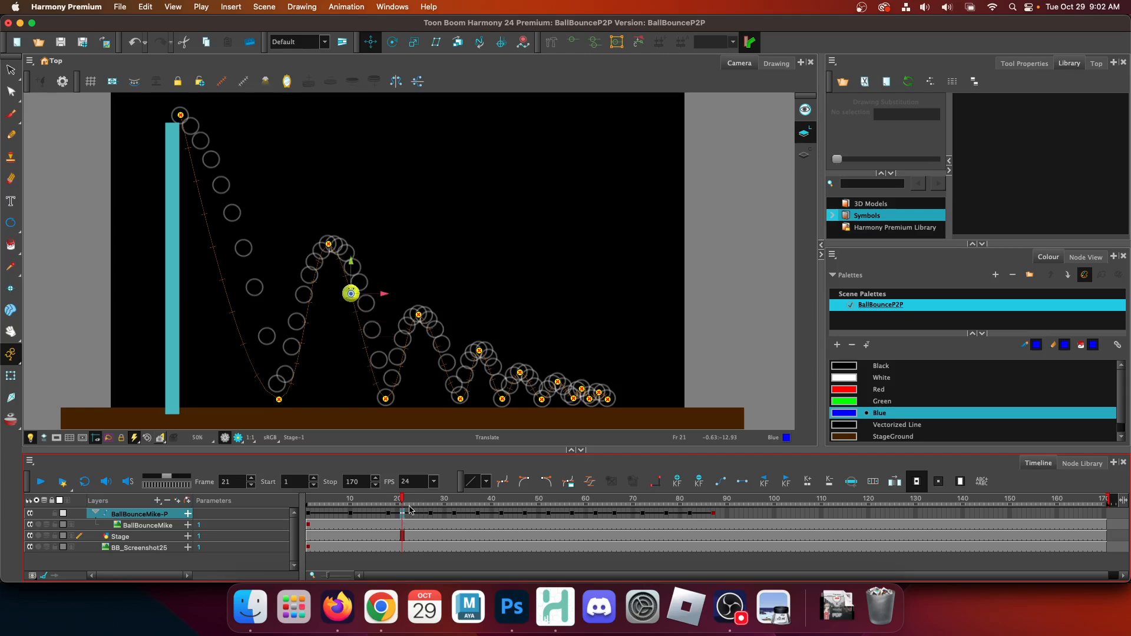
# Lengthen the second bounce by one frame before its peak at frame 33 and two frames at frame 36, moving the third contact to frame 40.
pyautogui.moveTo(405, 500); pyautogui.dragTo(430, 503)
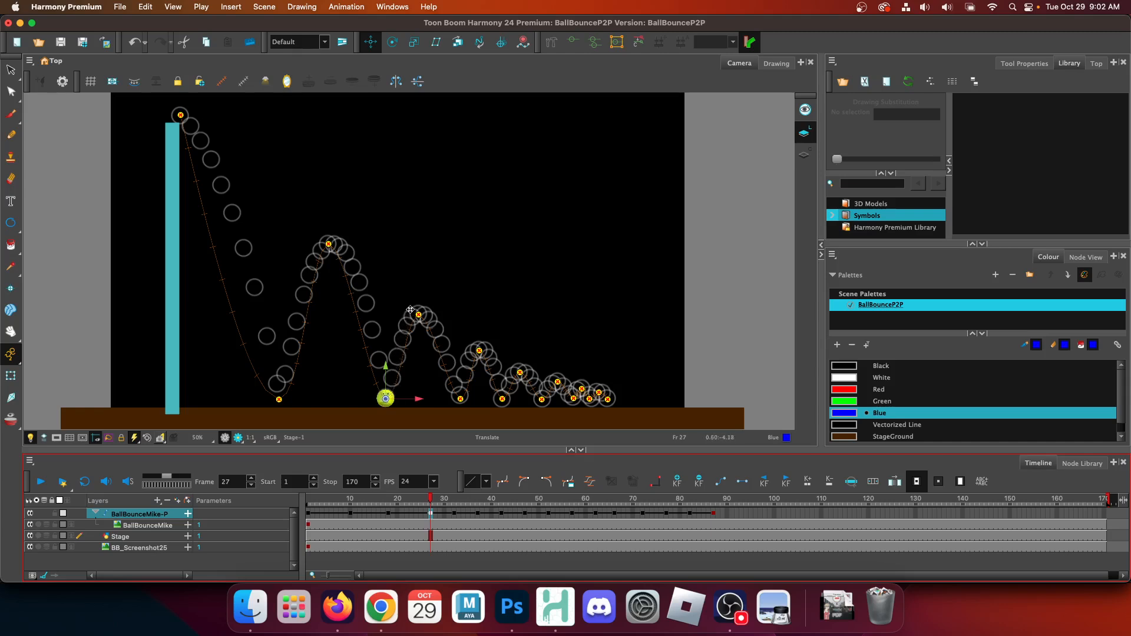
pyautogui.moveTo(440, 508); pyautogui.dragTo(459, 503)
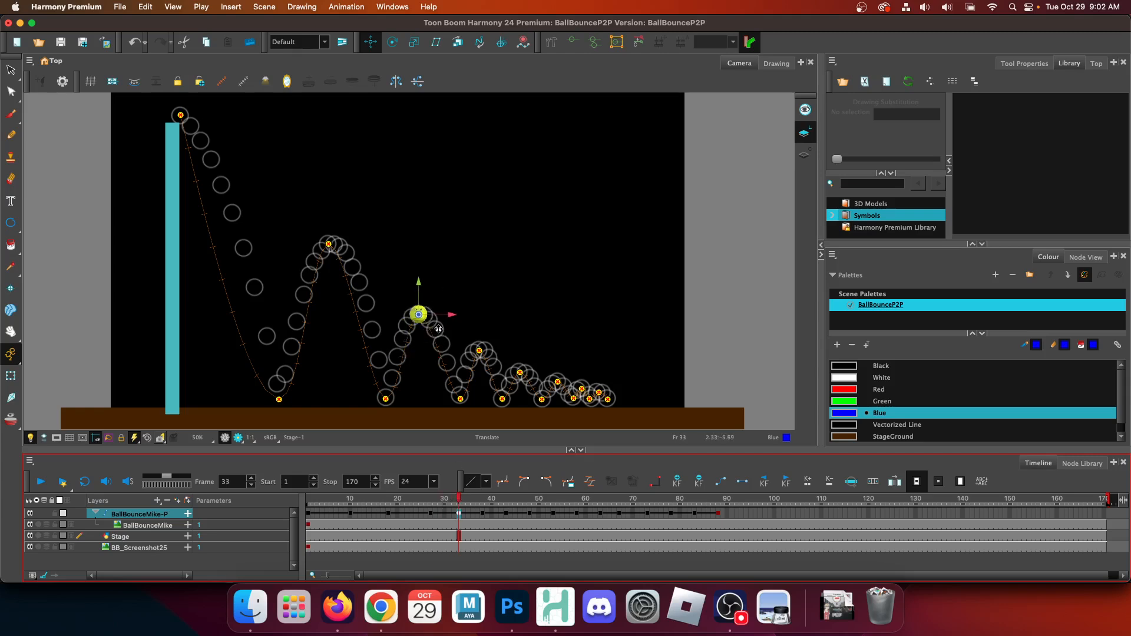
pyautogui.click(472, 511)
pyautogui.press('+')
pyautogui.press('+')
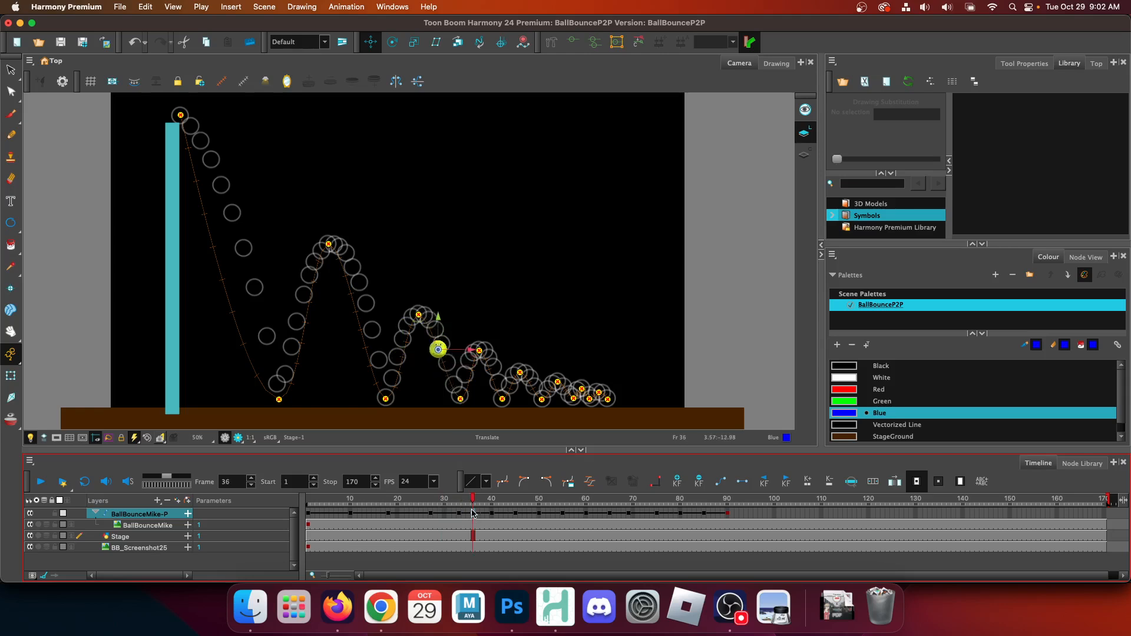
pyautogui.click(472, 512)
pyautogui.moveTo(476, 501); pyautogui.dragTo(491, 501)
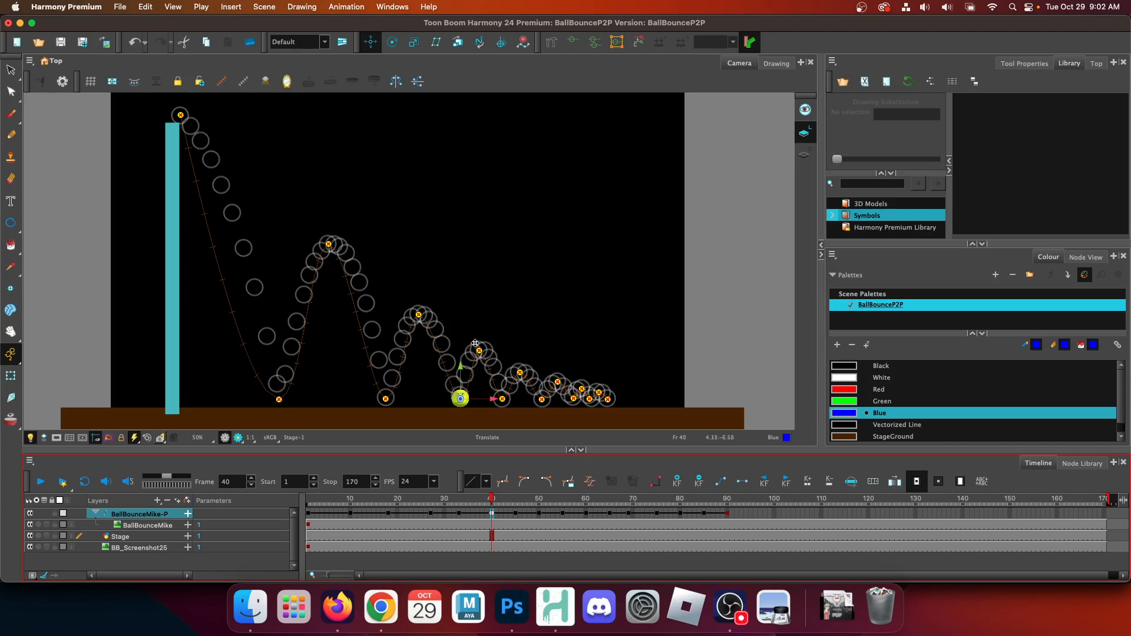
# Reduce the peg's exposure at frame 42 by one frame, moving the third bounce's peak to frame 44.
pyautogui.click(499, 507)
pyautogui.press('-')
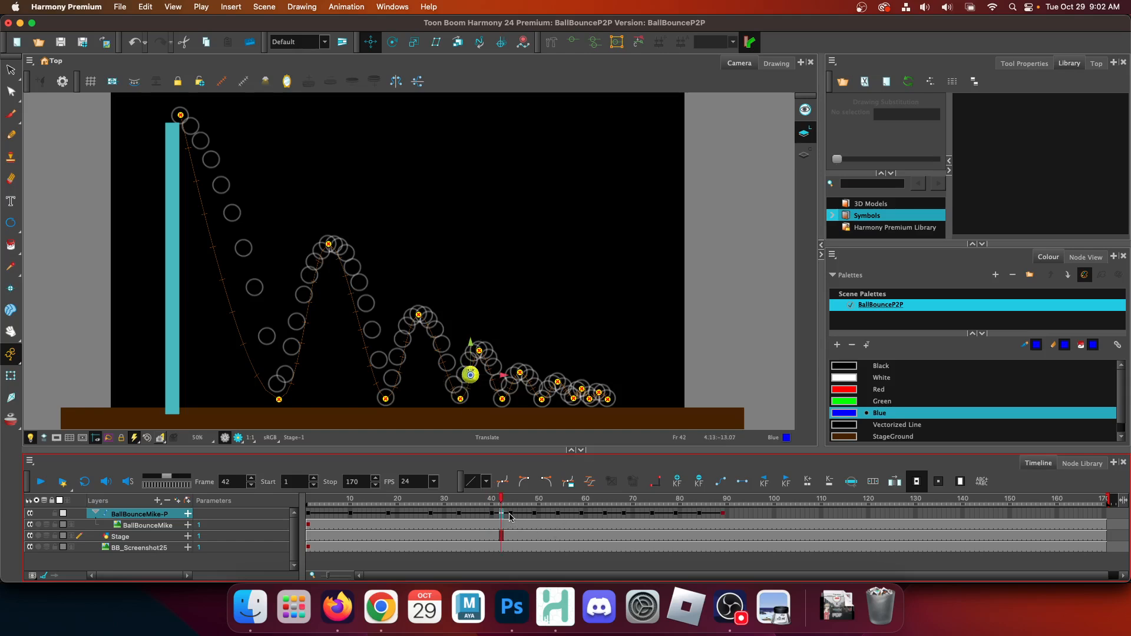
pyautogui.click(512, 512)
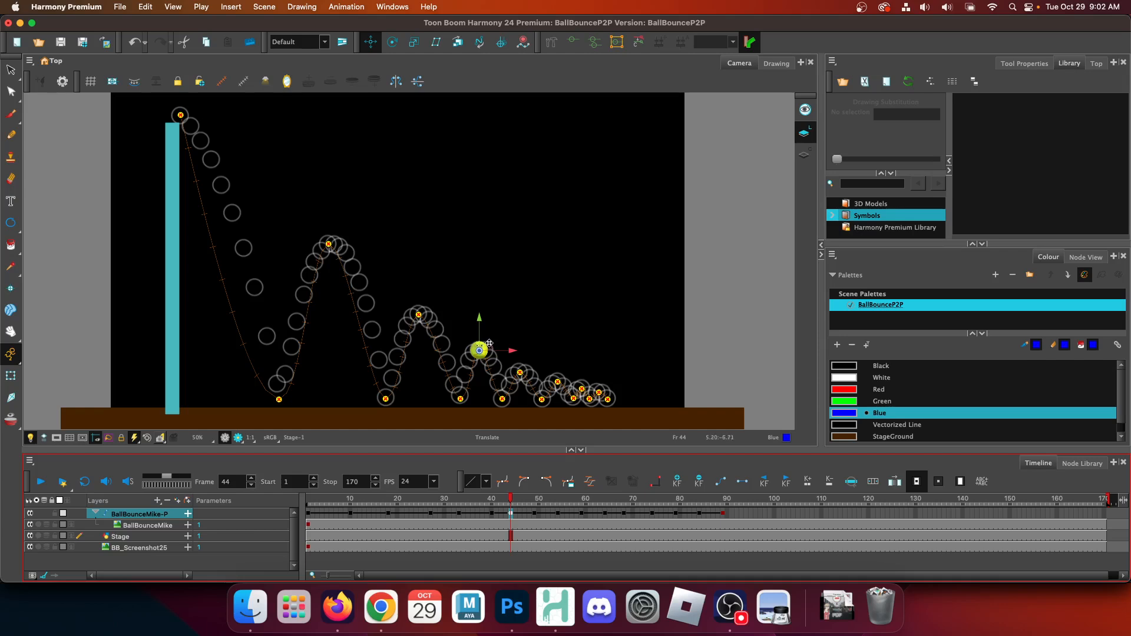
# Check the ground contact at frame 49, then reduce the peg's exposure at frame 51 by two frames, moving the fourth peak to frame 52.
pyautogui.click(535, 518)
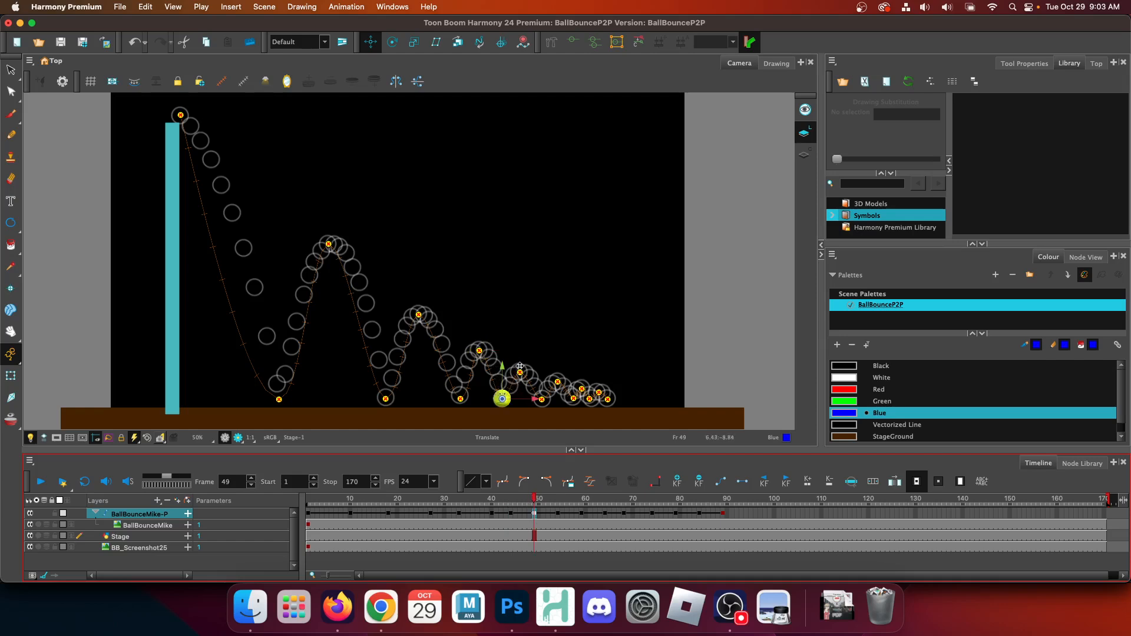
pyautogui.click(542, 512)
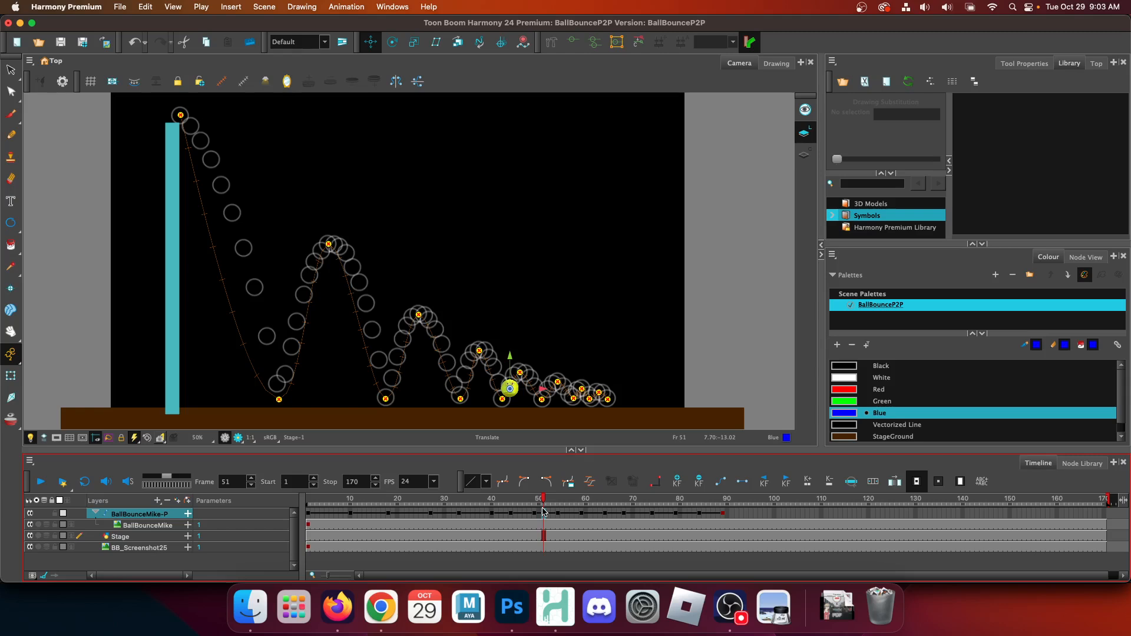
pyautogui.hotkey('ctrl', 'z')
pyautogui.hotkey('ctrl', 'z')
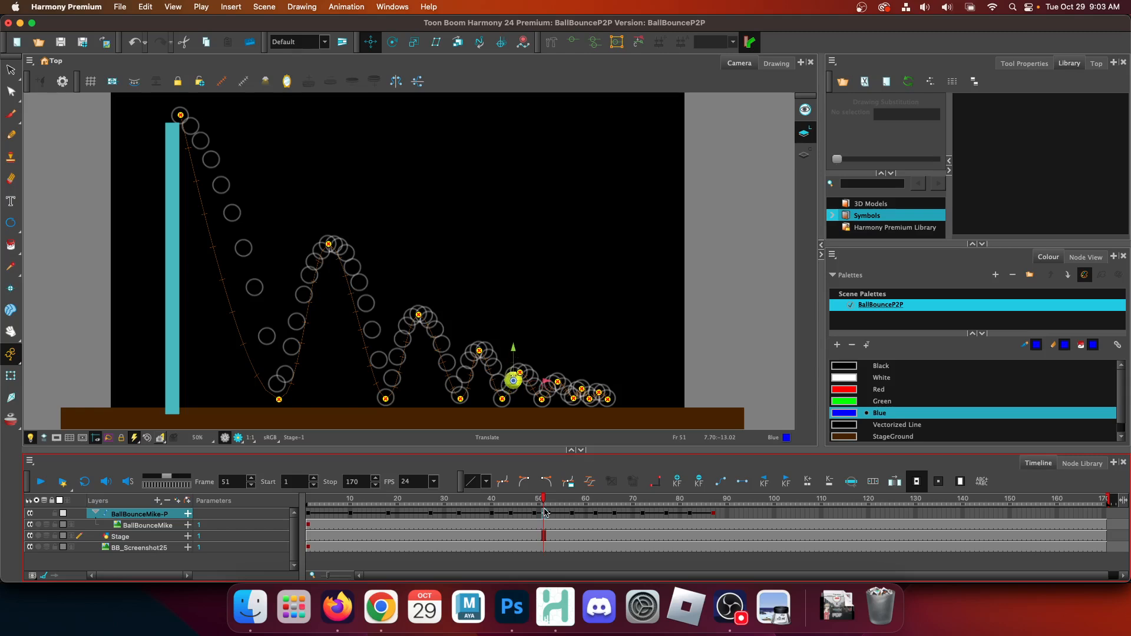
pyautogui.click(547, 513)
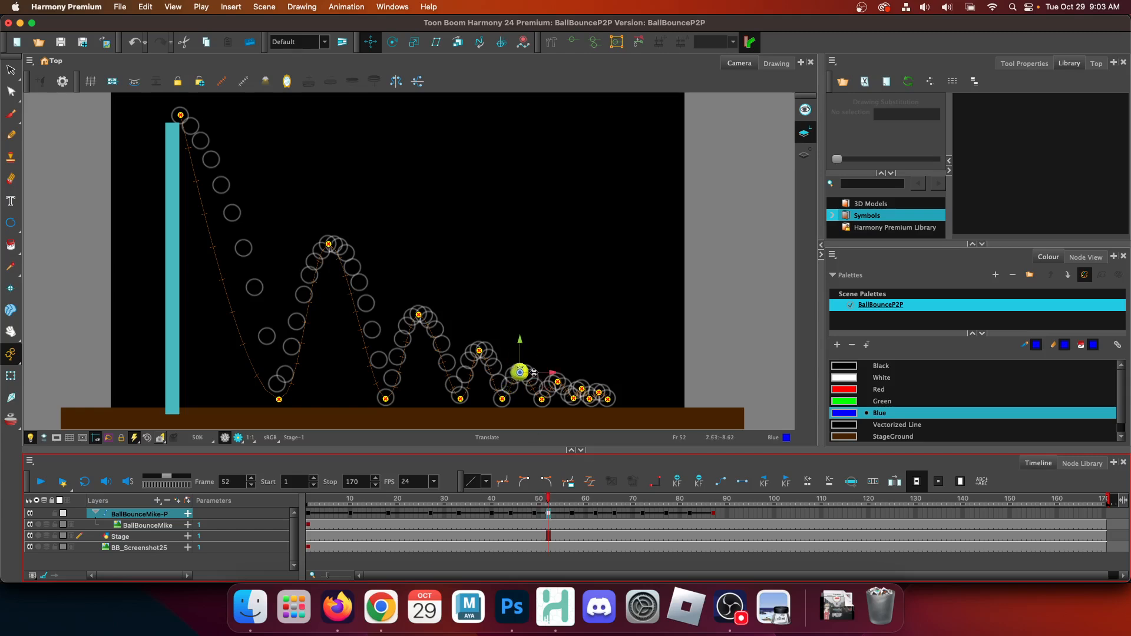
# Reduce the peg's exposure at frame 53 by one frame, moving the fifth ground contact to frame 56.
pyautogui.click(557, 512)
pyautogui.press('-')
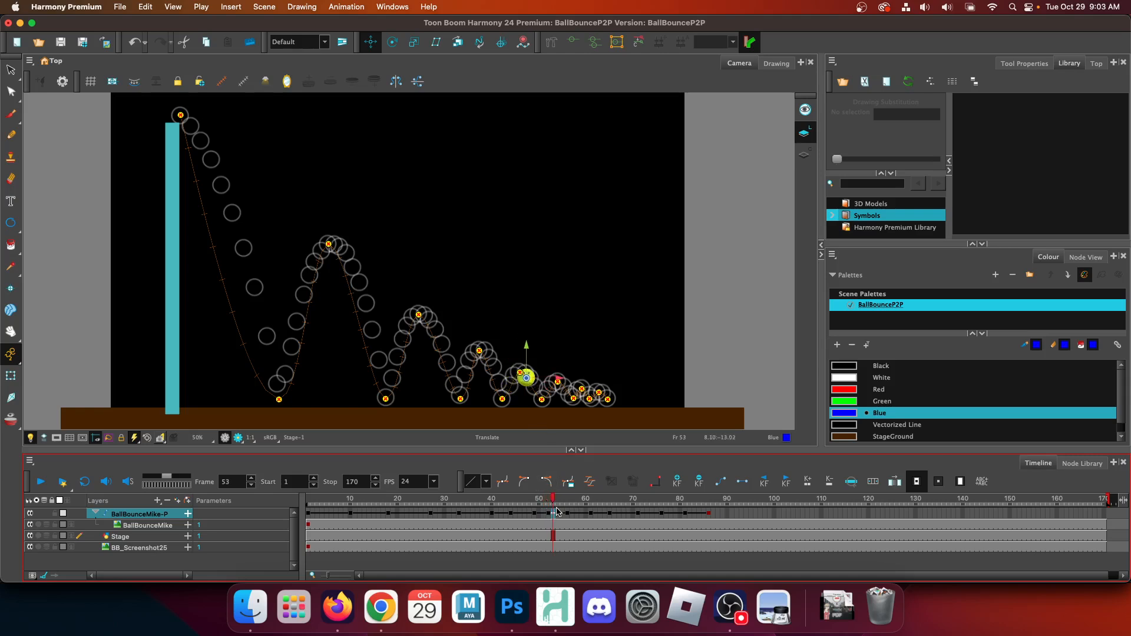
pyautogui.click(567, 511)
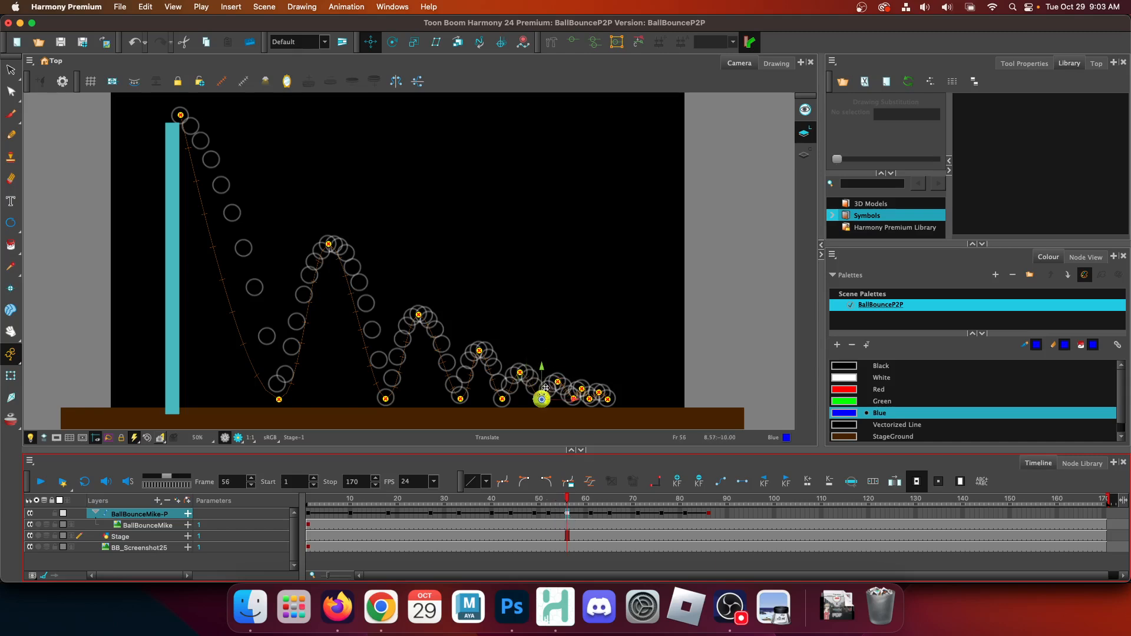
# Reduce the peg's exposure at frame 58 by two frames, moving the fifth bounce's peak to frame 59.
pyautogui.click(575, 514)
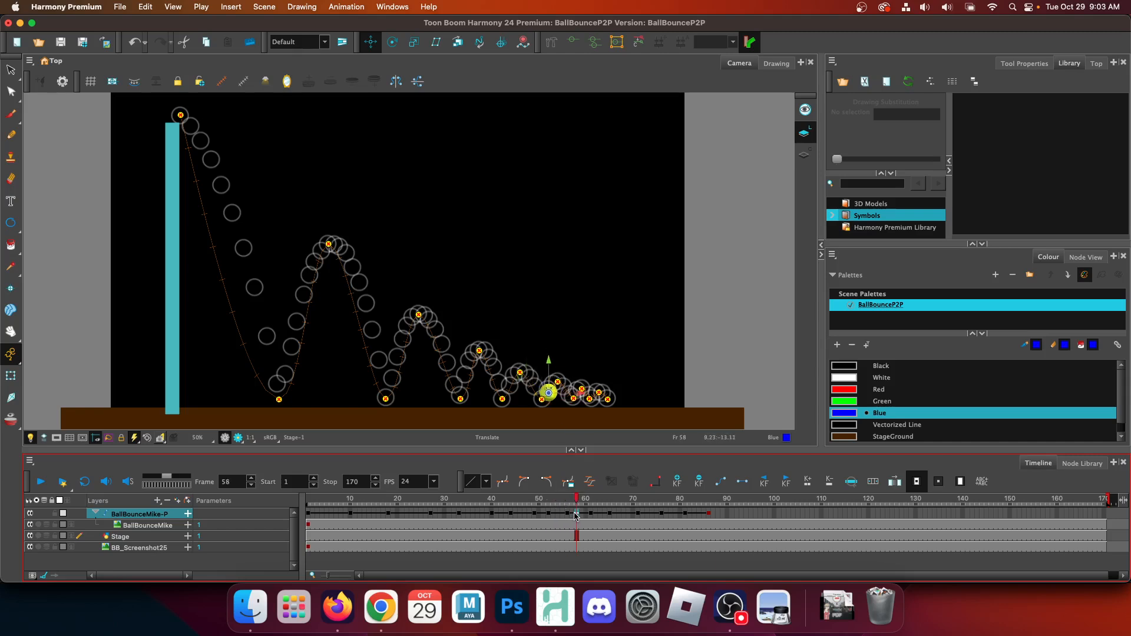
pyautogui.press('-')
pyautogui.press('-')
pyautogui.click(585, 511)
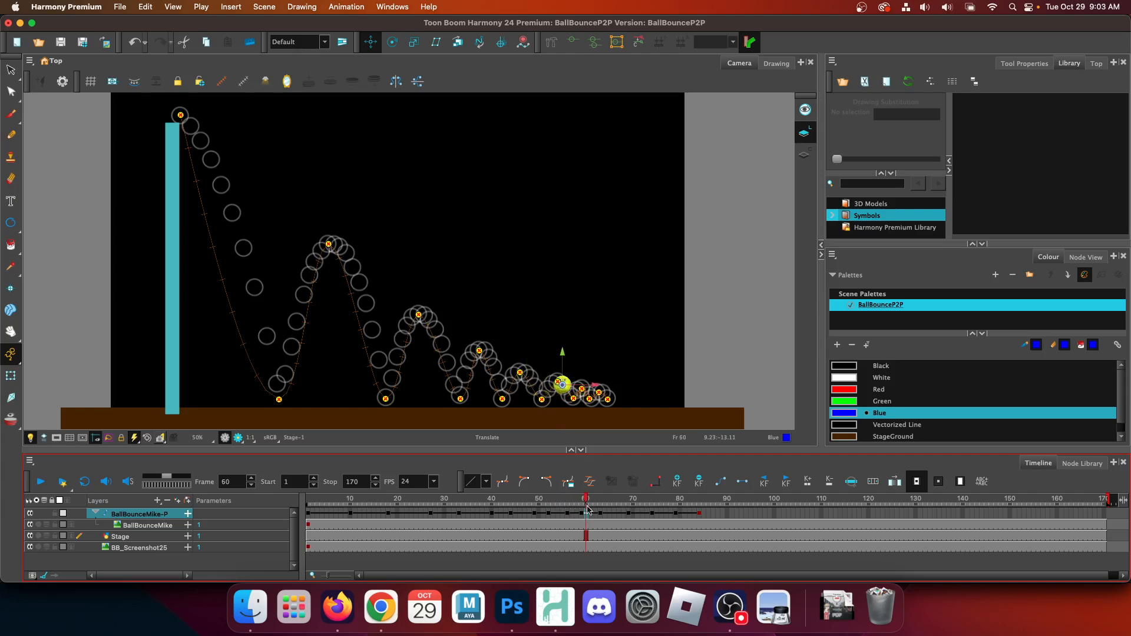
pyautogui.press(',')
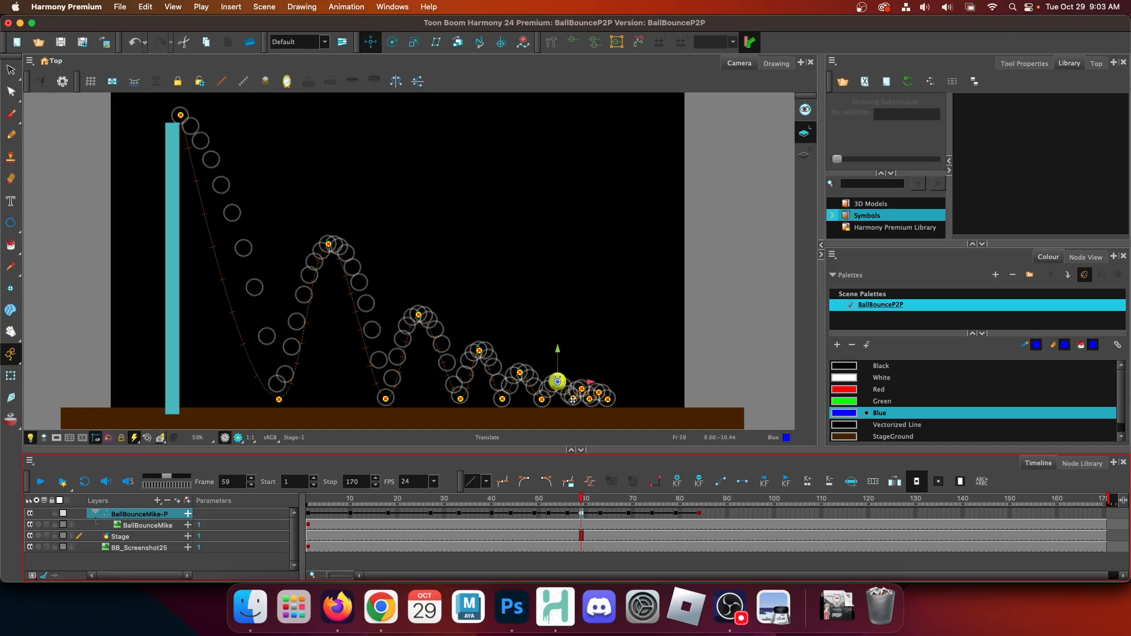
# Reduce the peg's exposure just after the fifth peak by two frames, moving the sixth ground contact to frame 61.
pyautogui.click(588, 510)
pyautogui.press('-')
pyautogui.press('-')
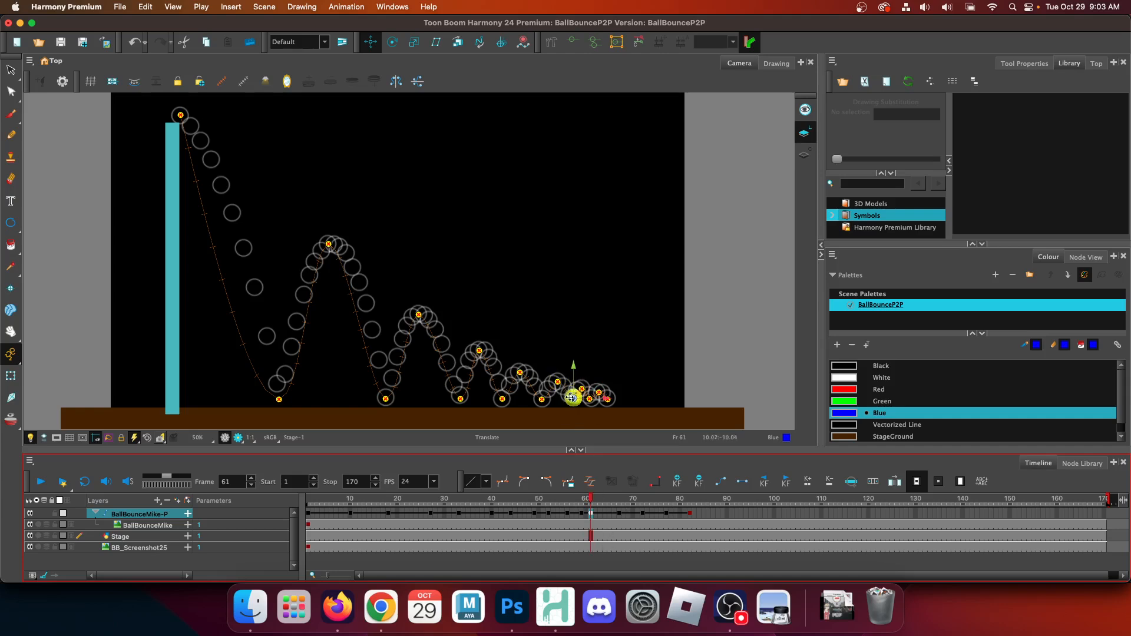
# Reduce the peg's exposure at frame 62 by four frames, moving the sixth bounce's peak to frame 63.
pyautogui.scroll(5, 584, 397)
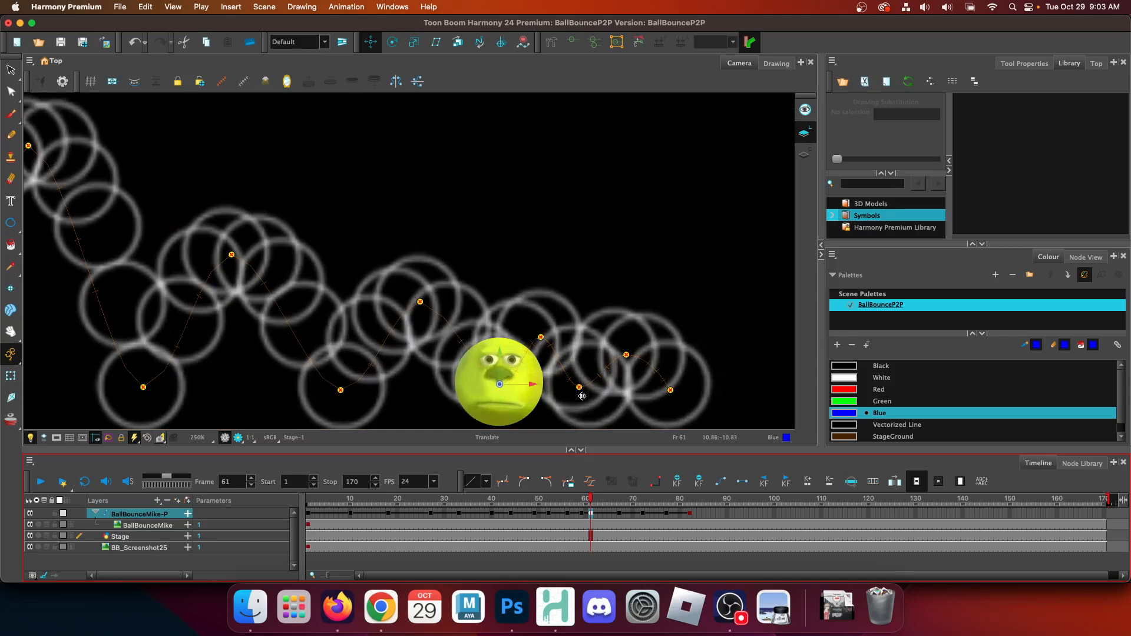
pyautogui.click(597, 515)
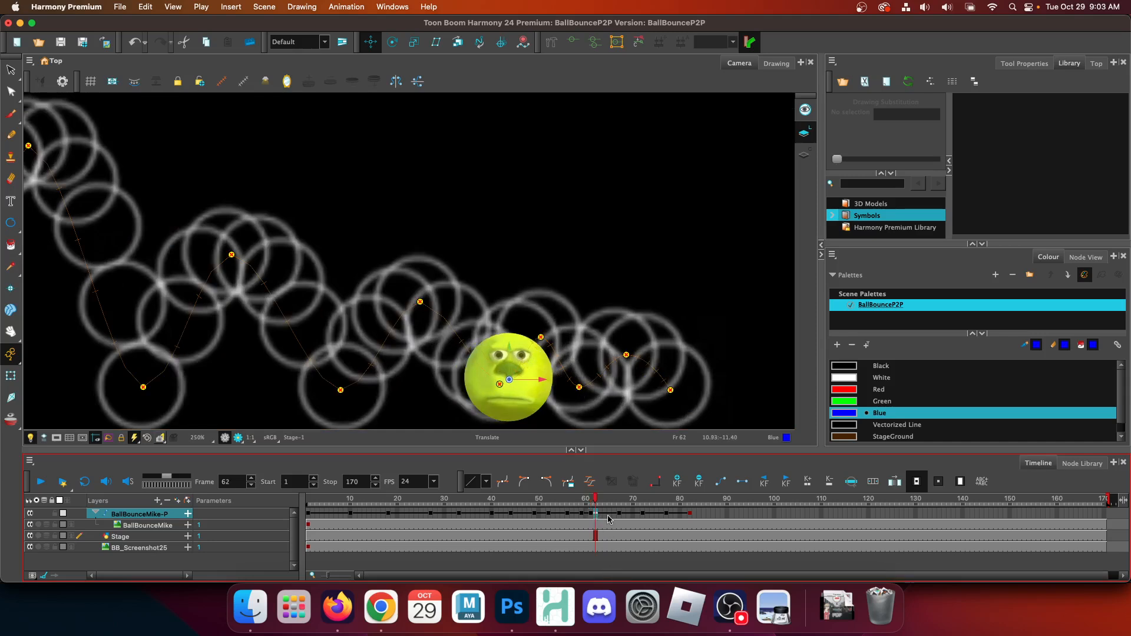
pyautogui.press('-')
pyautogui.press('-')
pyautogui.press('-')
pyautogui.press('-')
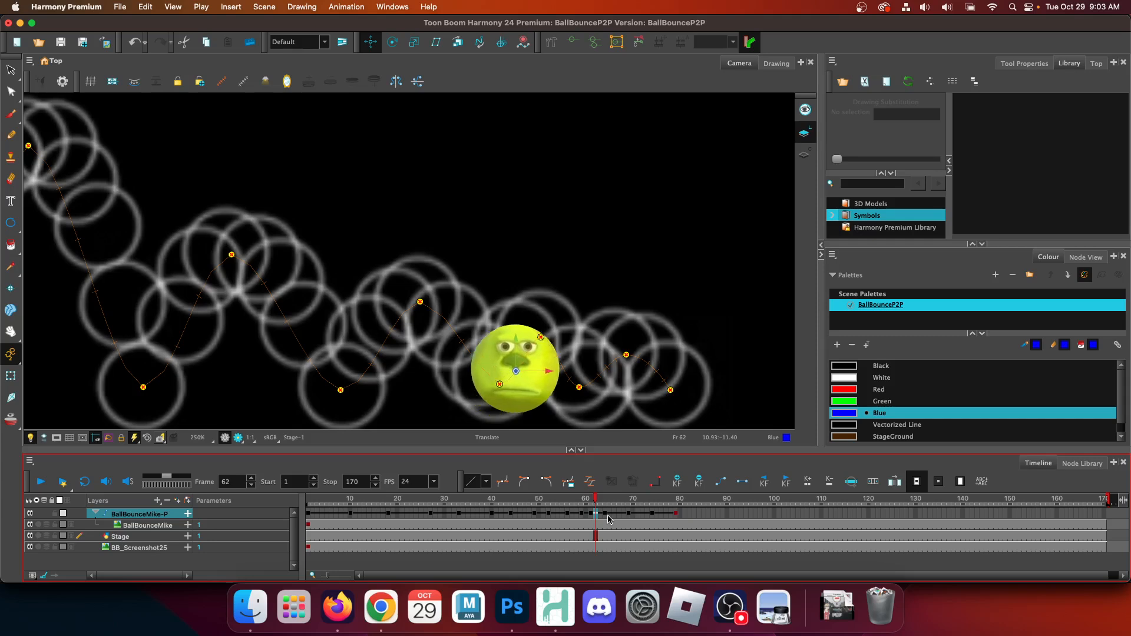
# Reduce the peg's exposure at frame 65 by two frames, moving the seventh ground contact to frame 66.
pyautogui.click(608, 517)
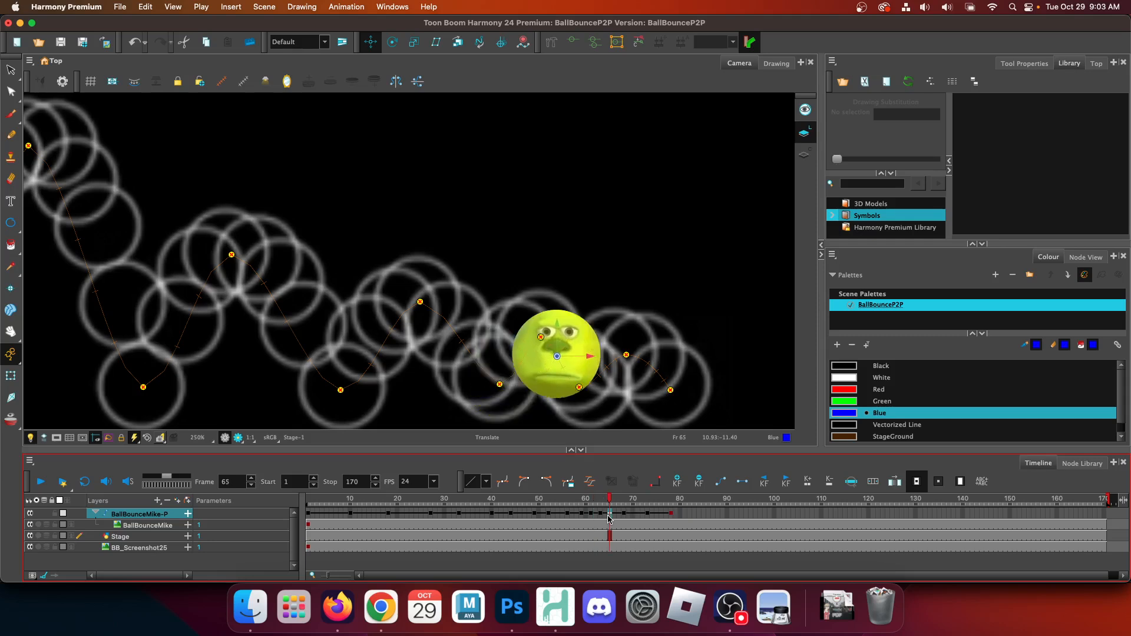
pyautogui.press('-')
pyautogui.press('-')
pyautogui.click(613, 517)
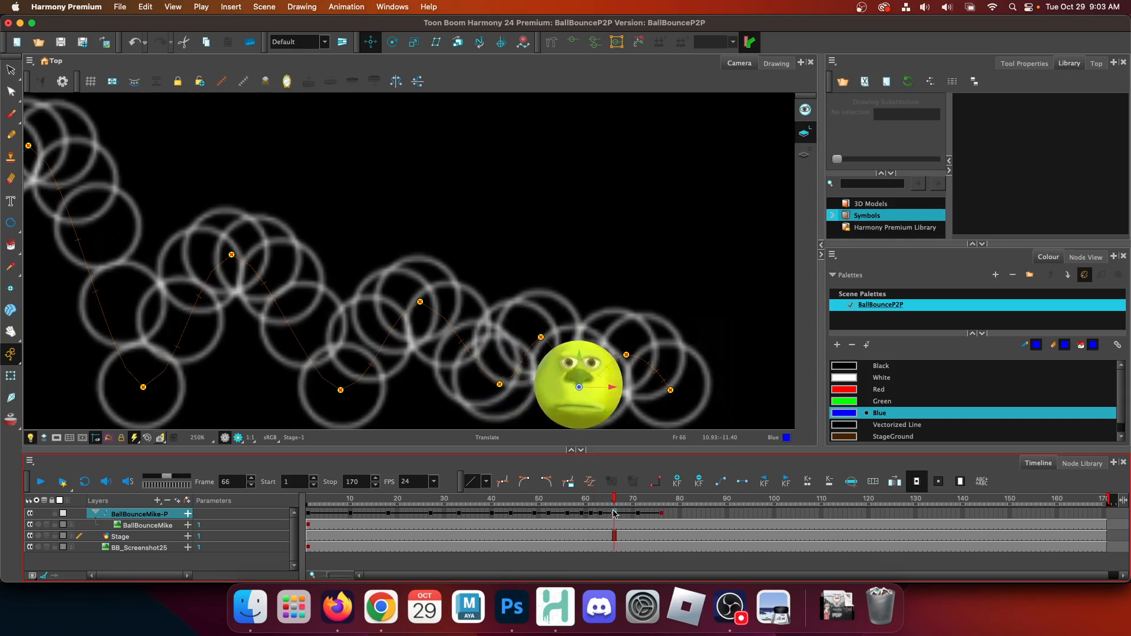
# Reduce the peg's exposure at frame 68 by three frames, placing the last bounce's peak at frame 68.
pyautogui.click(630, 516)
pyautogui.click(625, 518)
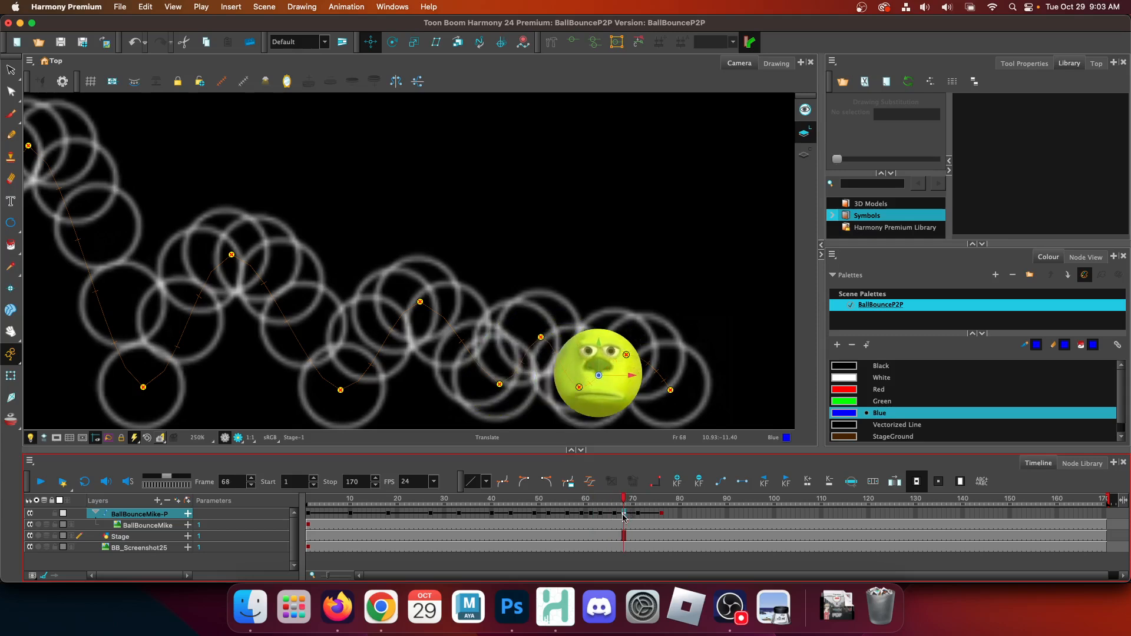
pyautogui.press('-')
pyautogui.press('-')
pyautogui.press('-')
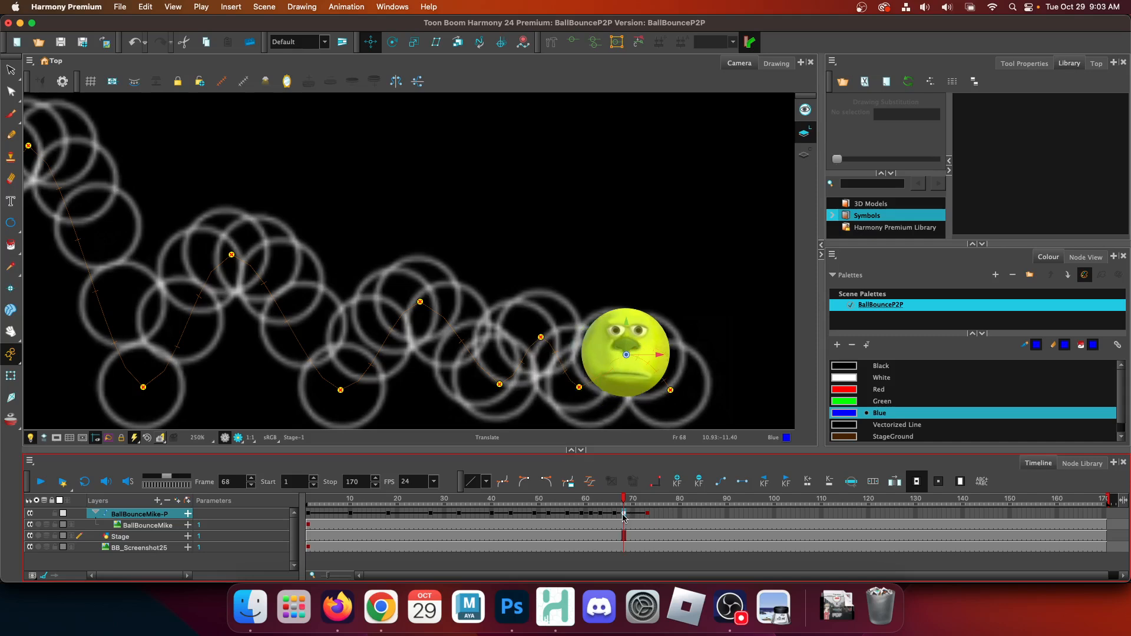
# Reduce the peg's exposure at frame 70 by three frames, placing the final ground contact at frame 70.
pyautogui.click(633, 517)
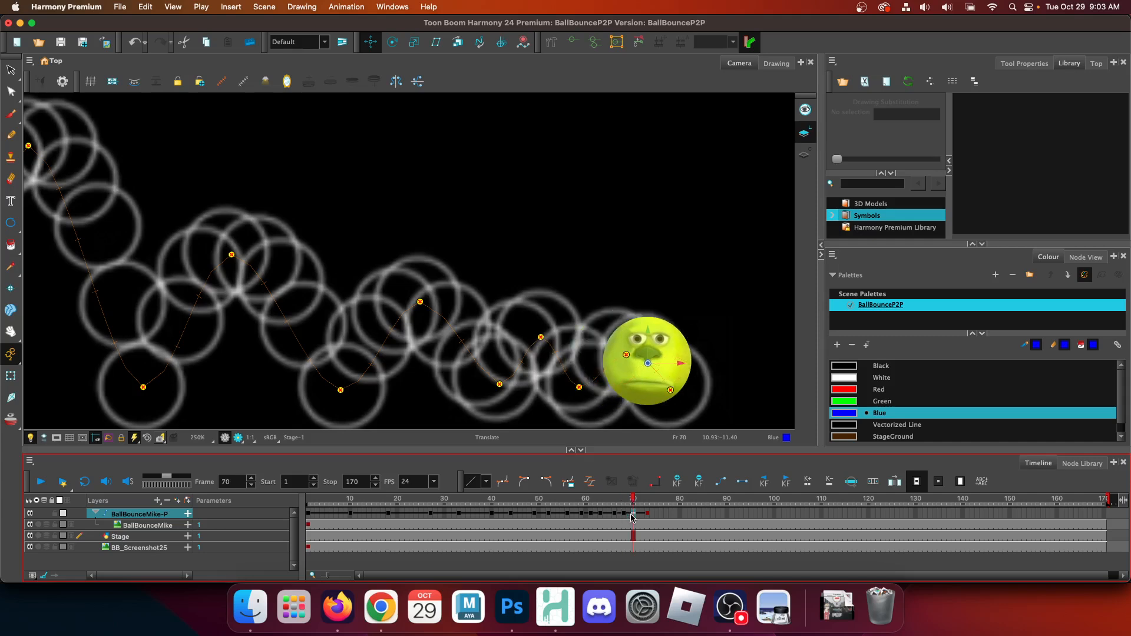
pyautogui.press('-')
pyautogui.press('-')
pyautogui.press('-')
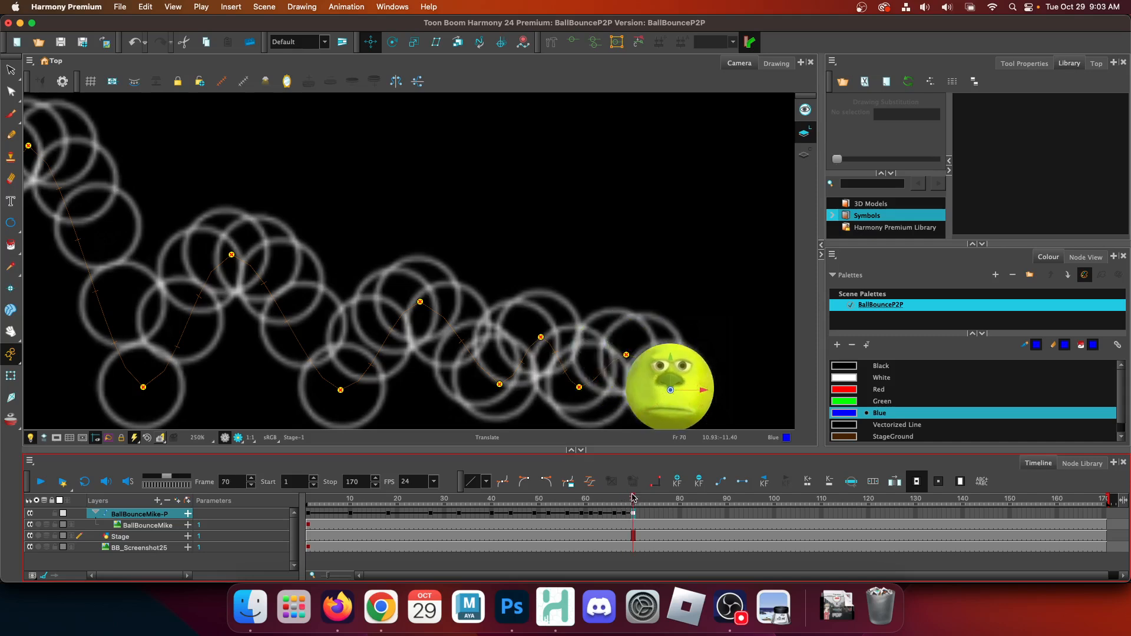
# Play the fully retimed bounce from frame 1 with the whole path in view, and replay it from the start.
pyautogui.hotkey('shift', ',')
pyautogui.scroll(-1, 416, 242)
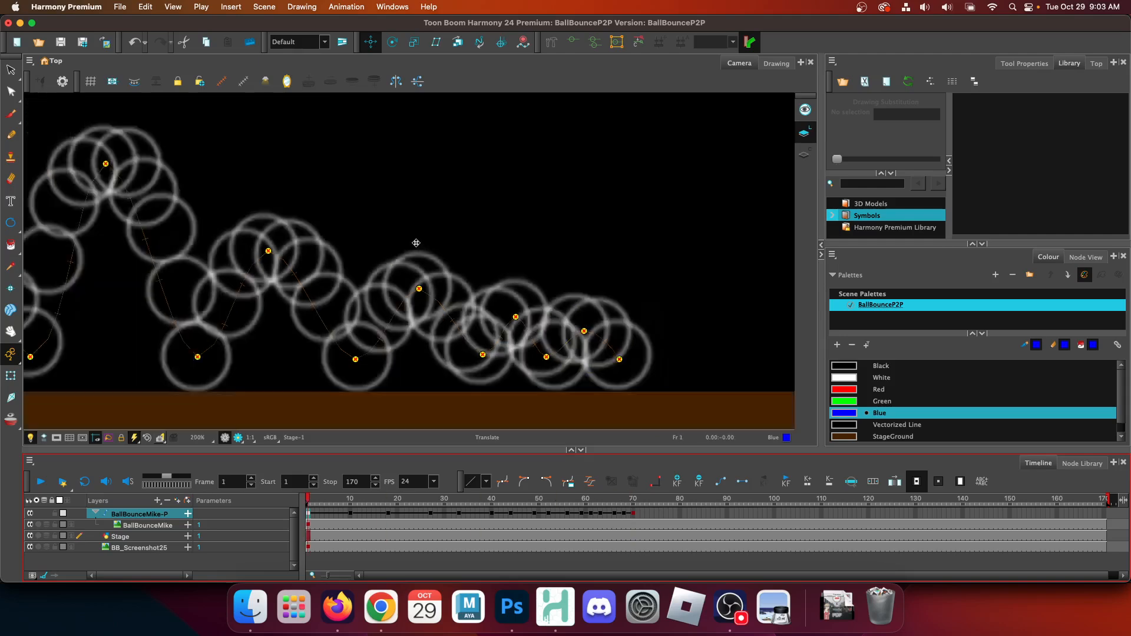
pyautogui.scroll(-7, 416, 243)
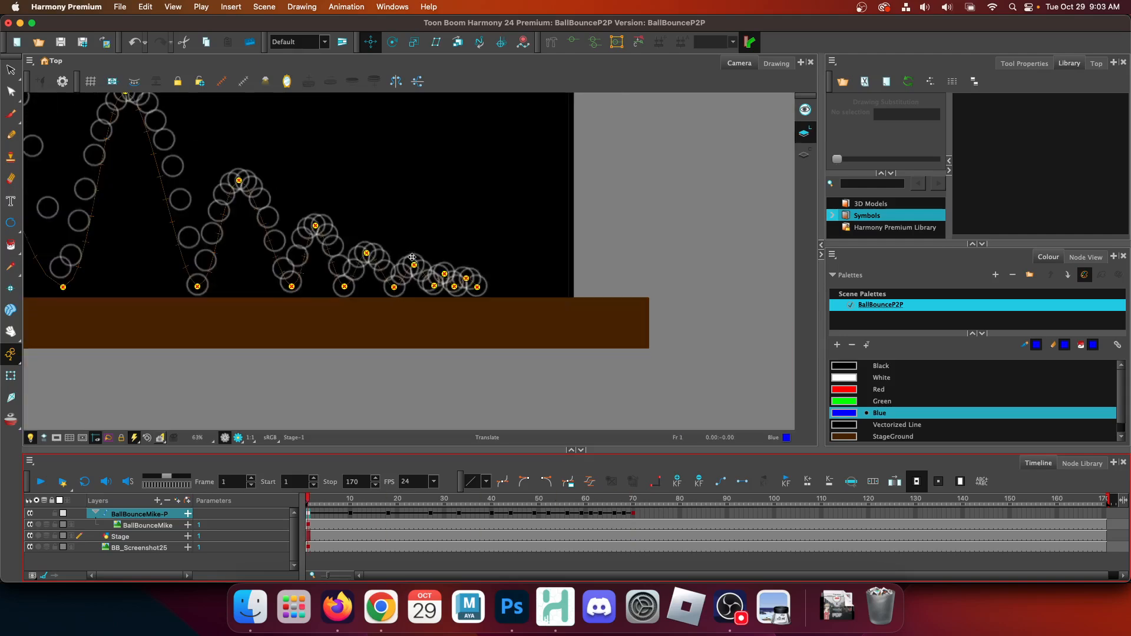
pyautogui.press('space')
pyautogui.moveTo(198, 200); pyautogui.dragTo(330, 308)
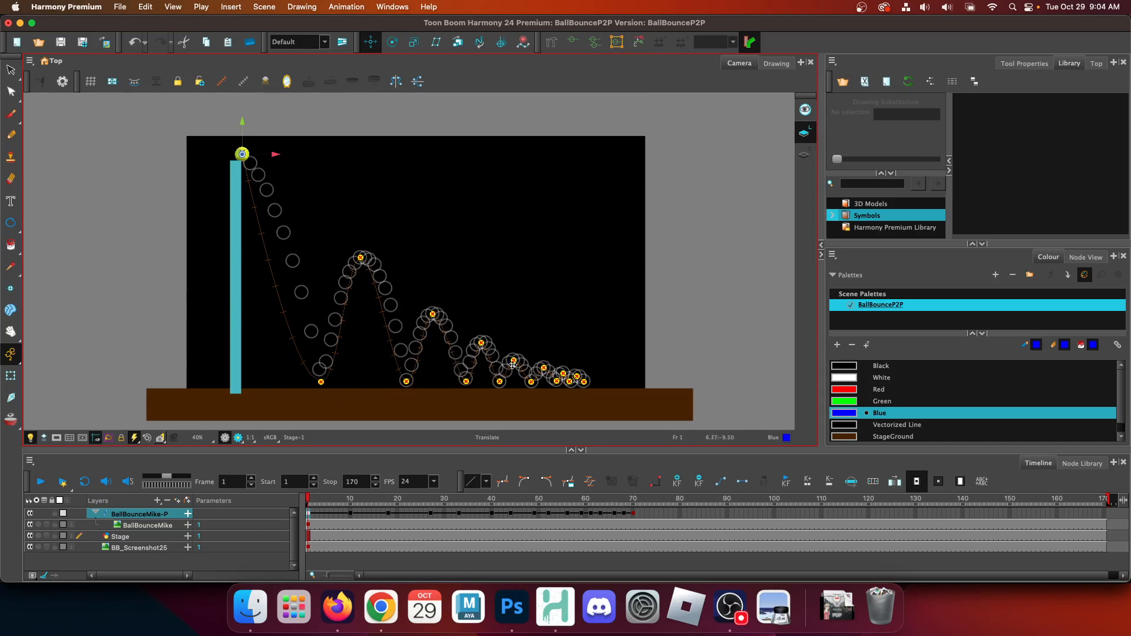
pyautogui.click(40, 483)
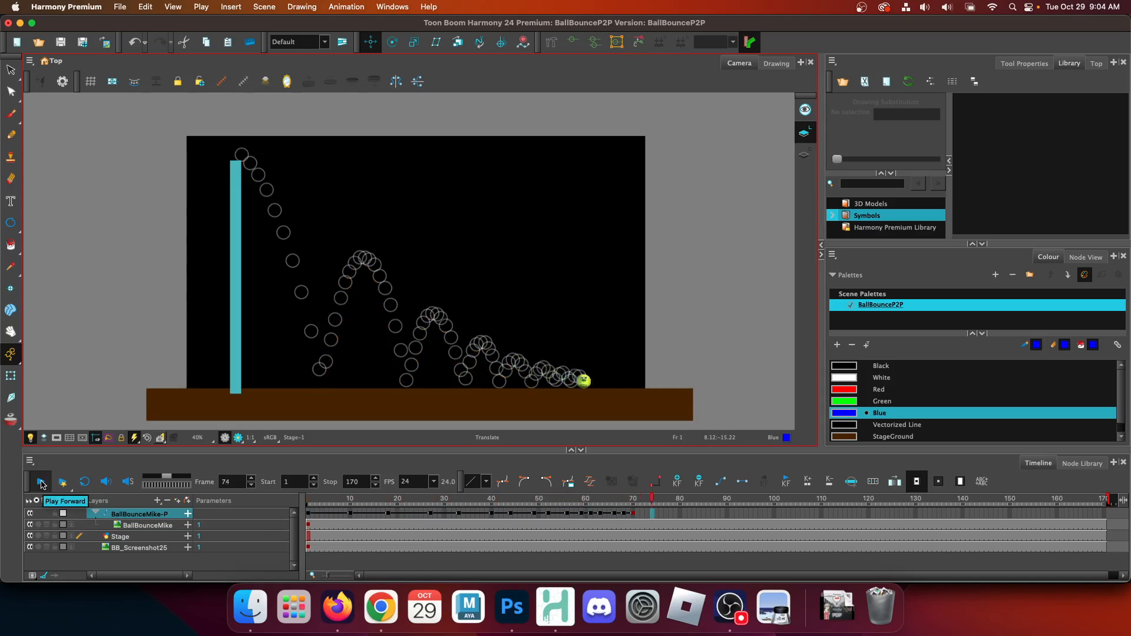
pyautogui.click(42, 483)
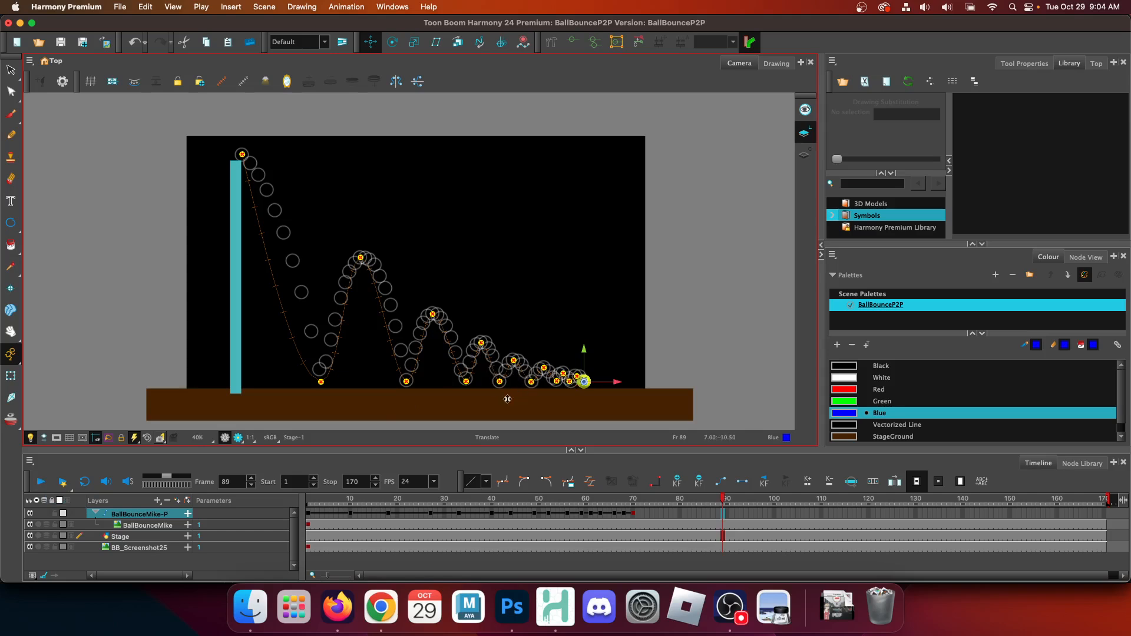
pyautogui.moveTo(447, 499); pyautogui.dragTo(228, 486)
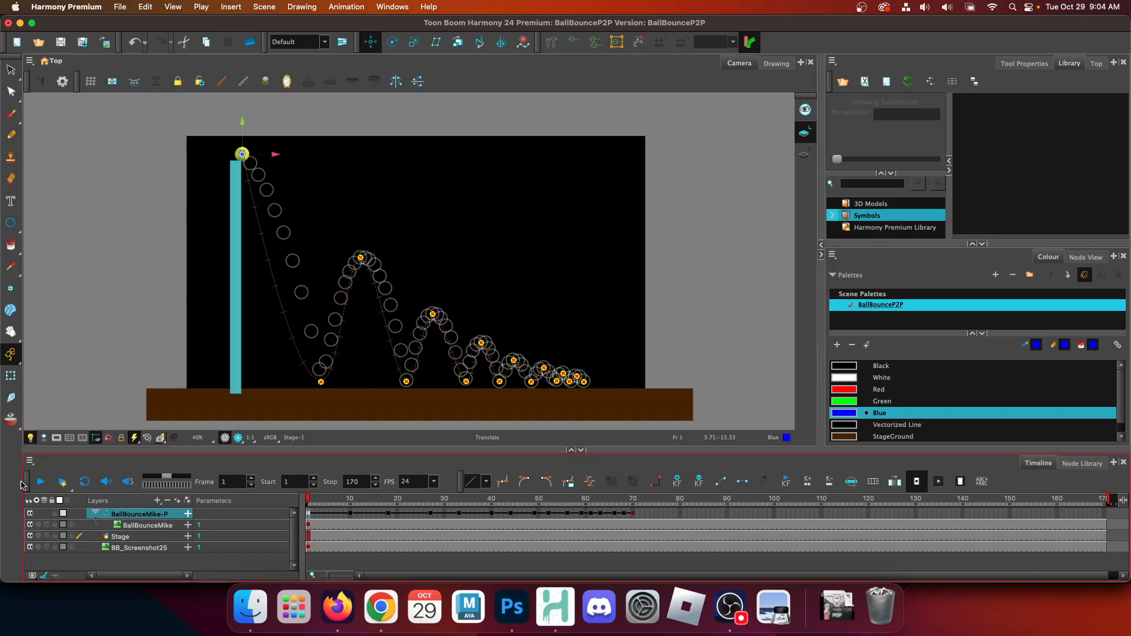
pyautogui.click(40, 482)
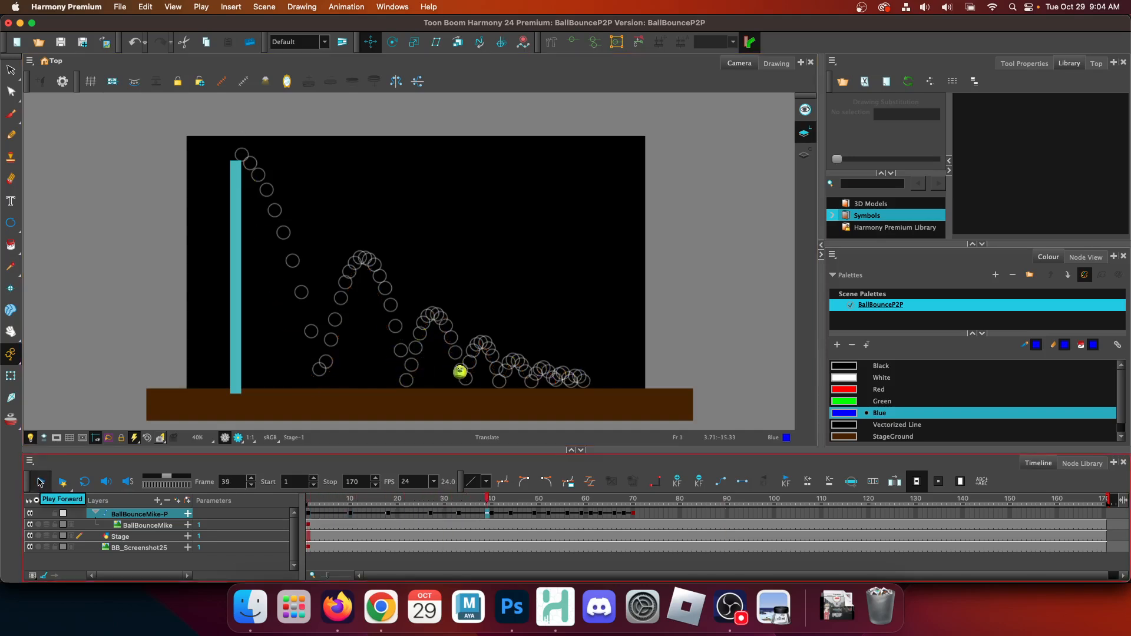
# Play the bounce animation once more and return the playhead to frame 1.
pyautogui.click(40, 482)
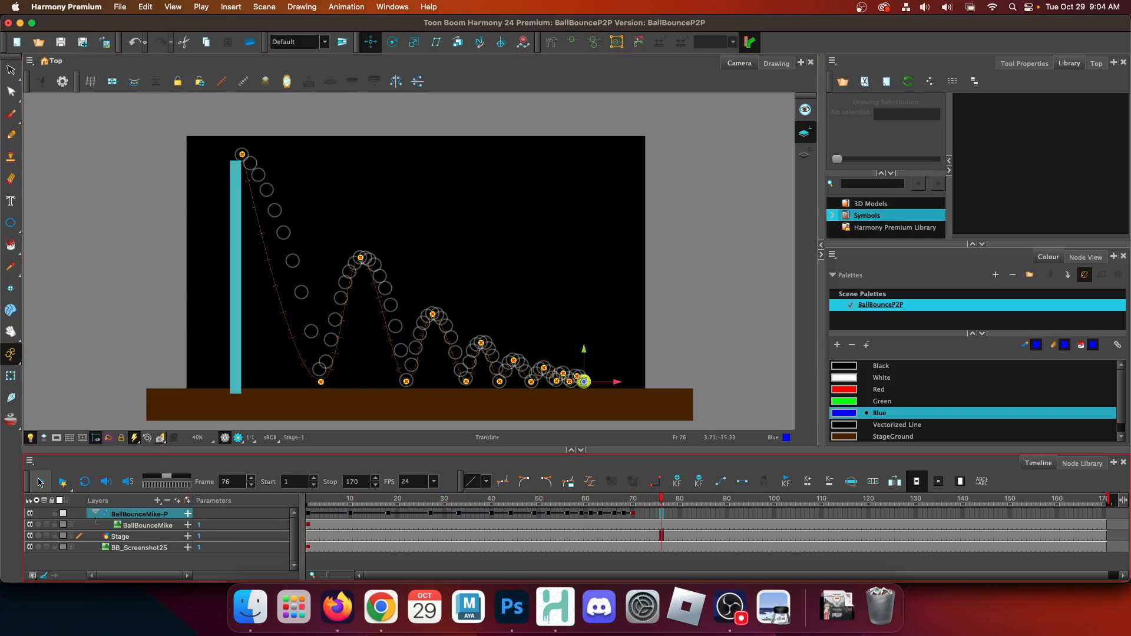
pyautogui.moveTo(662, 500); pyautogui.dragTo(297, 470)
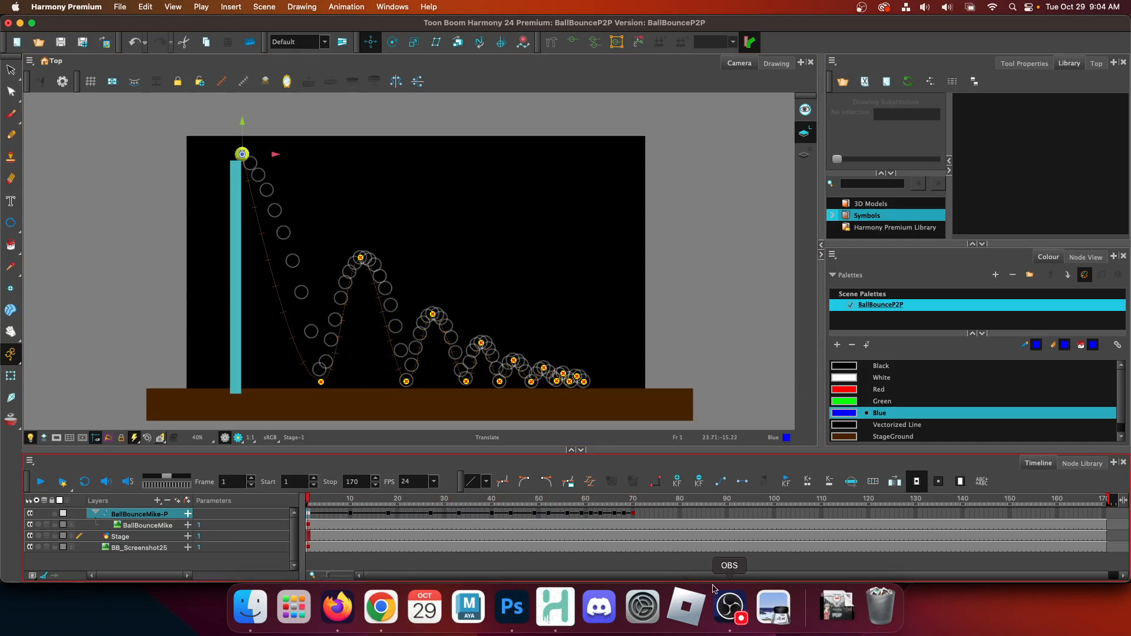
pyautogui.click(731, 607)
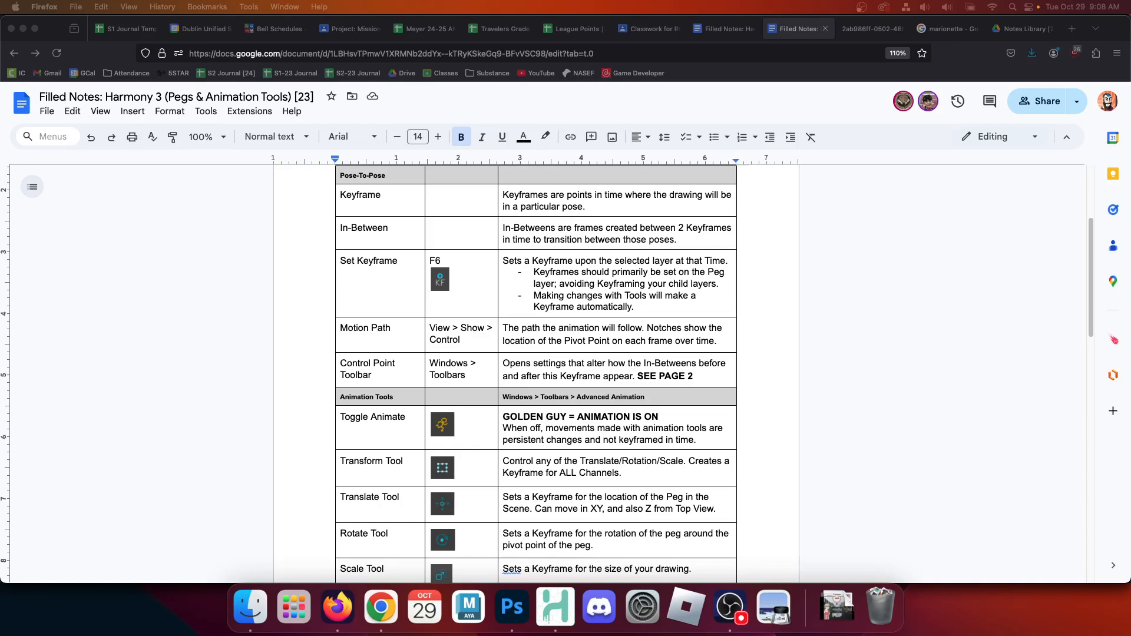
# Enlarge the Harmony 3 notes in Firefox to 150% zoom and review the Pose-To-Pose and Animation Tools tables.
pyautogui.click(420, 94)
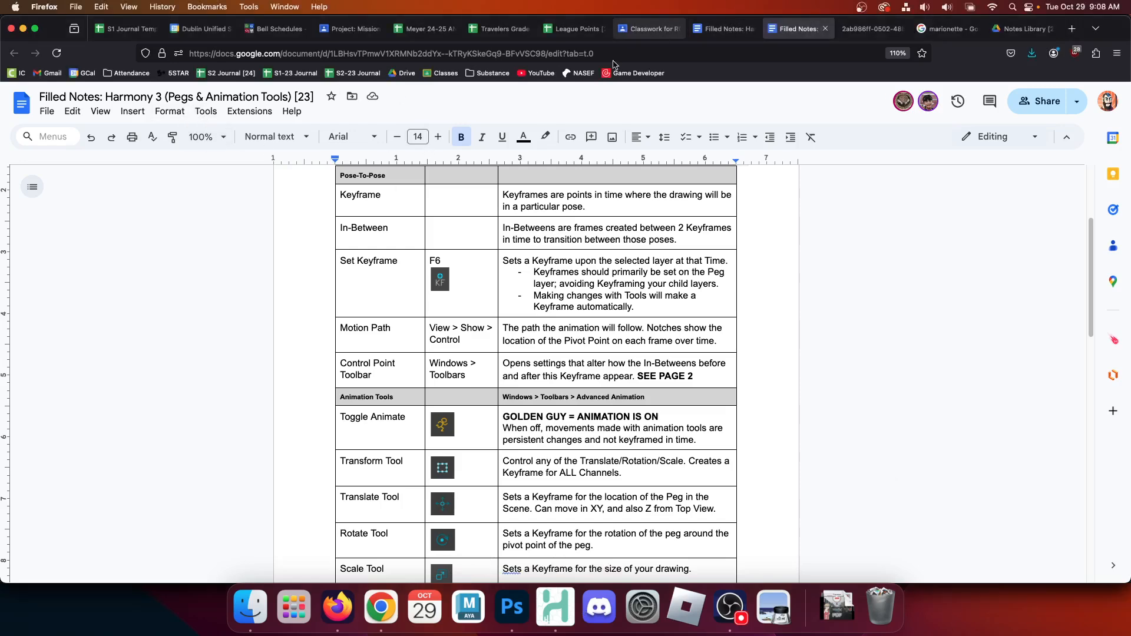
pyautogui.click(204, 137)
pyautogui.click(201, 298)
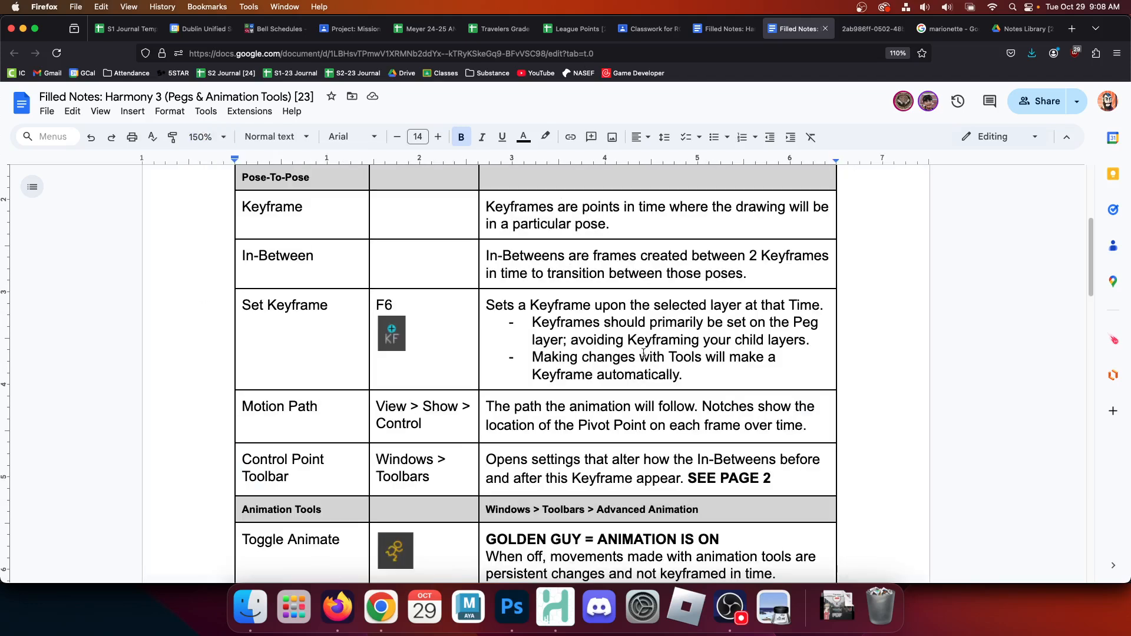
pyautogui.scroll(2, 633, 342)
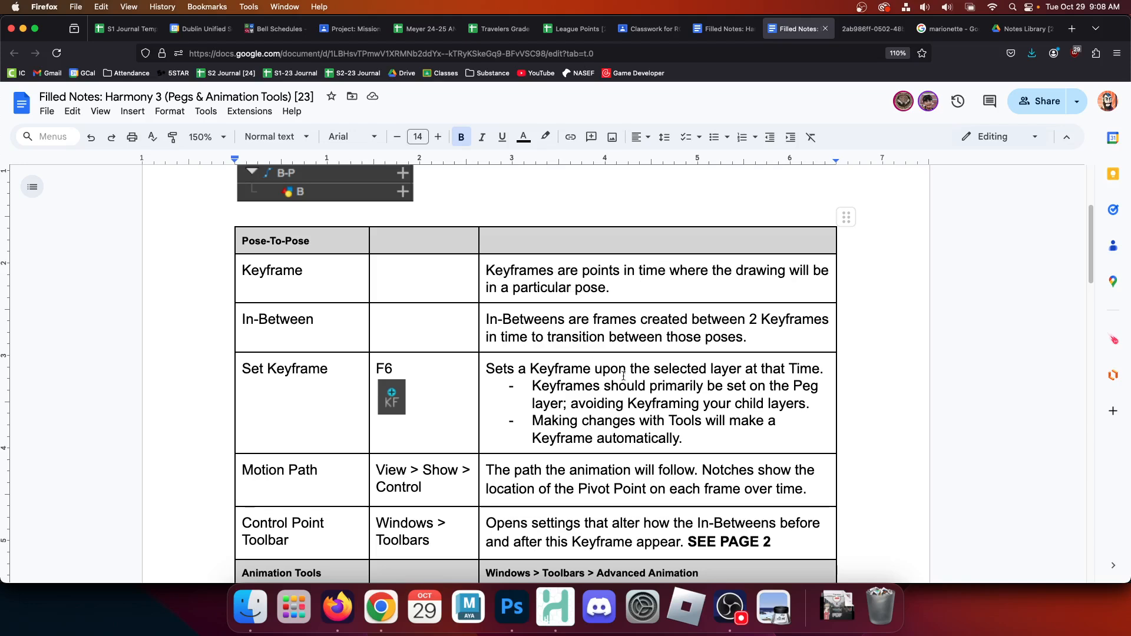
pyautogui.scroll(-3, 588, 377)
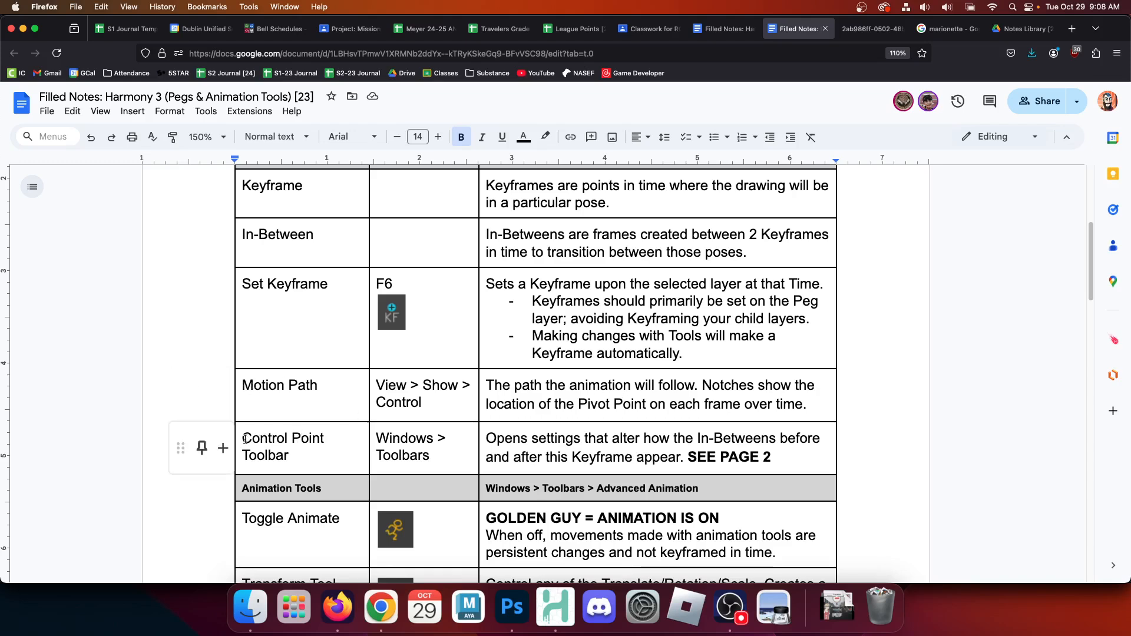
pyautogui.scroll(-5, 250, 436)
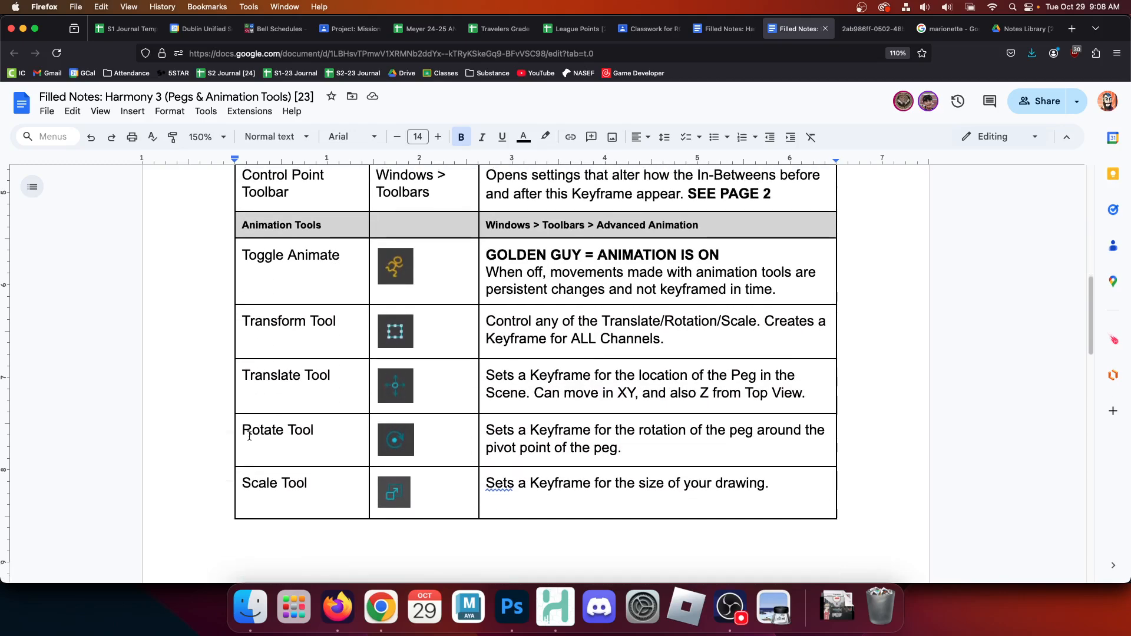
pyautogui.scroll(2, 249, 436)
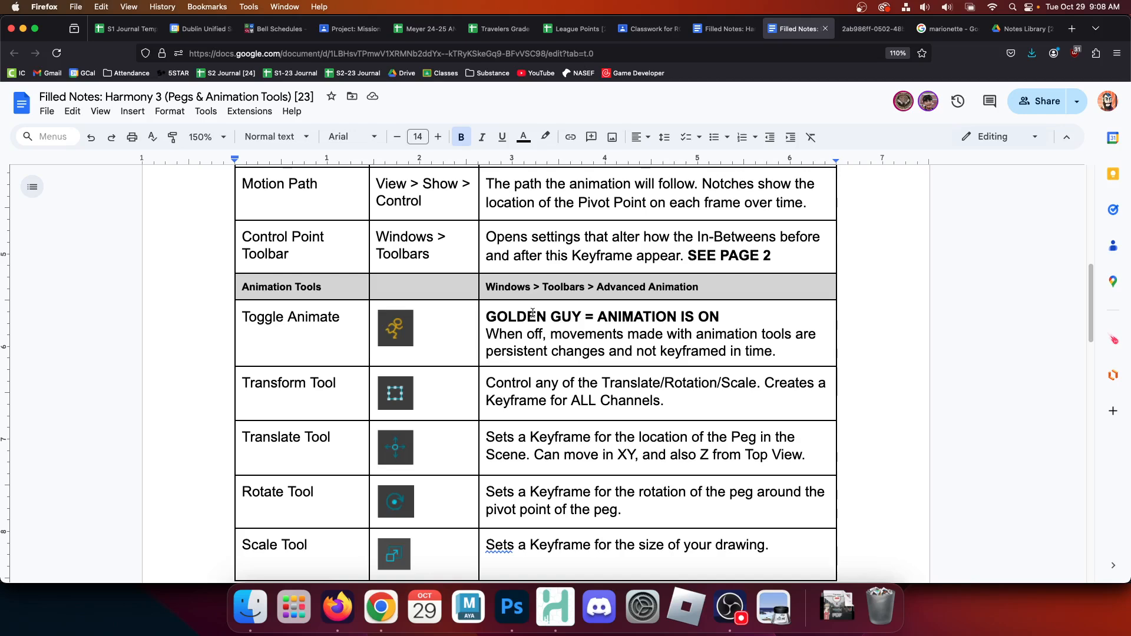
# Highlight the Toggle Animate note, switch to Harmony and locate that toggle there.
pyautogui.moveTo(488, 314); pyautogui.dragTo(733, 334)
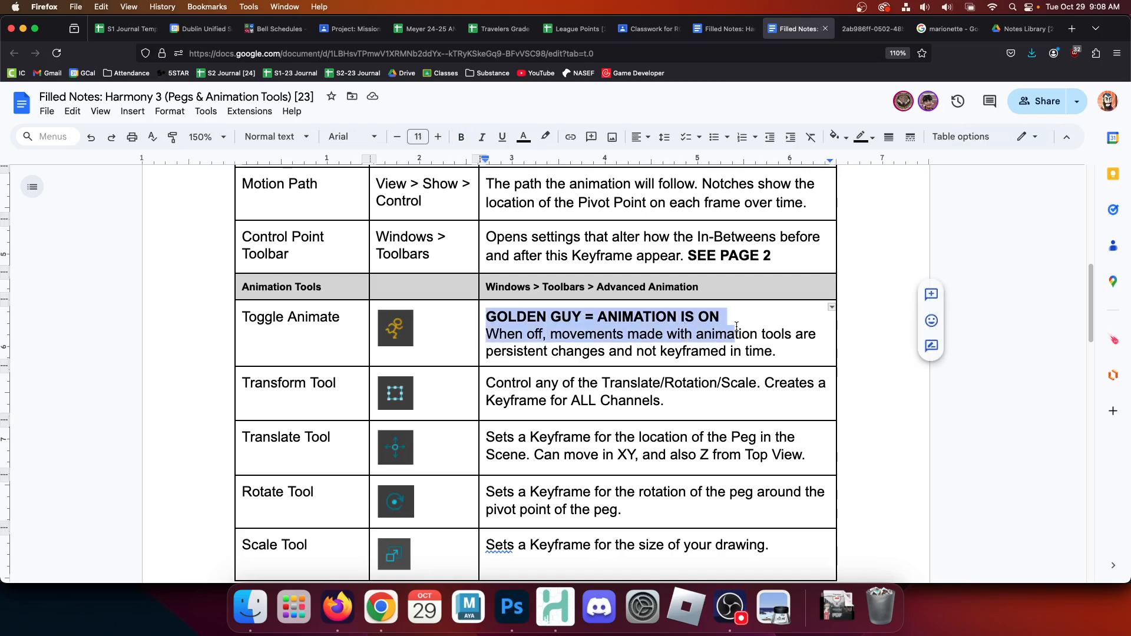
pyautogui.click(547, 595)
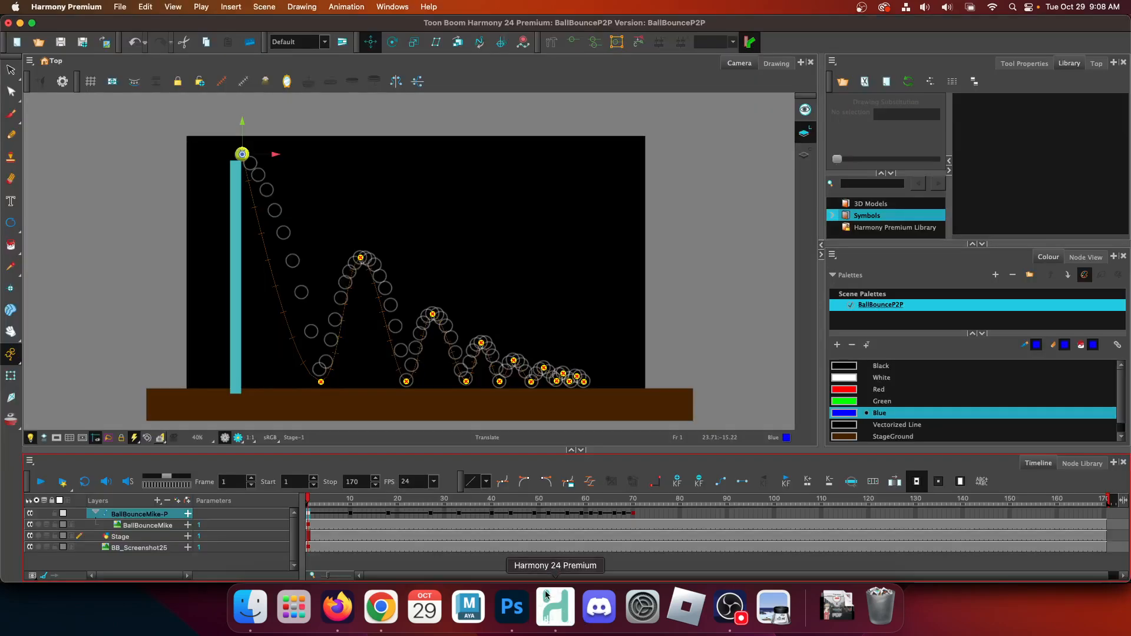
pyautogui.click(13, 355)
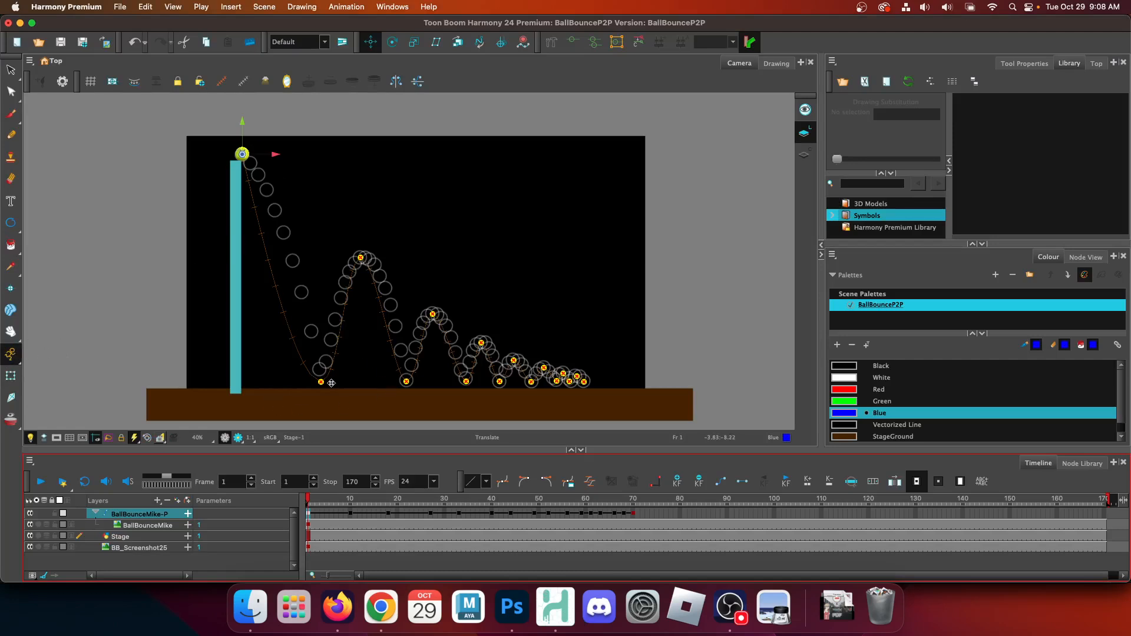
# Switch back to the notes in Firefox and review the Continuity and Tension explanations on the second page.
pyautogui.click(338, 607)
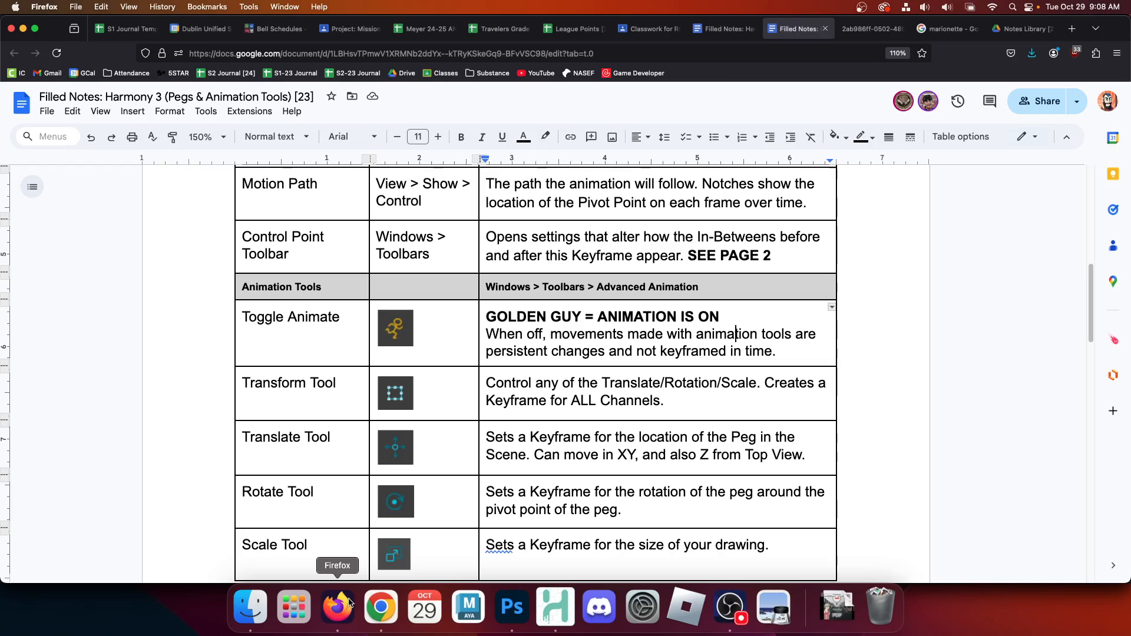
pyautogui.scroll(-10, 396, 332)
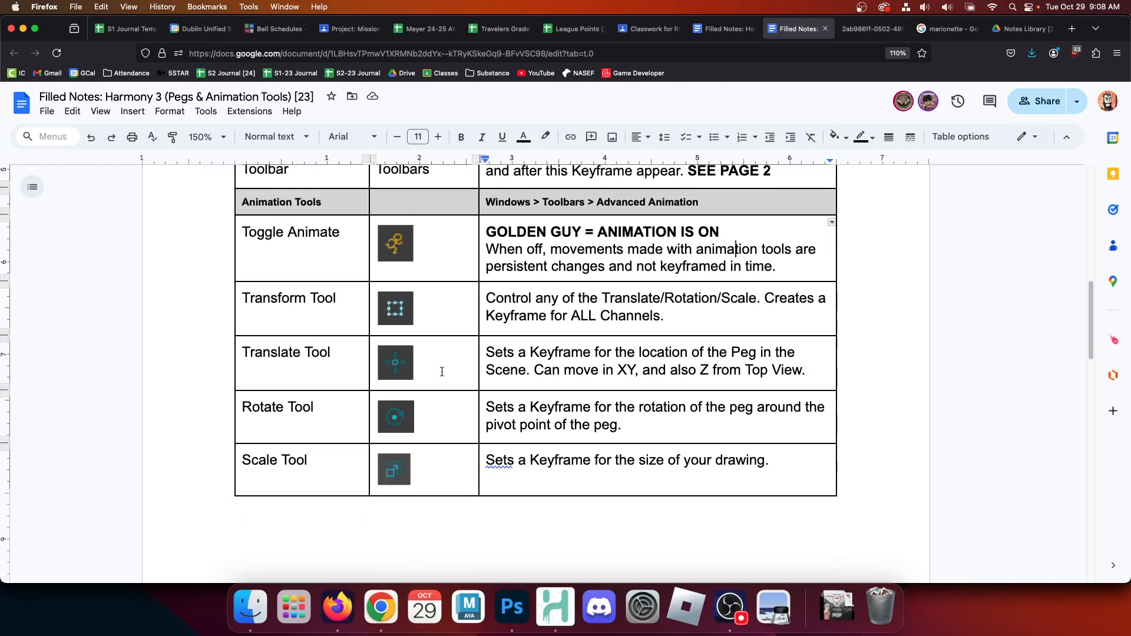
pyautogui.scroll(-3, 440, 378)
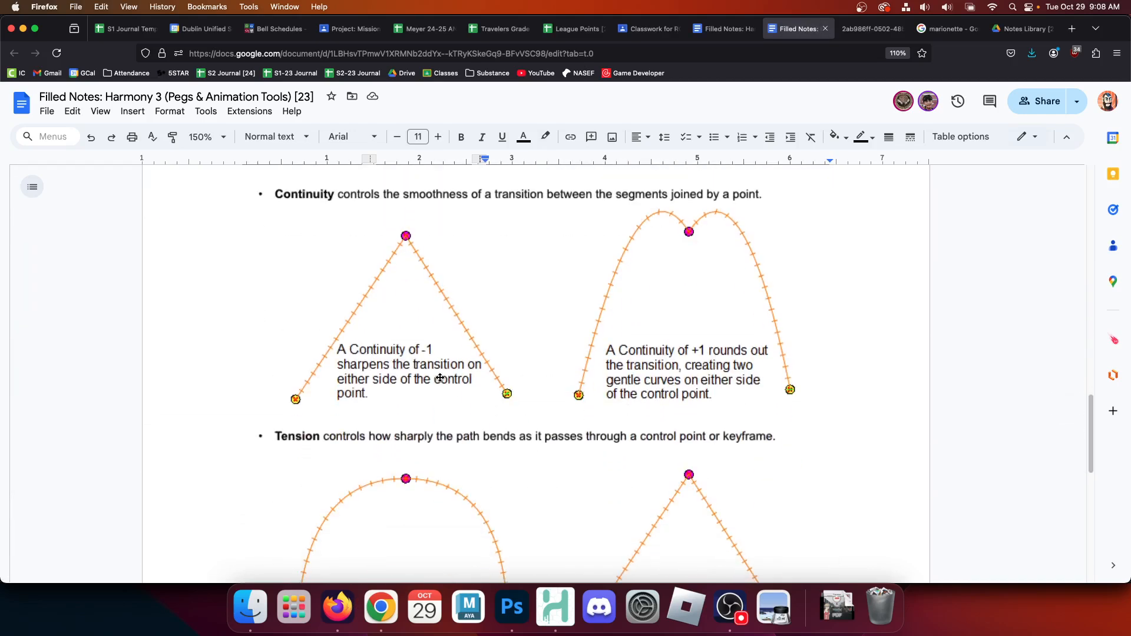
pyautogui.scroll(-5, 443, 371)
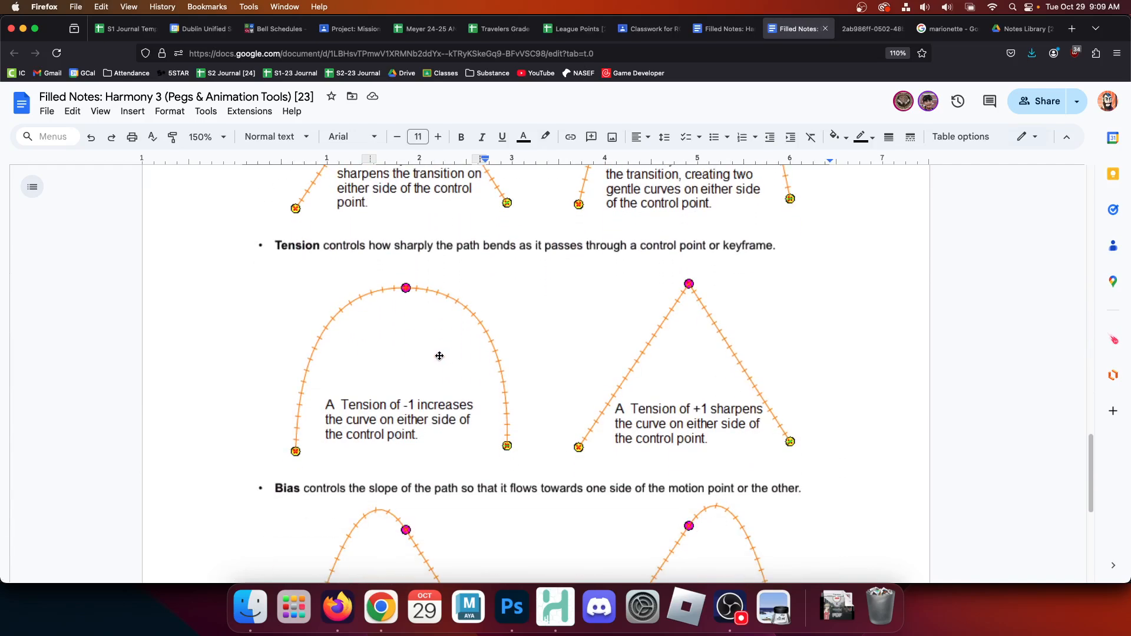
pyautogui.scroll(1, 440, 356)
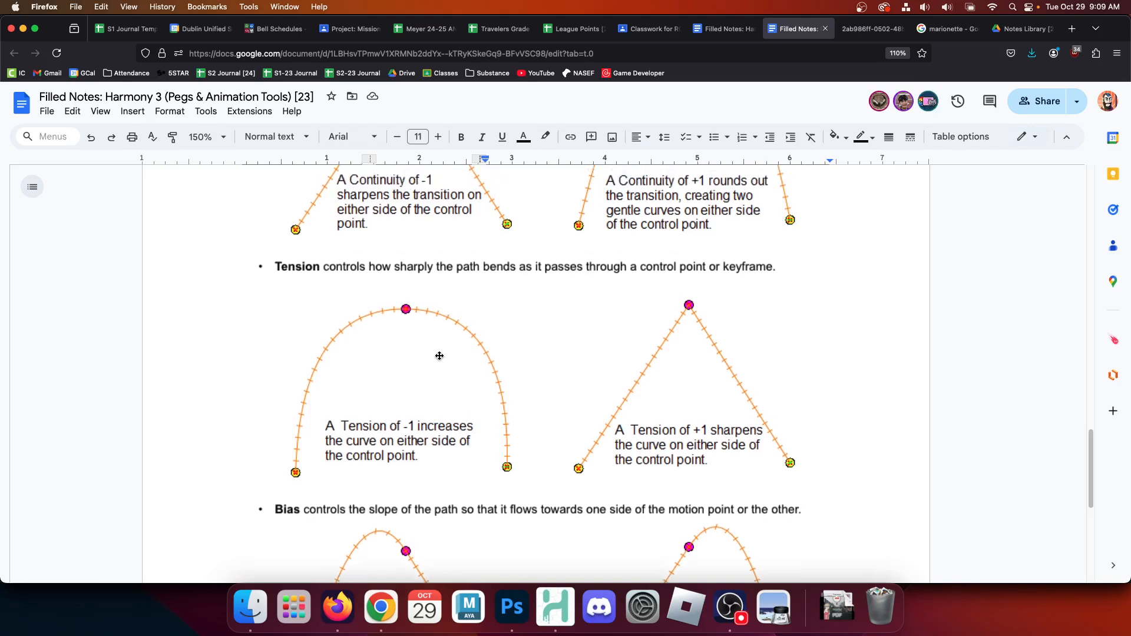
pyautogui.scroll(-1, 438, 357)
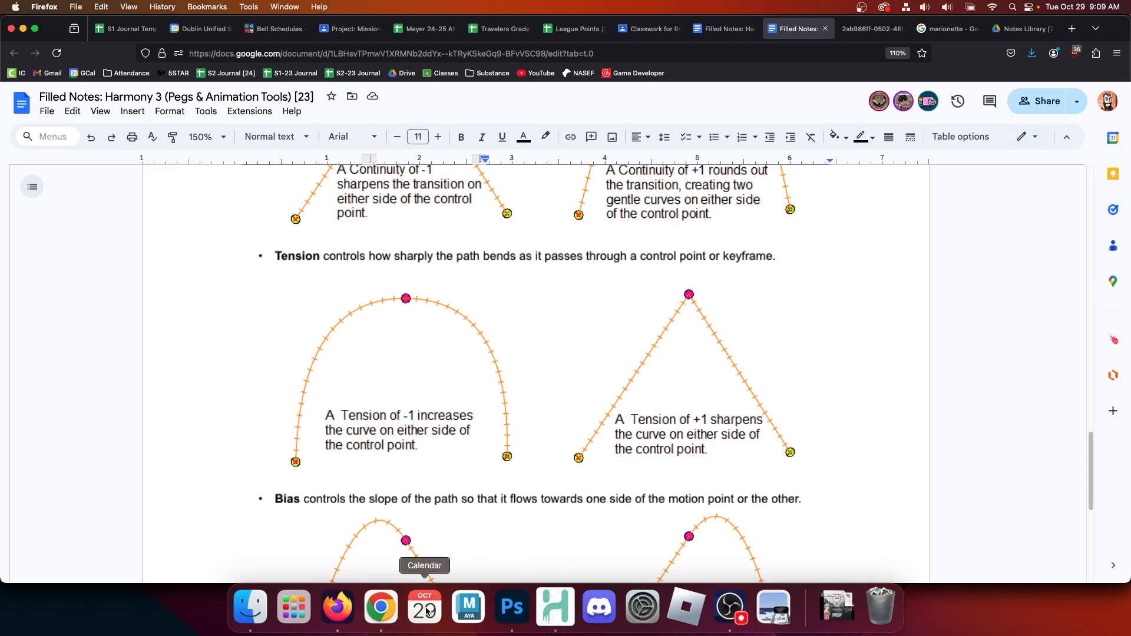
# Switch to Harmony, open the Coord. And Control Points view and dock it alongside the Library and Top views.
pyautogui.click(564, 607)
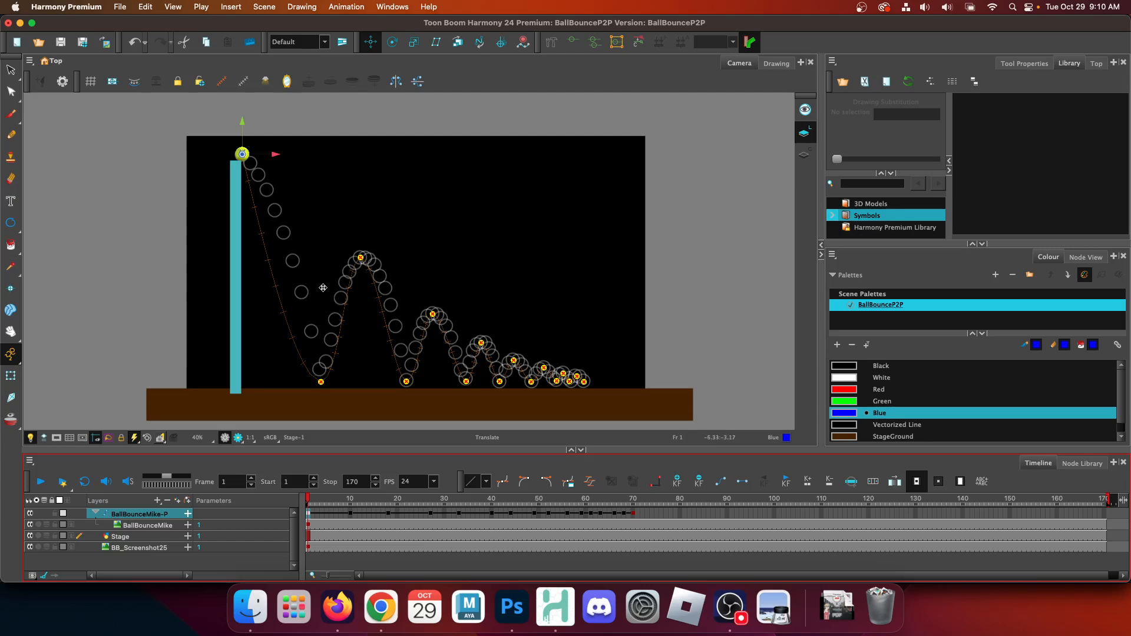
pyautogui.click(404, 8)
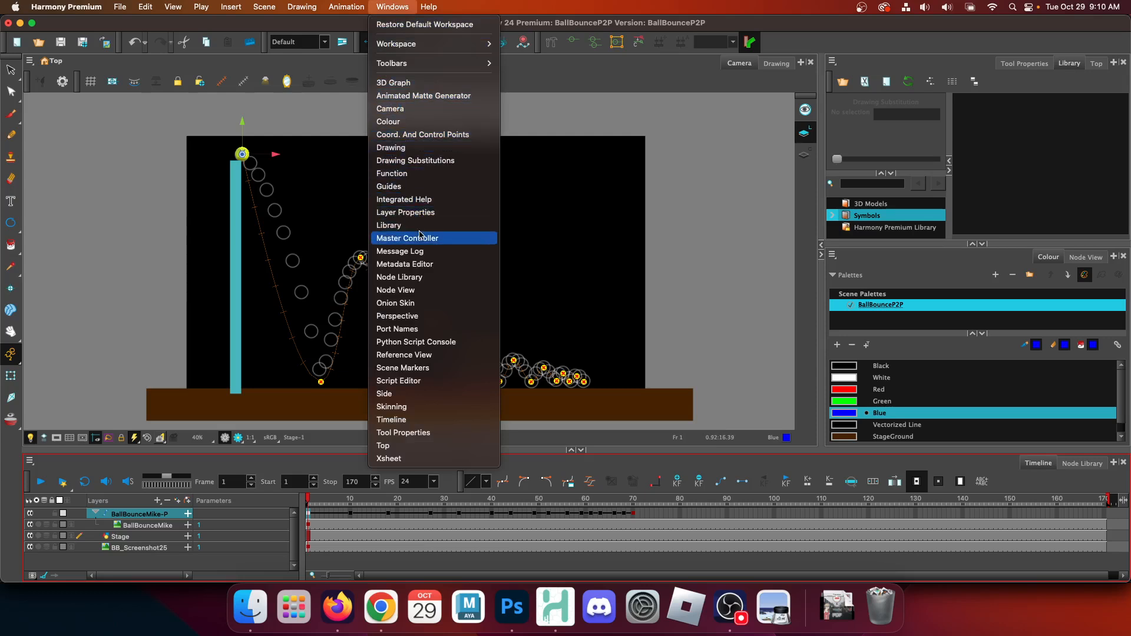
pyautogui.click(429, 139)
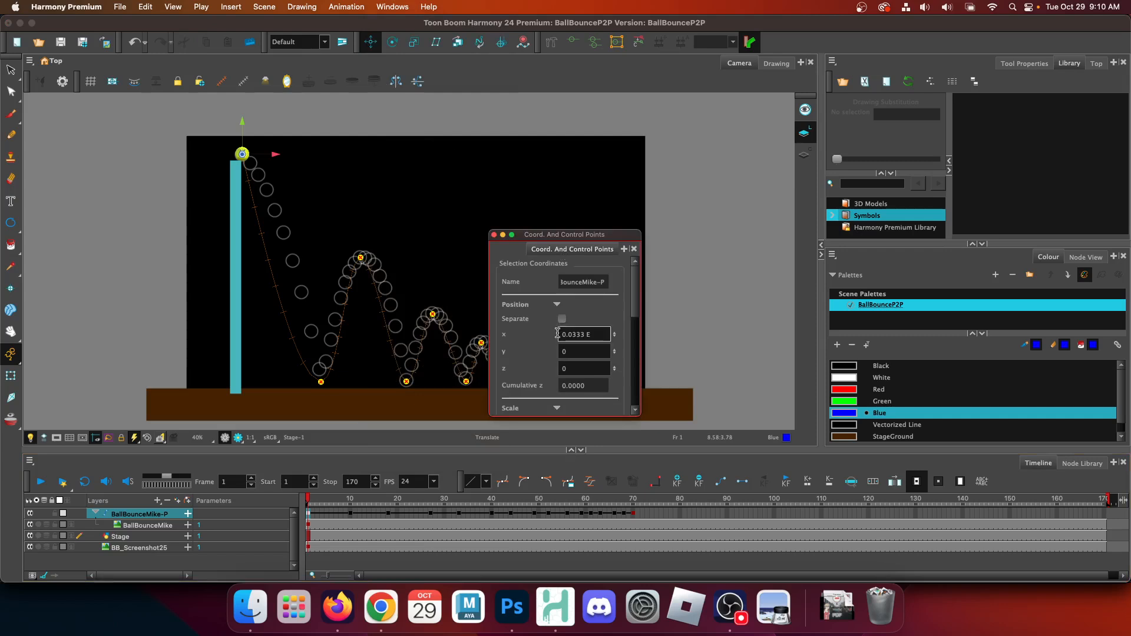
pyautogui.scroll(-8, 564, 362)
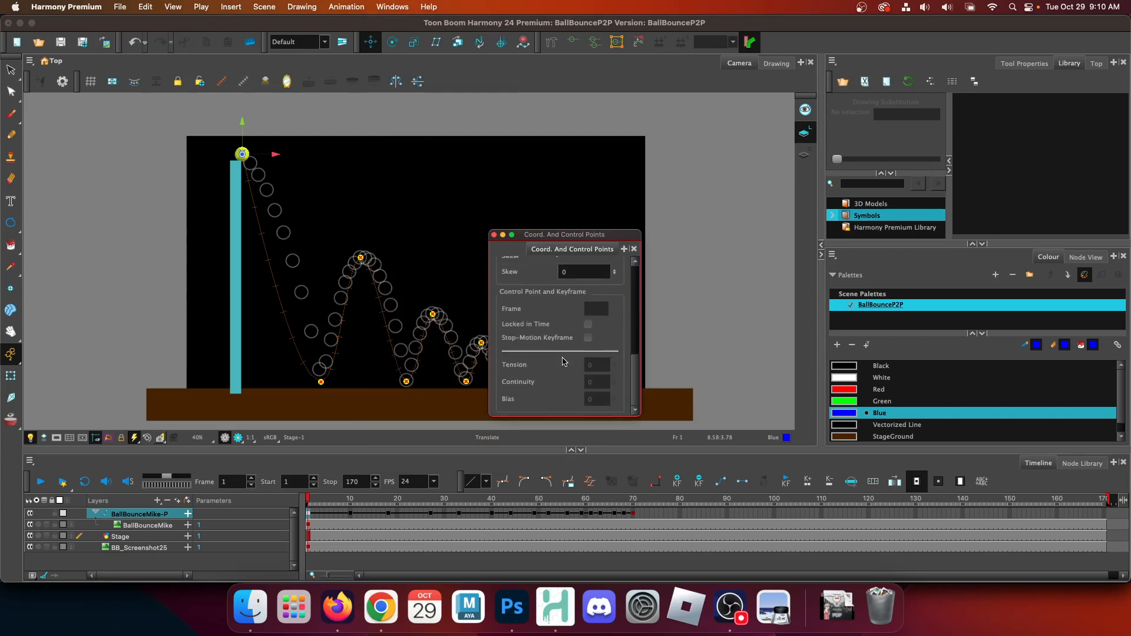
pyautogui.scroll(8, 564, 362)
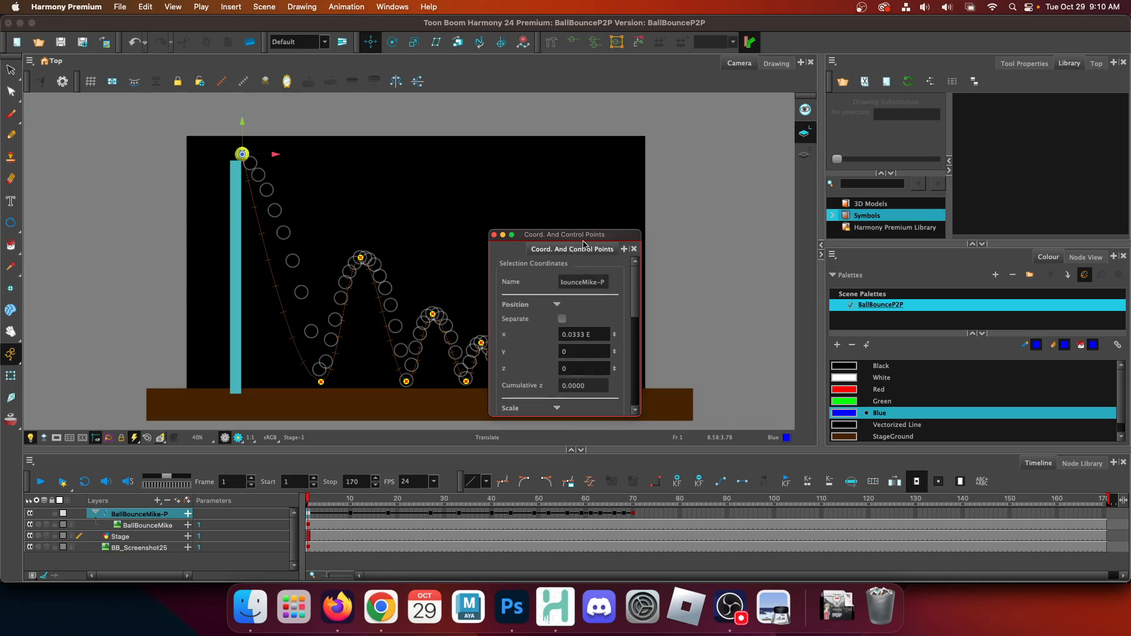
pyautogui.moveTo(583, 249); pyautogui.dragTo(1022, 69)
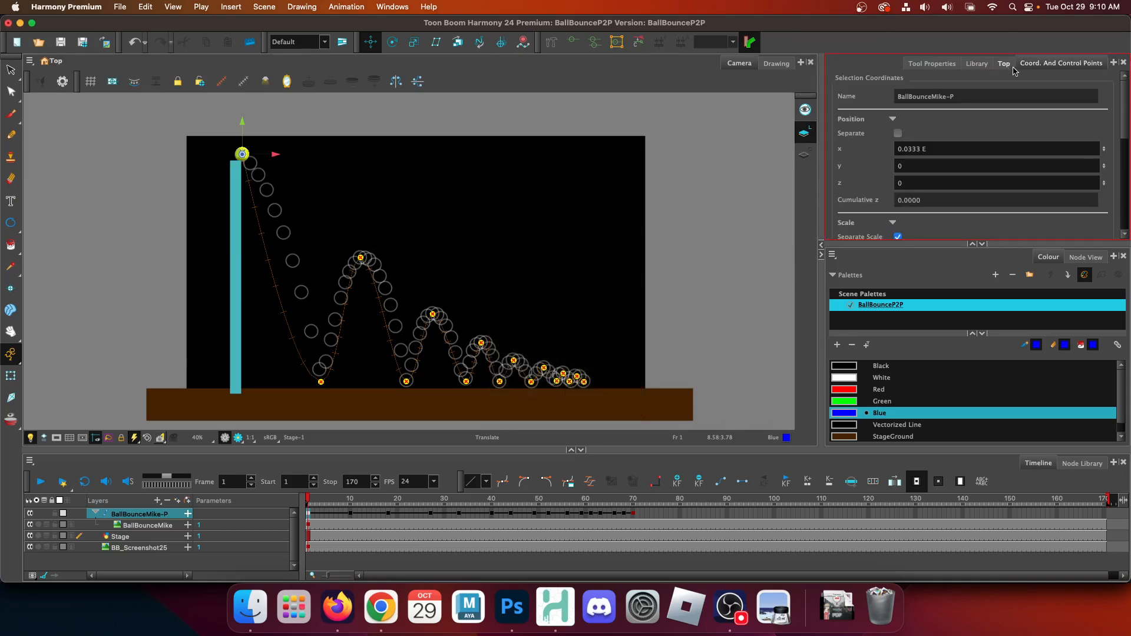
pyautogui.click(392, 6)
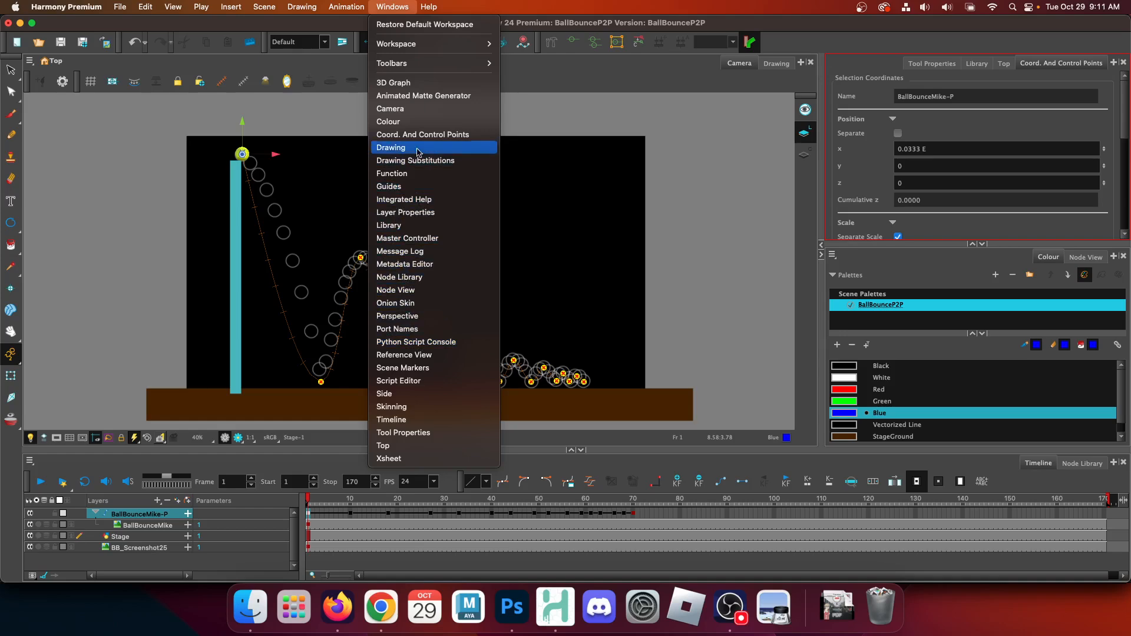
pyautogui.click(957, 147)
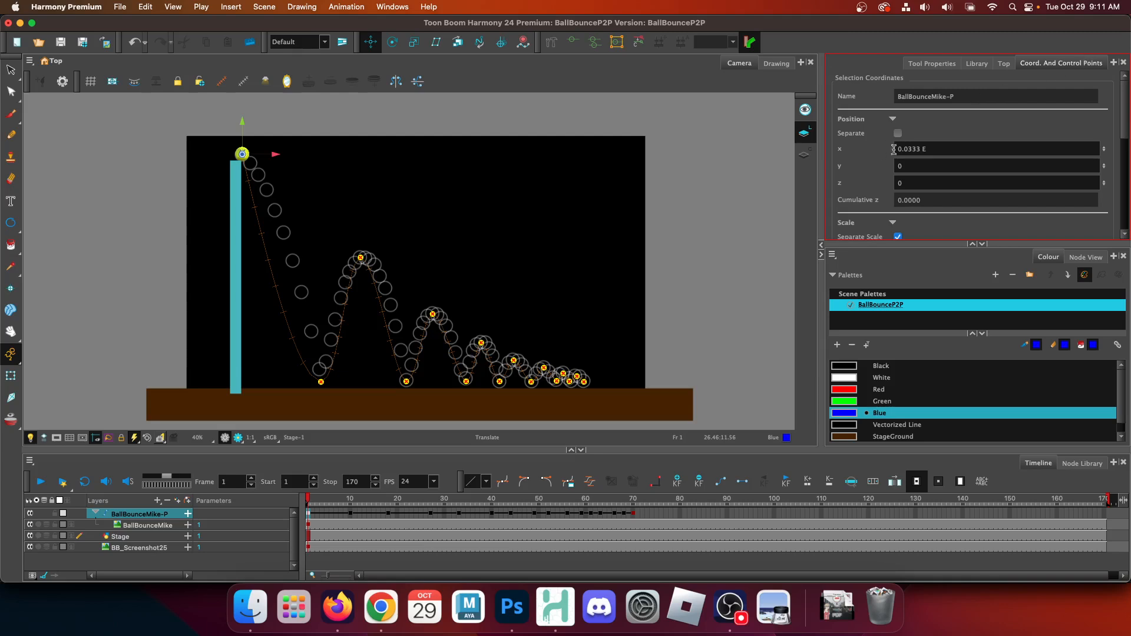
pyautogui.click(1004, 65)
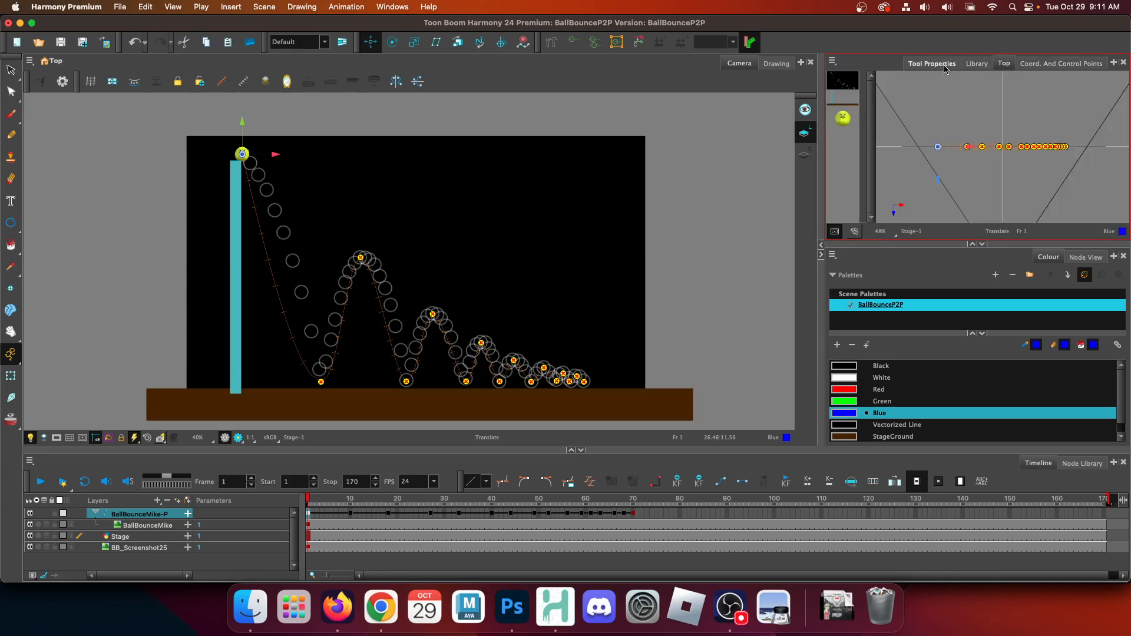
pyautogui.click(1086, 64)
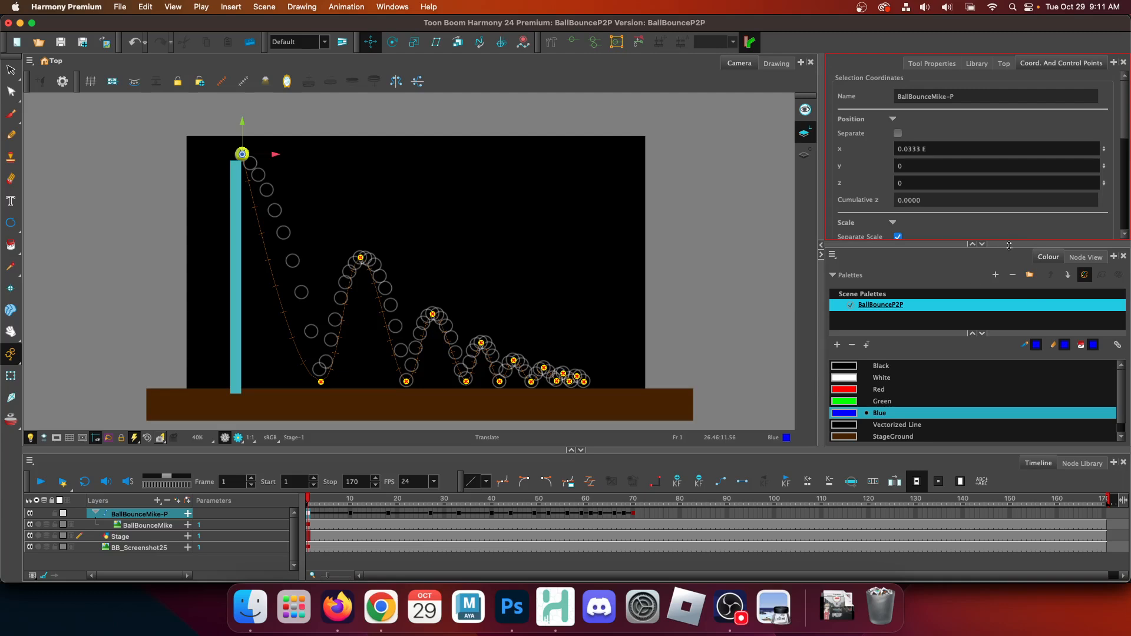
# Expand the Coord. And Control Points view over the Colour view to its full height.
pyautogui.click(982, 244)
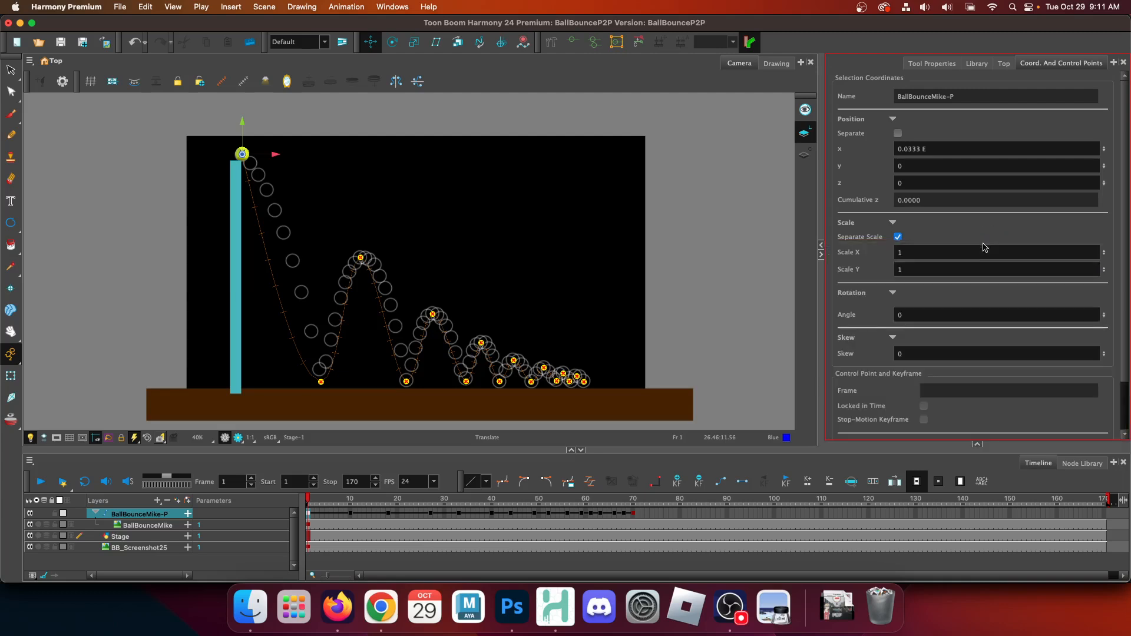
pyautogui.click(978, 445)
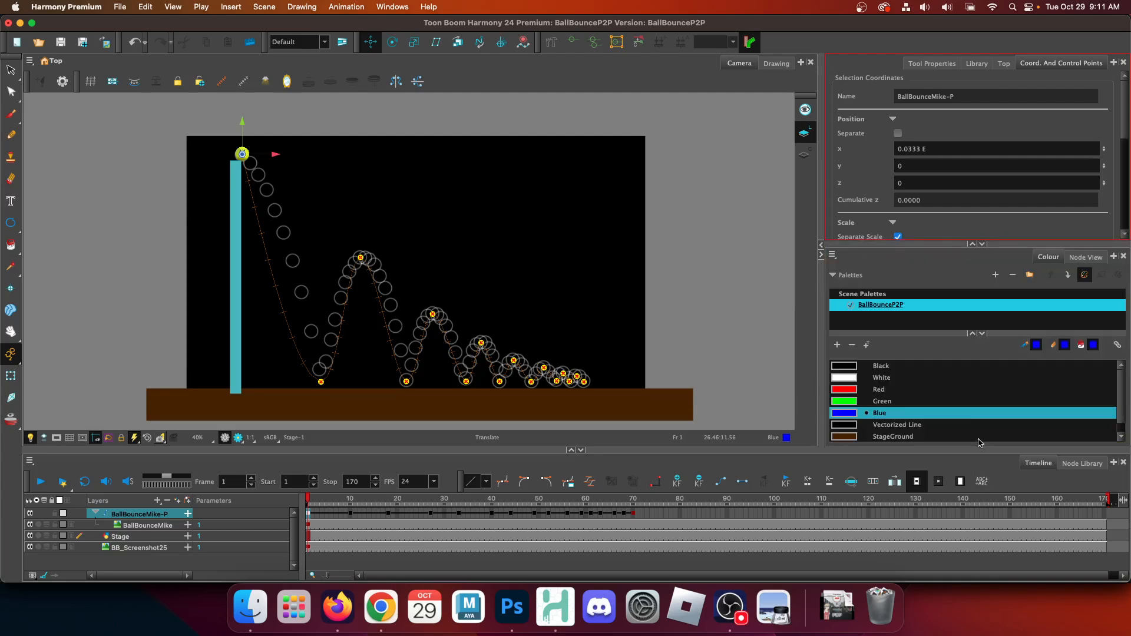
pyautogui.click(983, 244)
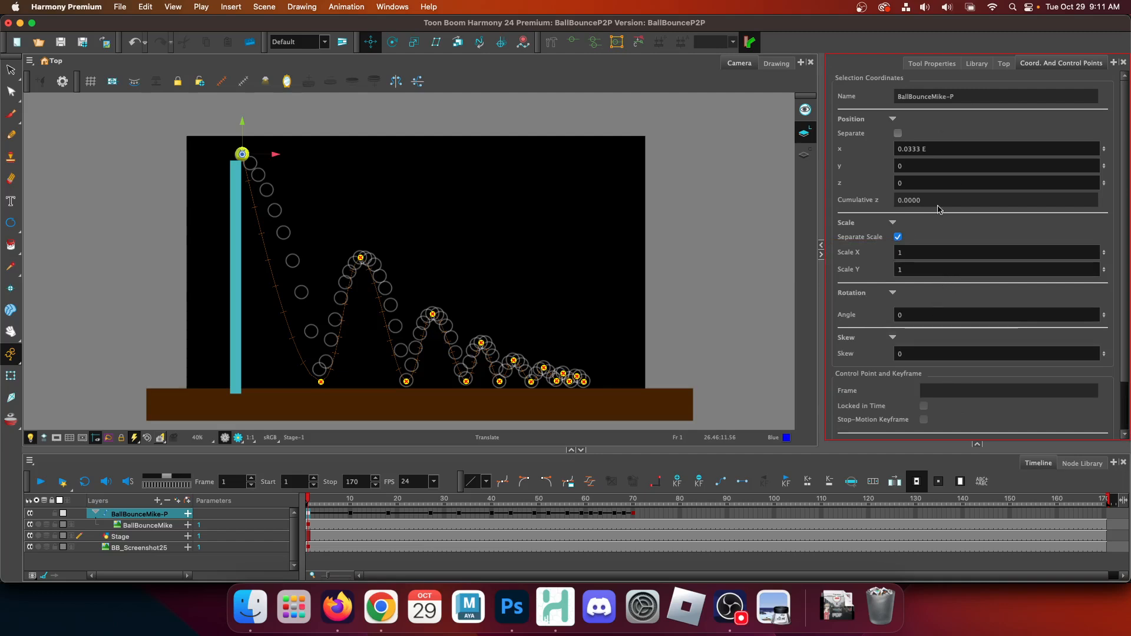
# With the Transform tool, select the control point of the first ground contact on the peg's motion path.
pyautogui.scroll(-3, 974, 280)
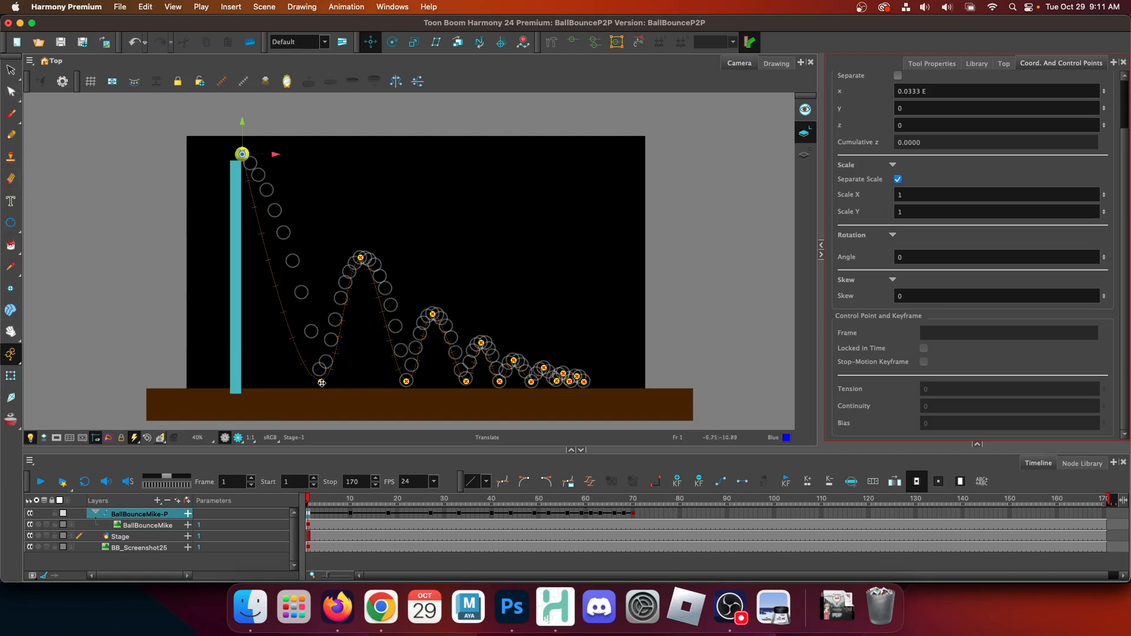
pyautogui.click(10, 375)
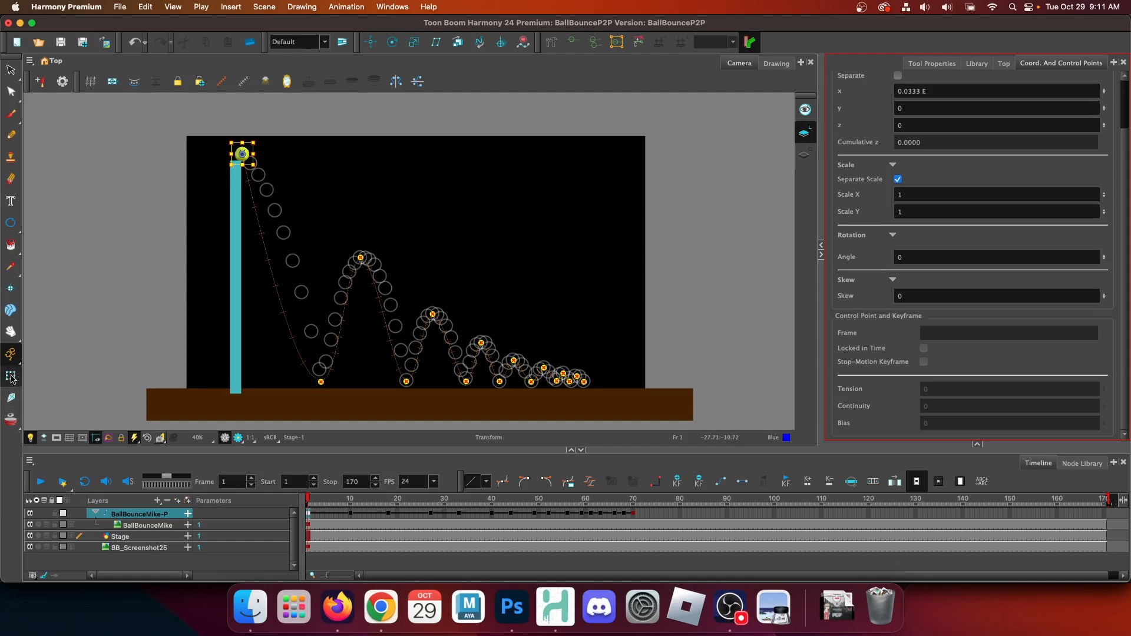
pyautogui.click(322, 383)
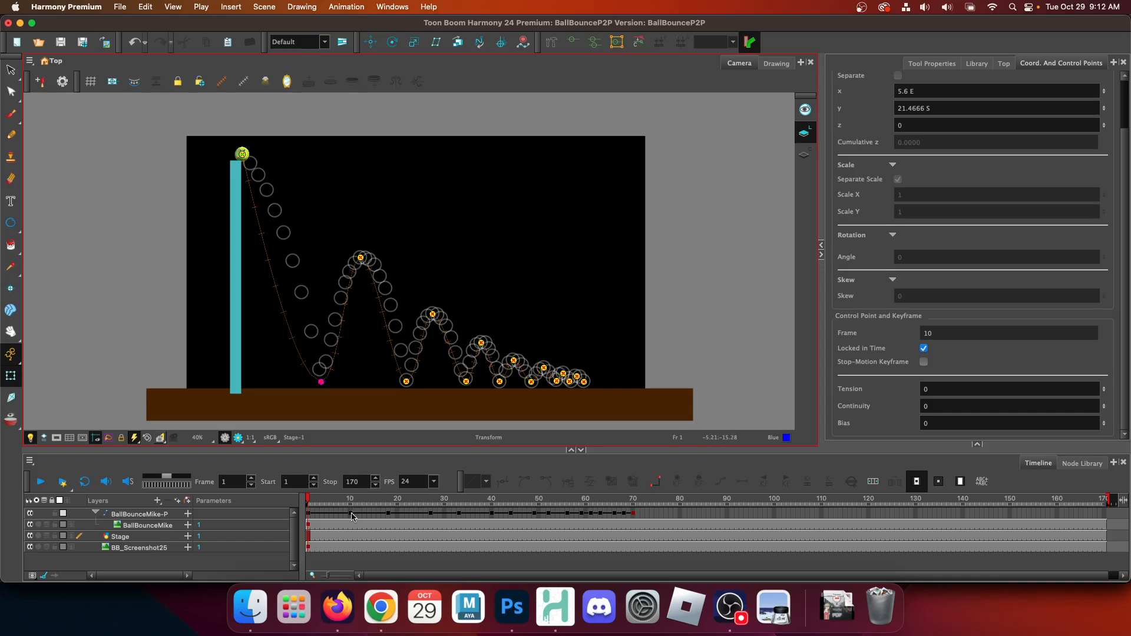
# Check the Tension explanation in the Firefox notes, return to Harmony and set the frame 10 control point's tension to 1.
pyautogui.click(337, 607)
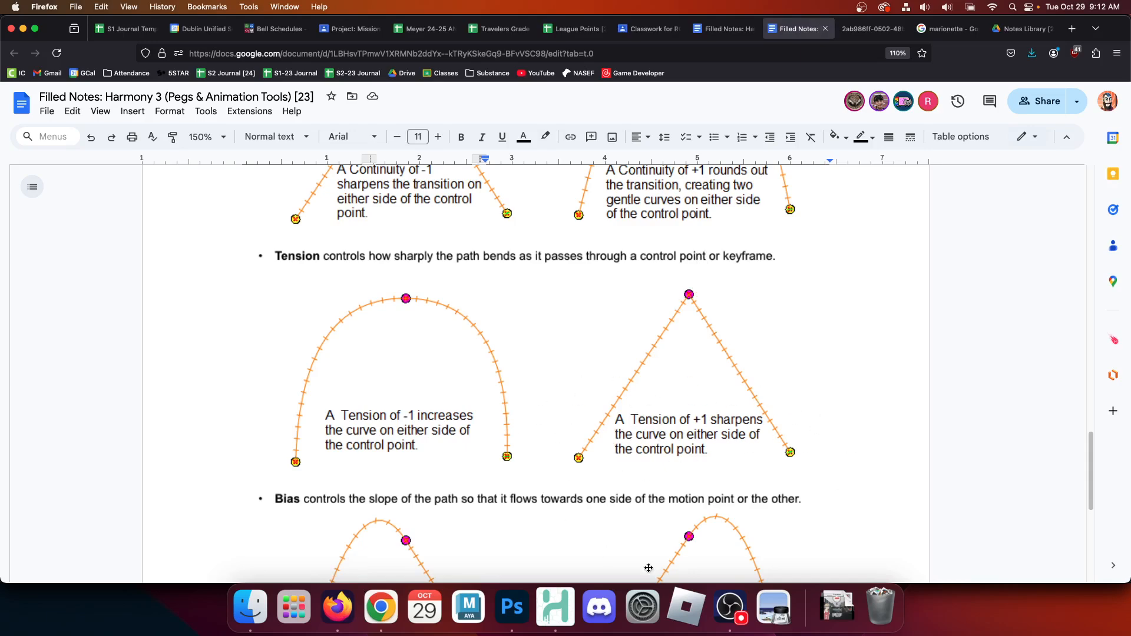
pyautogui.click(557, 619)
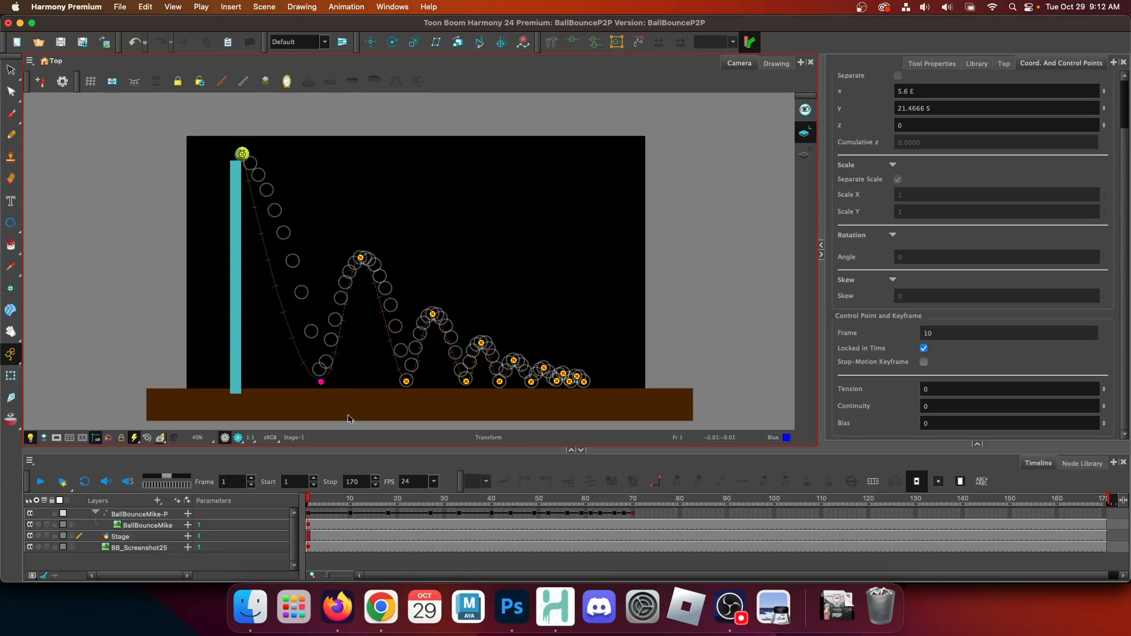
pyautogui.click(940, 390)
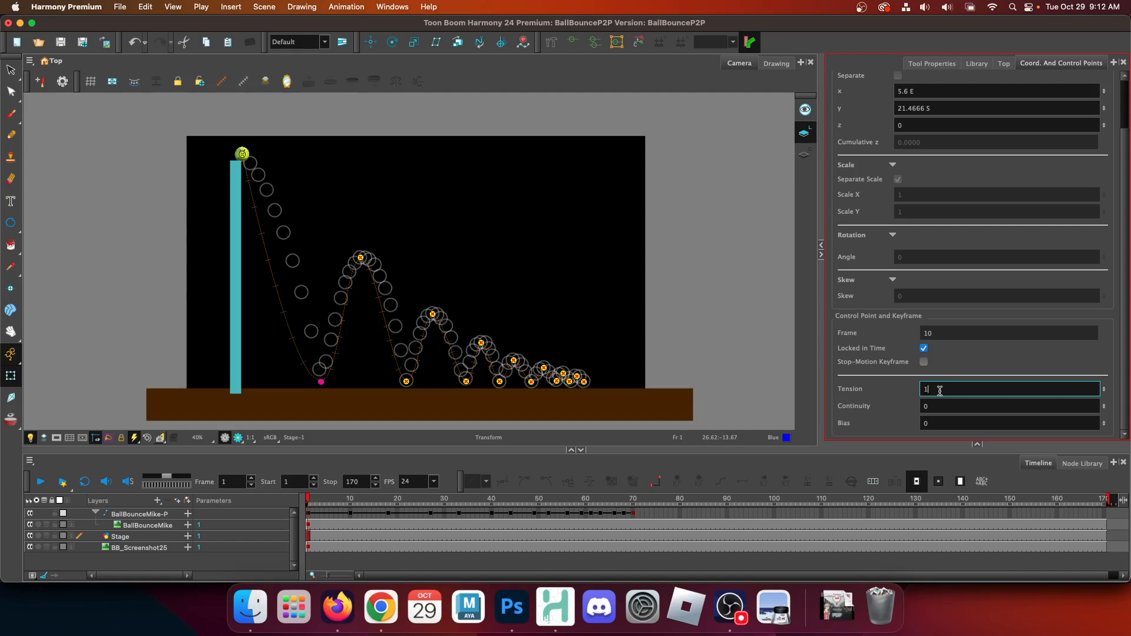
pyautogui.press('Return')
# Set the tension of the second ground contact's control point, at frame 27, to 1.
pyautogui.click(406, 382)
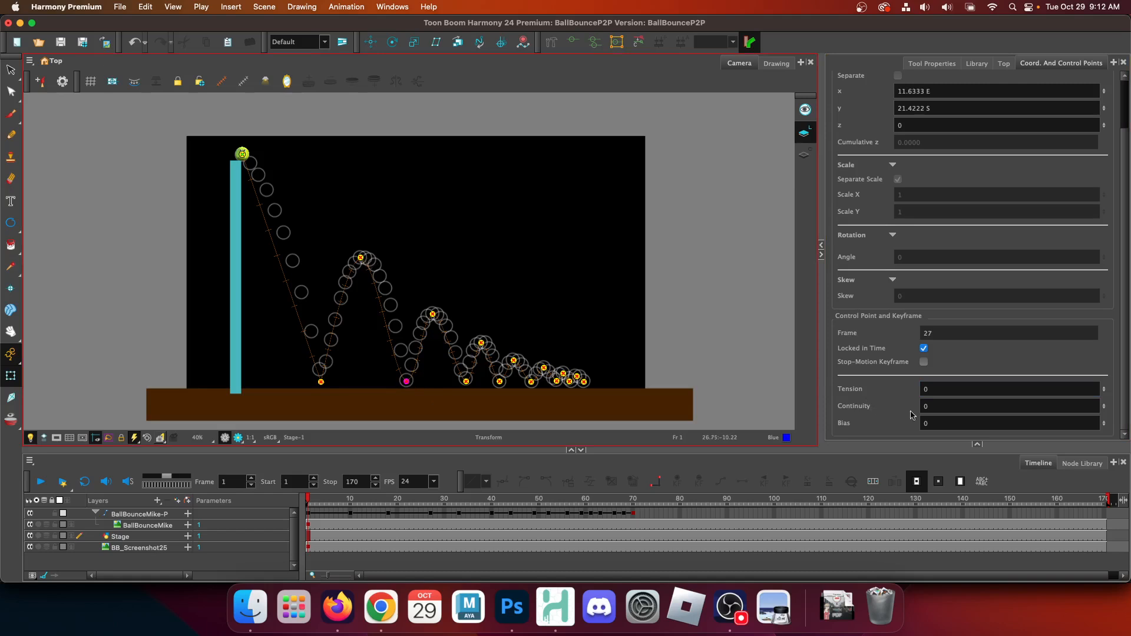
pyautogui.click(949, 406)
pyautogui.moveTo(940, 389); pyautogui.dragTo(863, 382)
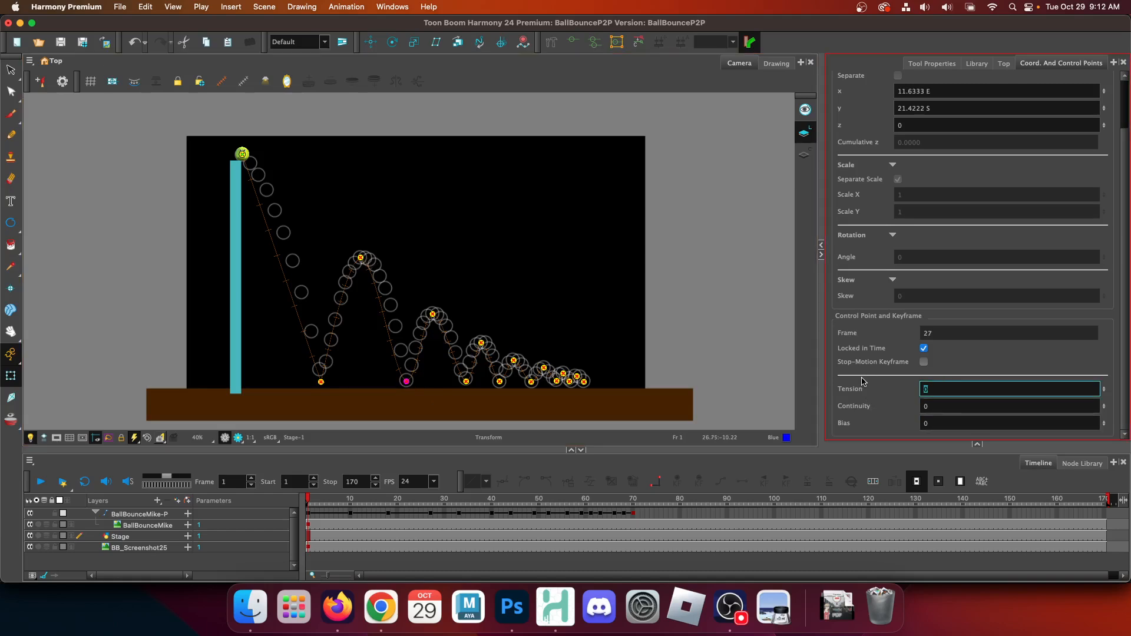
pyautogui.write('1')
pyautogui.press('Return')
# Set the tension to 1 on the third ground contact at frame 40 and on the fourth ground contact.
pyautogui.click(466, 382)
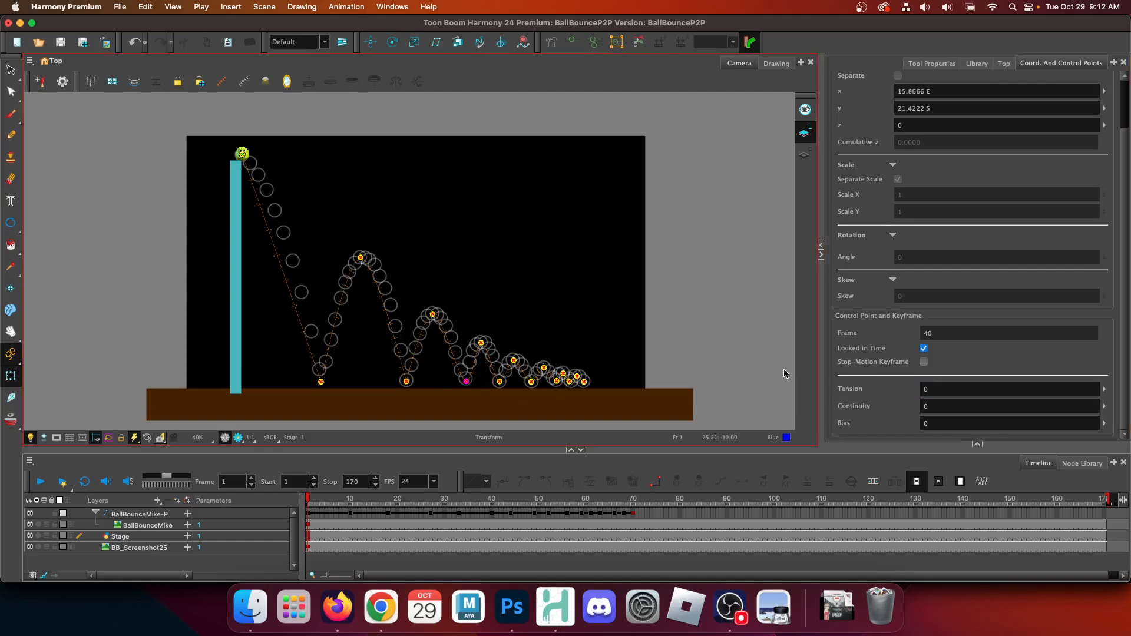
pyautogui.moveTo(942, 389); pyautogui.dragTo(868, 378)
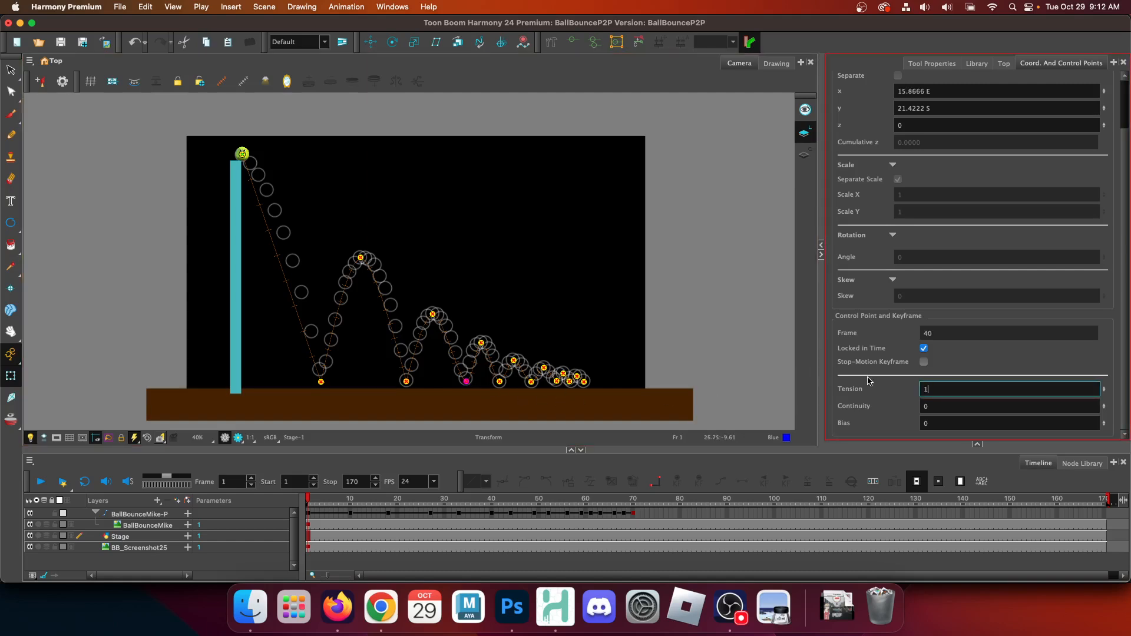
pyautogui.click(501, 382)
pyautogui.moveTo(942, 389); pyautogui.dragTo(843, 362)
pyautogui.write('1')
# Set the tension to 1 on the fifth ground contact and on the sixth one at frame 61.
pyautogui.click(531, 382)
pyautogui.click(989, 387)
pyautogui.write('1')
pyautogui.click(557, 382)
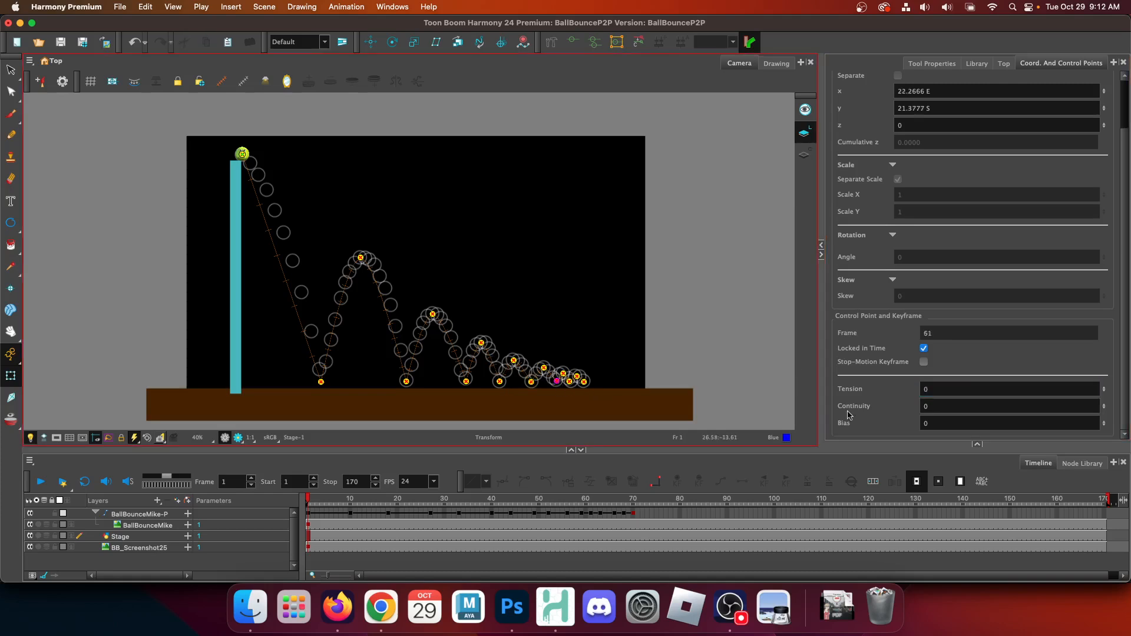
pyautogui.click(972, 389)
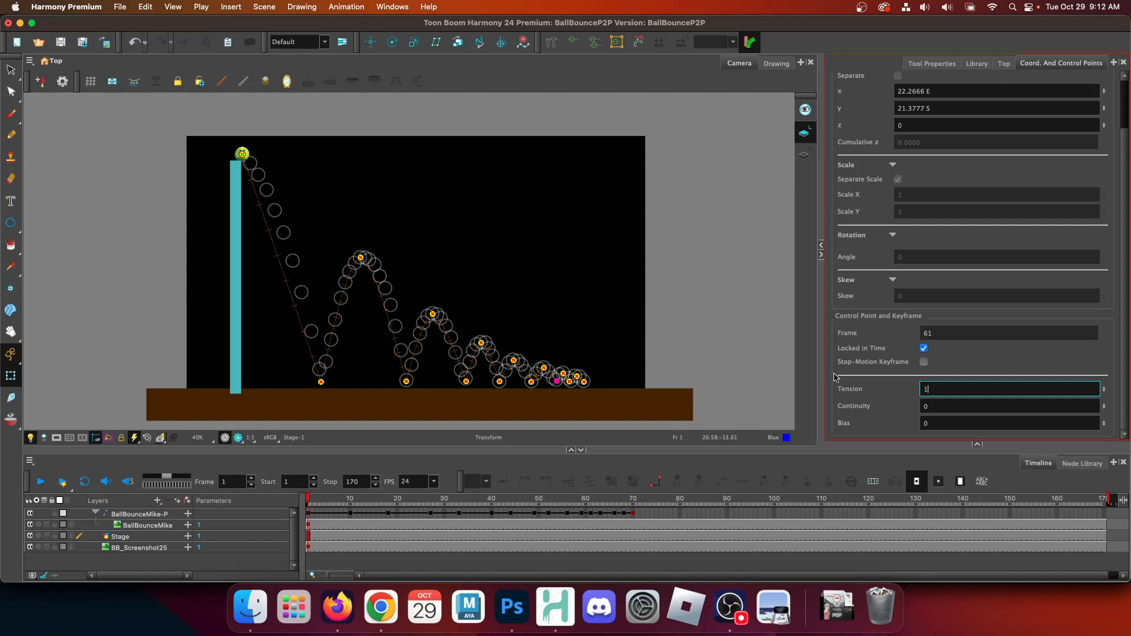
# Set the tension of the frame 66 ground contact to 1, confirm the final contact's point and reselect the first contact.
pyautogui.click(569, 381)
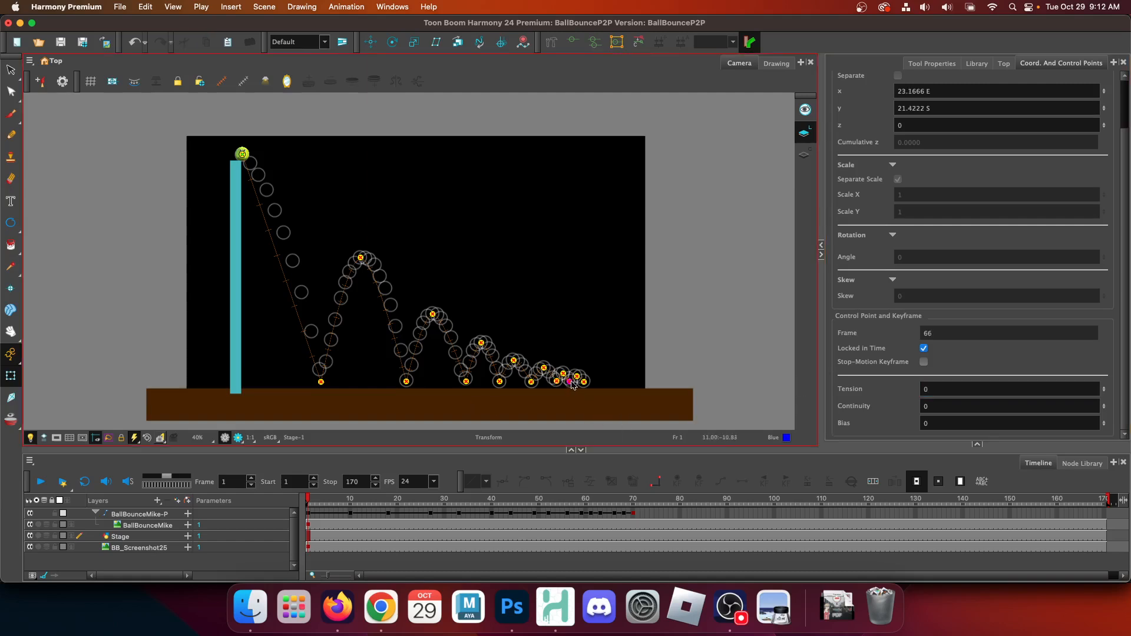
pyautogui.click(1002, 390)
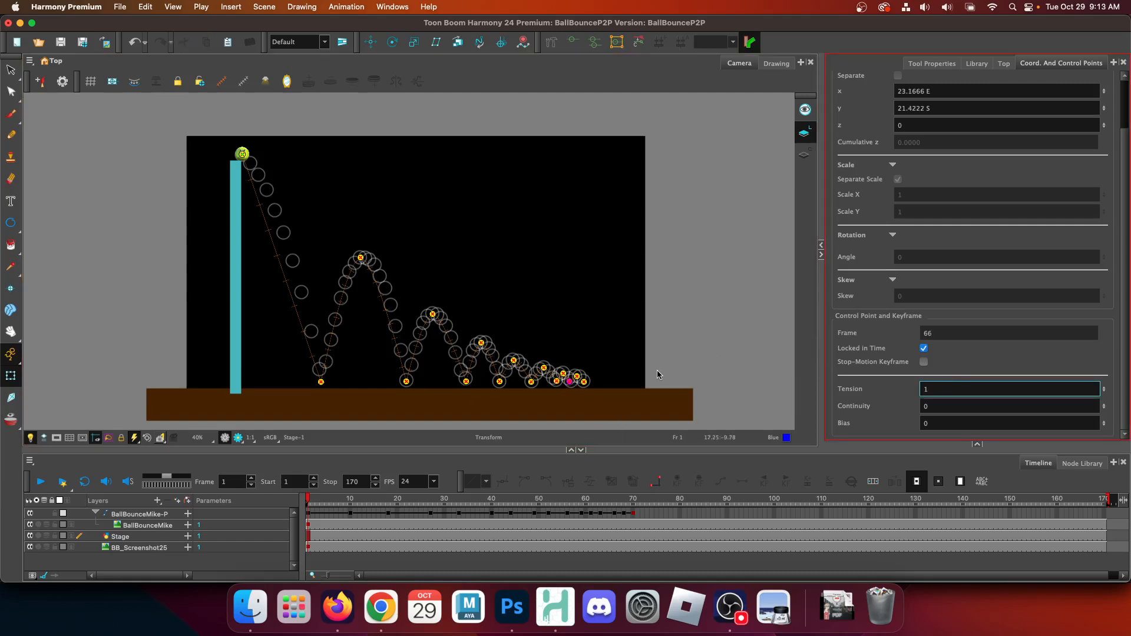
pyautogui.click(584, 381)
pyautogui.press('Return')
pyautogui.click(321, 383)
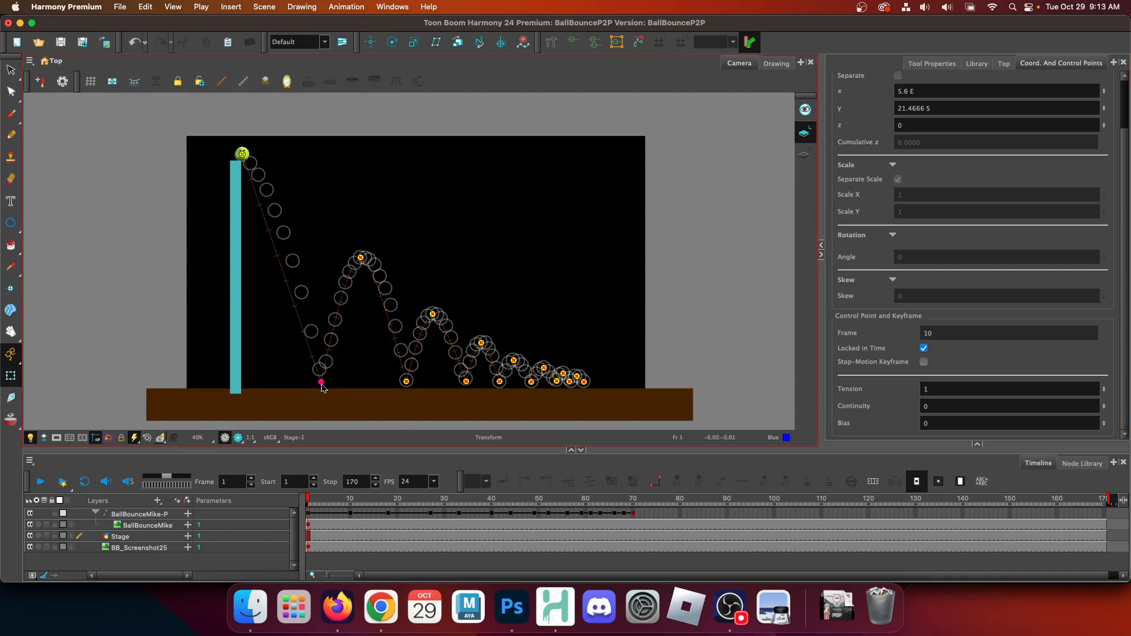
pyautogui.click(407, 382)
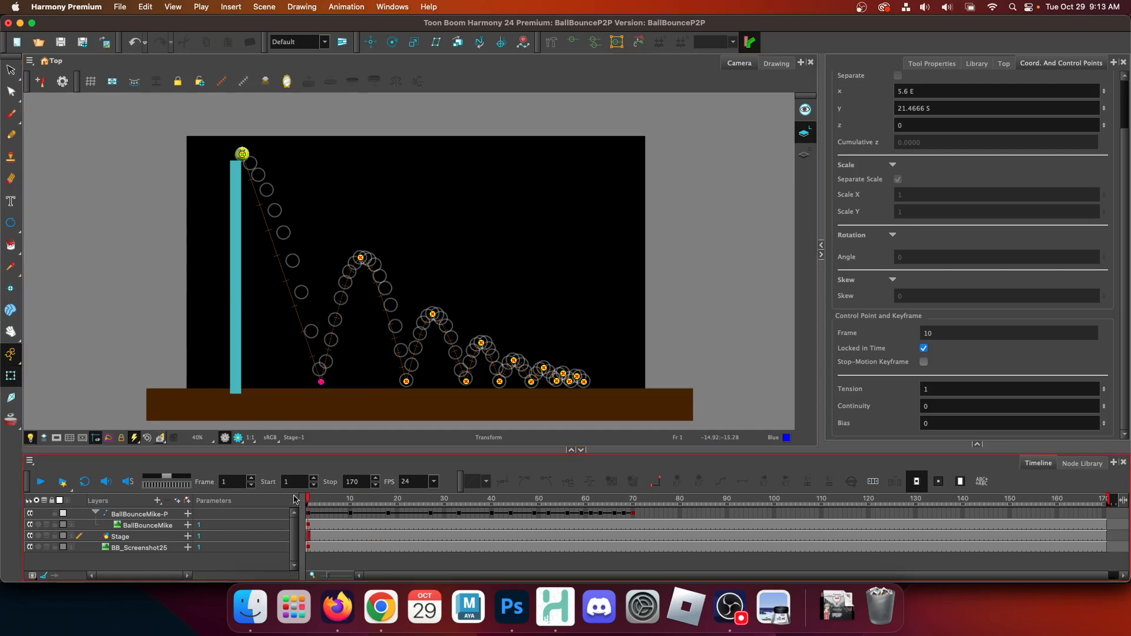
# At frame 4, move the ball's peg with the Translate tool onto the nearest guide circle, about 2.31 E, 5.36 S.
pyautogui.moveTo(309, 499)
pyautogui.mouseDown()
pyautogui.moveTo(698, 513)
pyautogui.moveTo(307, 505)
pyautogui.mouseUp()
pyautogui.click(323, 516)
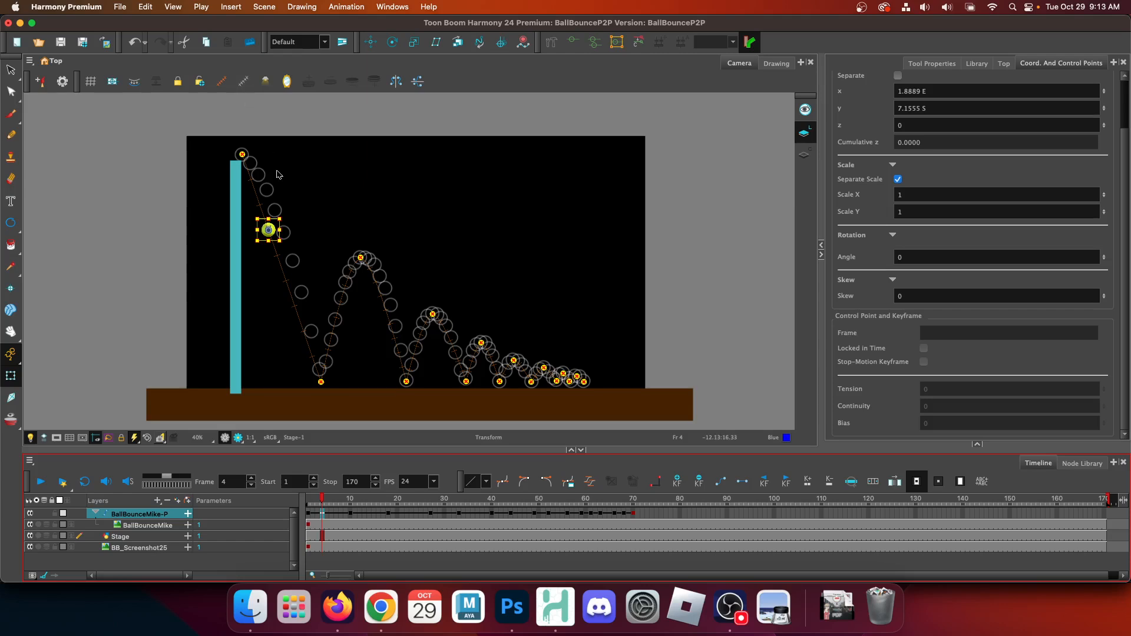
pyautogui.scroll(2, 283, 189)
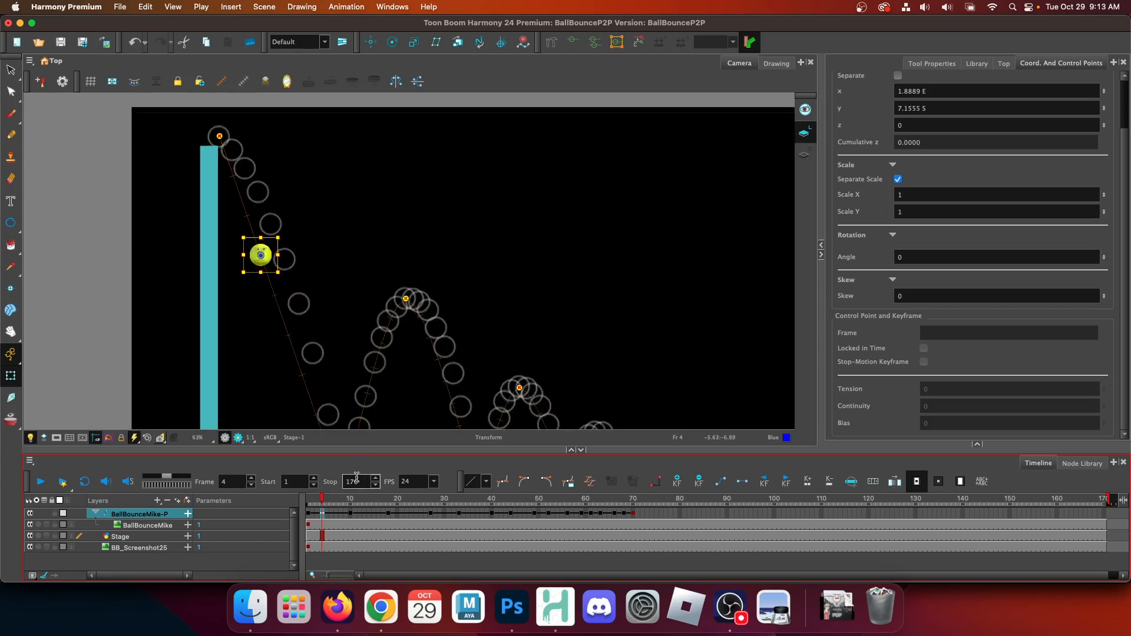
pyautogui.click(370, 42)
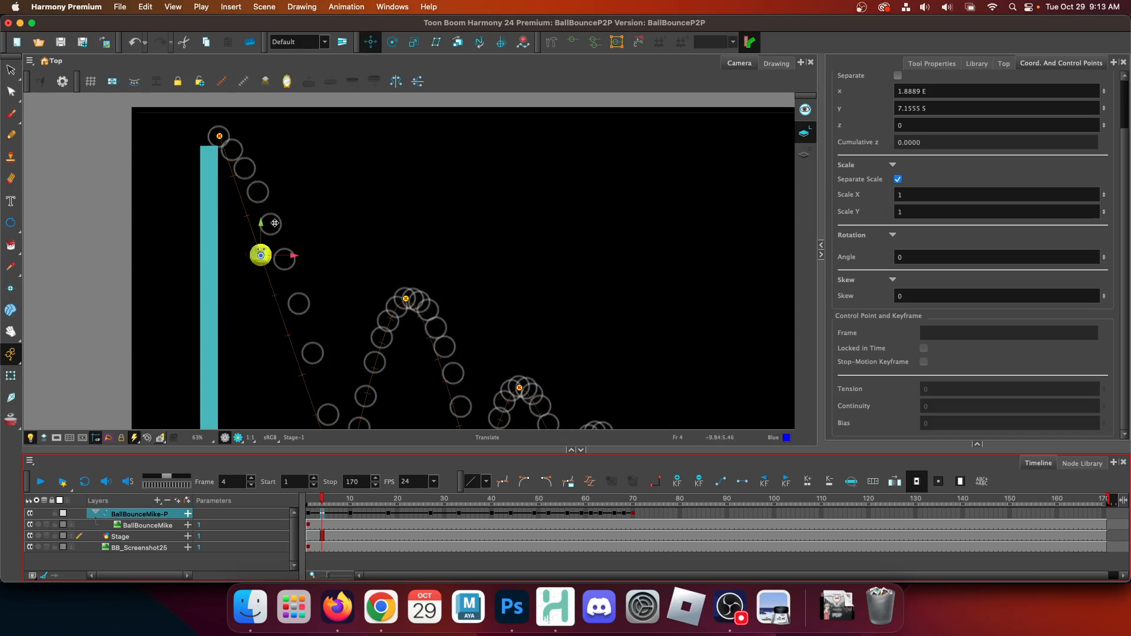
pyautogui.moveTo(268, 252); pyautogui.dragTo(277, 222)
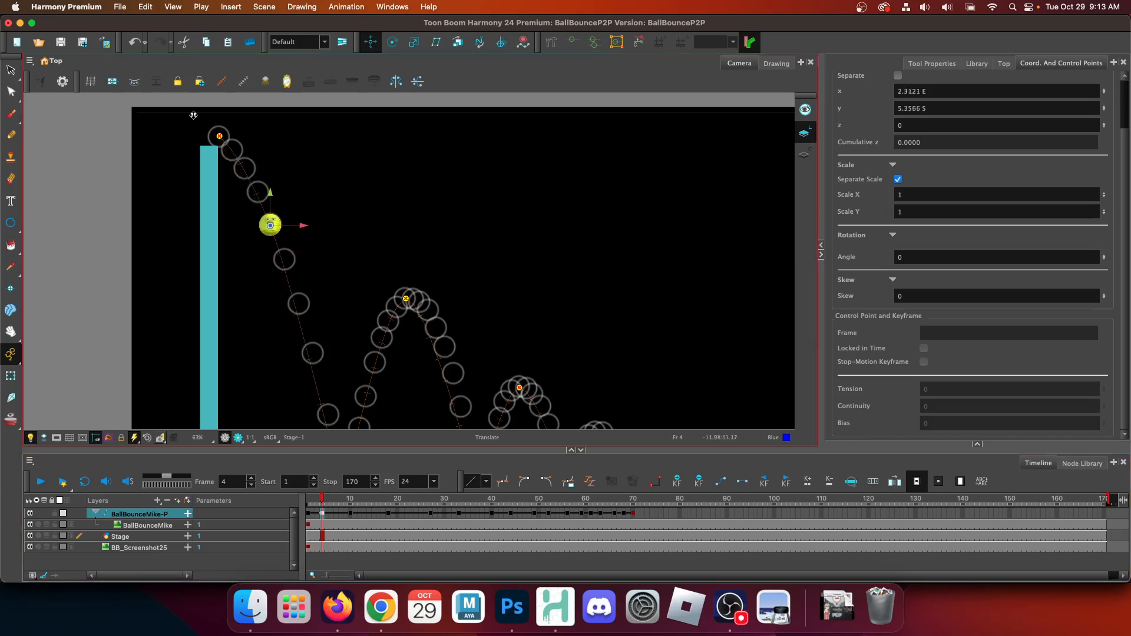
# Play the bounce animation twice from frame 1 to review the motion with the adjusted frame 4 pose, and rewind it.
pyautogui.scroll(-2, 336, 401)
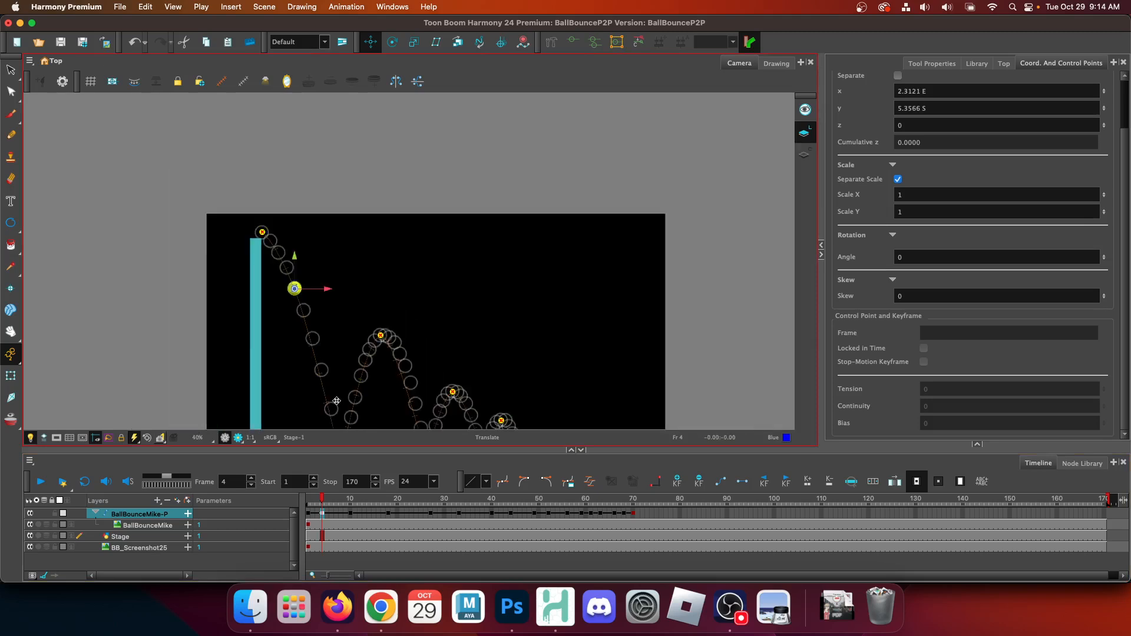
pyautogui.scroll(-2, 337, 400)
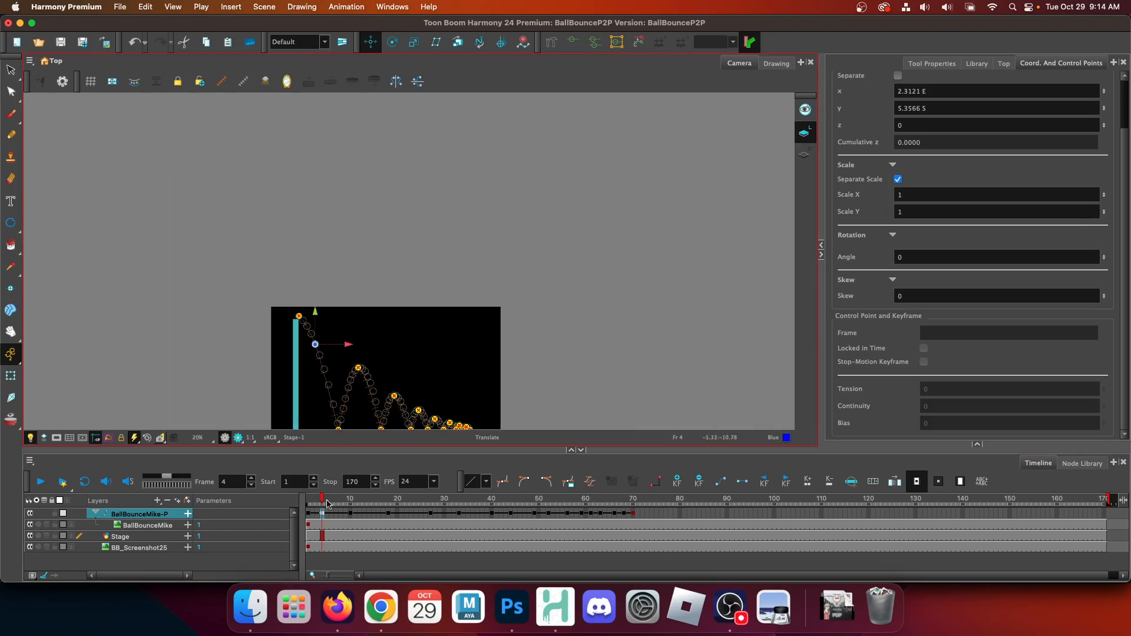
pyautogui.scroll(2, 314, 329)
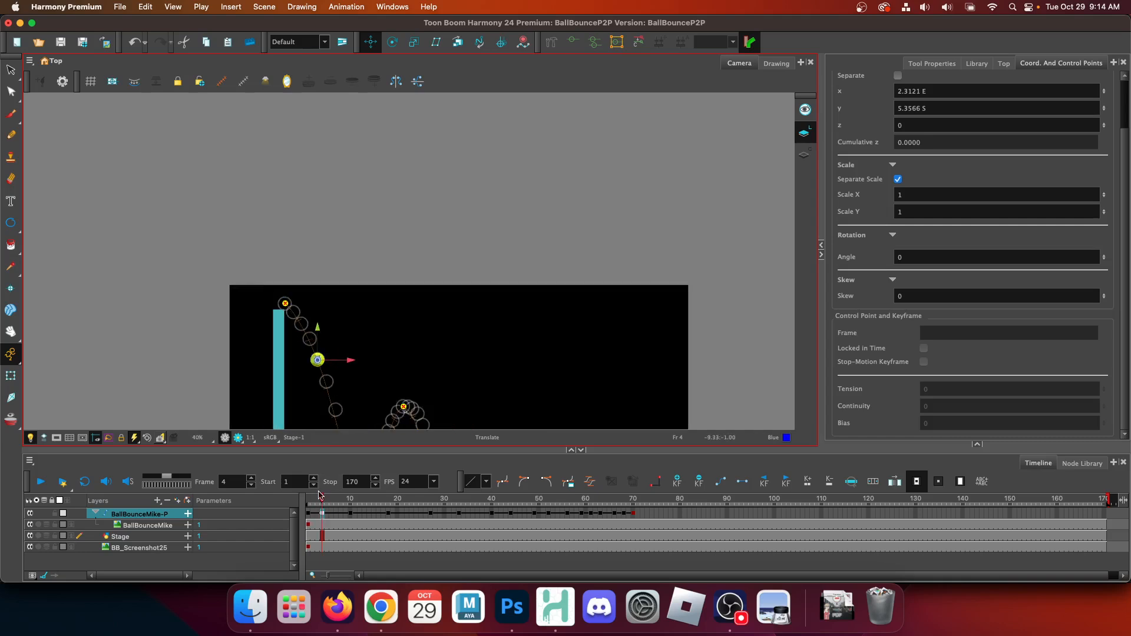
pyautogui.moveTo(323, 516); pyautogui.dragTo(278, 503)
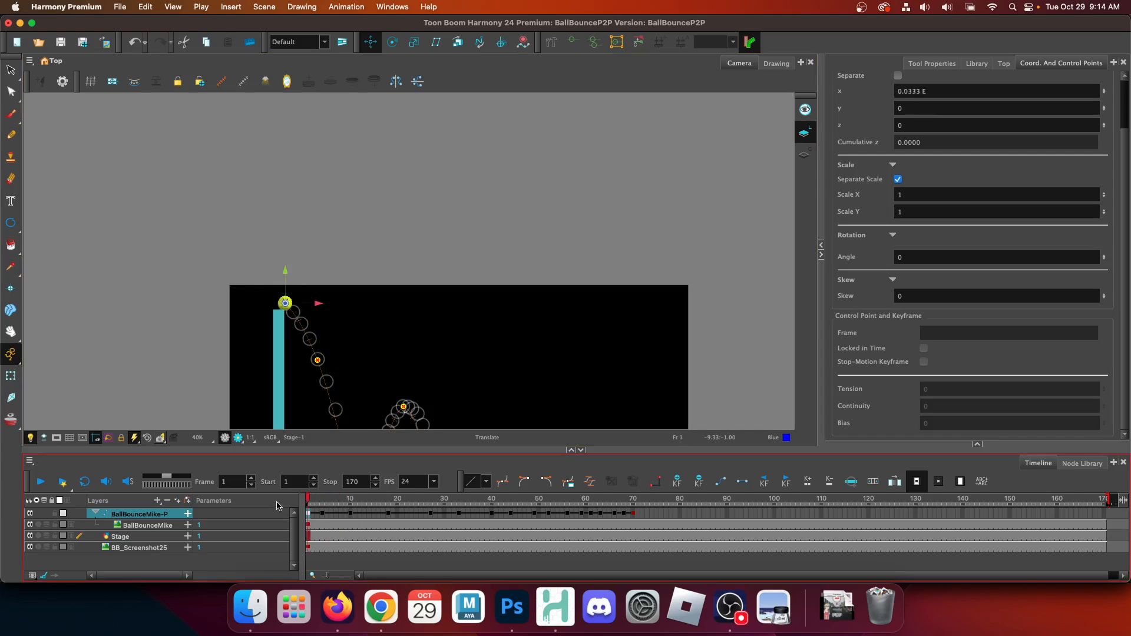
pyautogui.scroll(-5, 353, 295)
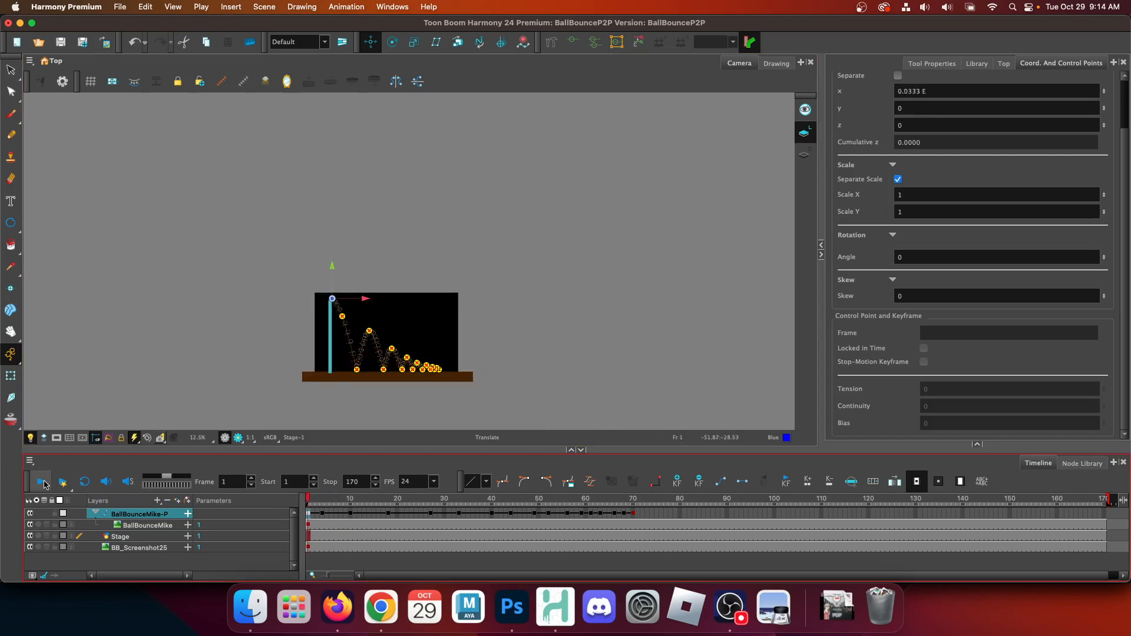
pyautogui.scroll(5, 371, 383)
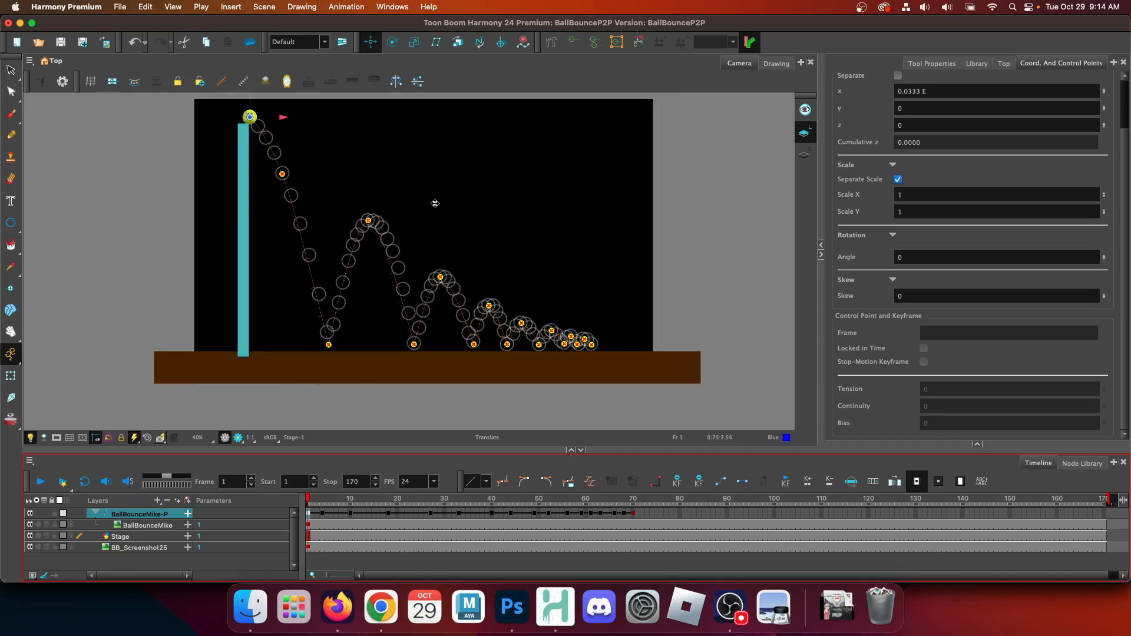
pyautogui.click(50, 483)
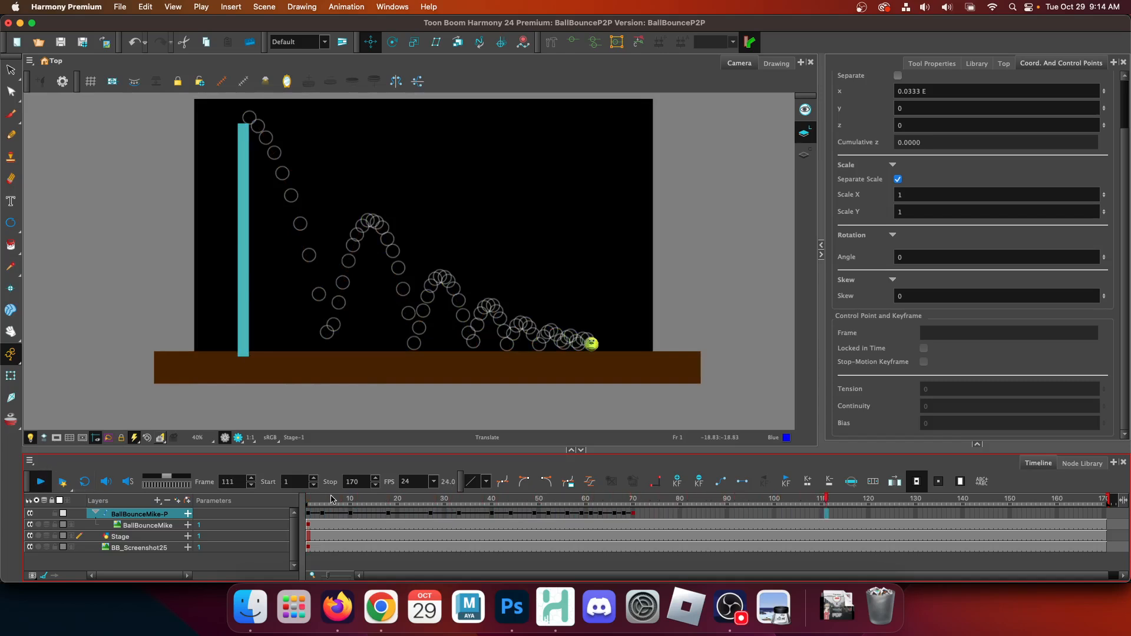
pyautogui.moveTo(337, 500); pyautogui.dragTo(219, 504)
pyautogui.click(41, 482)
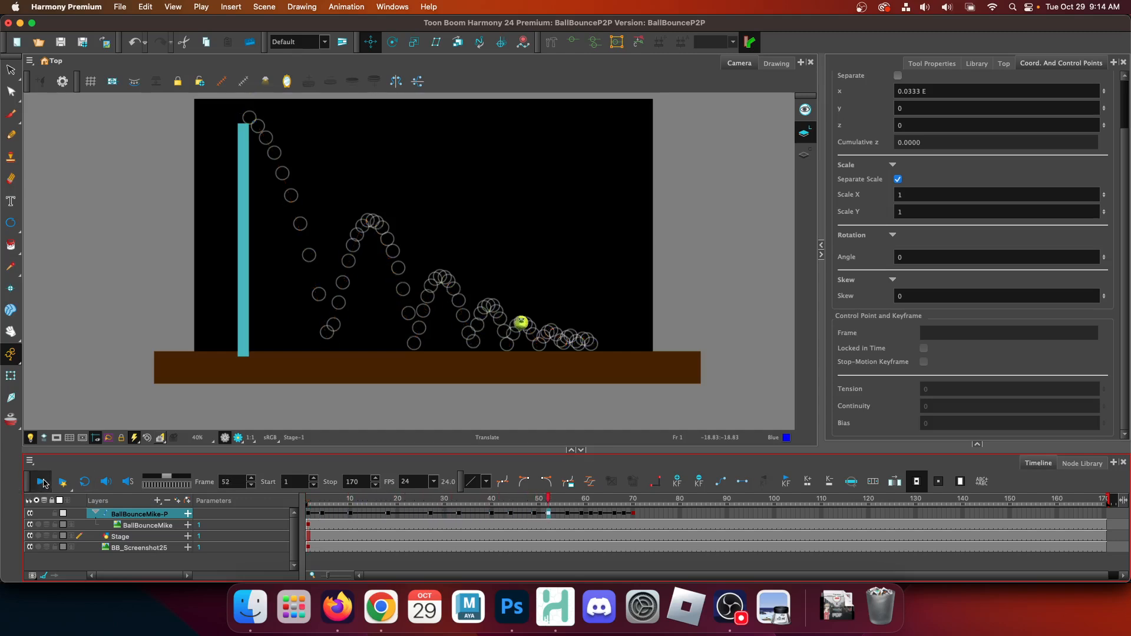
pyautogui.click(42, 482)
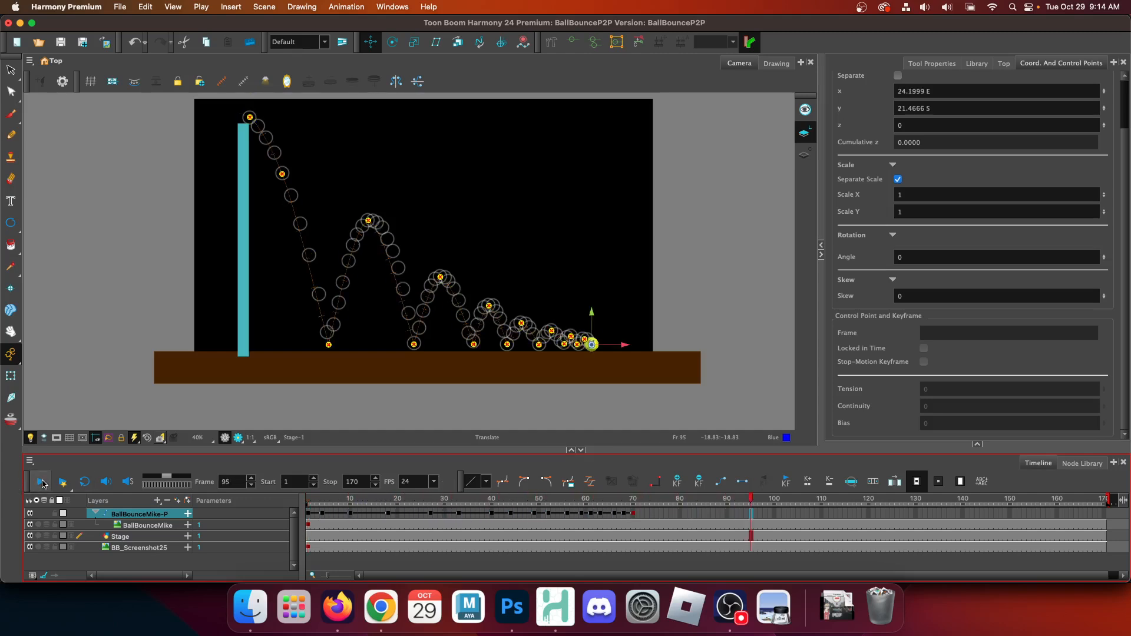
pyautogui.moveTo(345, 497); pyautogui.dragTo(284, 516)
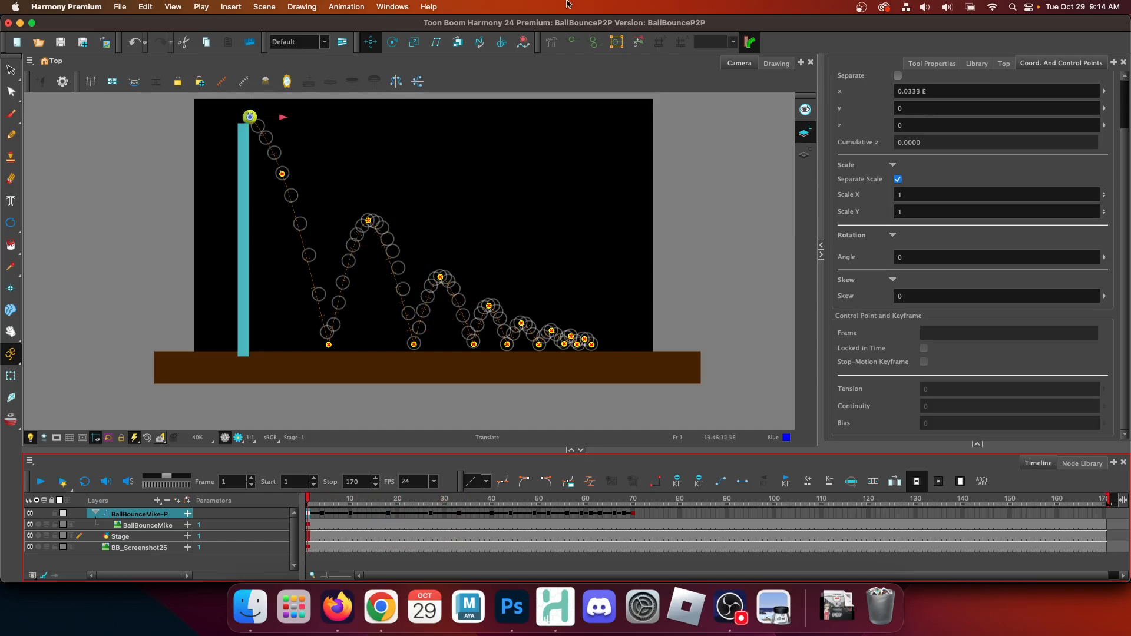
# With the Transform tool, adjust the tension of the first bounce peak's control point at frame 18.
pyautogui.click(11, 375)
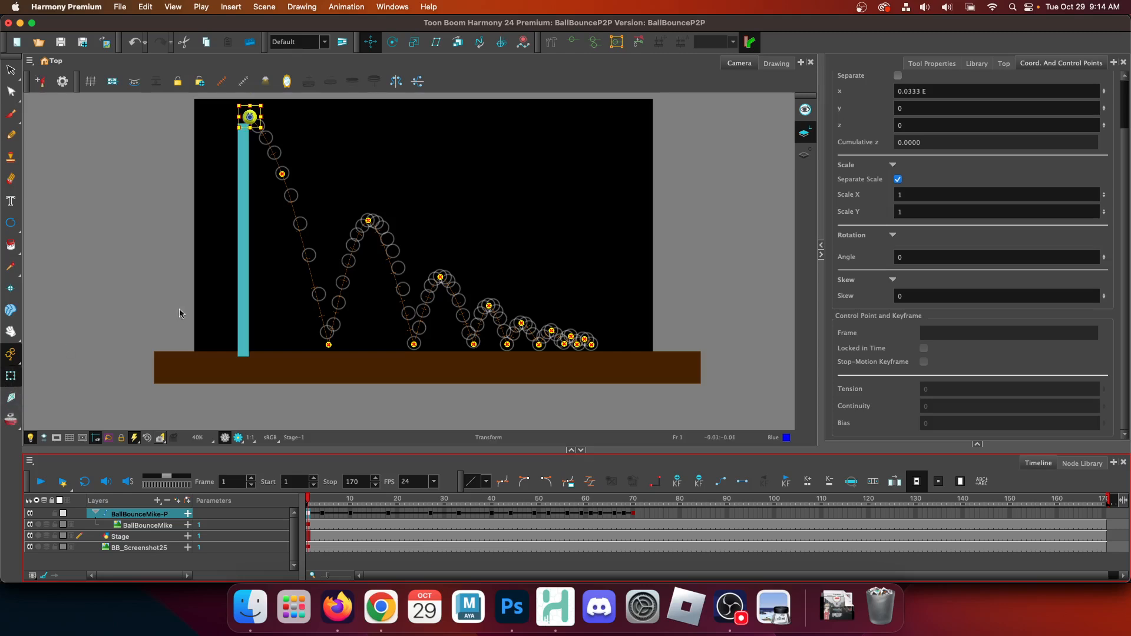
pyautogui.click(368, 220)
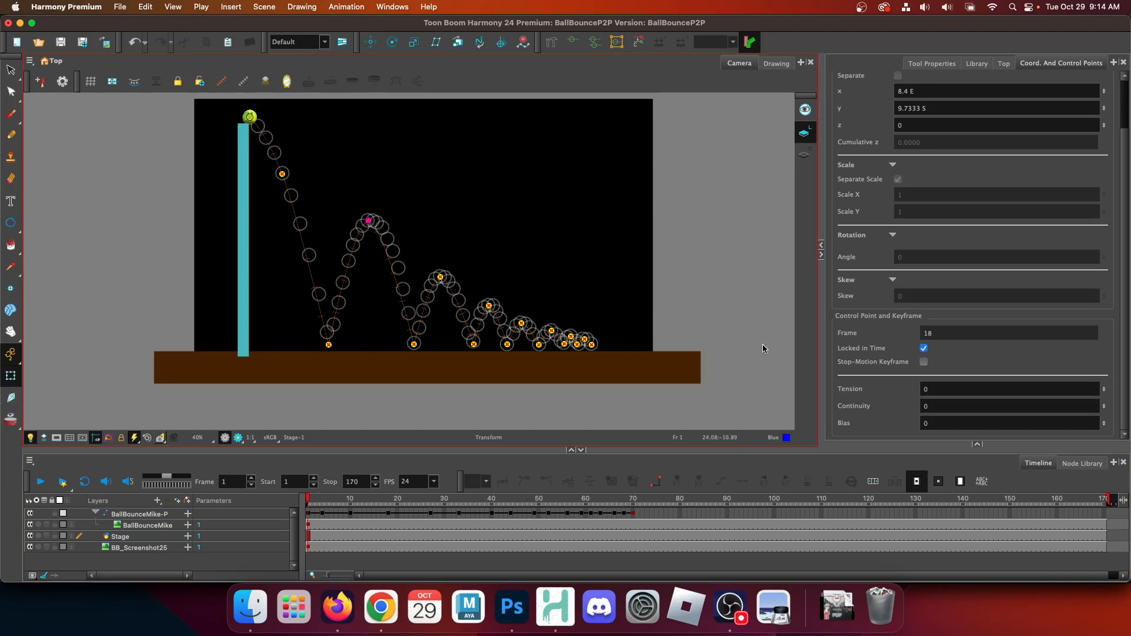
pyautogui.click(929, 388)
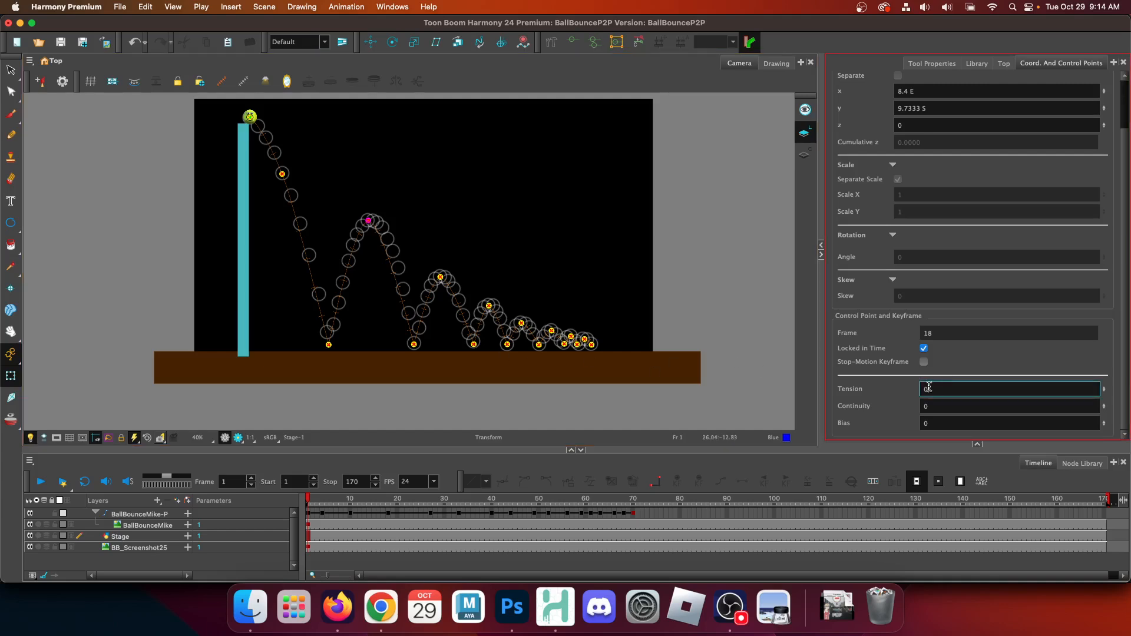
pyautogui.moveTo(930, 388); pyautogui.dragTo(874, 380)
pyautogui.press('Return')
# Set the tension of the second bounce peak at frame 33 to -0.4 and of the third peak to -0.3.
pyautogui.click(442, 280)
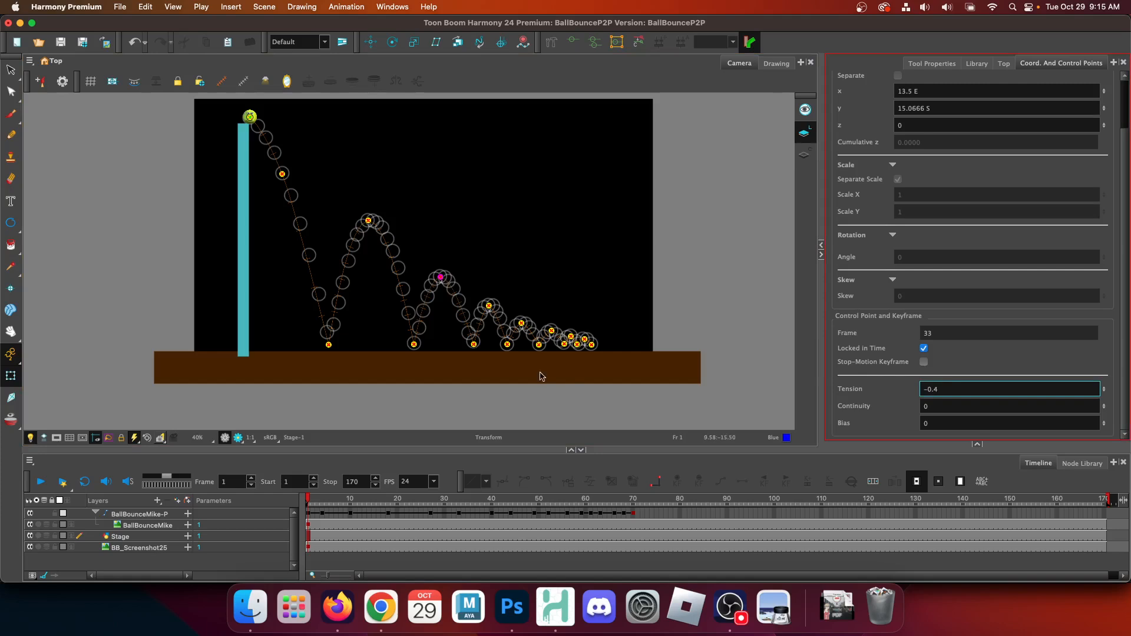
pyautogui.click(489, 306)
pyautogui.click(1010, 389)
pyautogui.write('-0.3')
# Set the fourth bounce peak's tension at frame 52 to -0.2 and open the frame 59 peak's tension for editing.
pyautogui.click(521, 322)
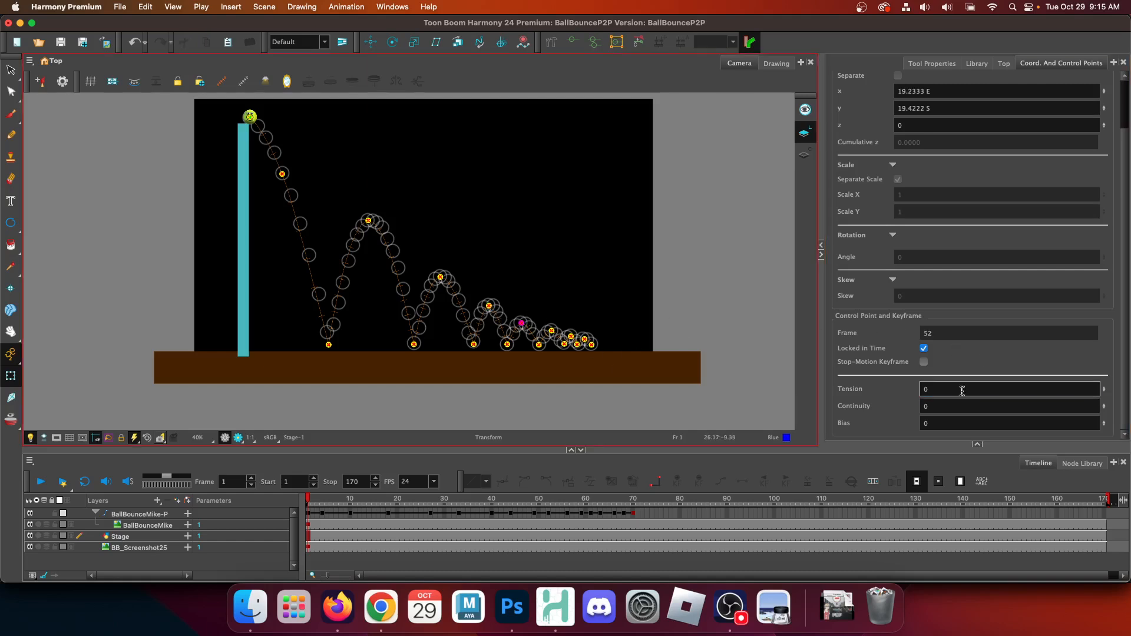
pyautogui.press('BackSpace')
pyautogui.write('-2')
pyautogui.press('Return')
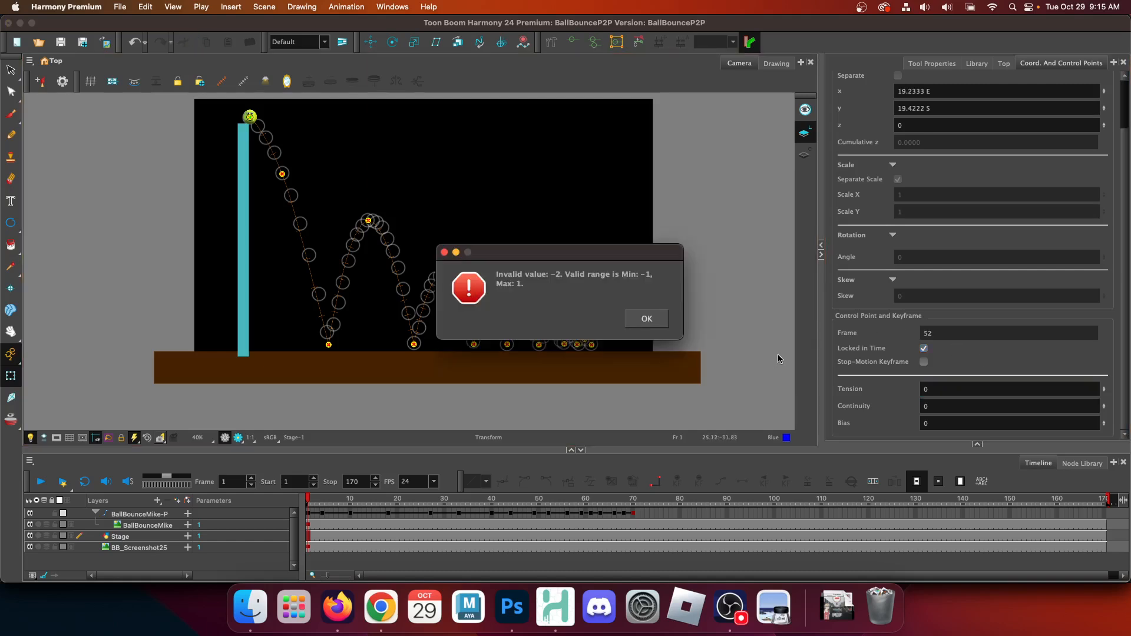
pyautogui.click(657, 319)
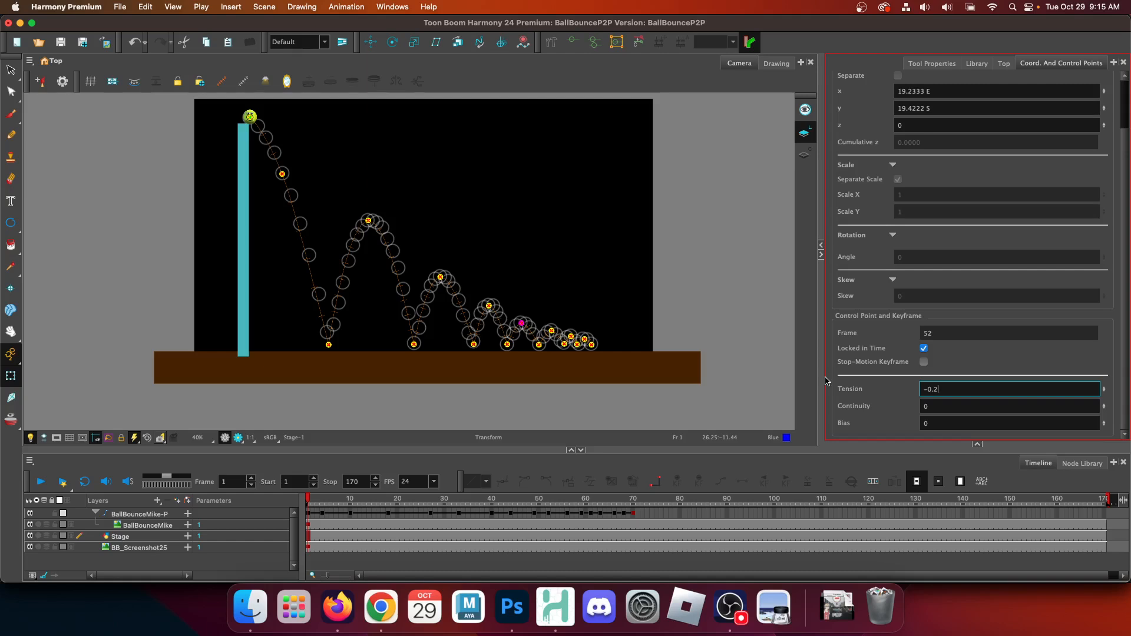
pyautogui.write('-0.2')
pyautogui.click(551, 331)
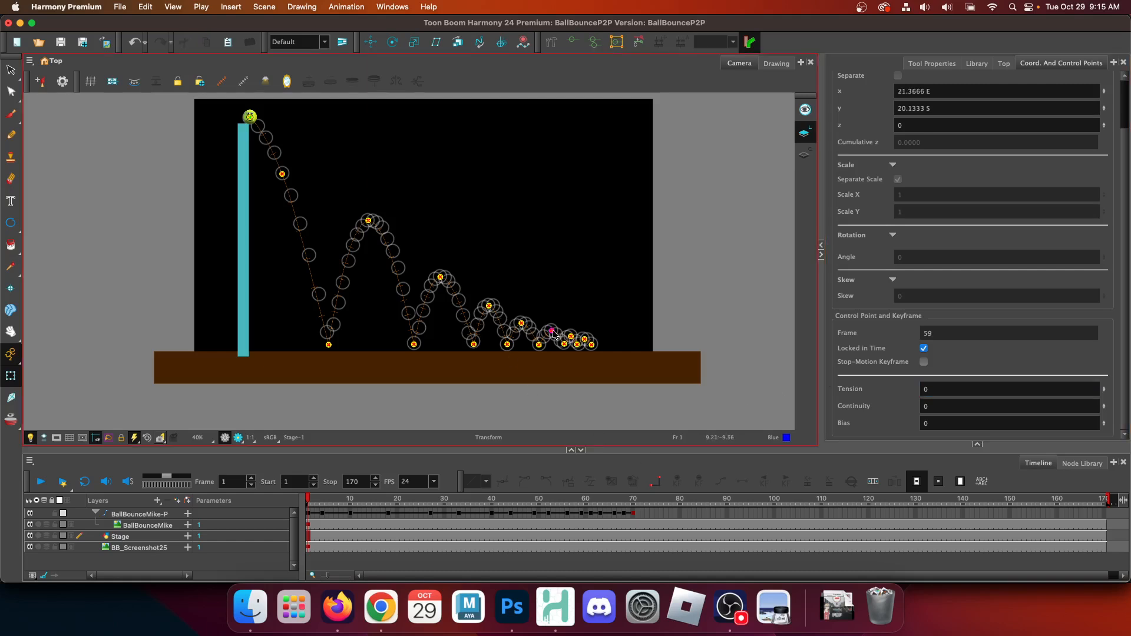
pyautogui.click(1004, 394)
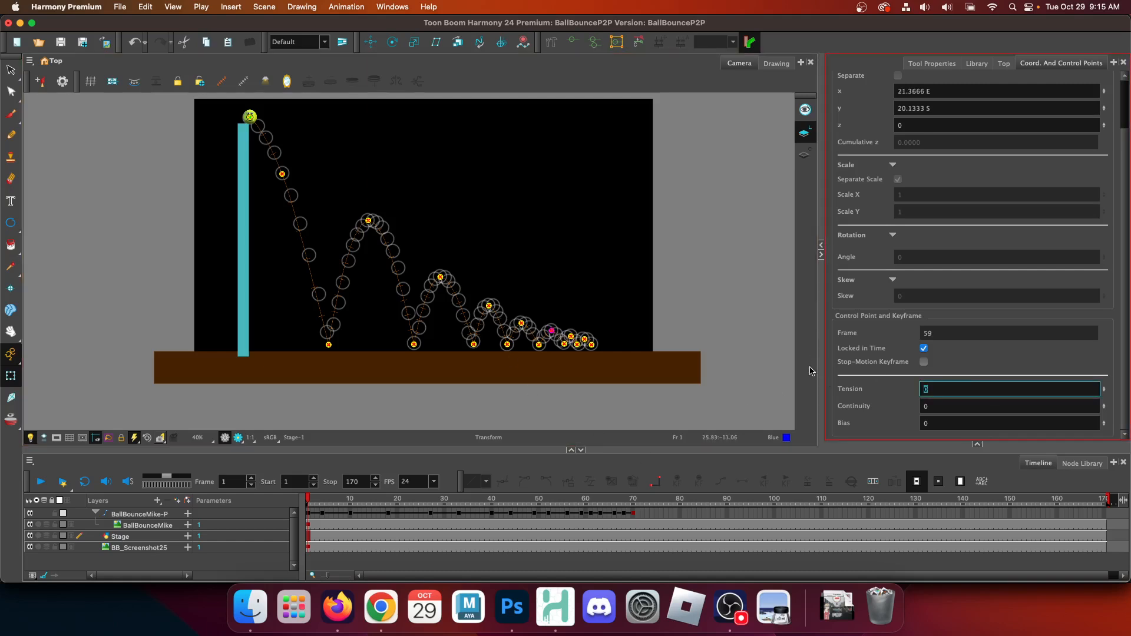
# Play the animation from the first frame to check the bounce arcs with the new peak tensions, and rewind it.
pyautogui.moveTo(356, 500); pyautogui.dragTo(19, 490)
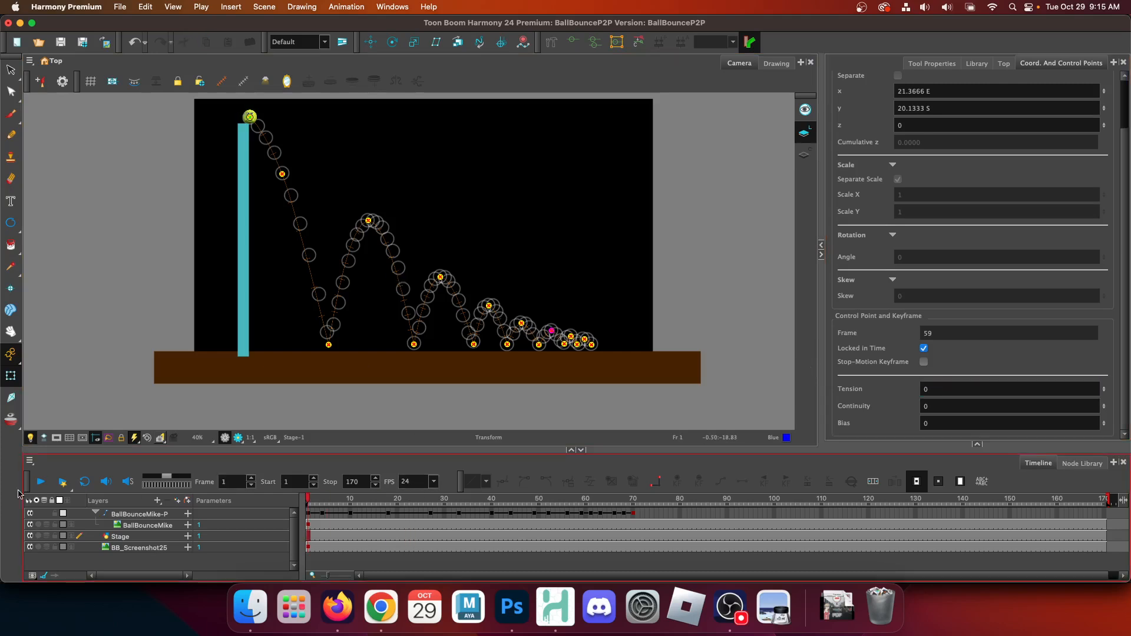
pyautogui.click(42, 482)
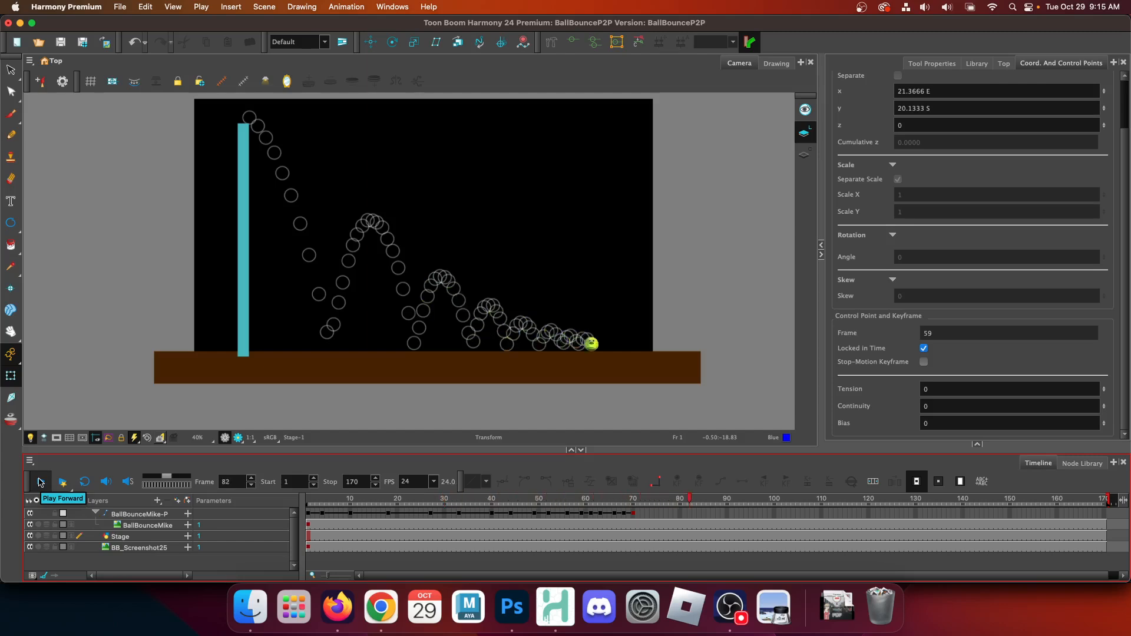
pyautogui.click(40, 482)
pyautogui.moveTo(450, 500); pyautogui.dragTo(155, 517)
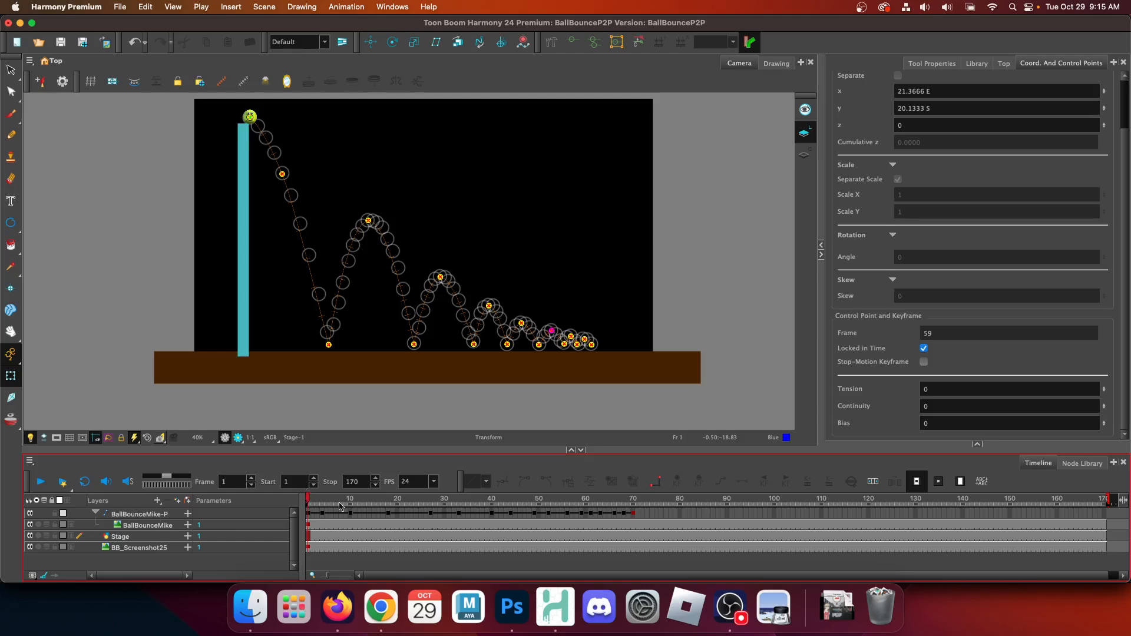
pyautogui.click(737, 609)
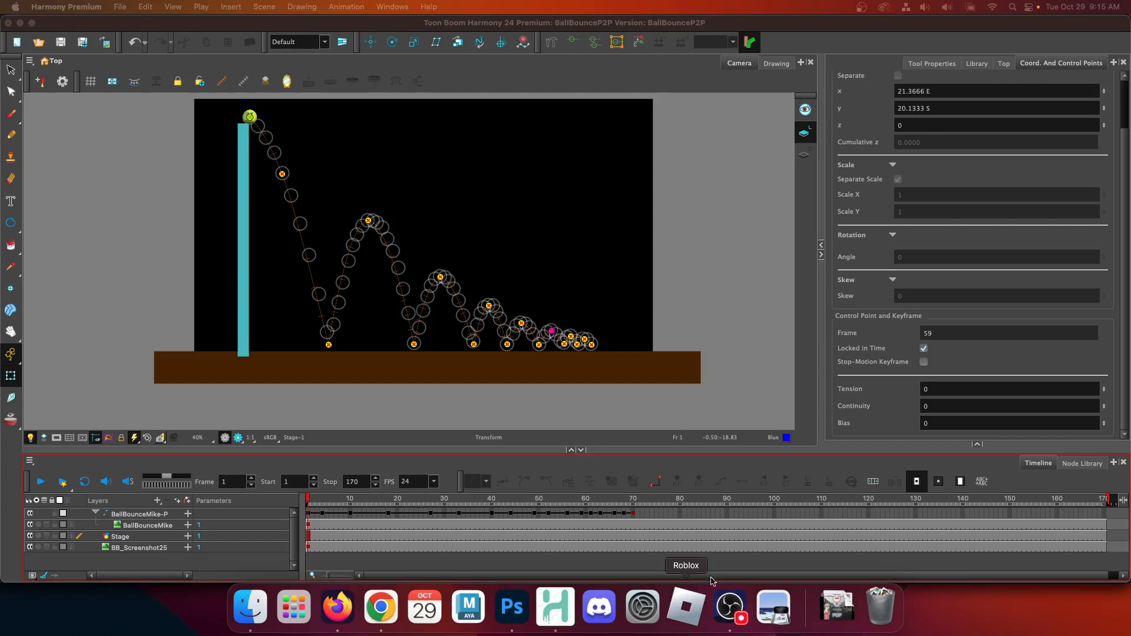